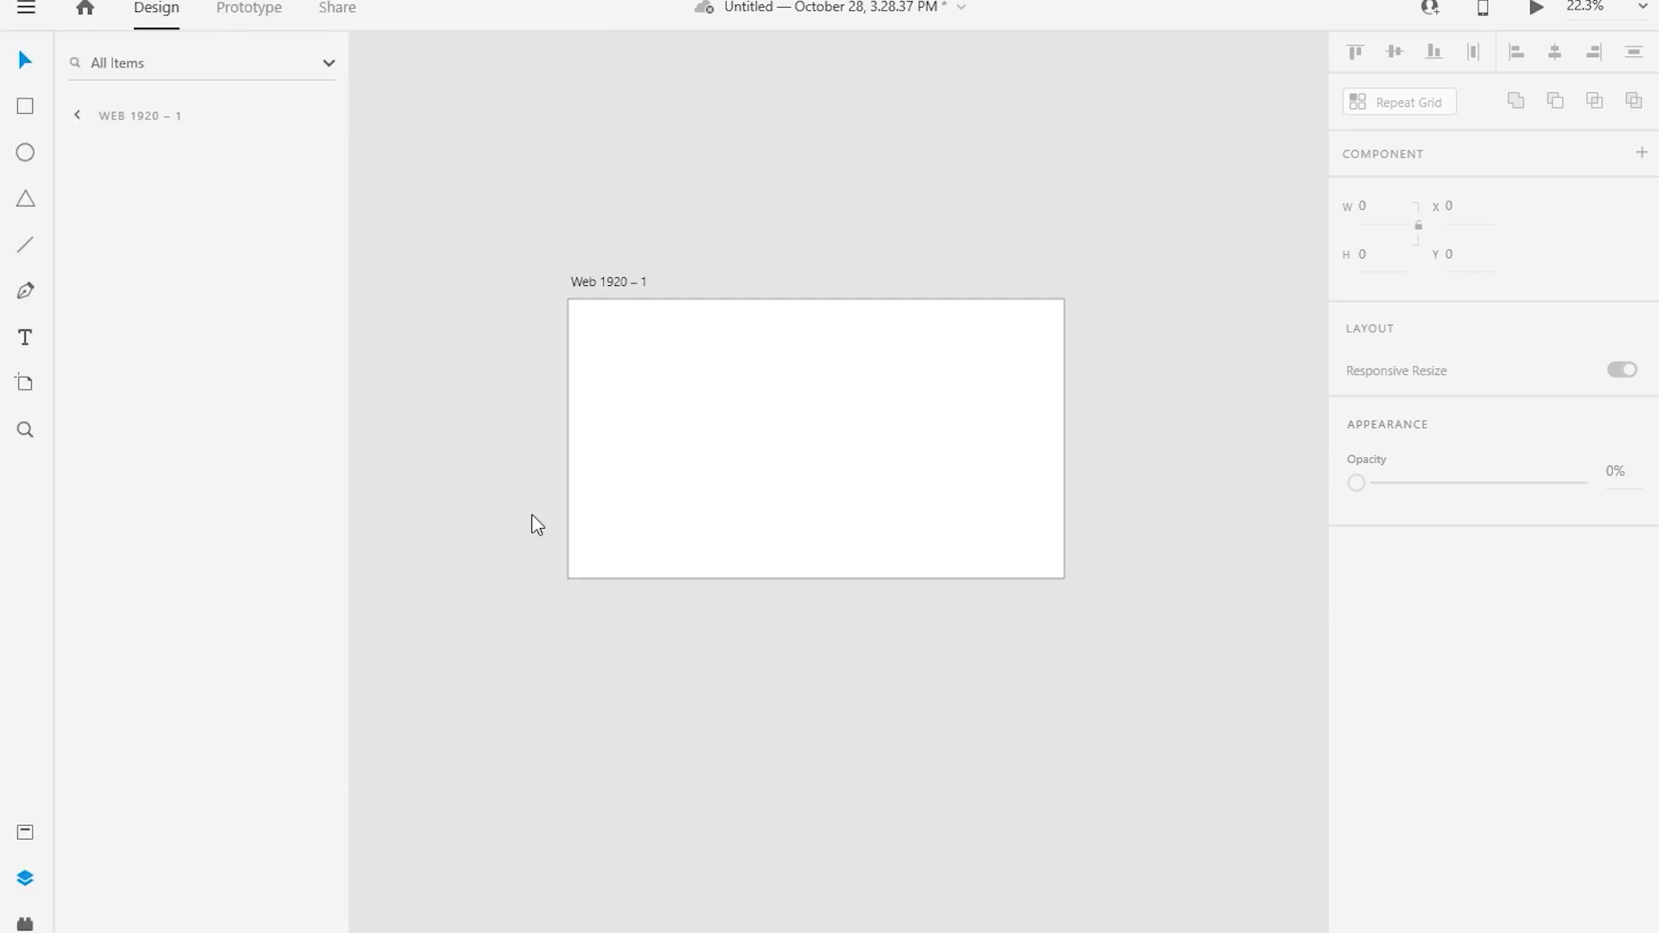
# - Import the misty forest photo and enlarge it past the artboard edges
pyautogui.click(507, 415)
pyautogui.click(1183, 903)
pyautogui.moveTo(661, 533); pyautogui.dragTo(448, 610)
pyautogui.moveTo(926, 430); pyautogui.dragTo(876, 459)
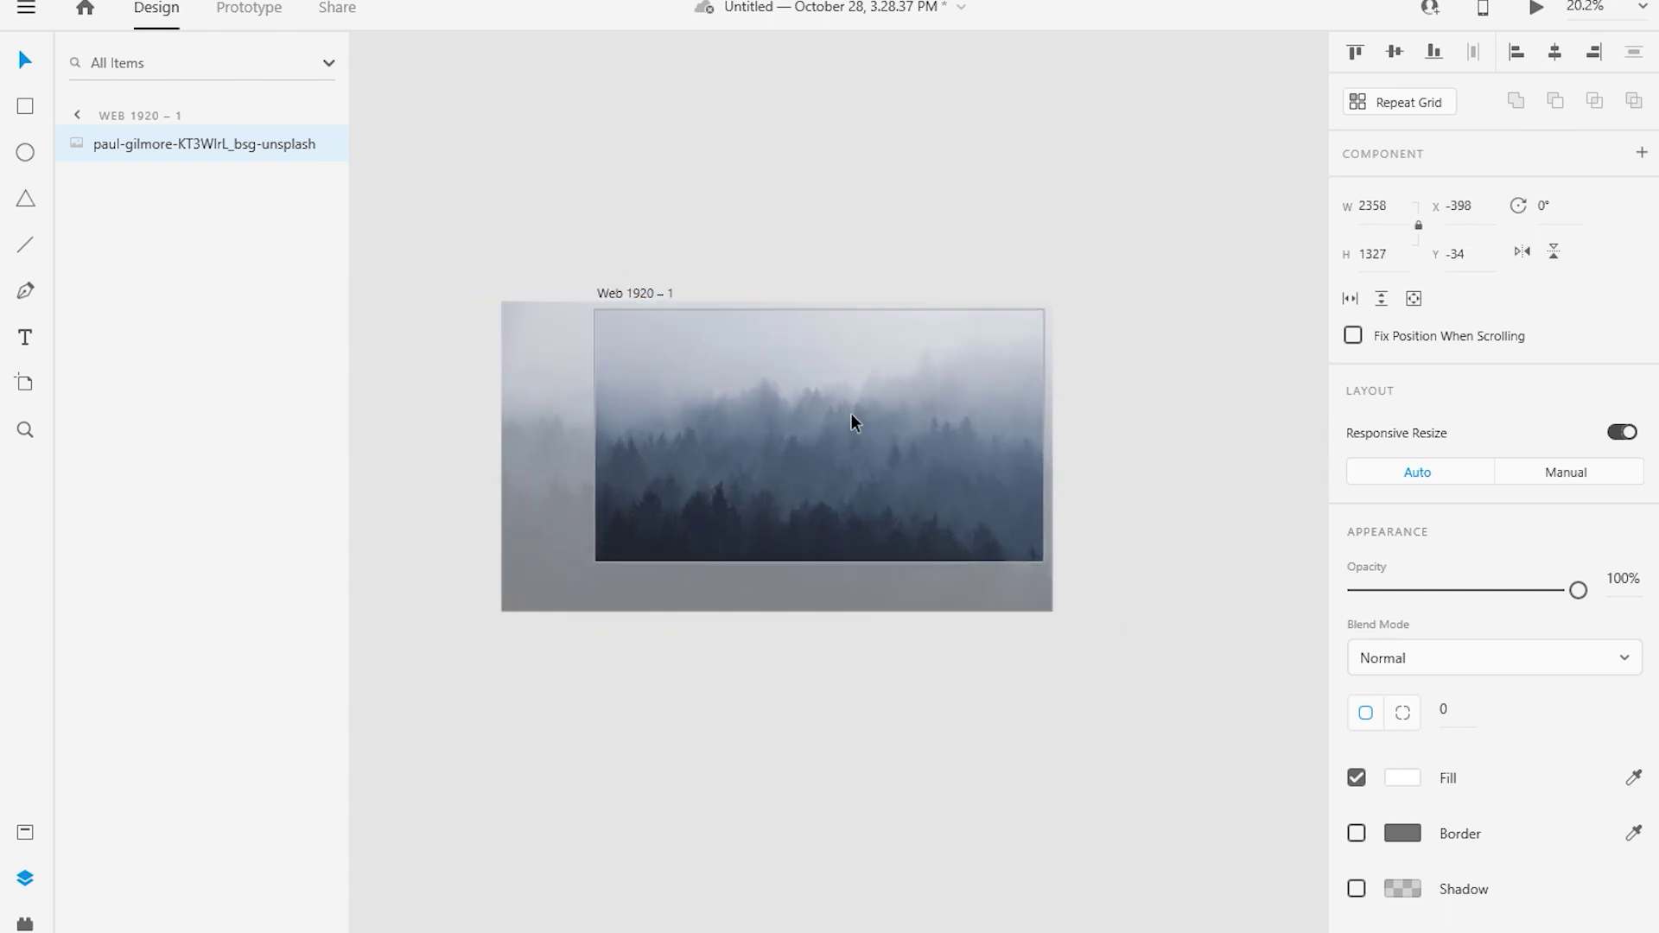
pyautogui.hotkey('ctrl', '0')
pyautogui.press('Escape')
# - Draw a 1920×1080 rectangle over the artboard and mask the photo with it
pyautogui.press('r')
pyautogui.moveTo(468, 197); pyautogui.dragTo(1303, 666)
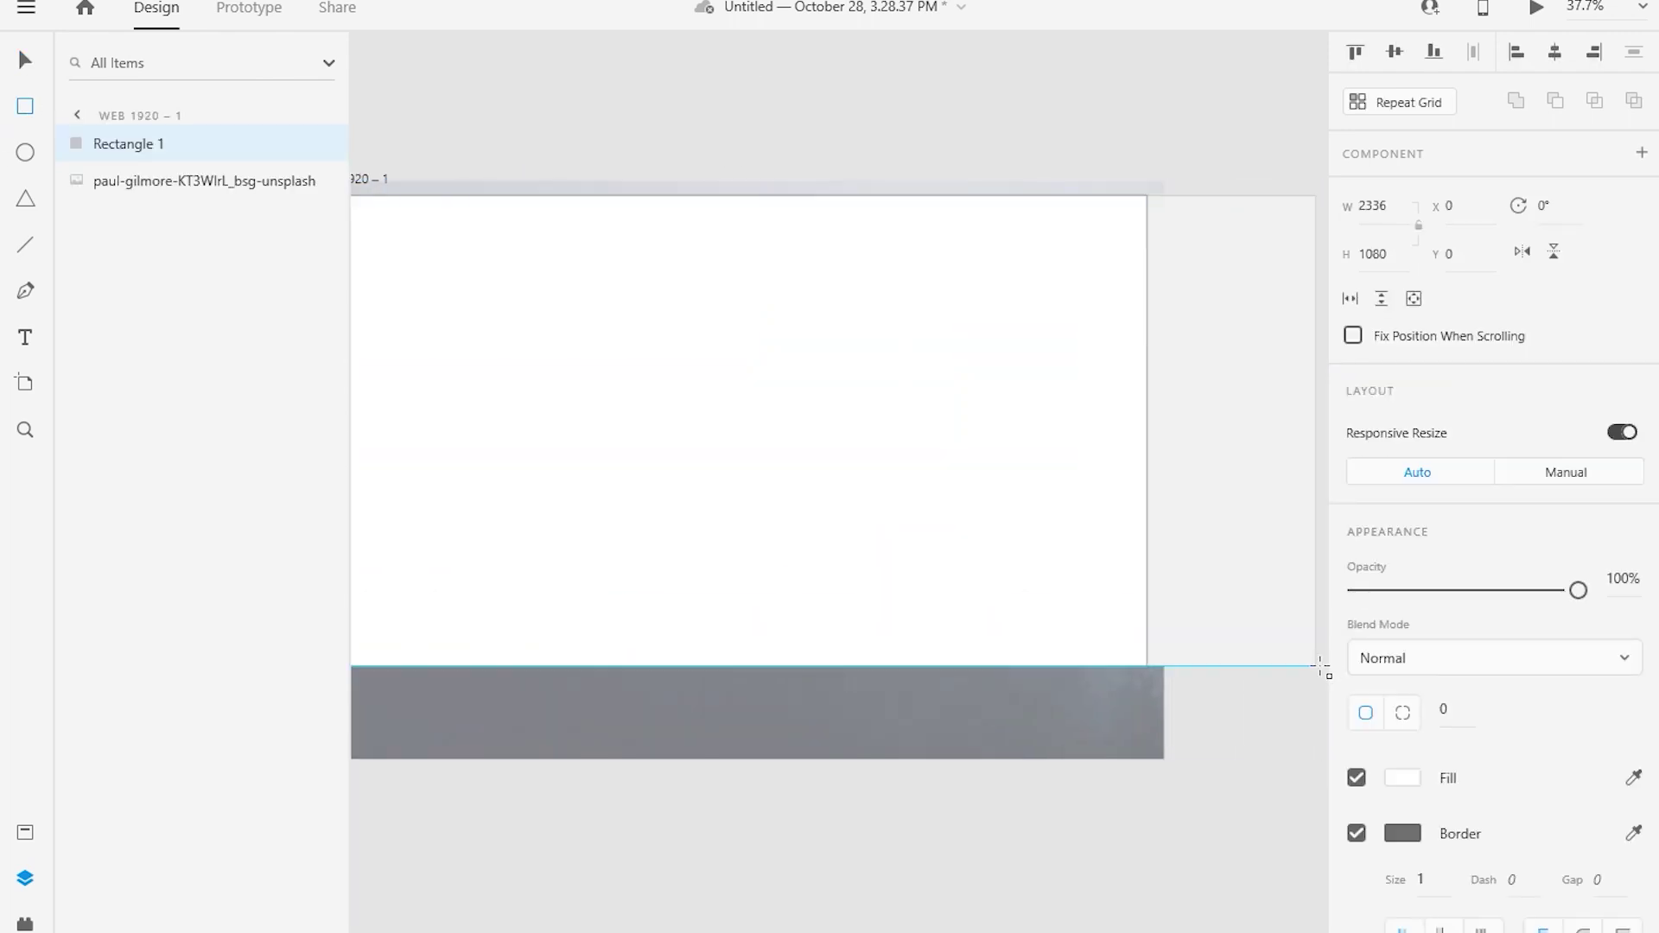
pyautogui.scroll(-3, 800, 442)
pyautogui.press('v')
pyautogui.keyDown('shift'); pyautogui.click(596, 470); pyautogui.keyUp('shift')
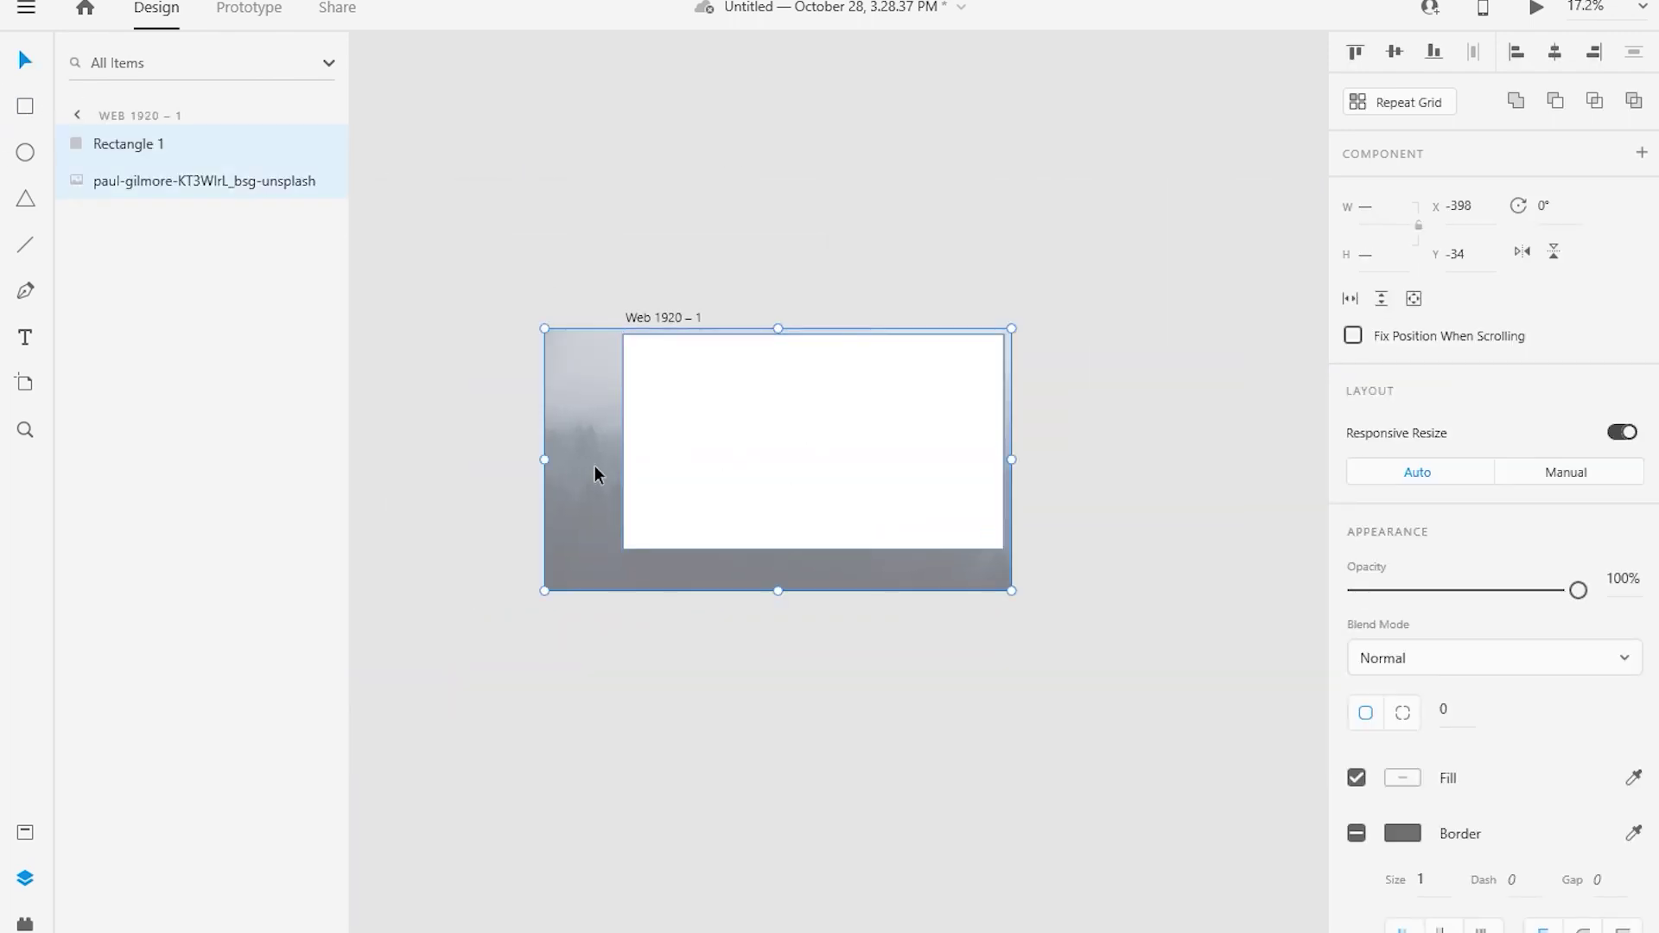
pyautogui.hotkey('ctrl', 'shift', 'm')
pyautogui.scroll(2, 790, 440)
pyautogui.click(111, 148)
# - Draw a tall borderless rectangle along the left edge filled dark slate #4c5562
pyautogui.press('r')
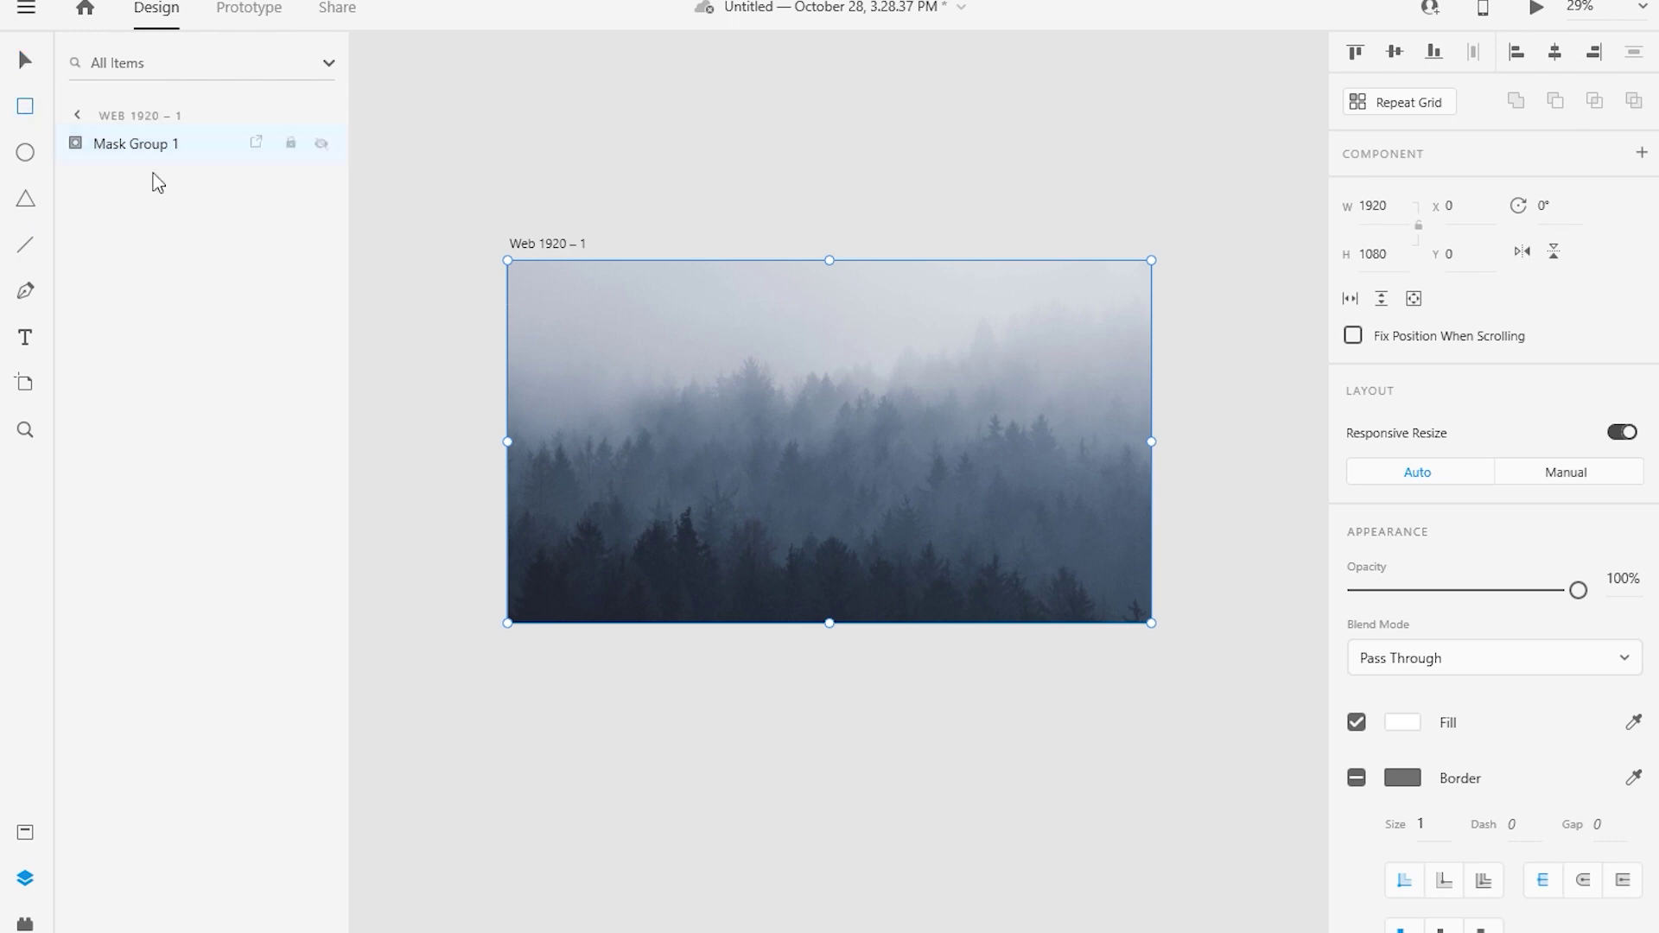
pyautogui.moveTo(509, 262); pyautogui.dragTo(589, 622)
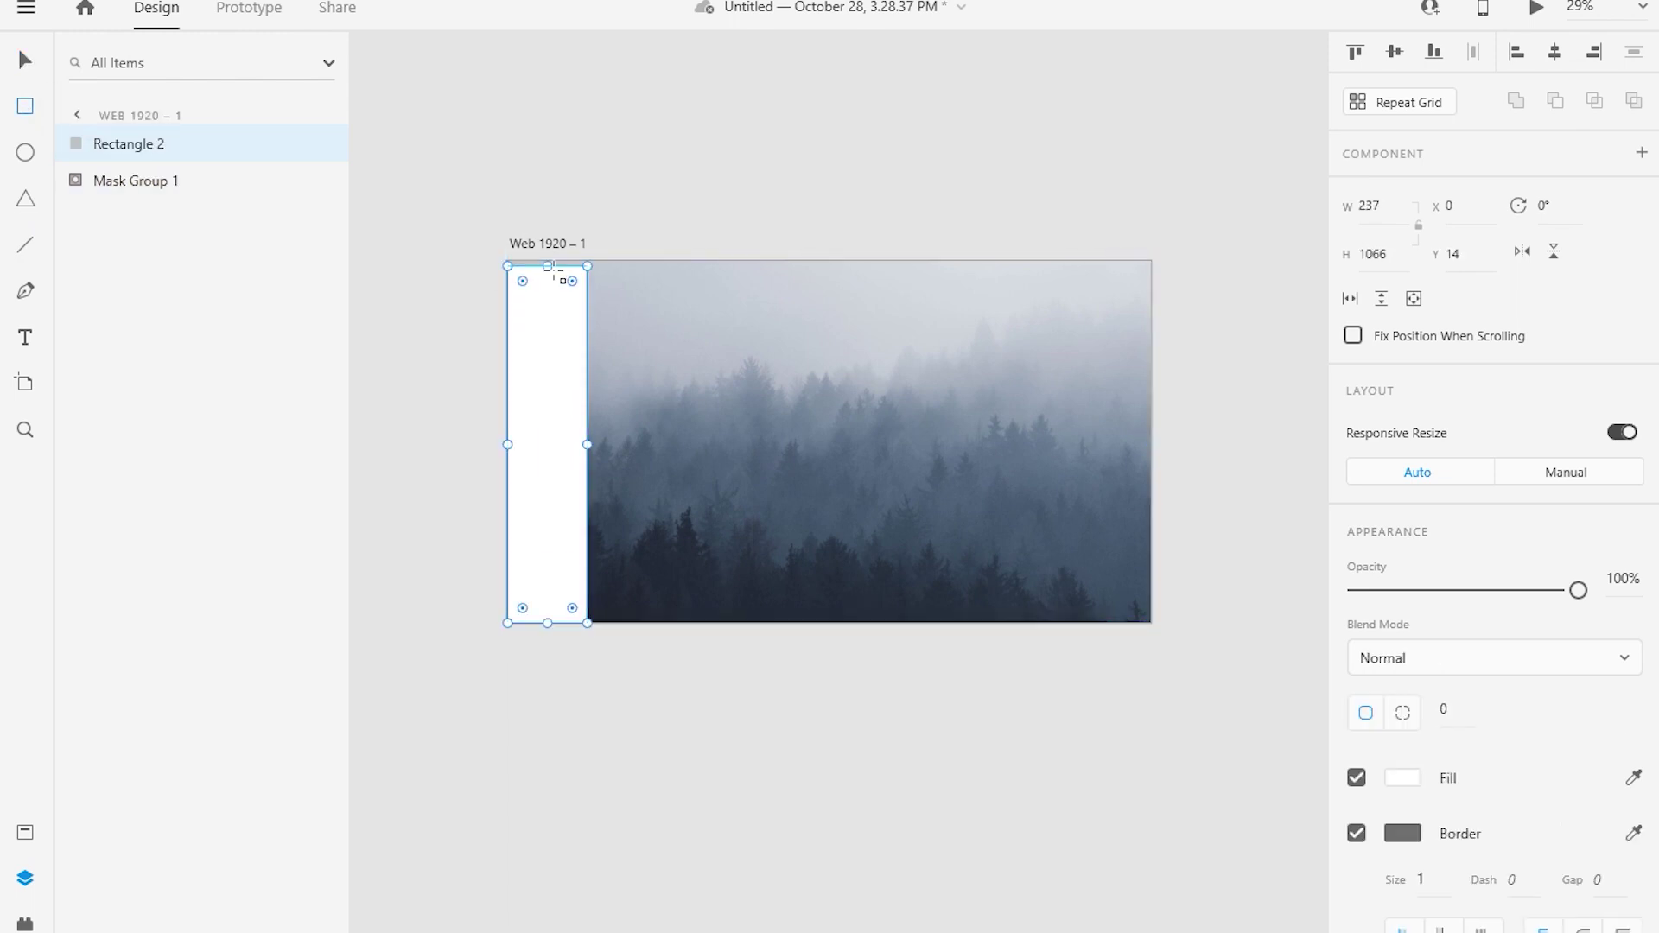
pyautogui.scroll(1, 506, 450)
pyautogui.scroll(2, 505, 453)
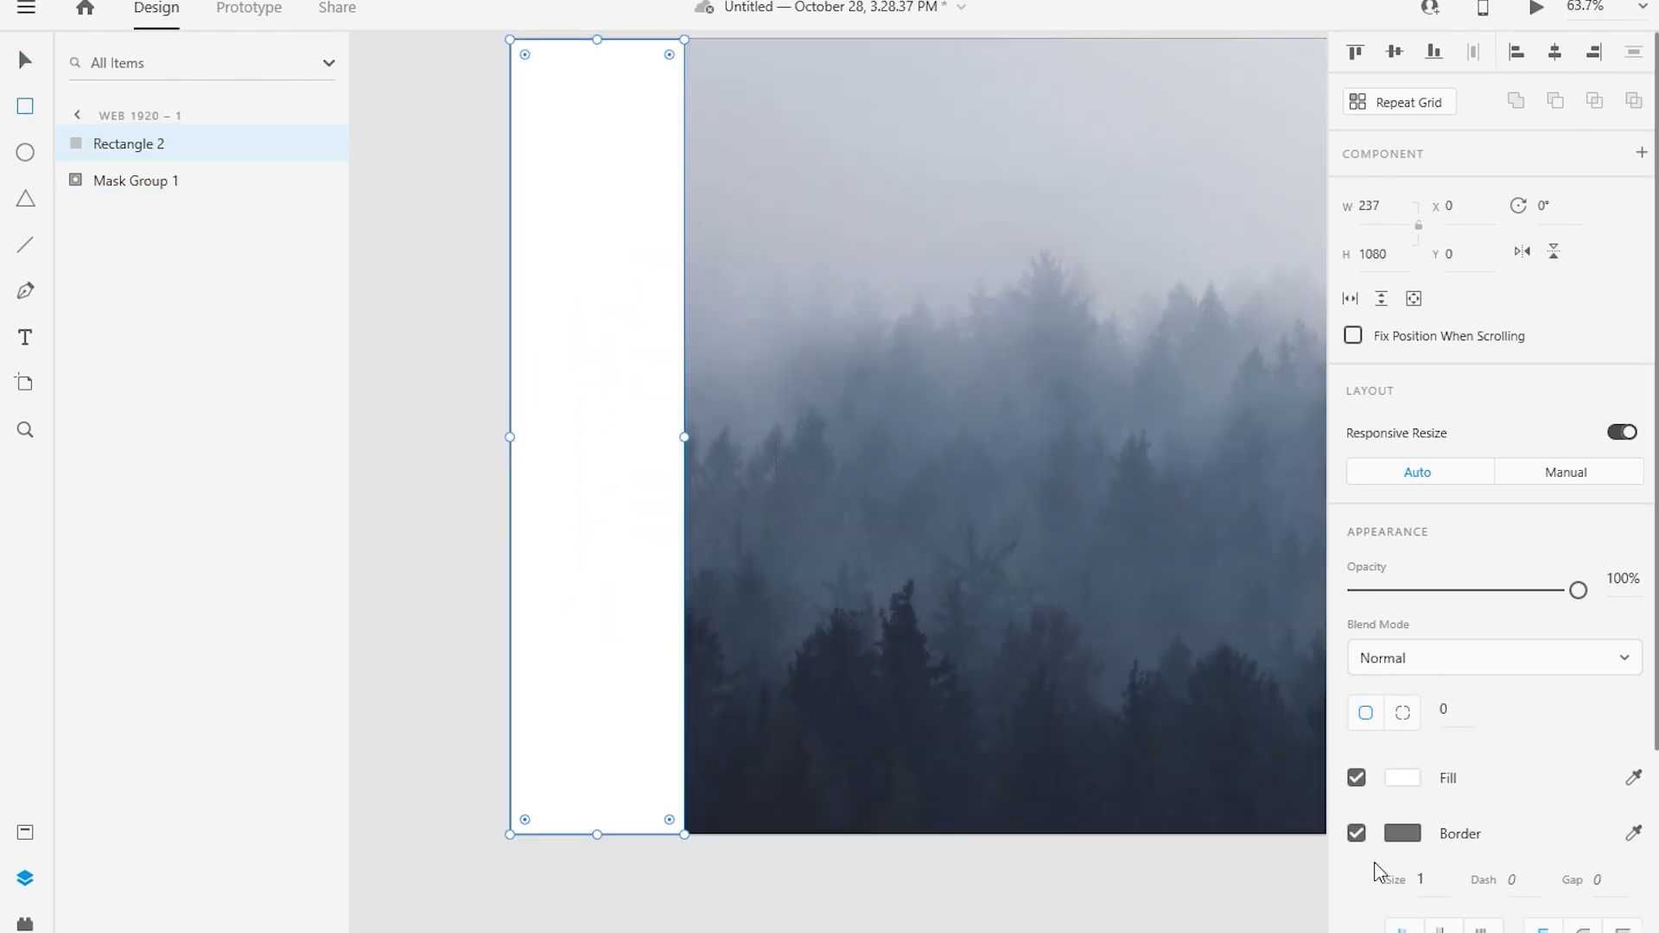
pyautogui.click(1355, 833)
pyautogui.click(1402, 779)
pyautogui.write('4c5562')
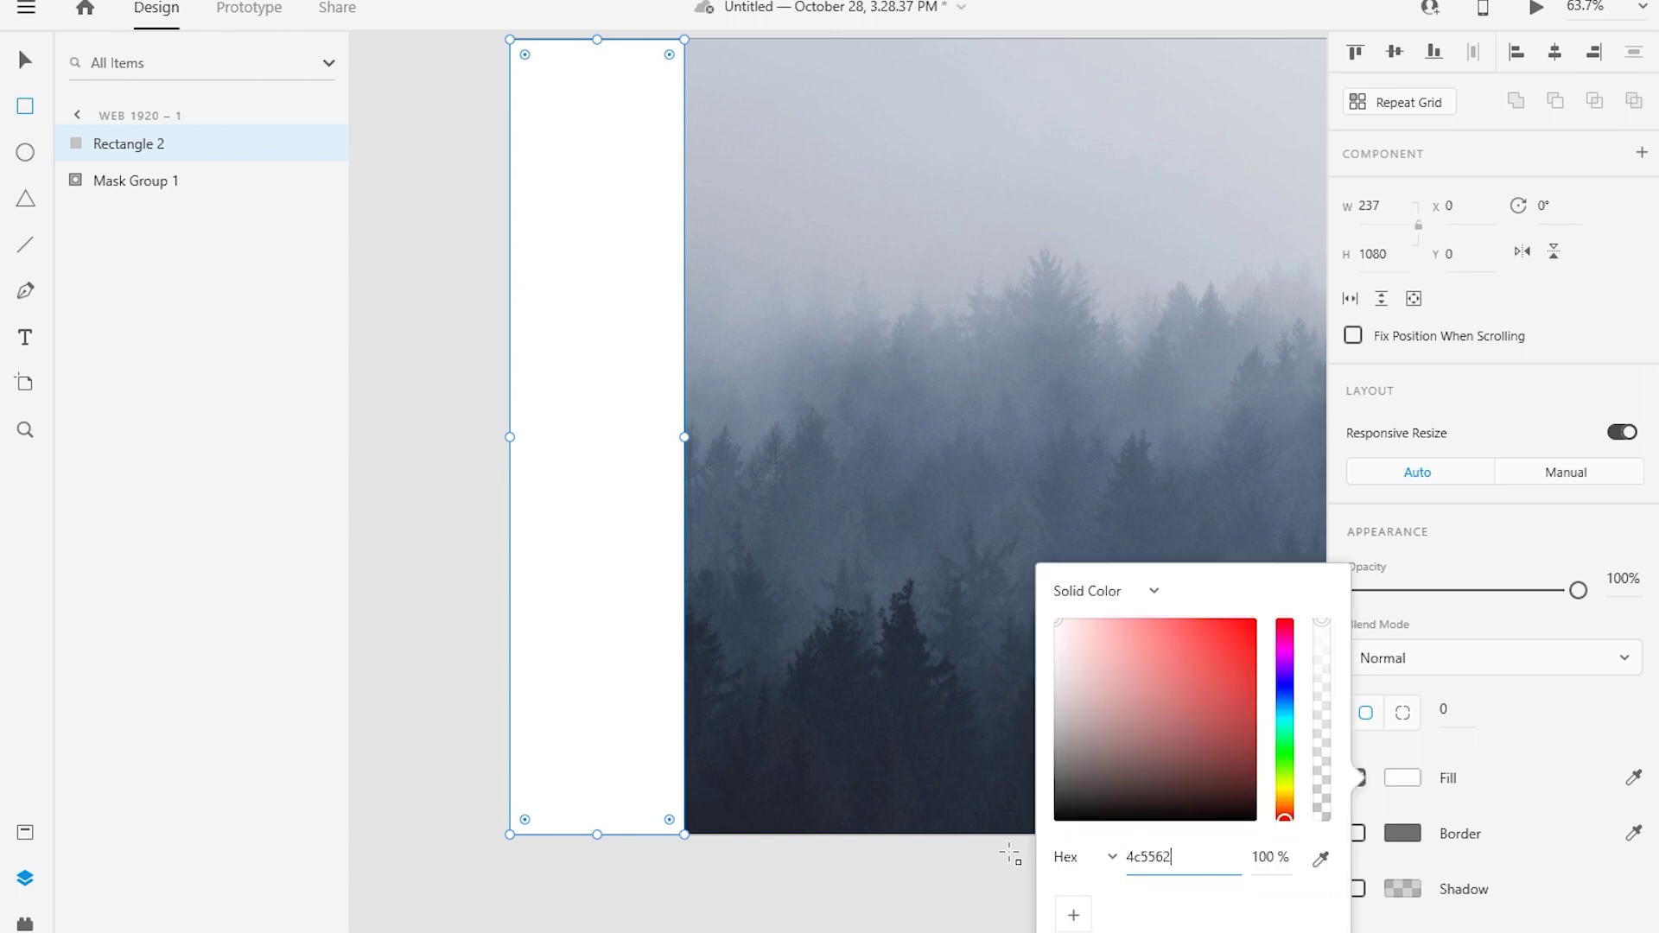
pyautogui.press('Return')
# - Set the sidebar to 50% opacity with blur, narrow it to about 170 wide, and draw a text box
pyautogui.moveTo(1578, 590)
pyautogui.mouseDown()
pyautogui.moveTo(1449, 590)
pyautogui.moveTo(1467, 598)
pyautogui.mouseUp()
pyautogui.scroll(-1, 1469, 678)
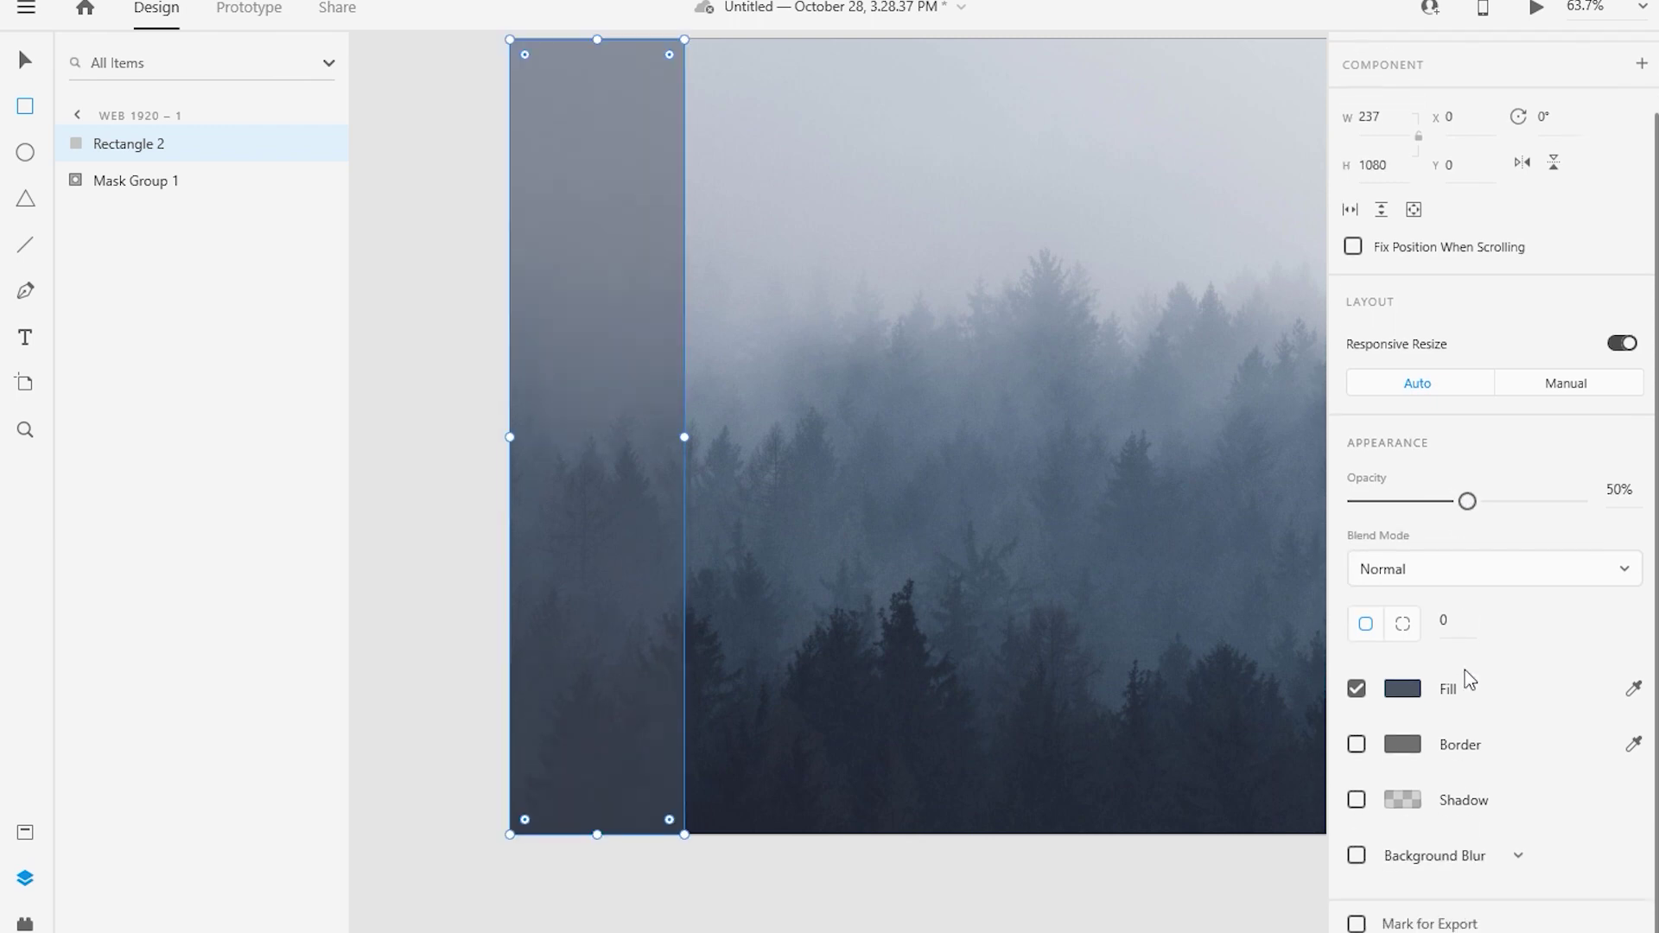
pyautogui.click(1517, 856)
pyautogui.click(1469, 889)
pyautogui.hotkey('ctrl', '-')
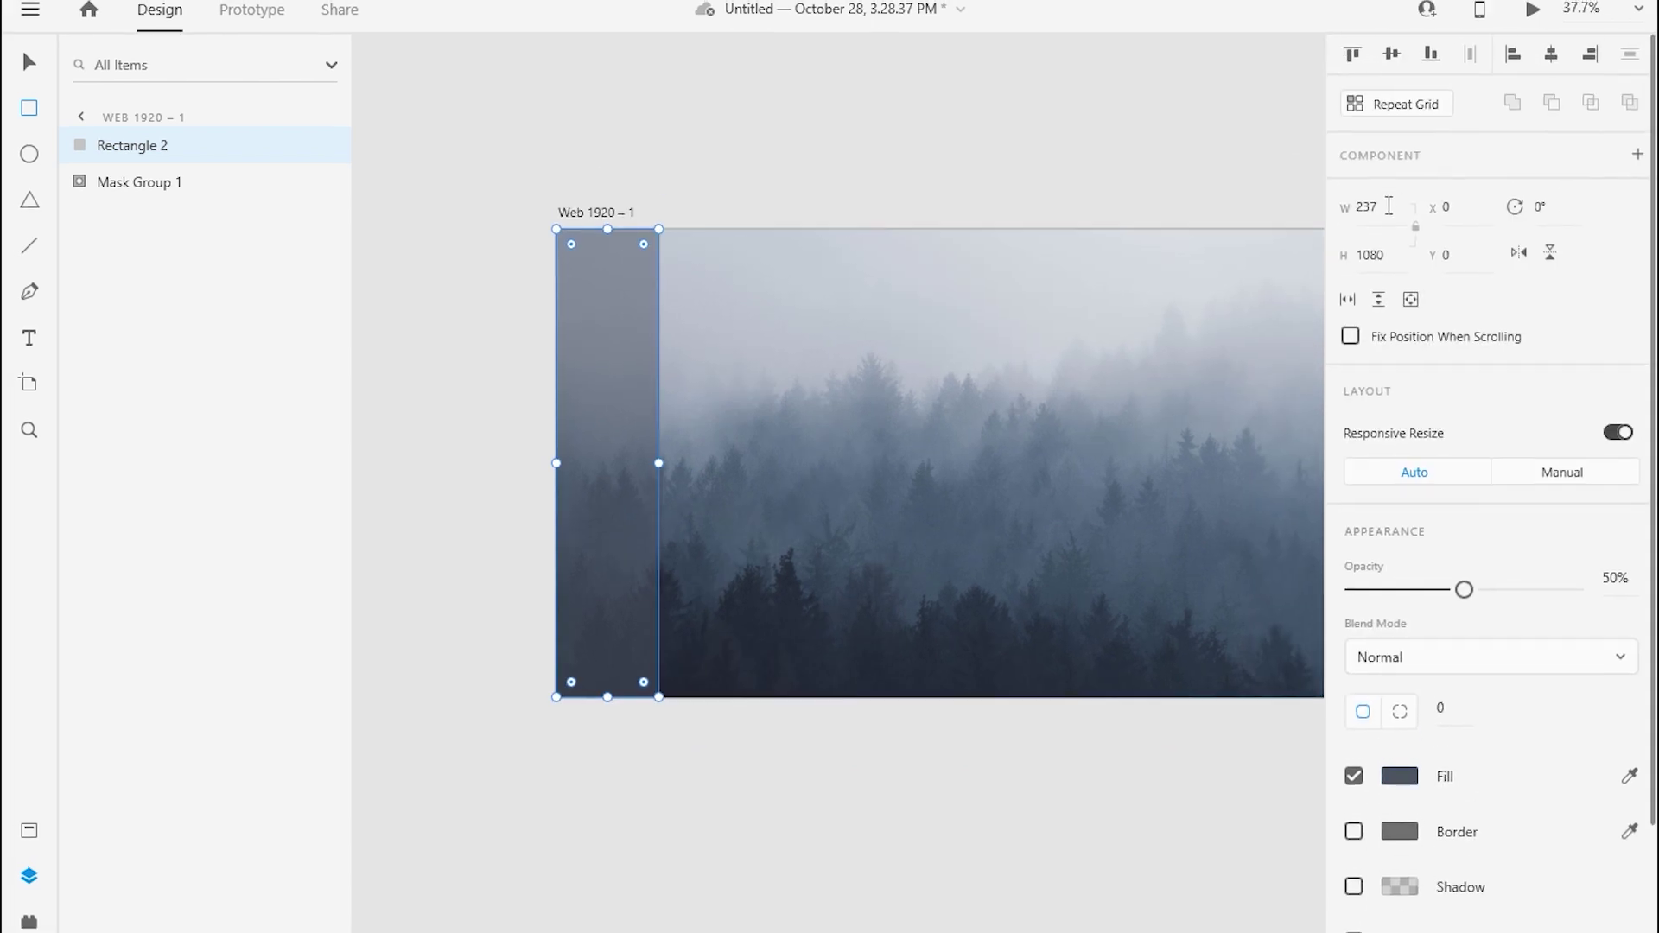
pyautogui.write('170')
pyautogui.press('Return')
pyautogui.scroll(2, 1076, 381)
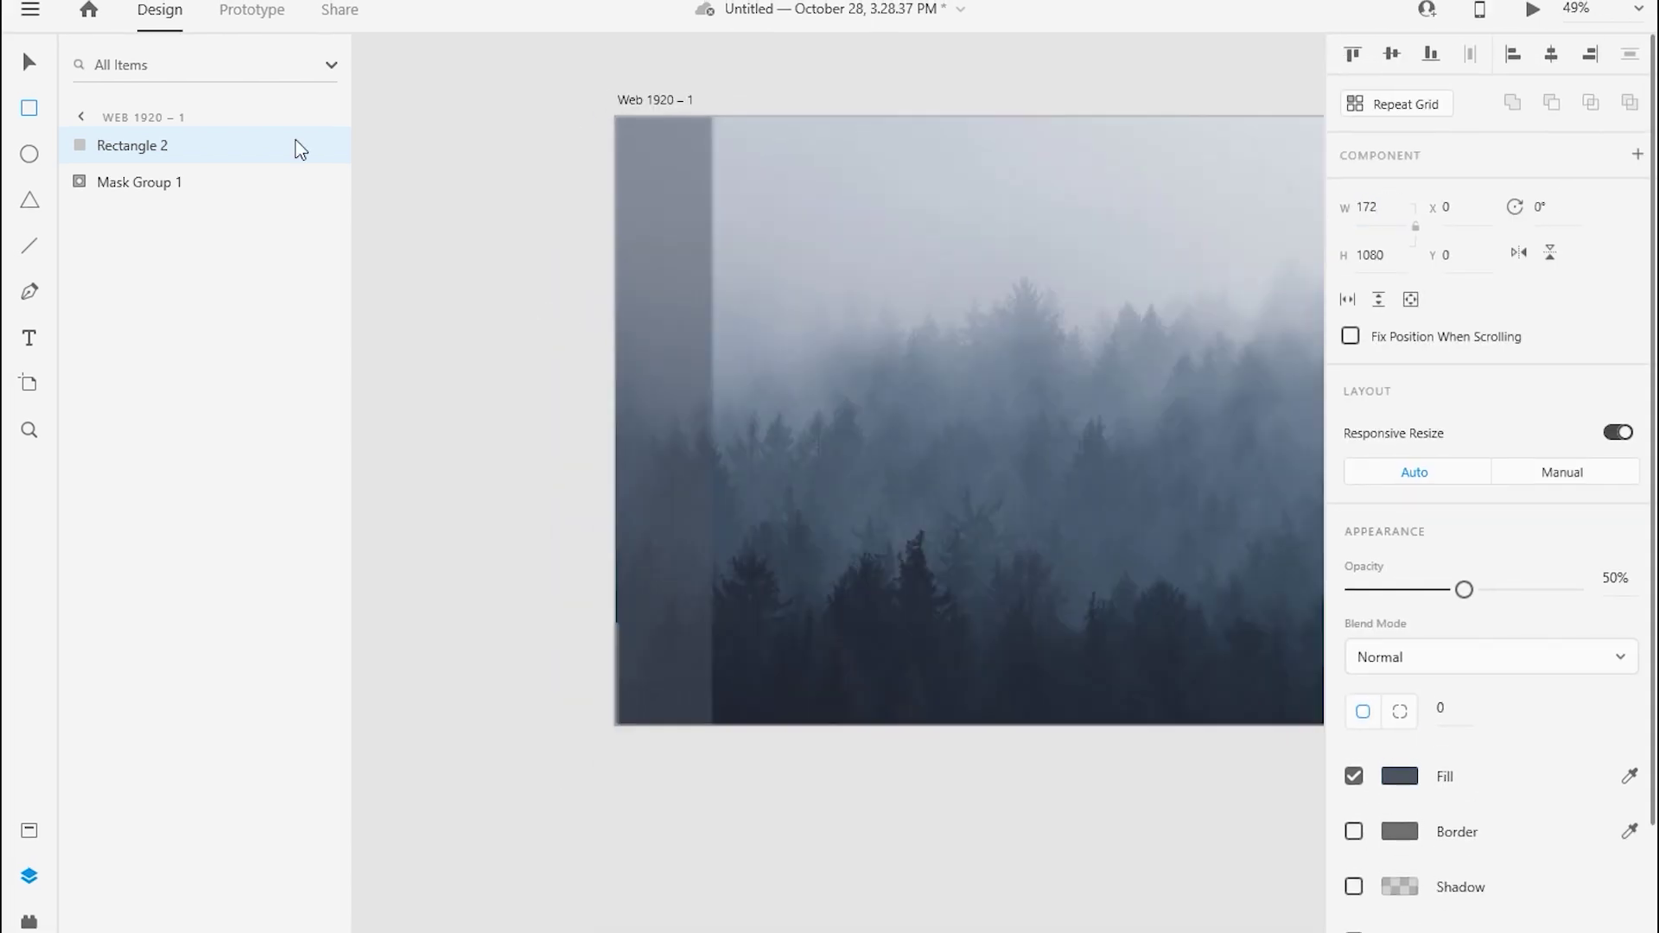
pyautogui.press('t')
pyautogui.moveTo(966, 219)
pyautogui.mouseDown()
pyautogui.moveTo(1184, 259)
pyautogui.moveTo(1156, 263)
pyautogui.mouseUp()
# - Type a 'Home' label in Medium weight
pyautogui.click(1427, 578)
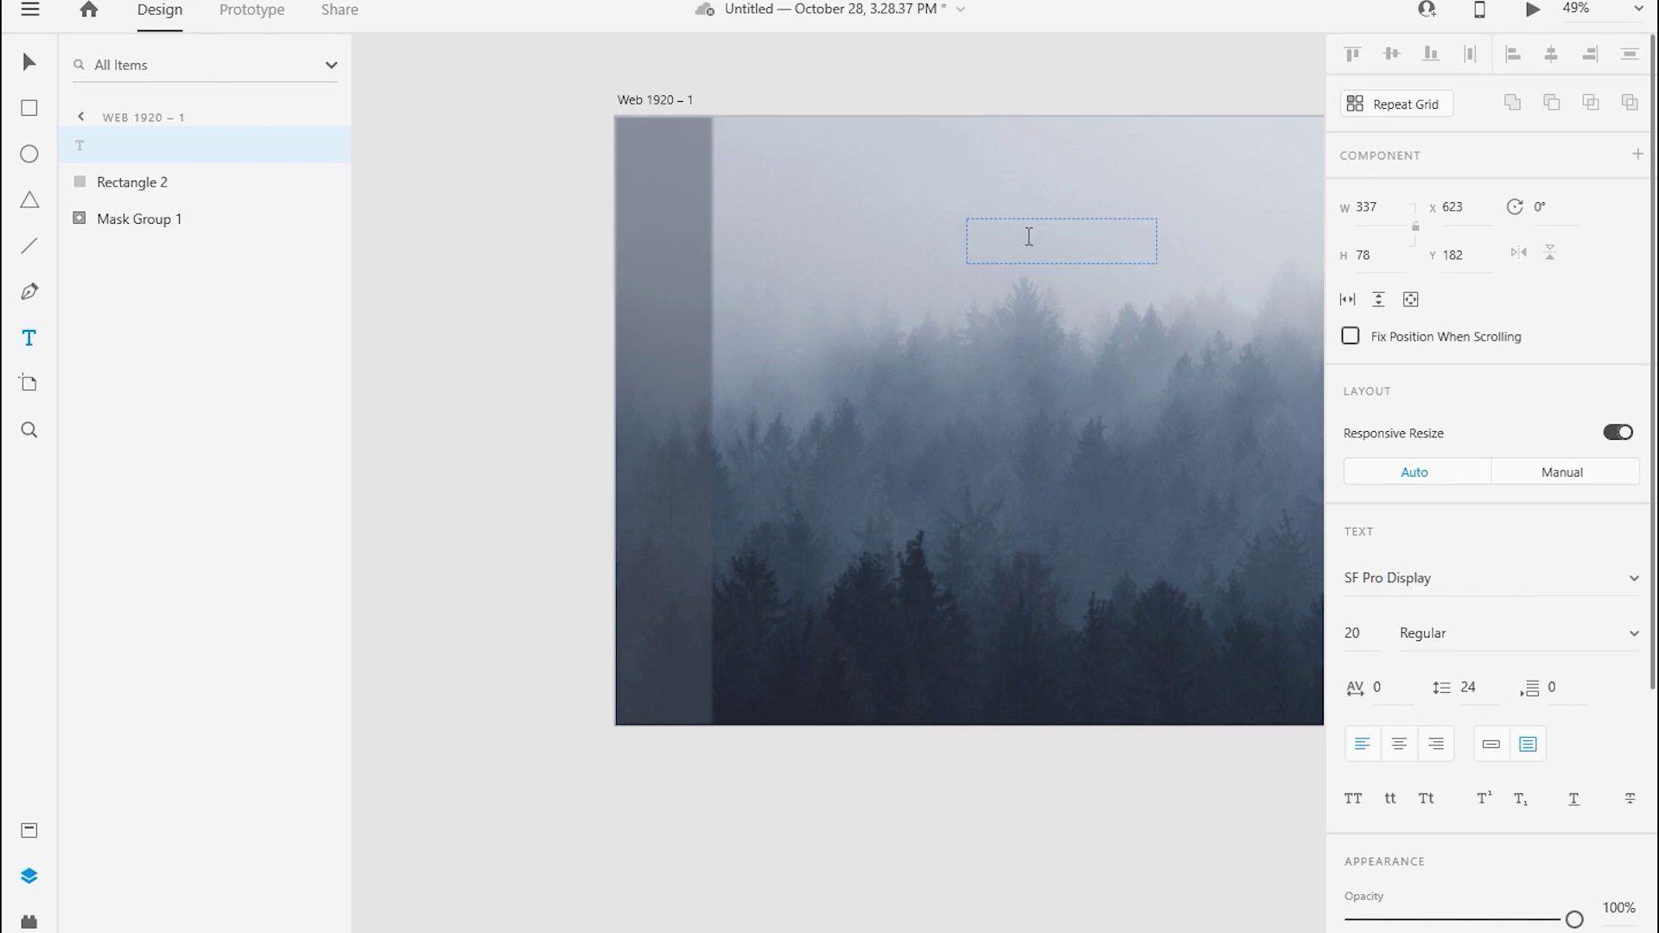
pyautogui.write('Home')
pyautogui.press('Escape')
pyautogui.click(1469, 632)
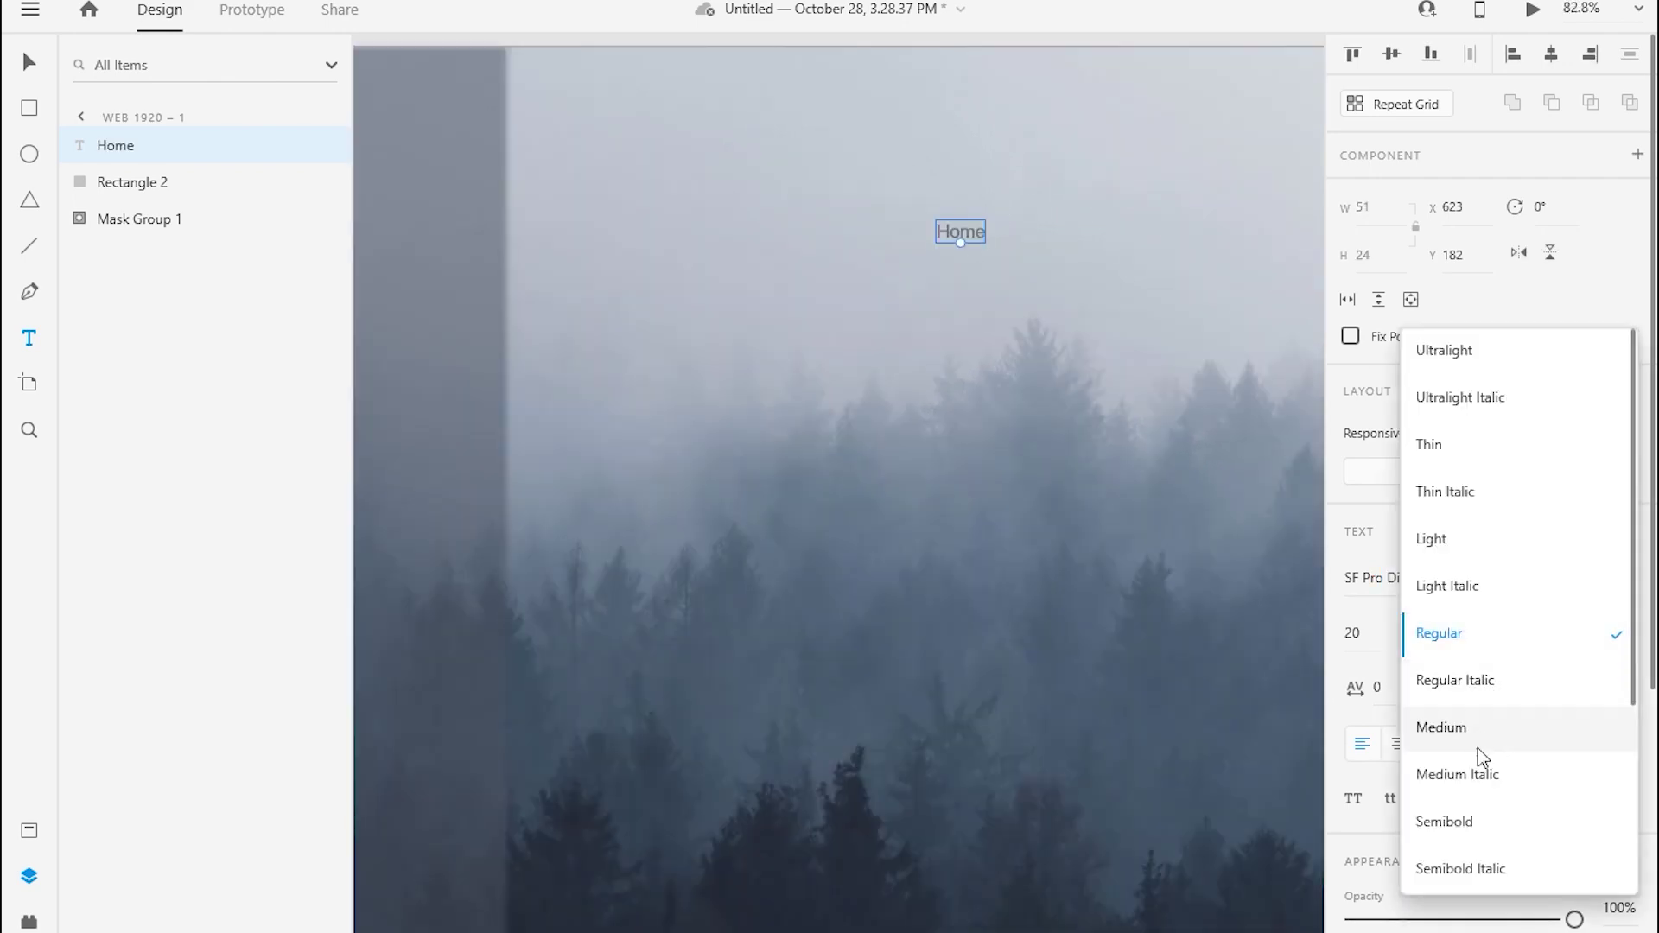
pyautogui.click(1469, 728)
pyautogui.press('Escape')
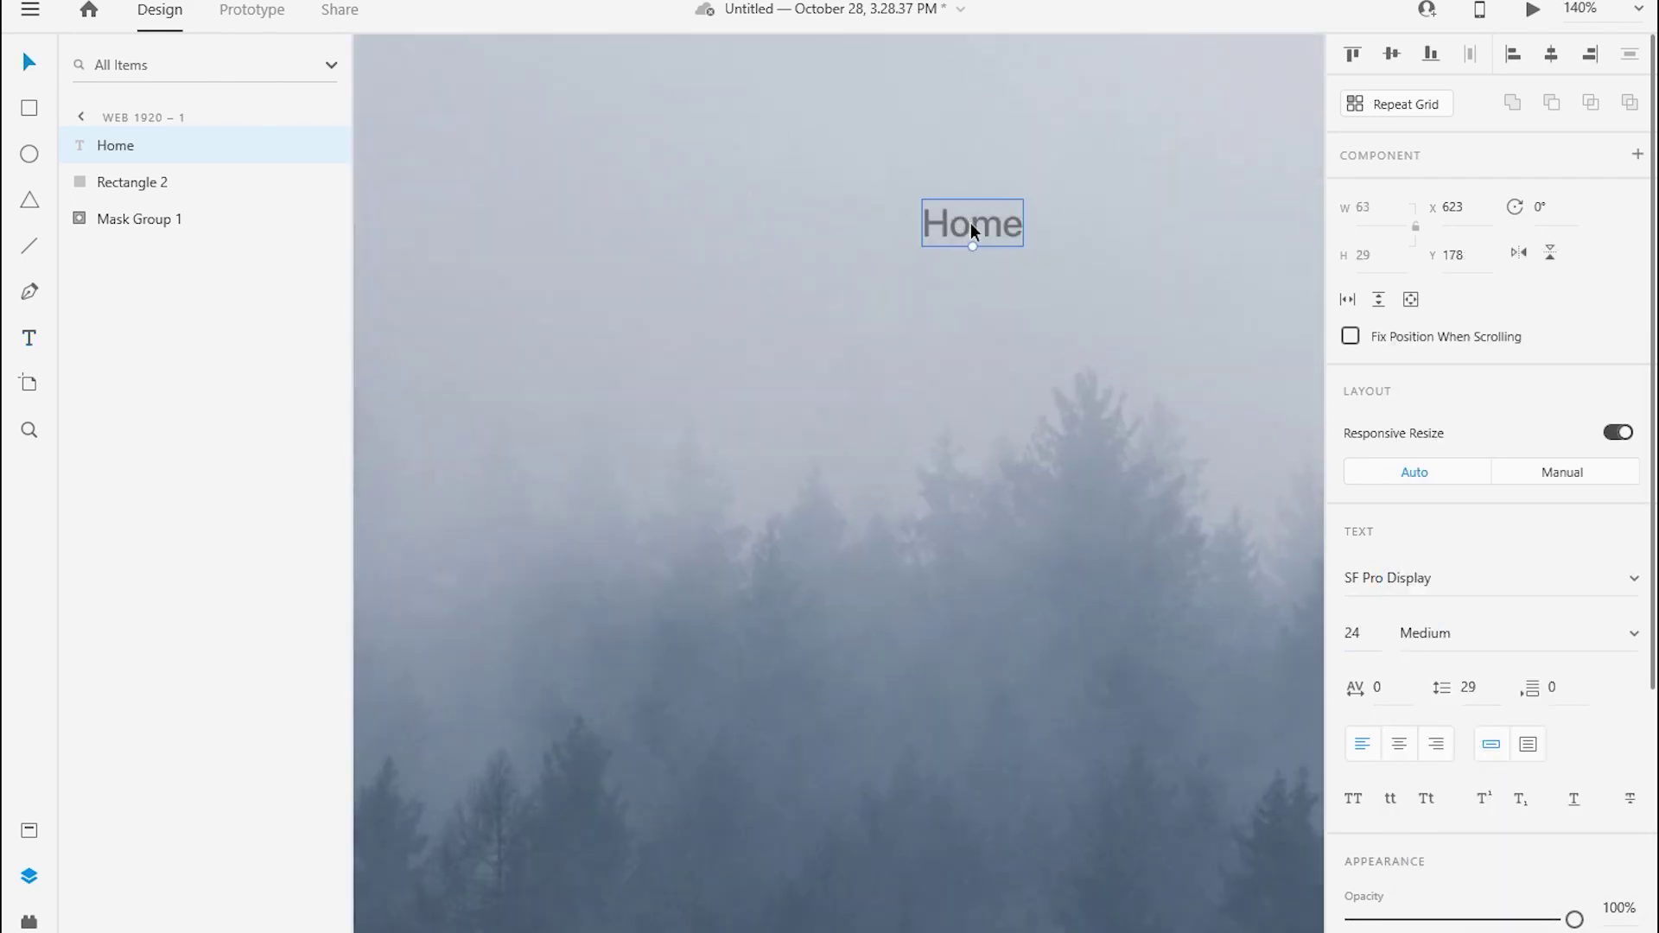
# - Duplicate the Home label and reword the copies to 'Blog' and 'Gallery'
pyautogui.moveTo(971, 223); pyautogui.dragTo(975, 292)
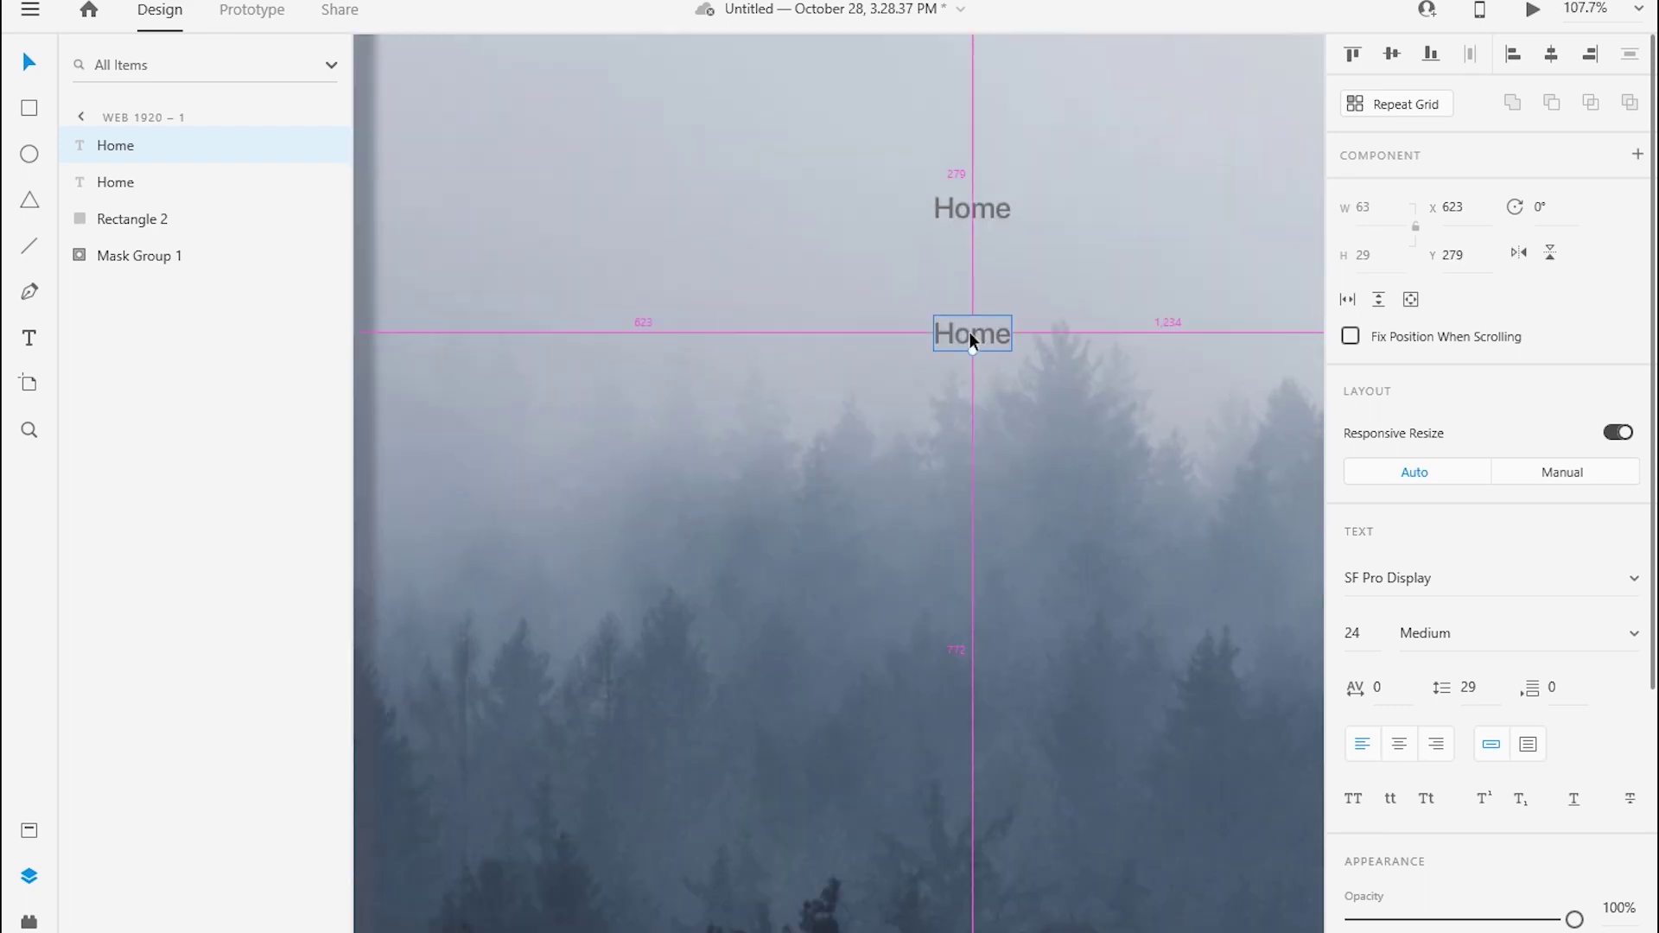
pyautogui.moveTo(966, 386); pyautogui.dragTo(970, 551)
pyautogui.doubleClick(972, 285)
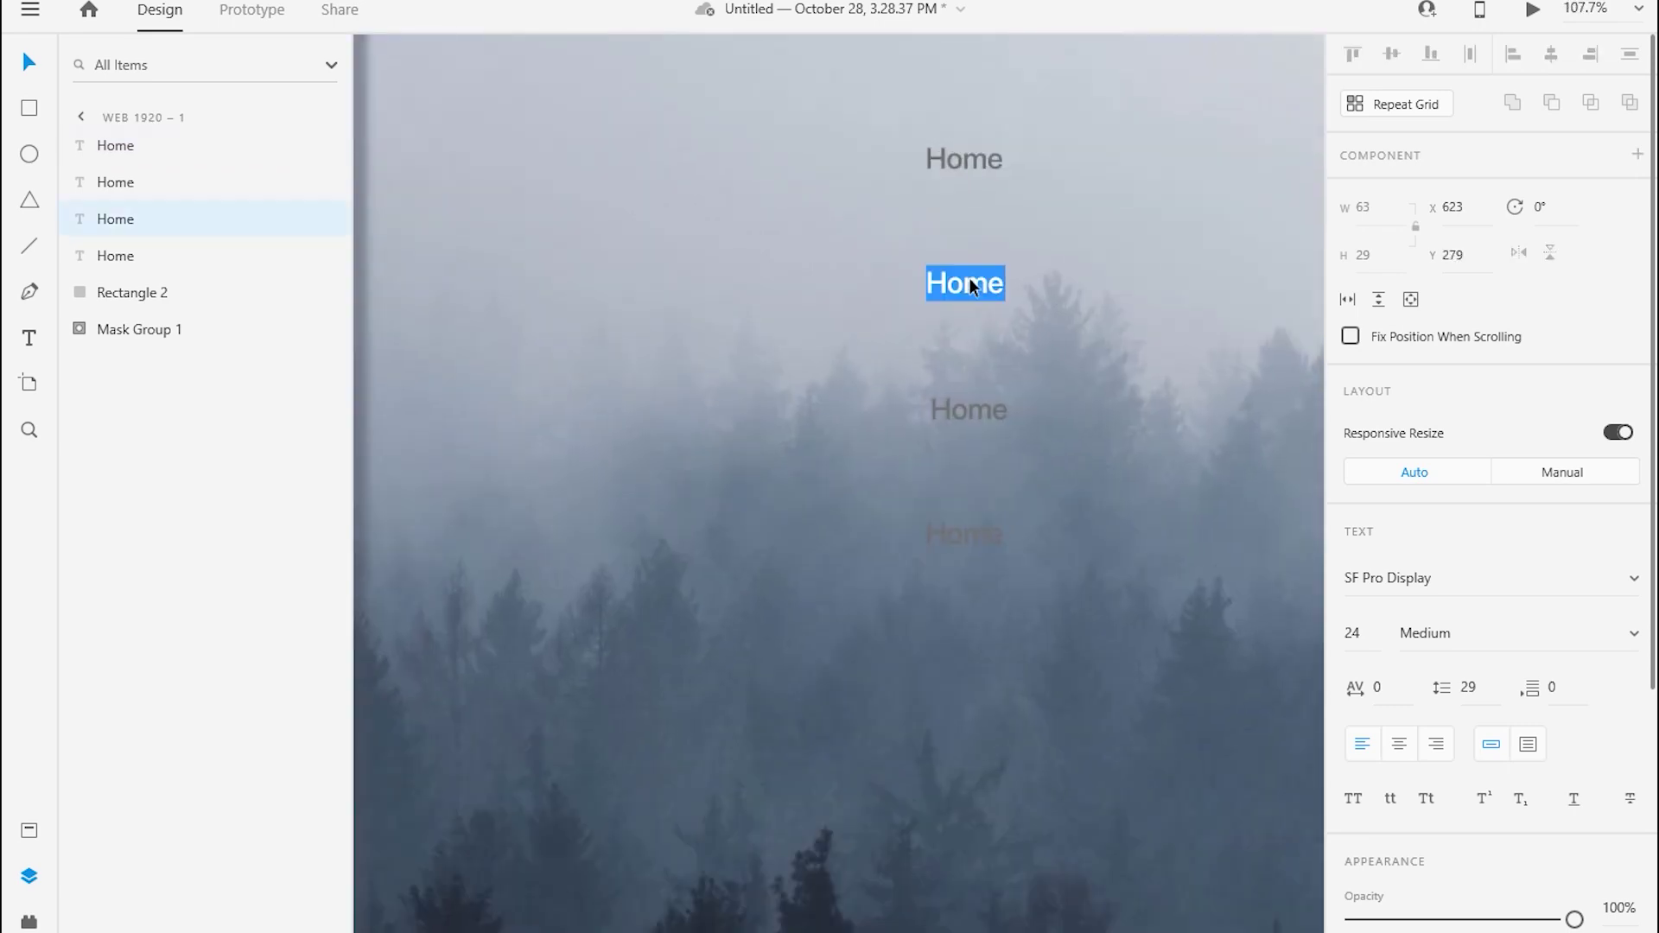
pyautogui.write('Blog')
pyautogui.click(968, 412)
pyautogui.doubleClick(968, 411)
pyautogui.write('G')
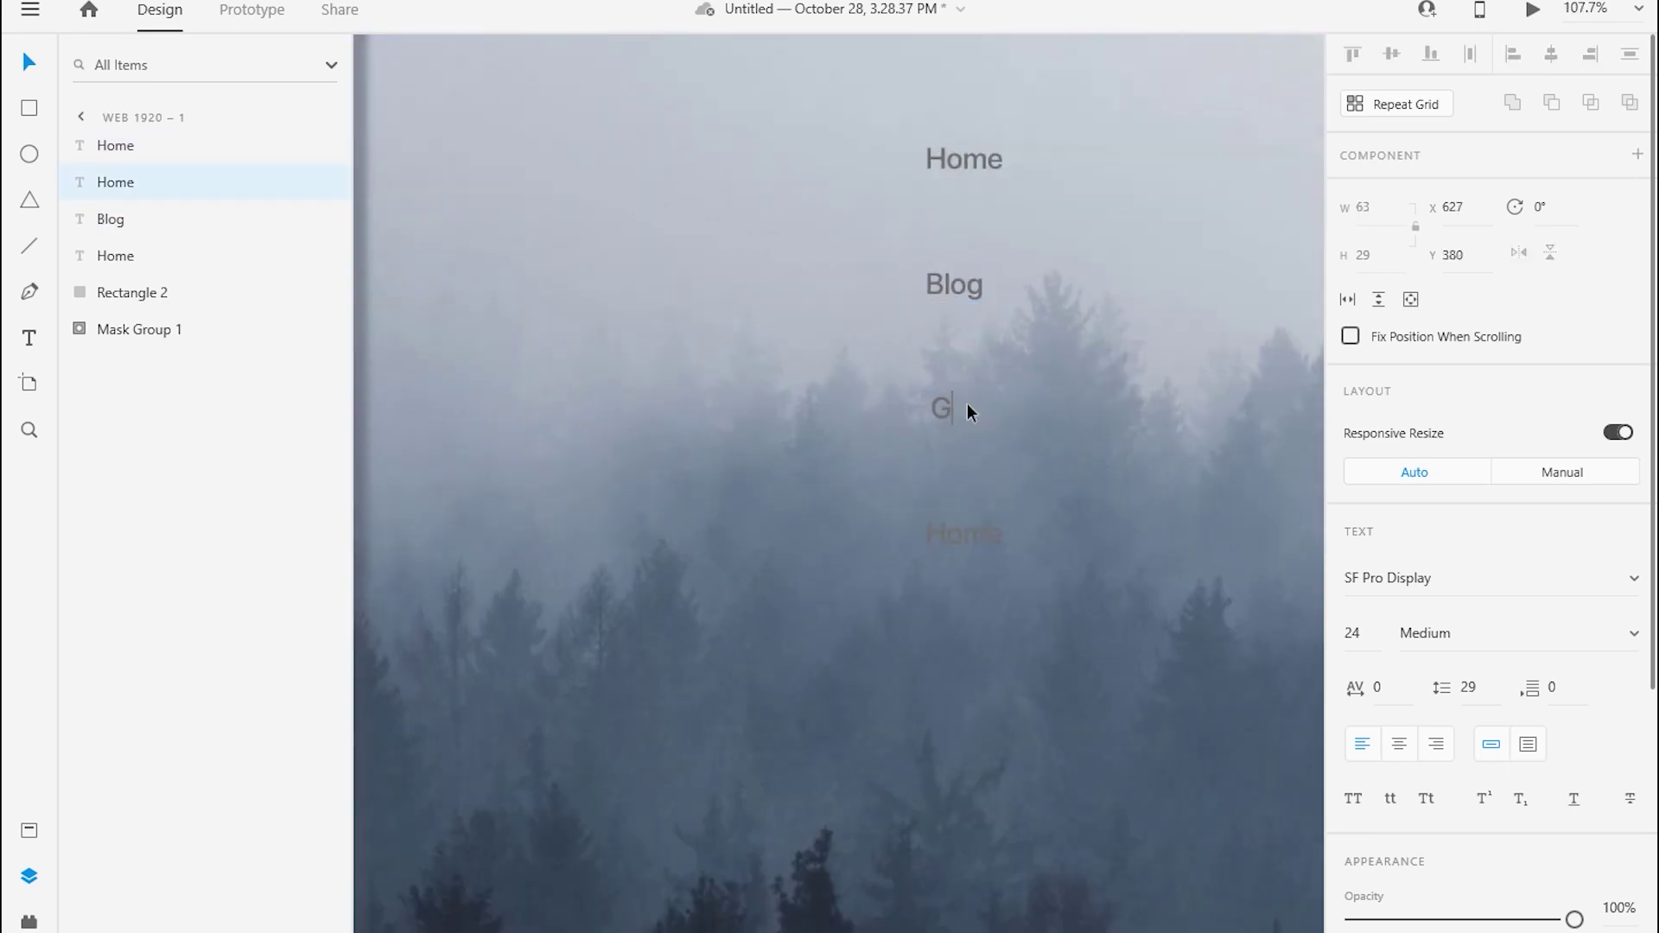
pyautogui.write('allery')
pyautogui.press('Escape')
# - Reword the next copies to 'About' and 'FAQ'
pyautogui.doubleClick(955, 536)
pyautogui.write('Abo')
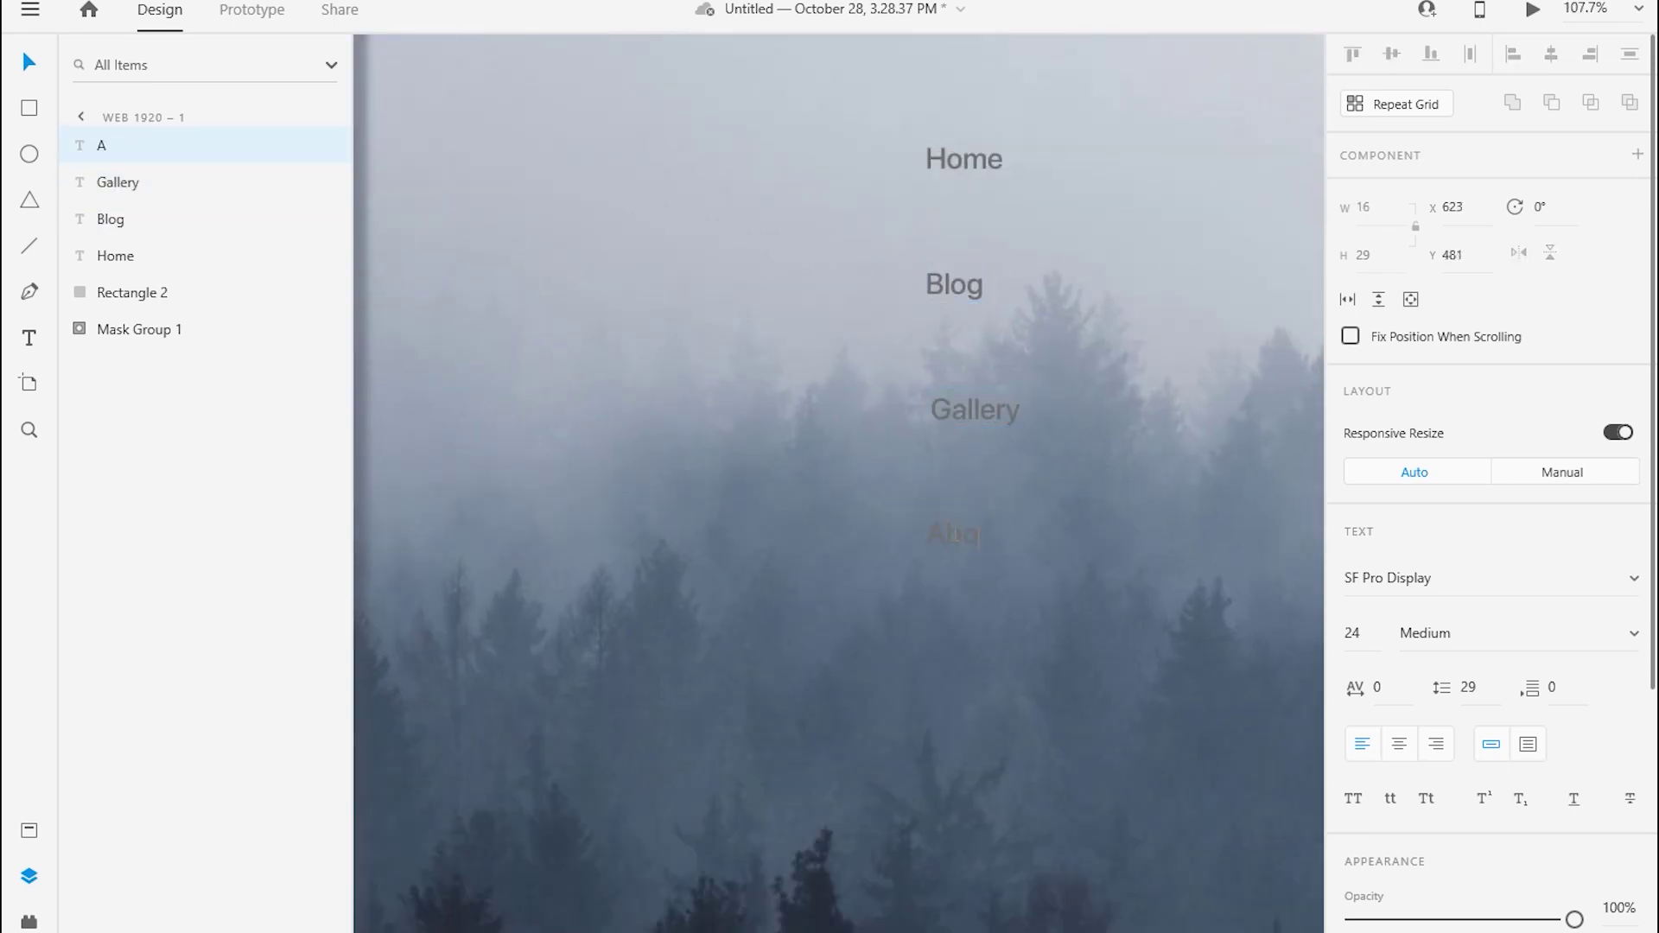
pyautogui.write('ut')
pyautogui.press('Escape')
pyautogui.moveTo(963, 540); pyautogui.dragTo(966, 659)
pyautogui.doubleClick(967, 656)
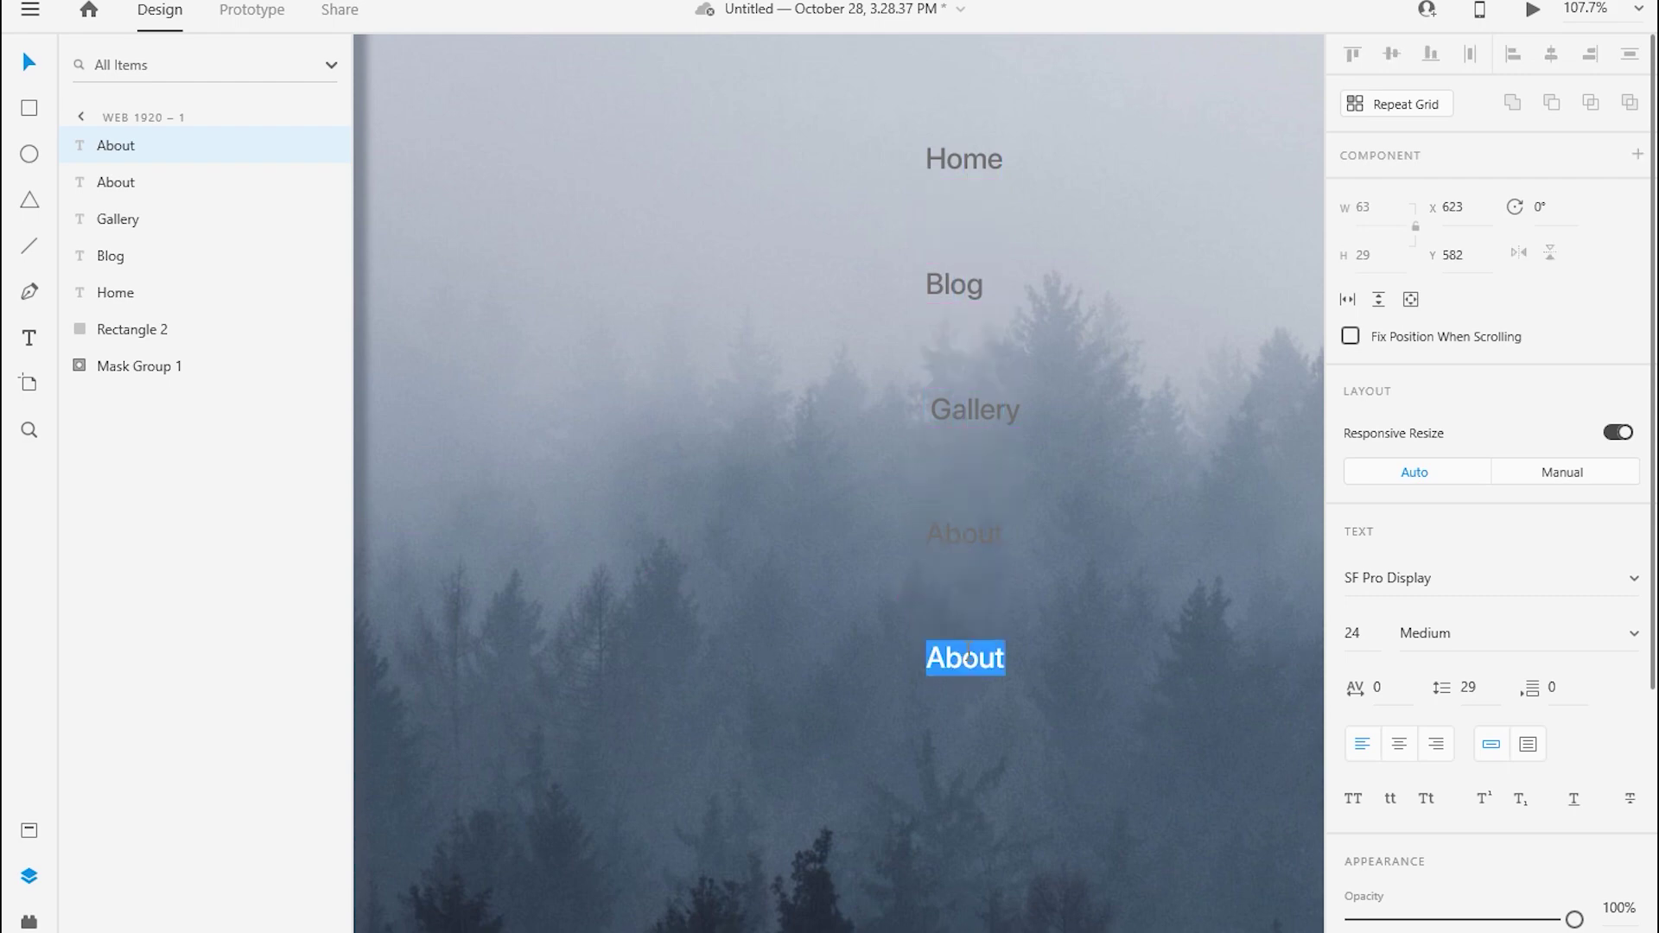
pyautogui.write('FAQ')
pyautogui.press('Escape')
# - Make all five menu labels white (#FFFFFF)
pyautogui.moveTo(907, 126); pyautogui.dragTo(1427, 700)
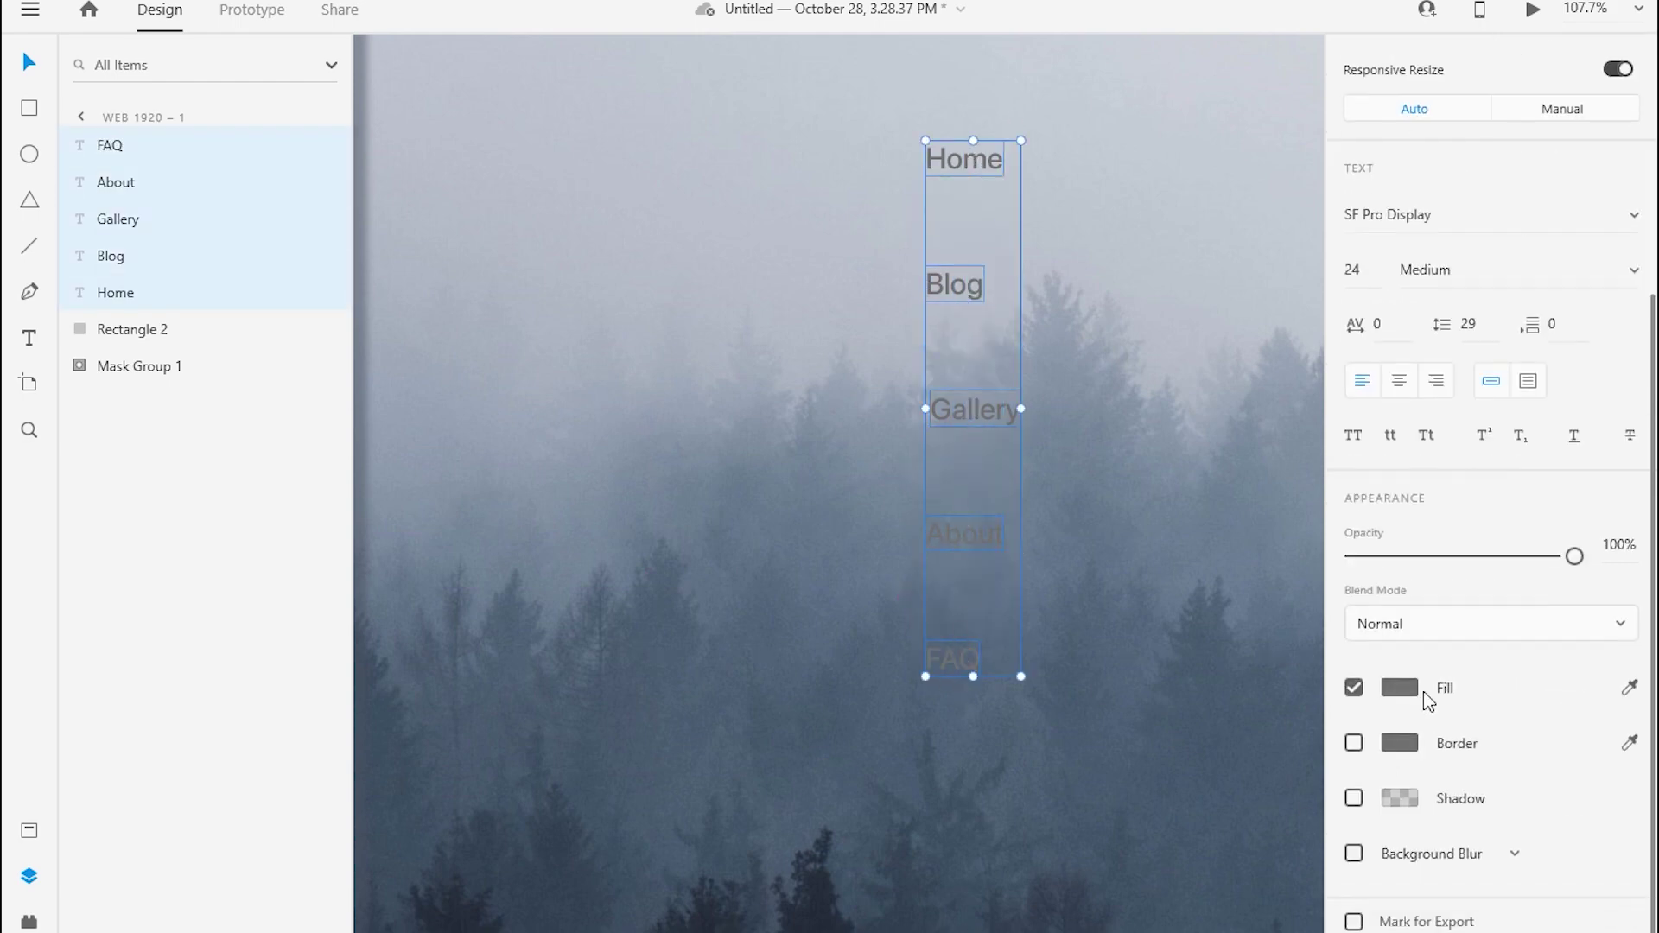
pyautogui.click(1399, 687)
pyautogui.write('FFFFFF')
pyautogui.press('Return')
pyautogui.press('Escape')
pyautogui.scroll(-2, 977, 122)
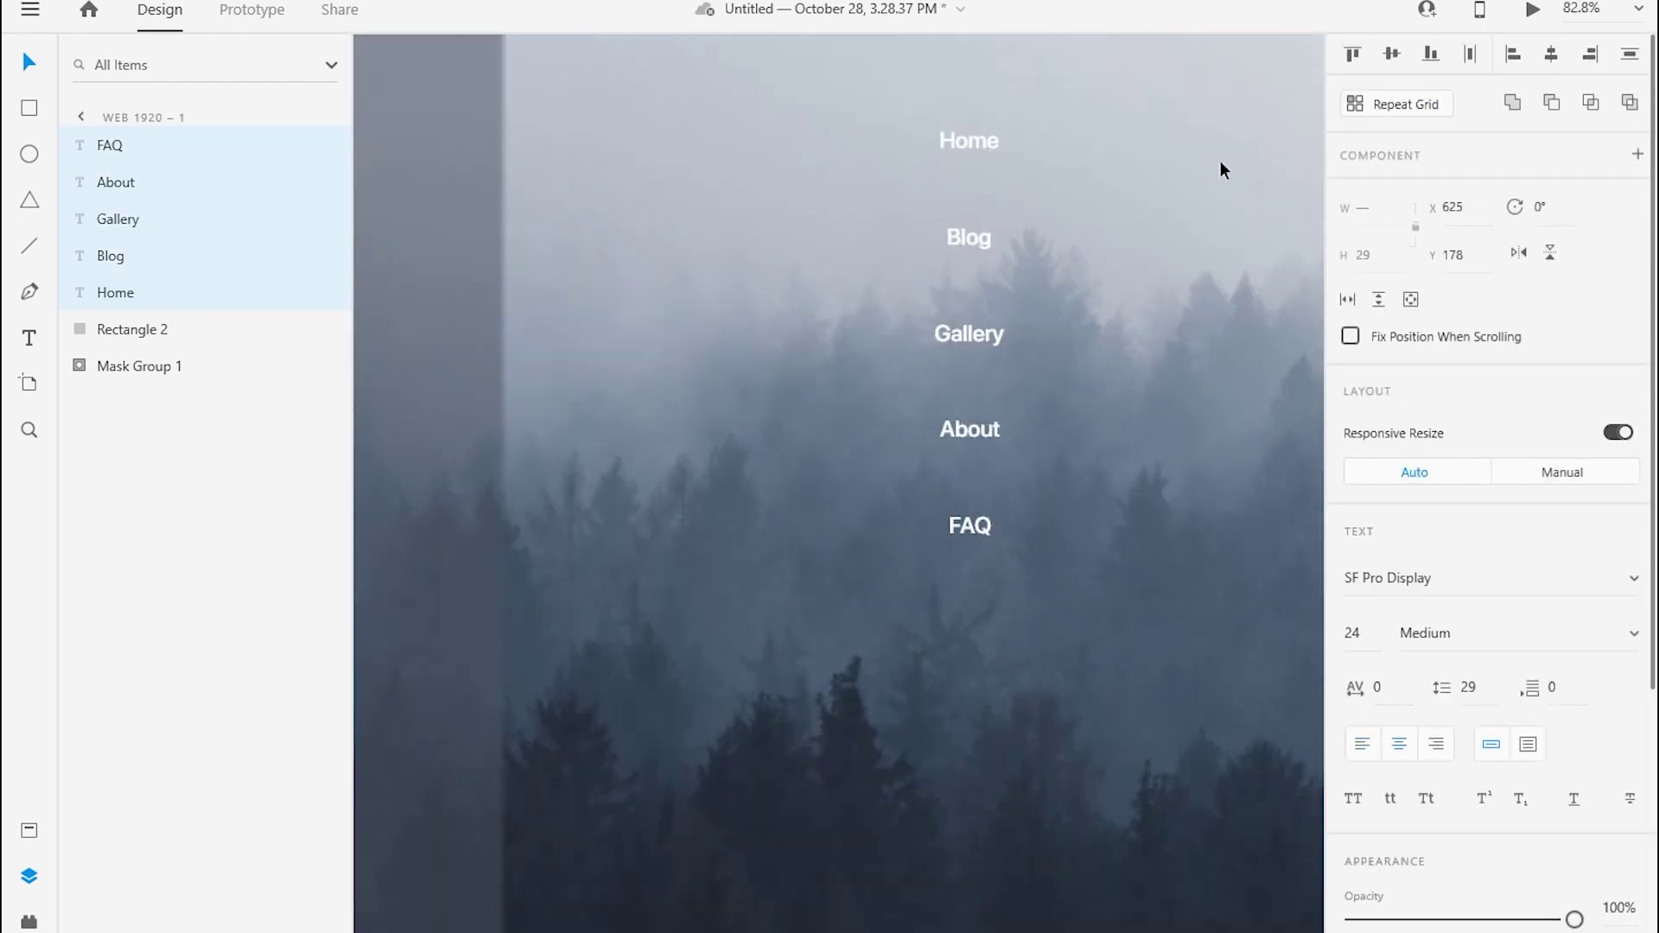
pyautogui.scroll(-3, 985, 418)
# - Group the menu onto the sidebar and fade Blog, Gallery, About and FAQ to 50% opacity
pyautogui.hotkey('ctrl', 'g')
pyautogui.moveTo(977, 257)
pyautogui.mouseDown()
pyautogui.moveTo(685, 193)
pyautogui.moveTo(654, 203)
pyautogui.mouseUp()
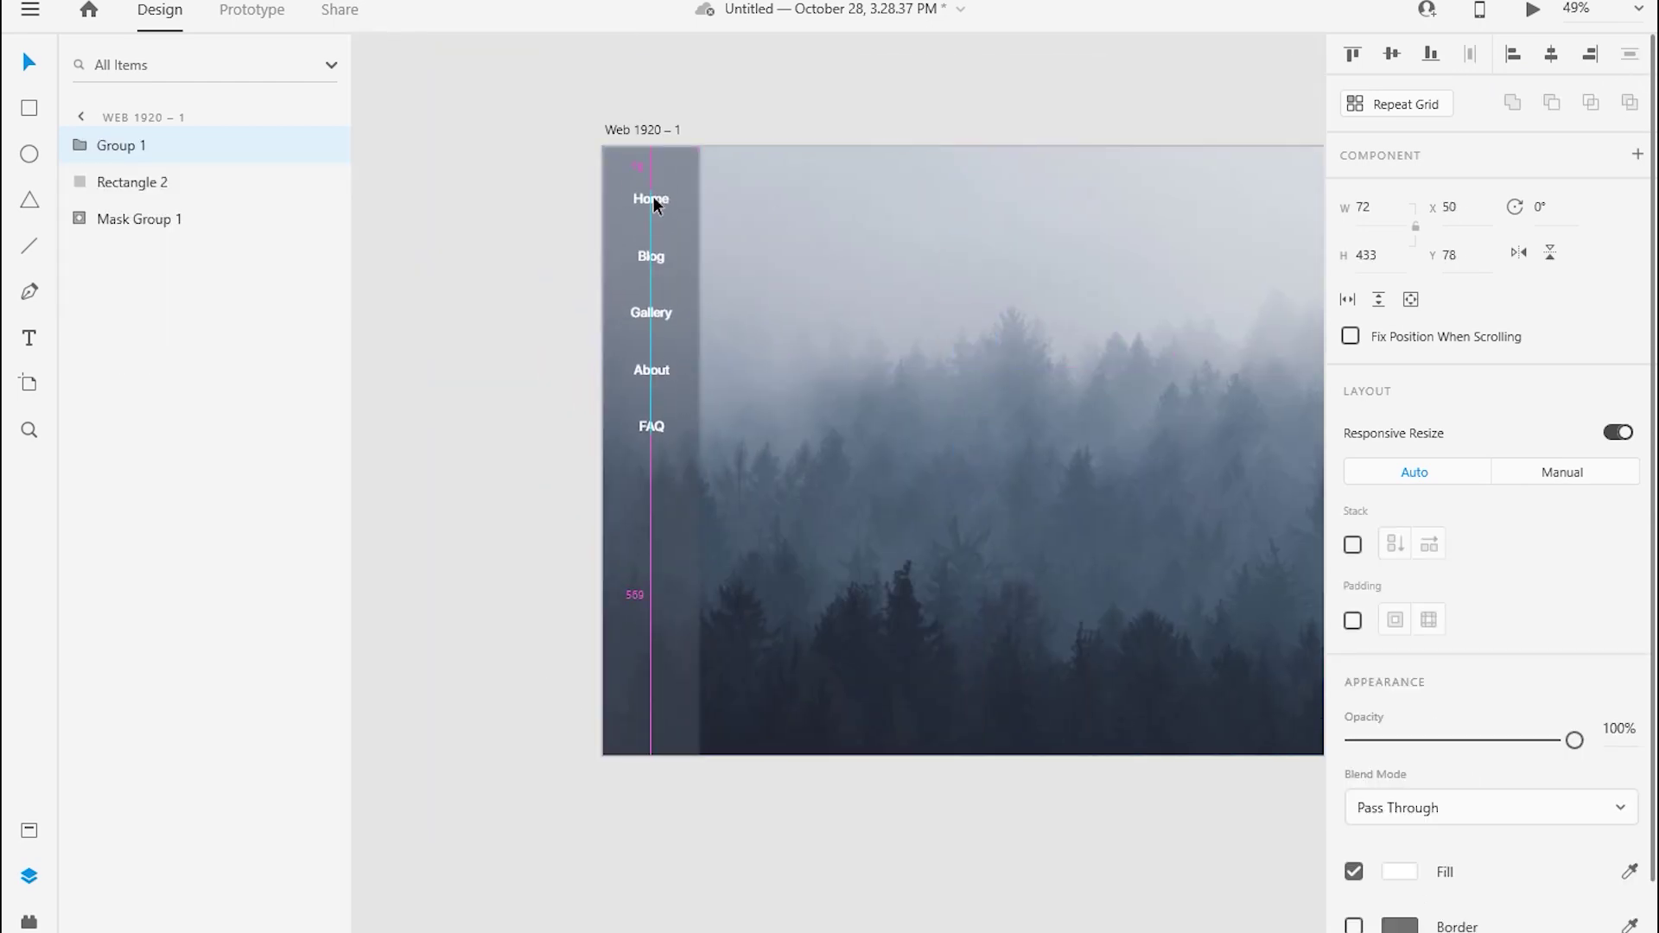
pyautogui.doubleClick(651, 256)
pyautogui.scroll(3, 639, 252)
pyautogui.keyDown('shift'); pyautogui.click(666, 547); pyautogui.keyUp('shift')
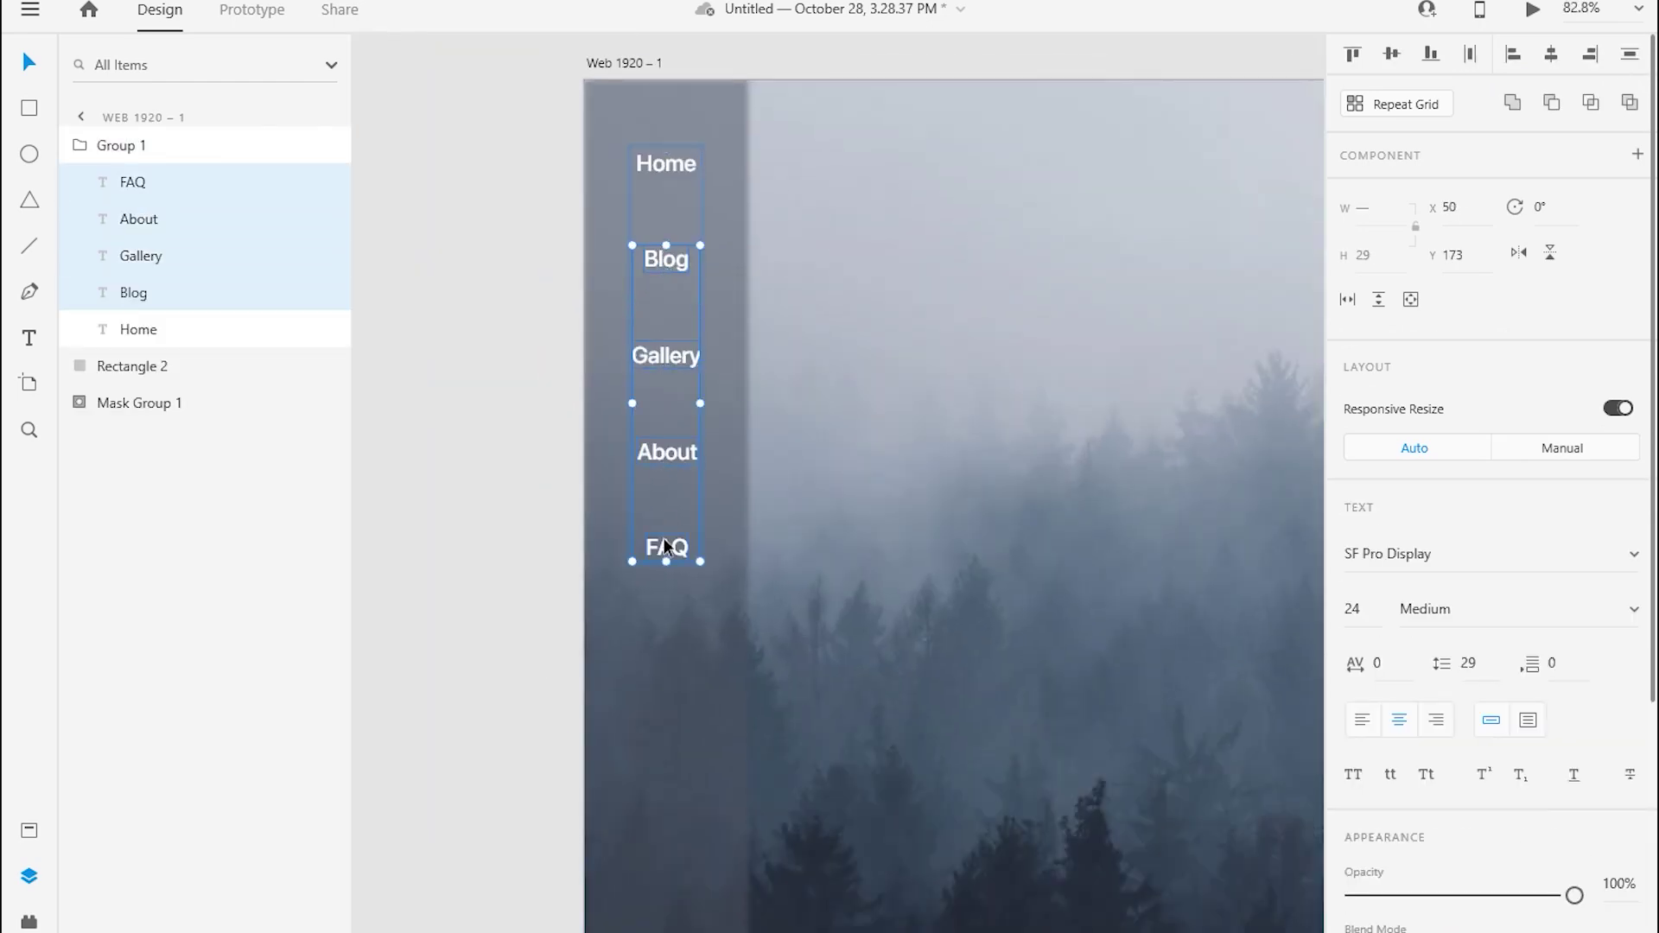
pyautogui.moveTo(1574, 895); pyautogui.dragTo(1469, 897)
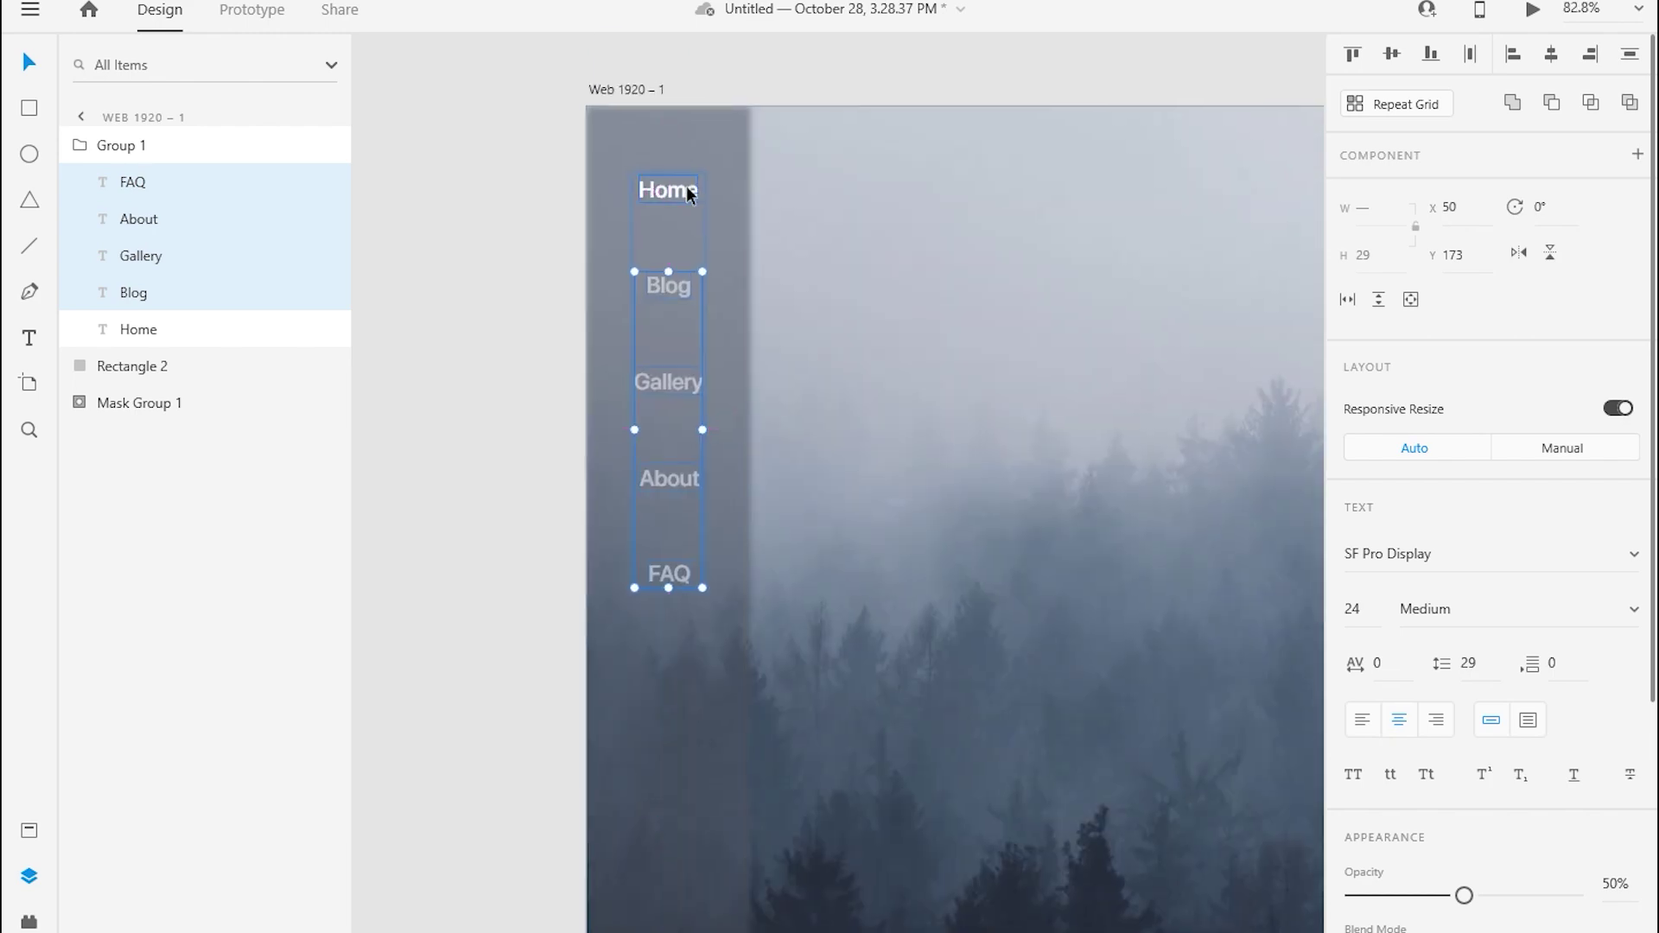
pyautogui.click(689, 185)
# - Import the Instagram, Twitter and Facebook icon files
pyautogui.hotkey('ctrl', 'shift', 'i')
pyautogui.keyDown('shift'); pyautogui.click(660, 264); pyautogui.keyUp('shift')
pyautogui.press('Return')
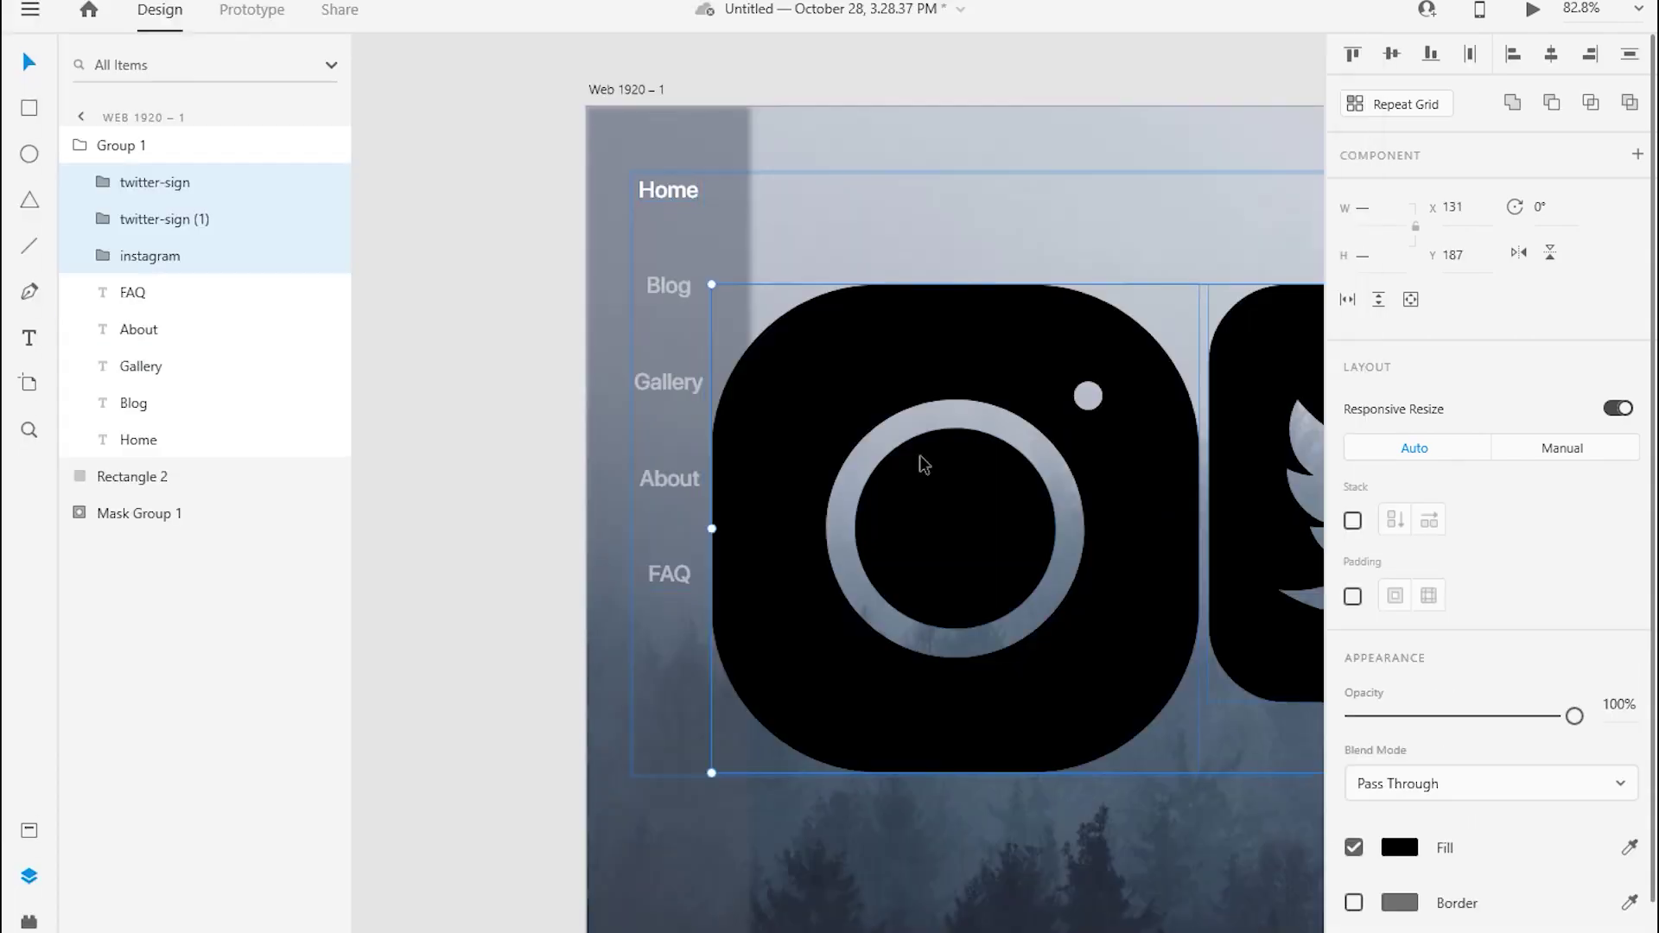
pyautogui.click(29, 10)
pyautogui.click(76, 782)
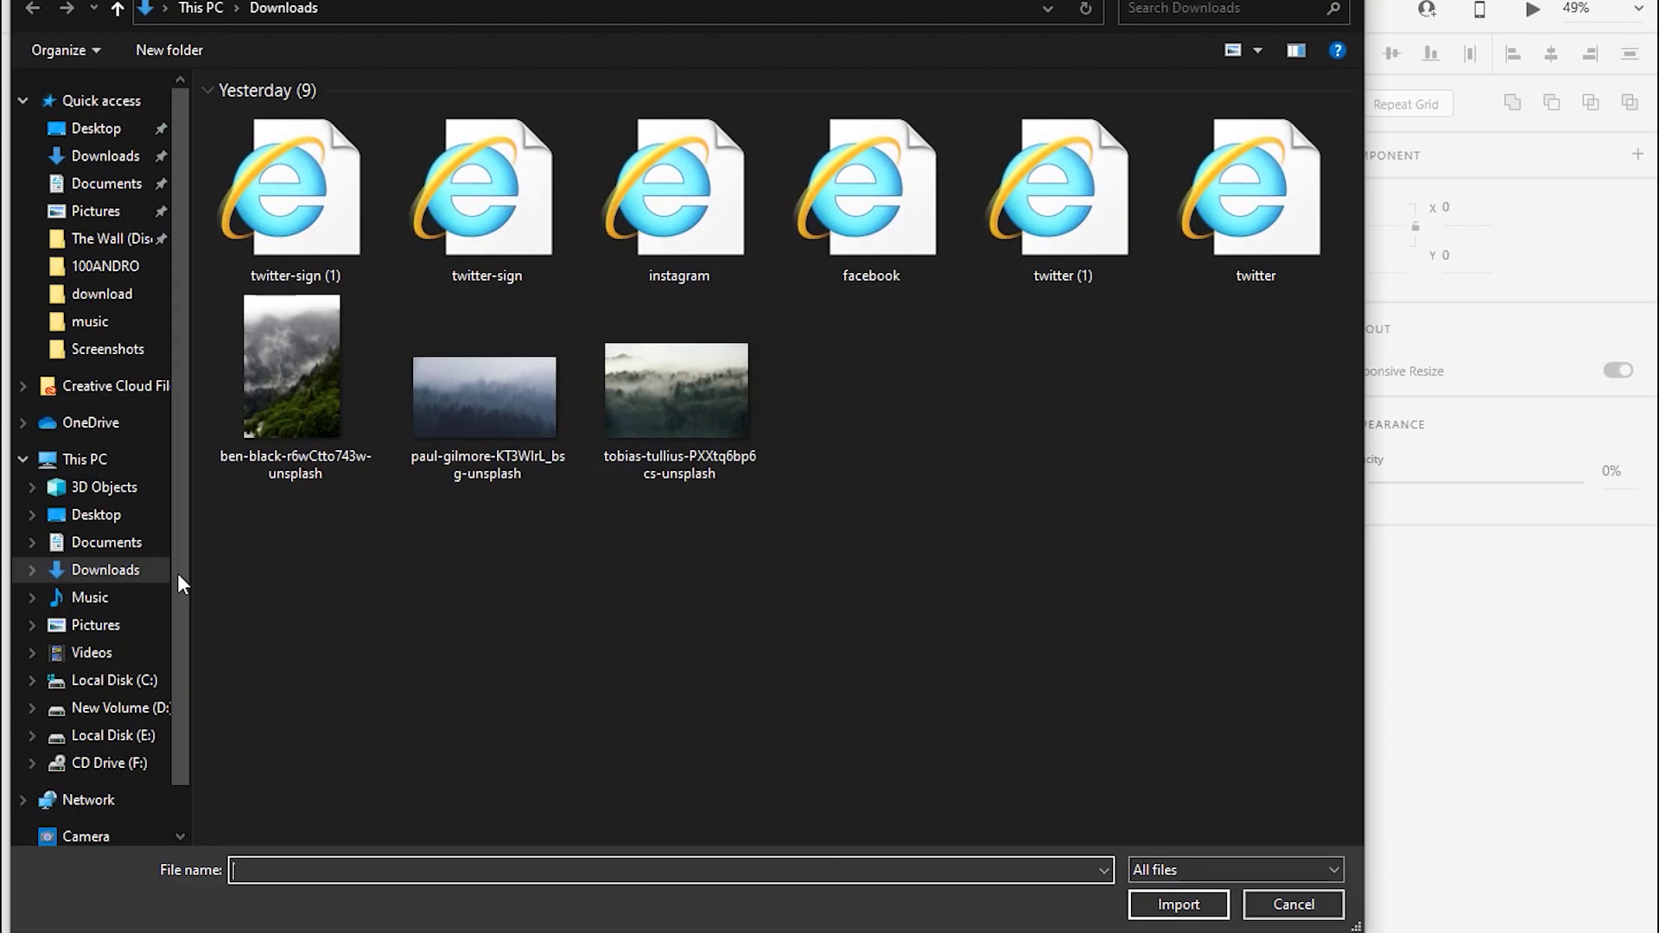
pyautogui.doubleClick(864, 195)
# - Shrink the Facebook icon and set its exact width
pyautogui.scroll(-5, 1026, 544)
pyautogui.moveTo(1026, 544); pyautogui.dragTo(1080, 519)
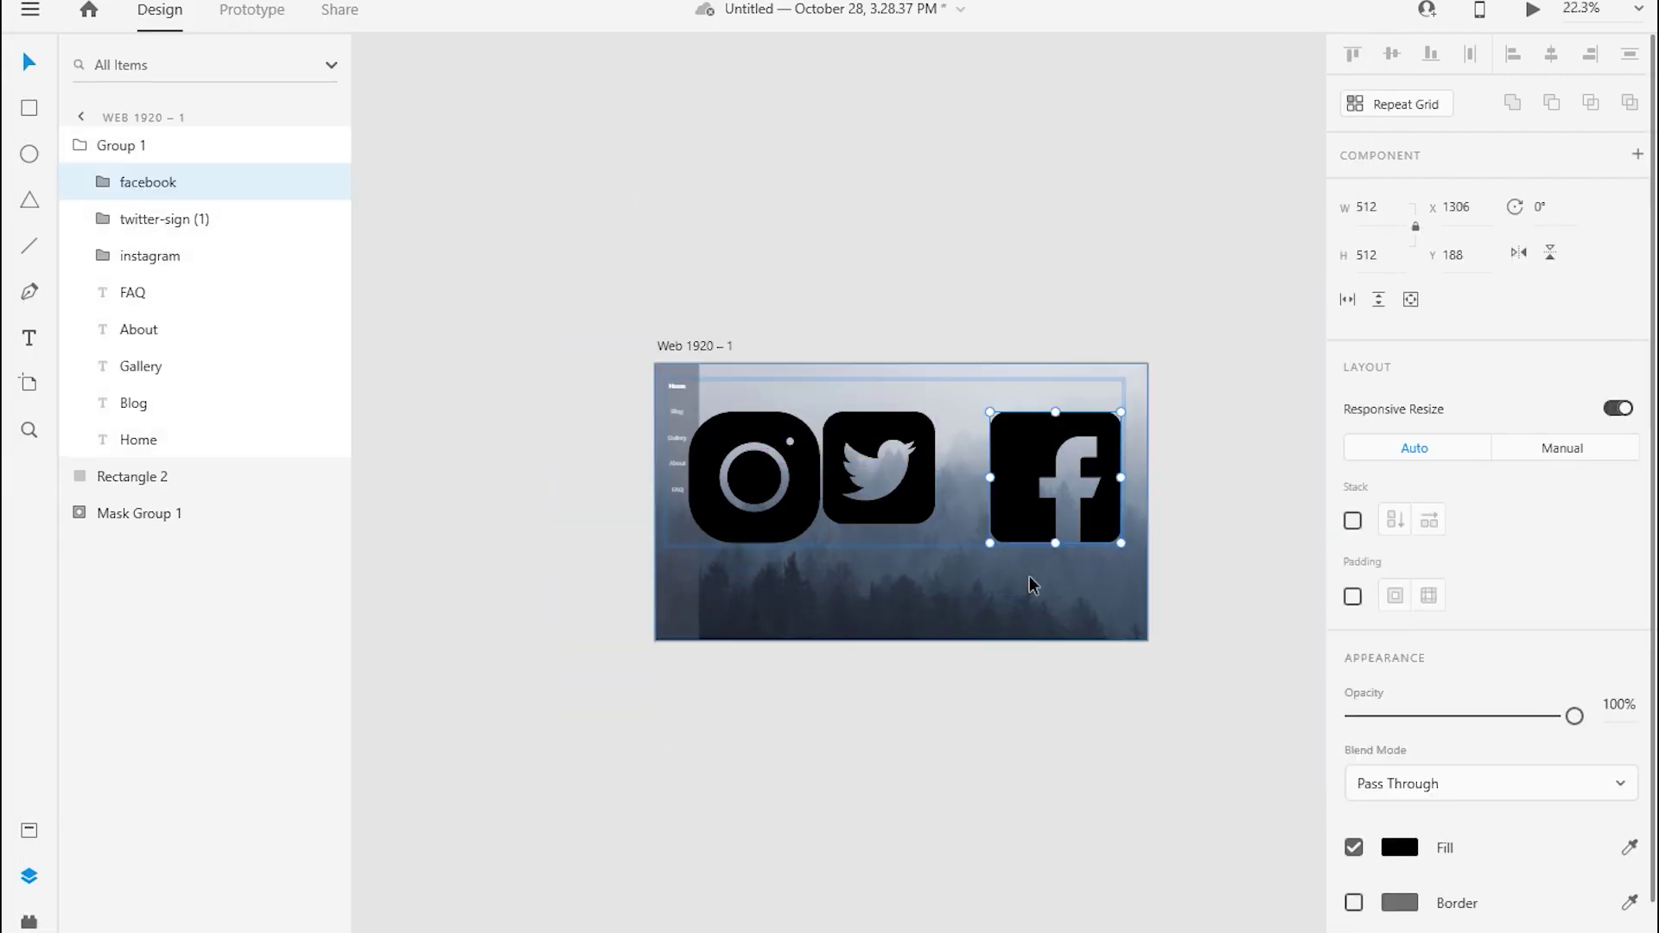
pyautogui.moveTo(1029, 575); pyautogui.dragTo(1050, 526)
pyautogui.scroll(5, 1055, 517)
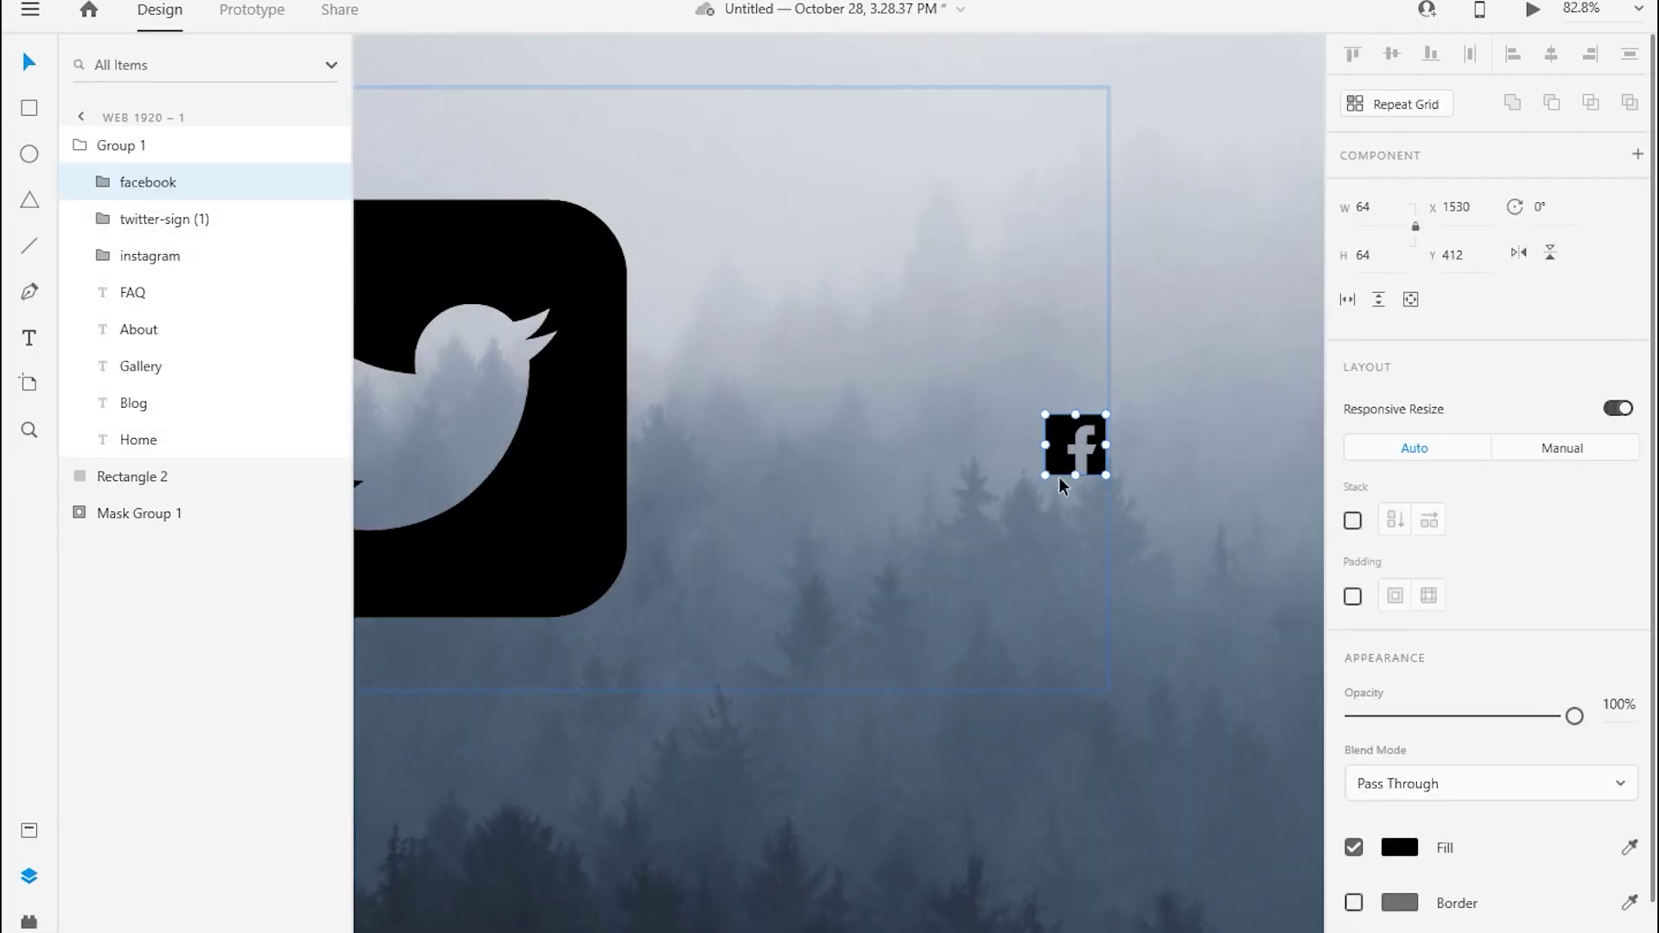
pyautogui.moveTo(1005, 465); pyautogui.dragTo(1031, 470)
pyautogui.click(1391, 212)
pyautogui.write('28')
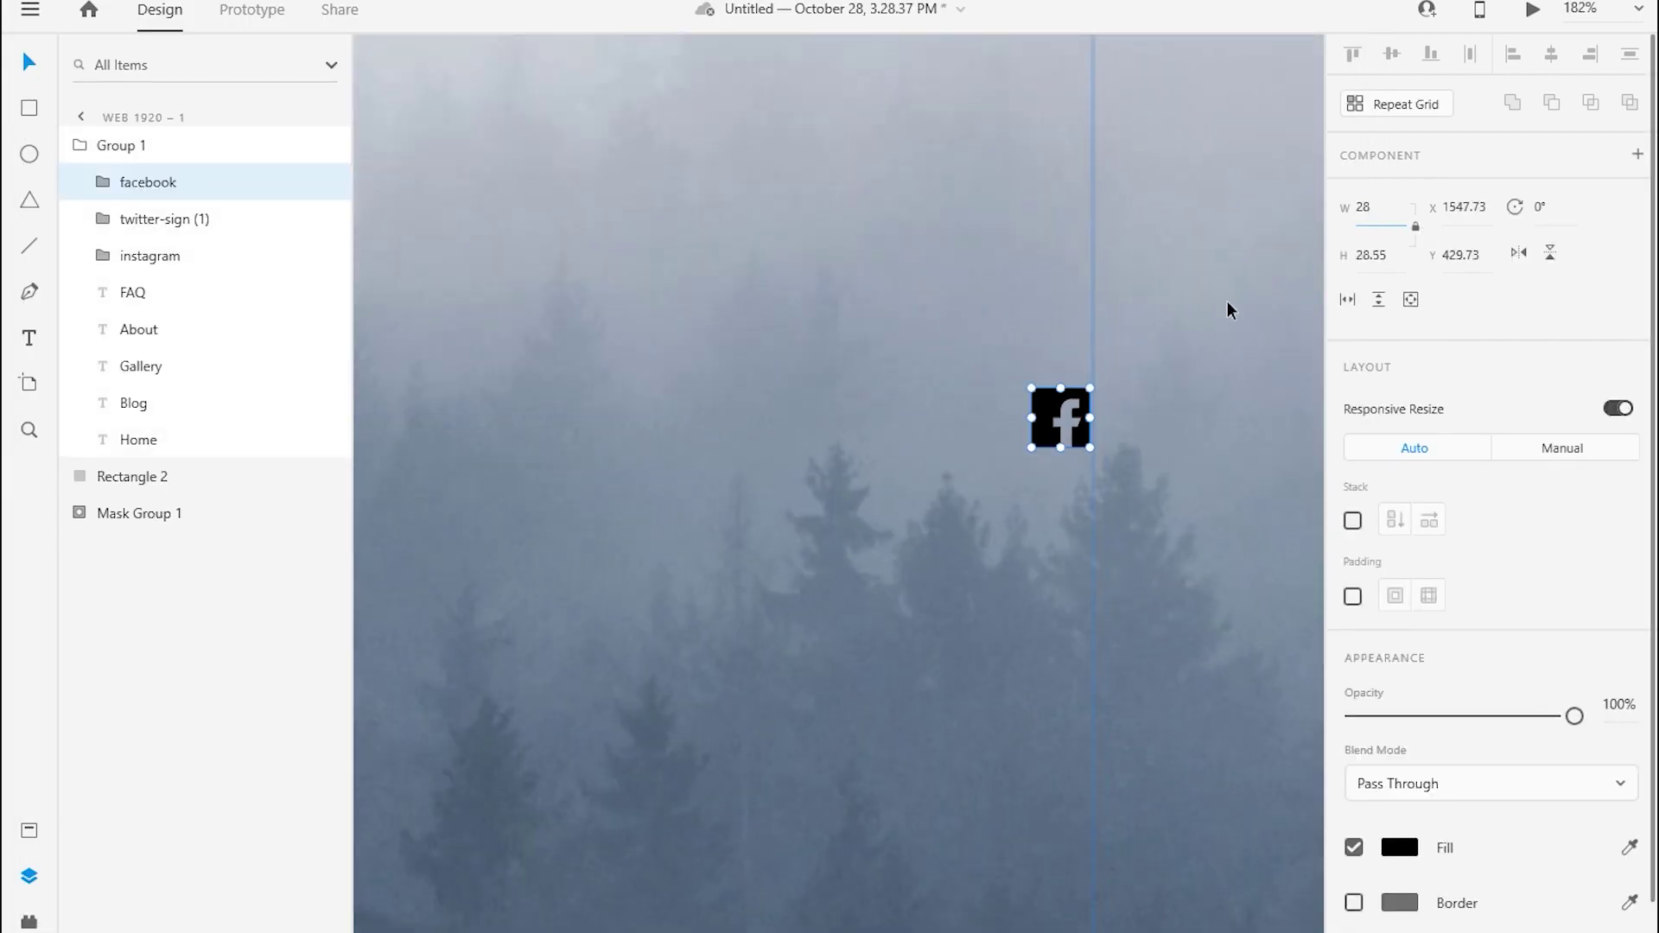
pyautogui.scroll(-5, 1230, 310)
# - Shrink the Twitter icon to about 32 wide and lock the forest photo group
pyautogui.click(510, 484)
pyautogui.moveTo(479, 505); pyautogui.dragTo(685, 324)
pyautogui.scroll(-3, 817, 306)
pyautogui.rightClick(922, 483)
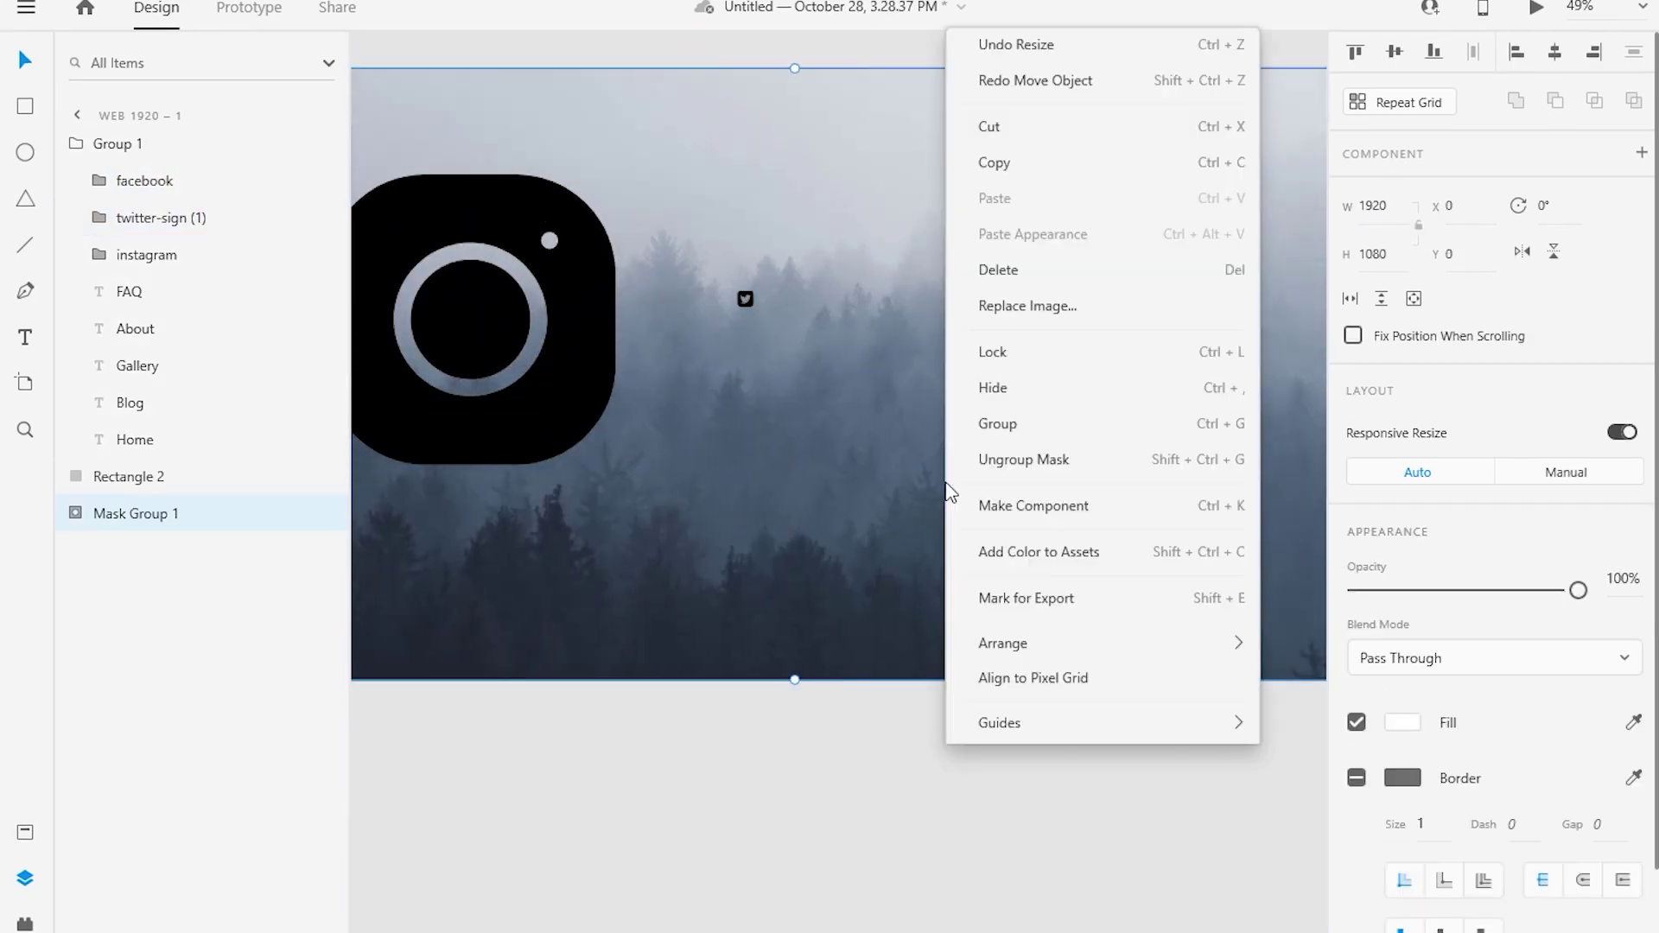
pyautogui.click(985, 348)
# - Shrink the Instagram icon to 28 wide
pyautogui.click(596, 319)
pyautogui.hscroll(-3, 778, 389)
pyautogui.moveTo(500, 432); pyautogui.dragTo(639, 296)
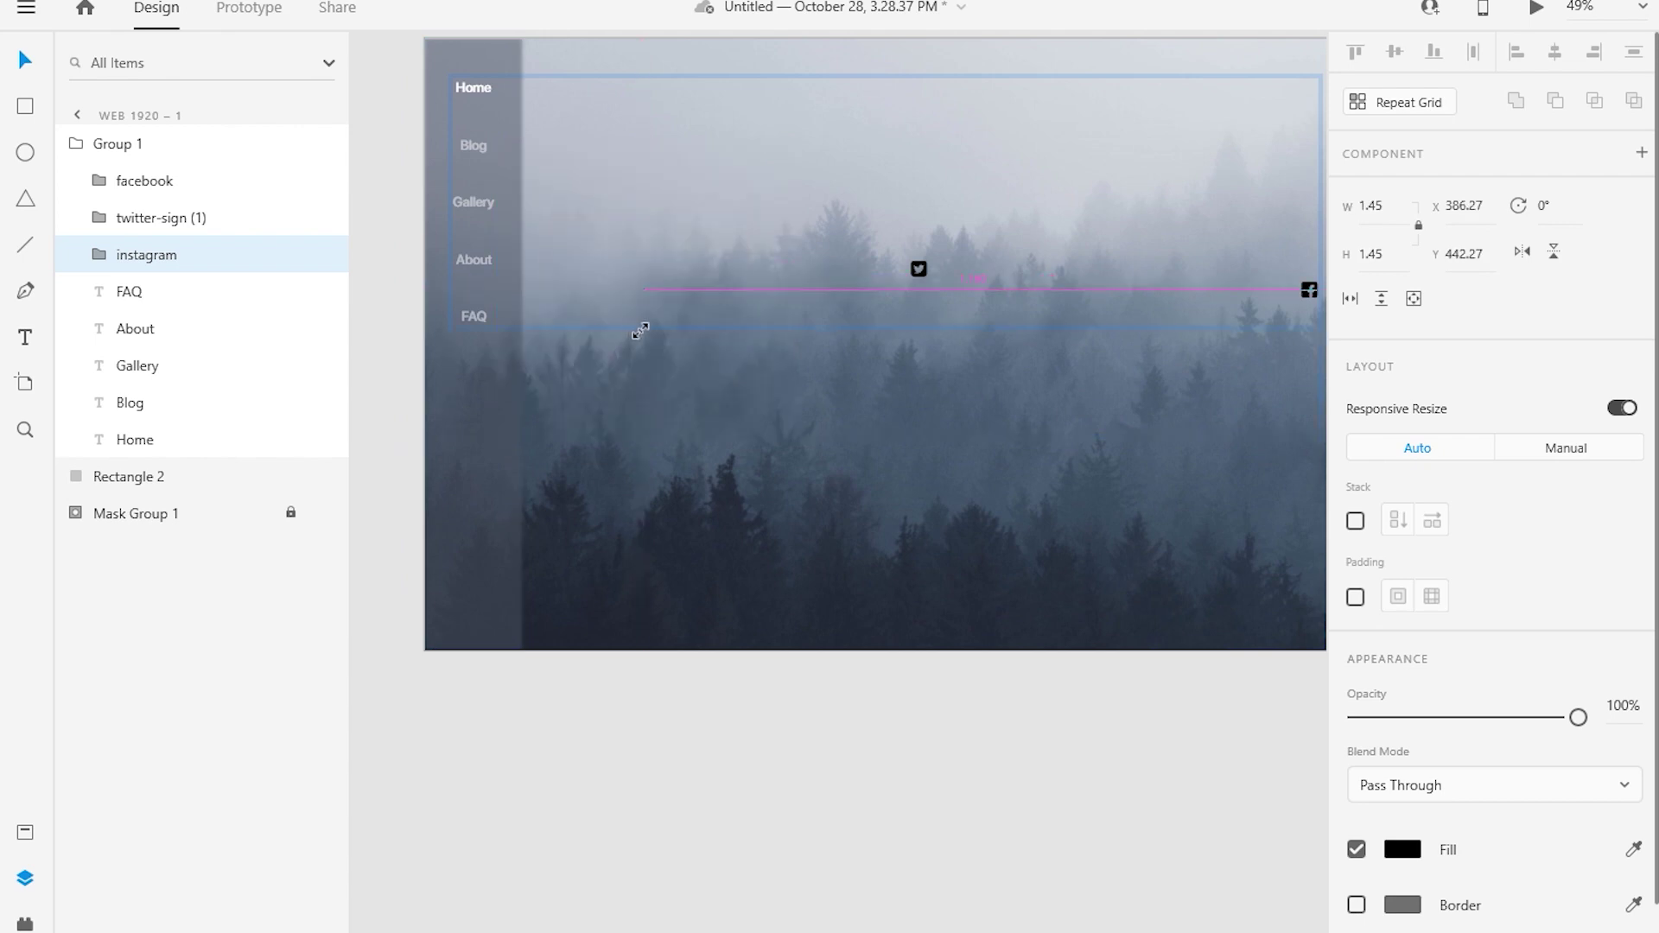
pyautogui.scroll(5, 639, 290)
pyautogui.write('8')
pyautogui.press('Return')
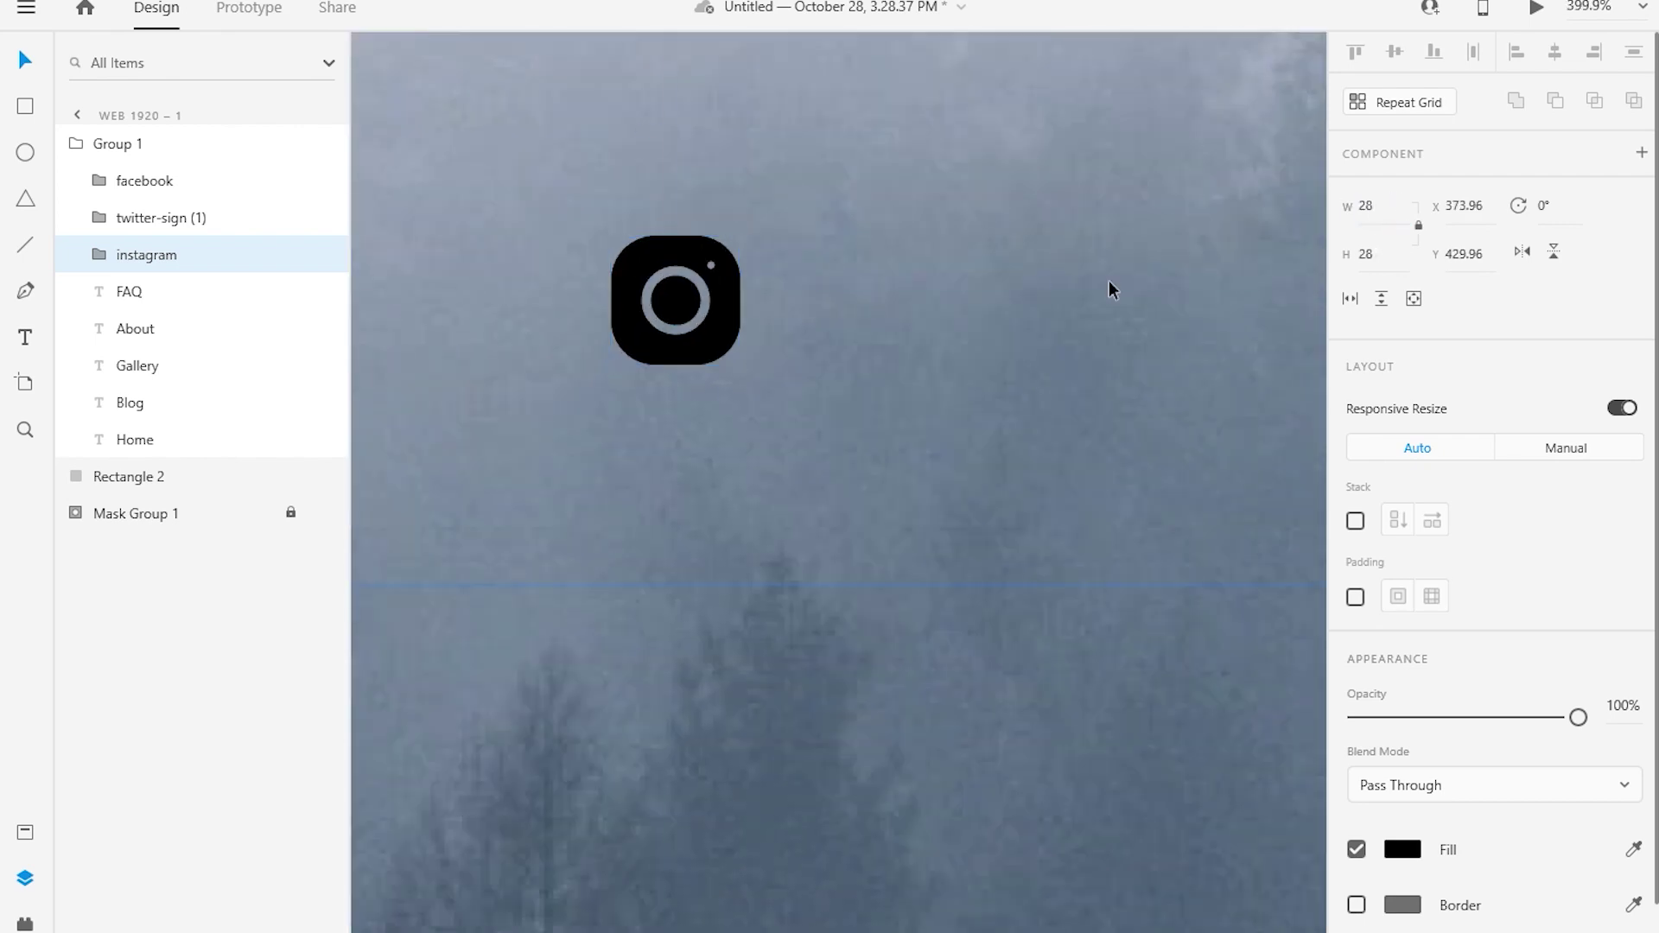
pyautogui.scroll(-3, 1107, 285)
# - Line the icons up in a column with Facebook above Instagram and Twitter below
pyautogui.moveTo(907, 292); pyautogui.dragTo(659, 385)
pyautogui.scroll(-3, 1233, 344)
pyautogui.moveTo(1233, 344); pyautogui.dragTo(567, 309)
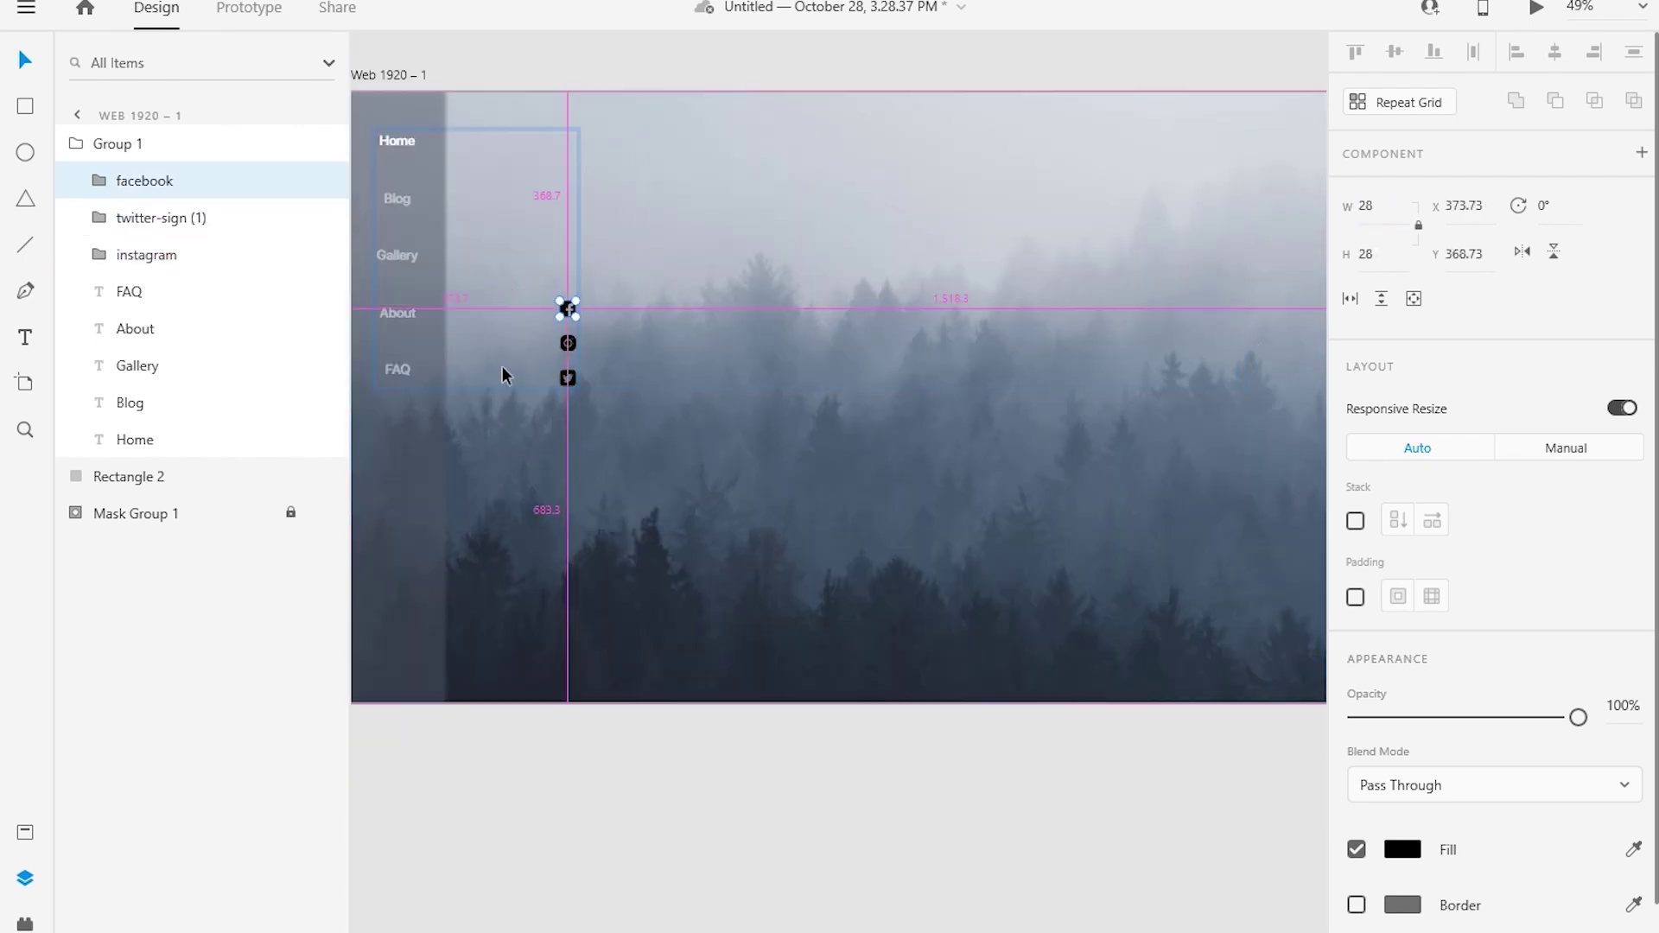
pyautogui.scroll(5, 502, 367)
pyautogui.click(677, 294)
pyautogui.keyDown('shift'); pyautogui.click(689, 398); pyautogui.keyUp('shift')
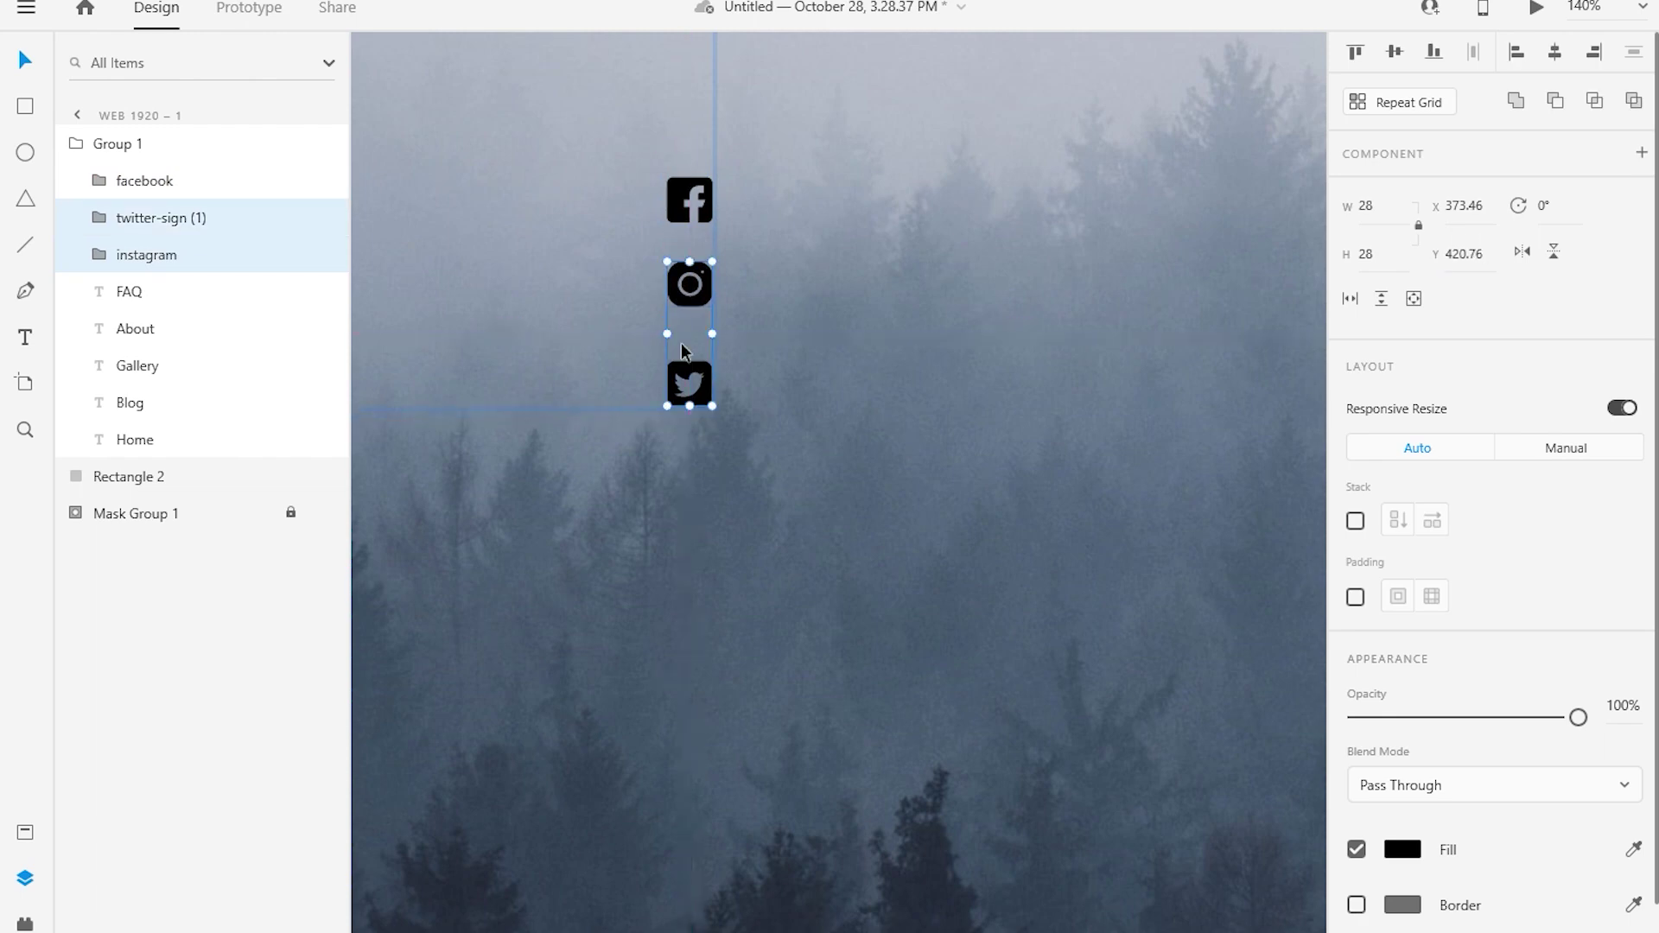
# - Move Twitter between Facebook and Instagram and nudge the icons to even spacing
pyautogui.doubleClick(689, 384)
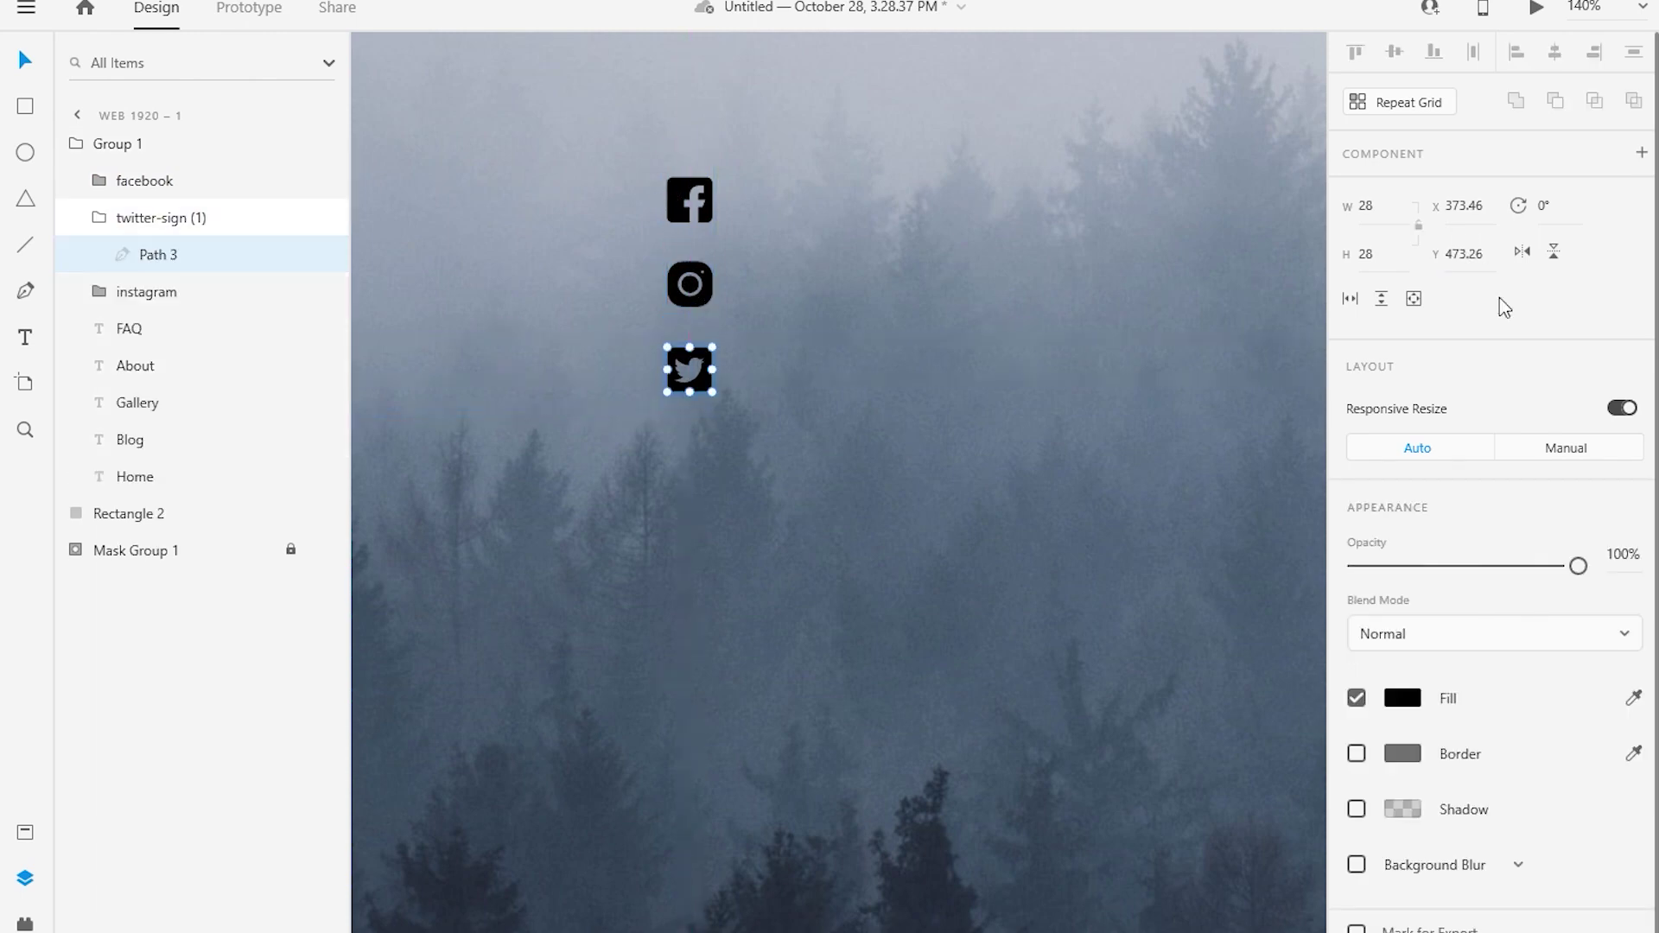
pyautogui.click(692, 198)
pyautogui.moveTo(689, 368)
pyautogui.mouseDown()
pyautogui.moveTo(698, 242)
pyautogui.moveTo(694, 361)
pyautogui.mouseUp()
pyautogui.moveTo(690, 291); pyautogui.dragTo(690, 285)
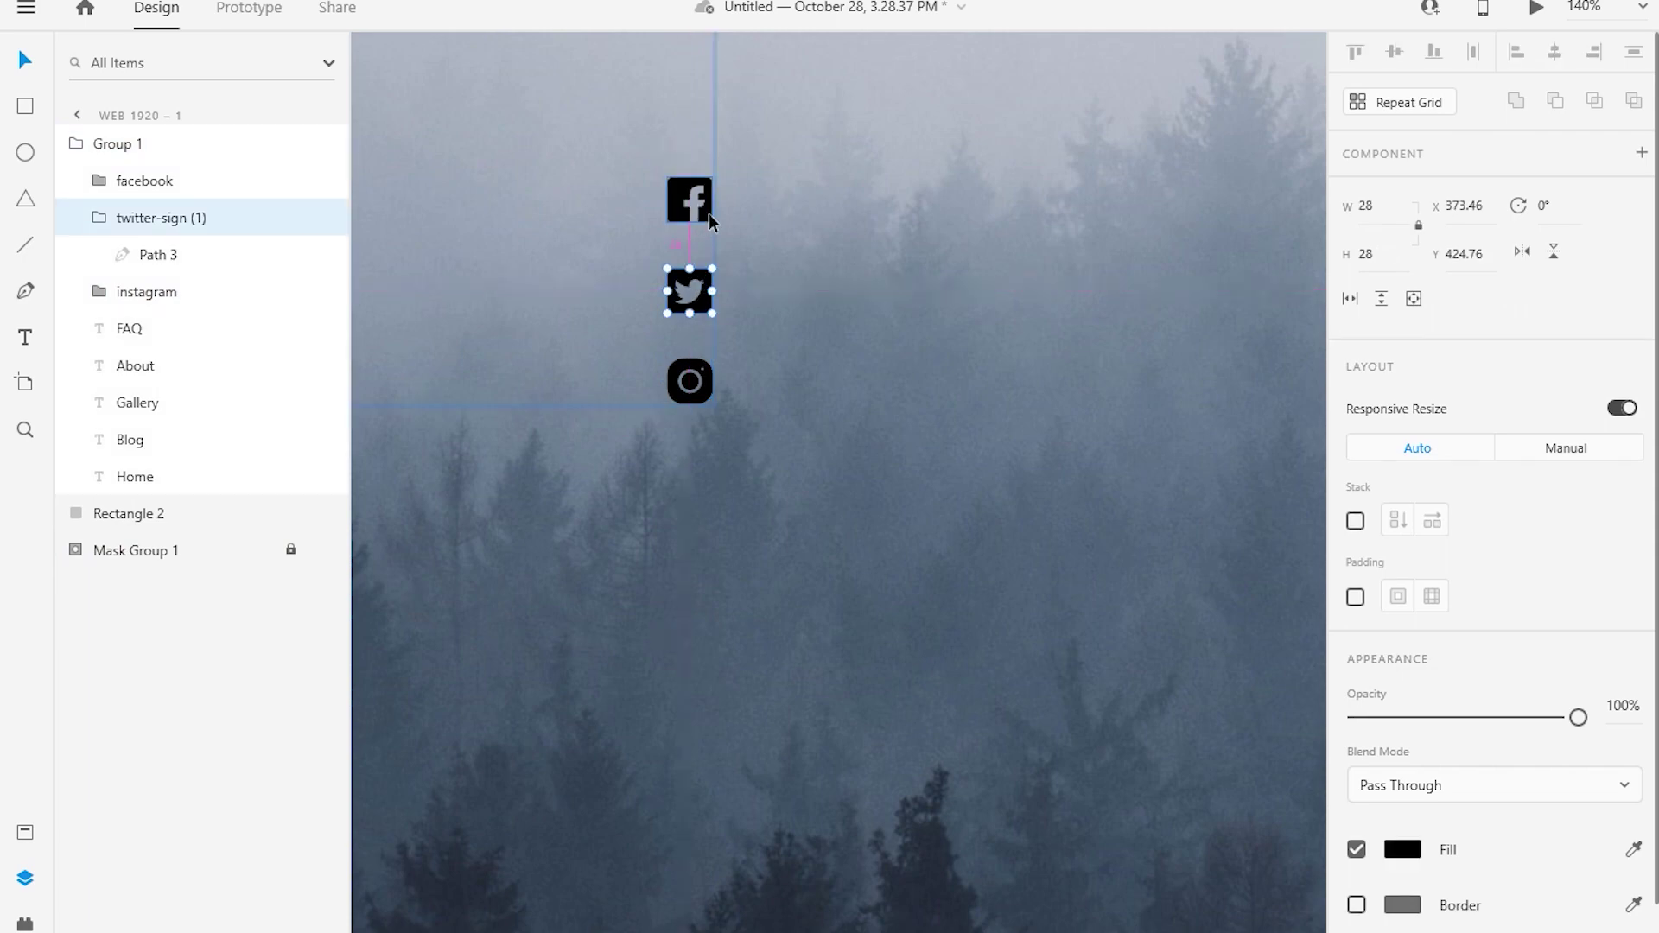
pyautogui.moveTo(697, 354); pyautogui.dragTo(699, 350)
# - Fill the three social icons white (#ffffff) and group them
pyautogui.click(821, 484)
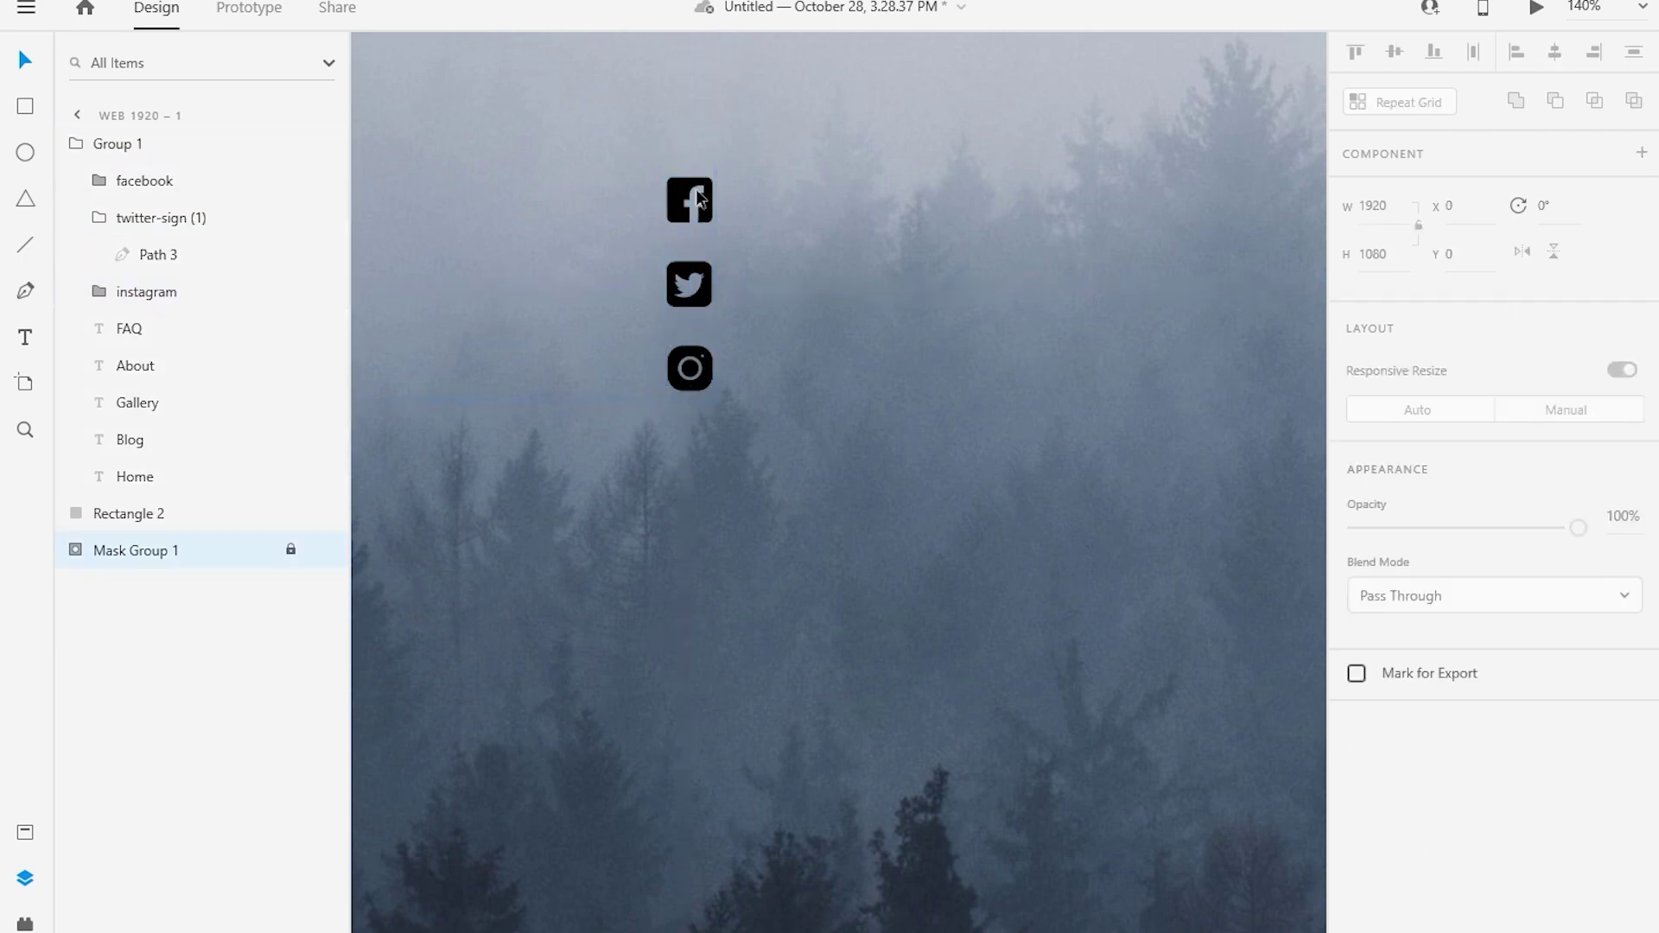
pyautogui.moveTo(605, 147); pyautogui.dragTo(743, 415)
pyautogui.click(1402, 849)
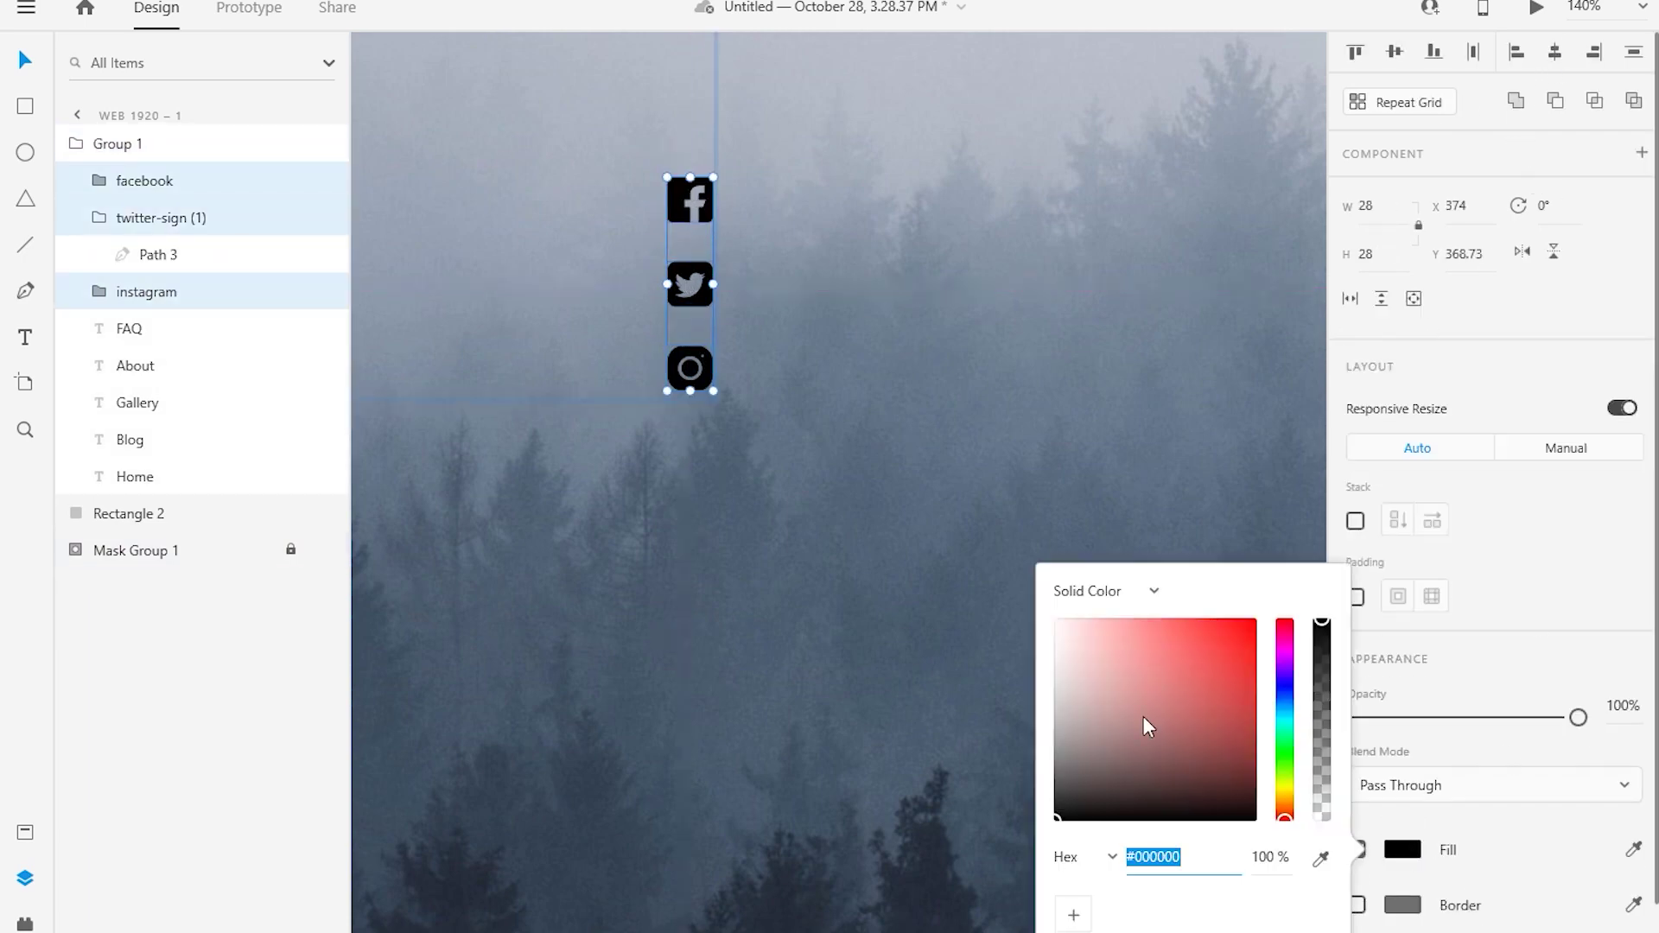
pyautogui.write('ffffff')
pyautogui.press('Return')
pyautogui.hotkey('ctrl', 'g')
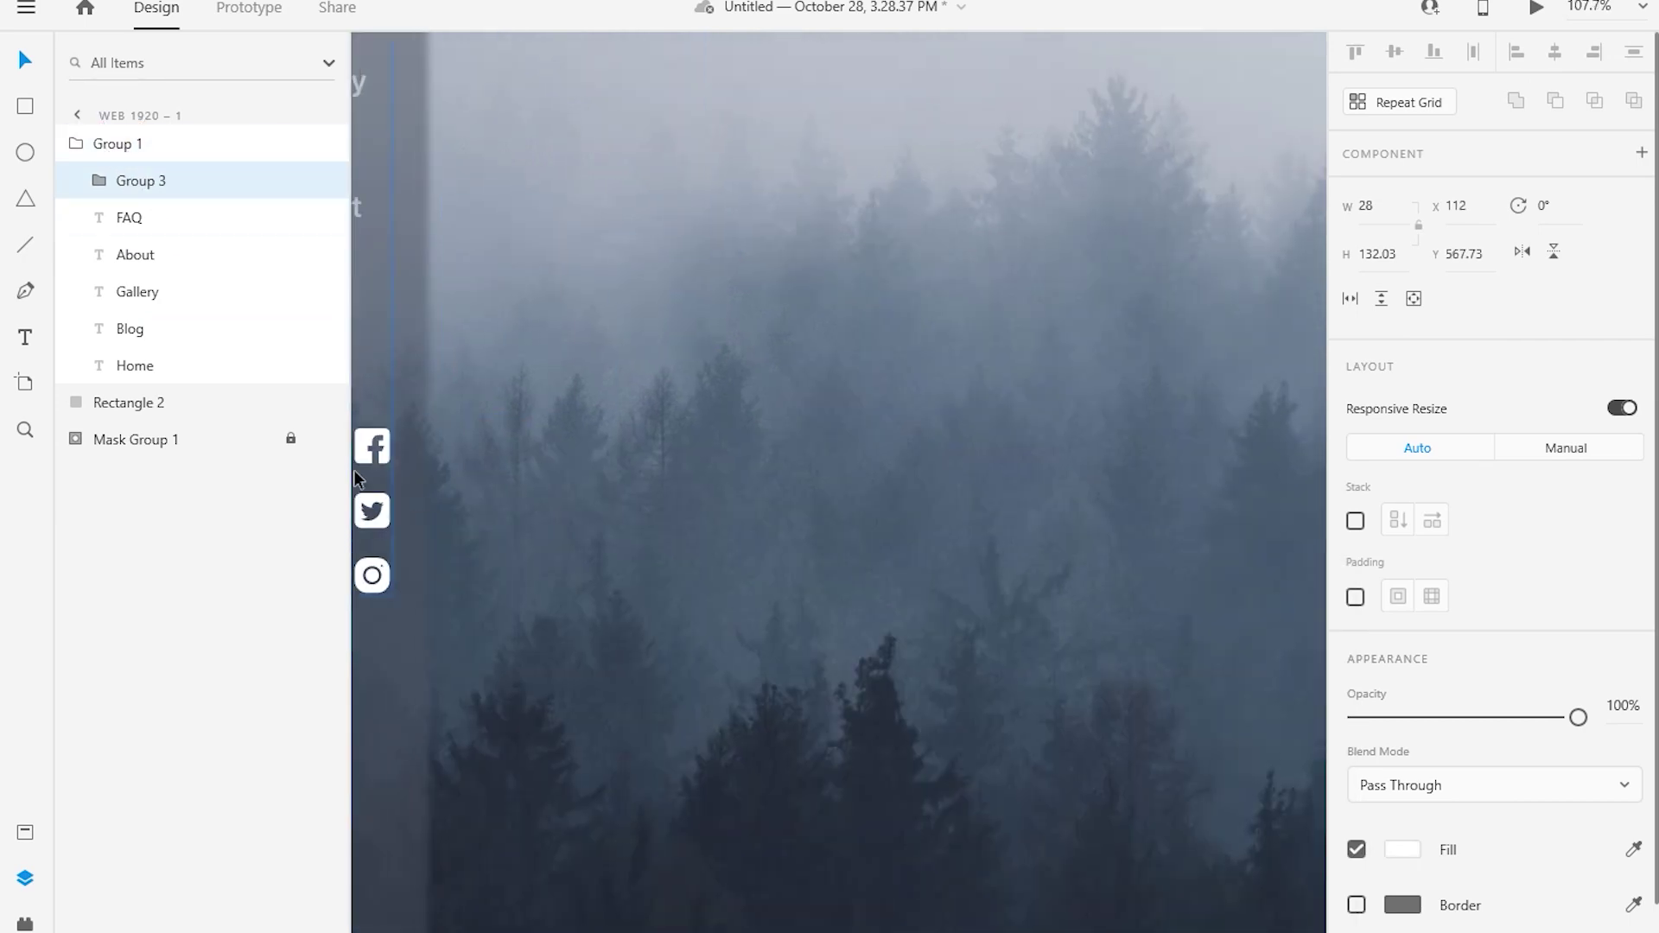
# - Nudge the icon group down the sidebar and select it together with the menu labels
pyautogui.hotkey('shift', 'Down')
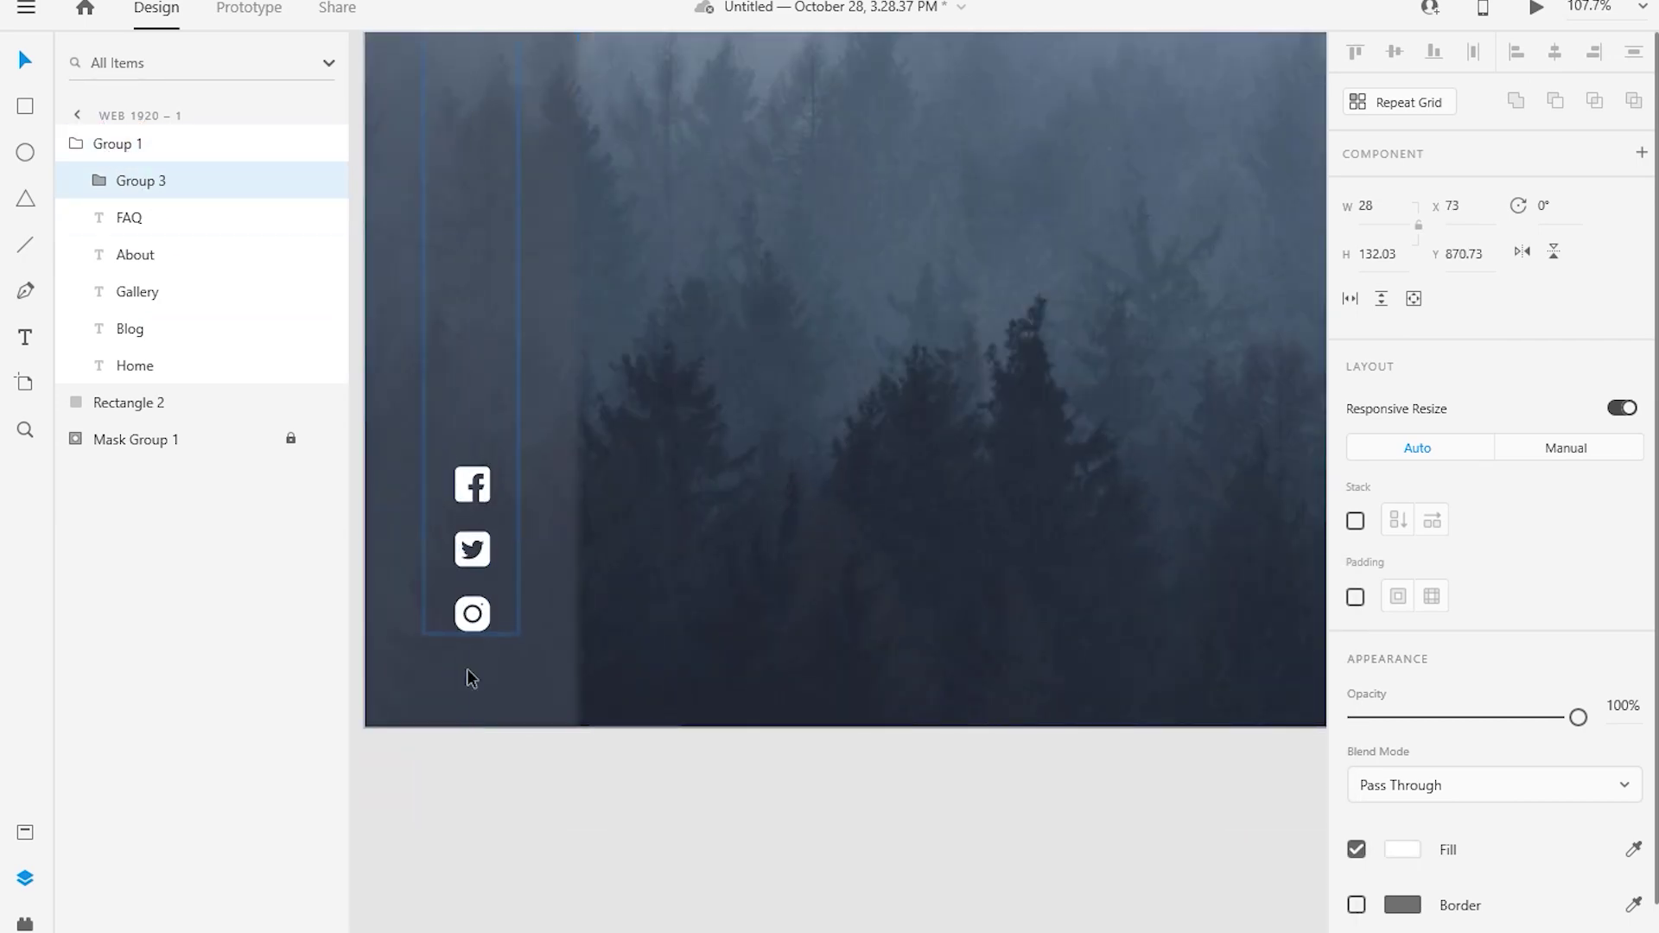
pyautogui.press('Down')
pyautogui.press('Down')
pyautogui.press('Down')
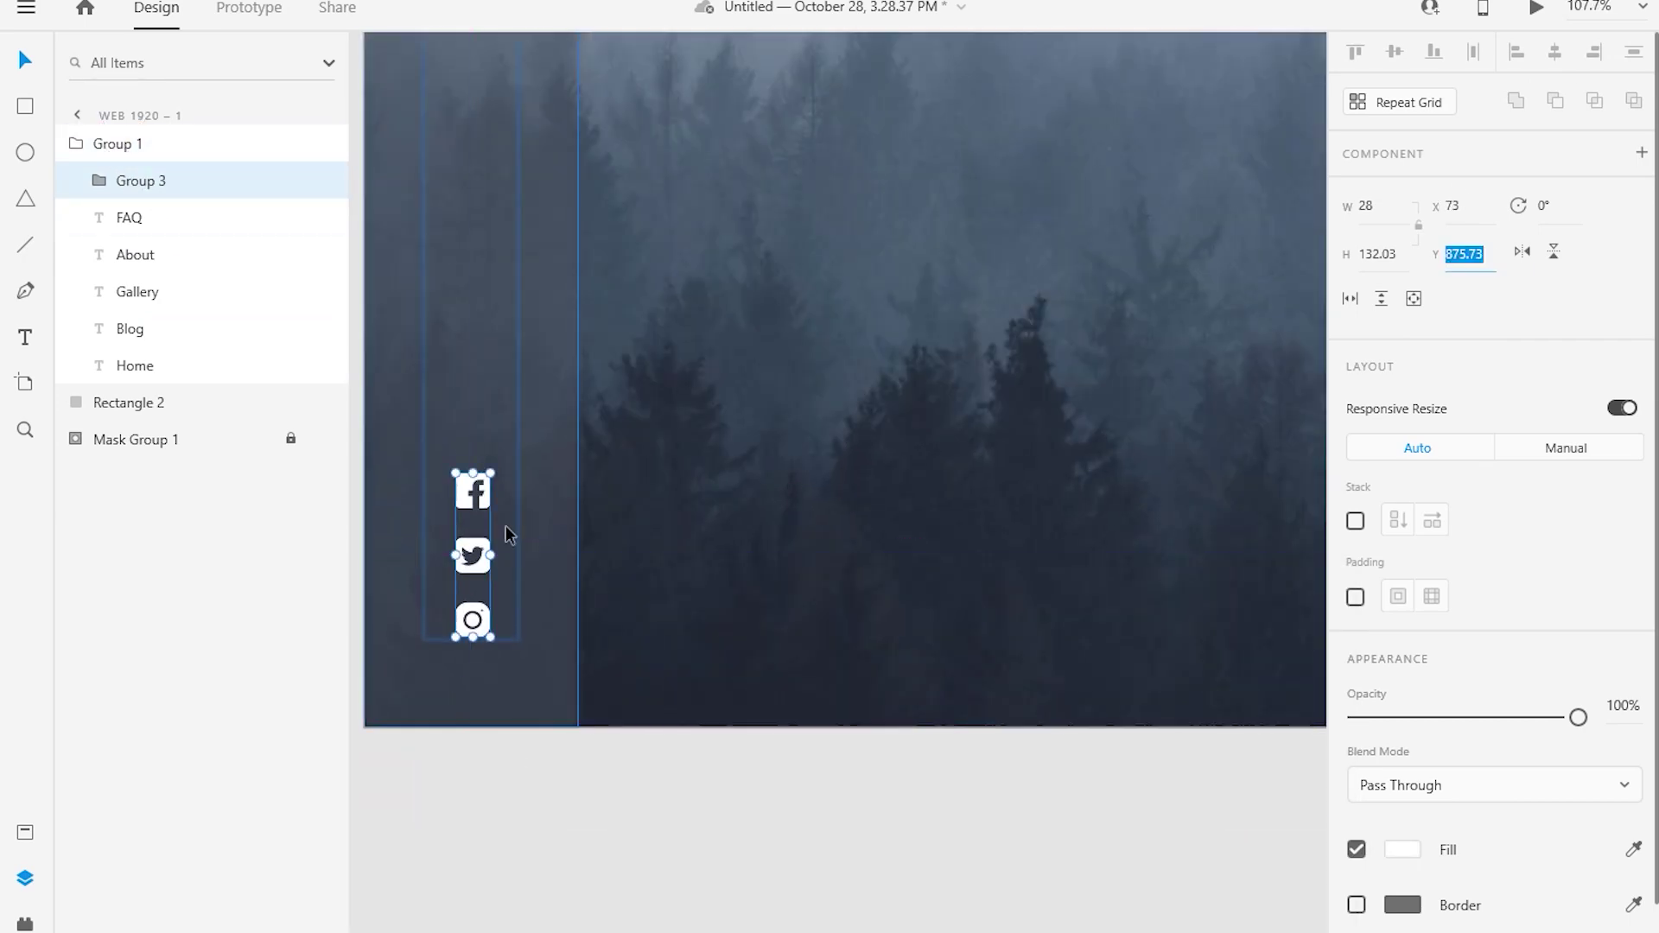
pyautogui.click(501, 525)
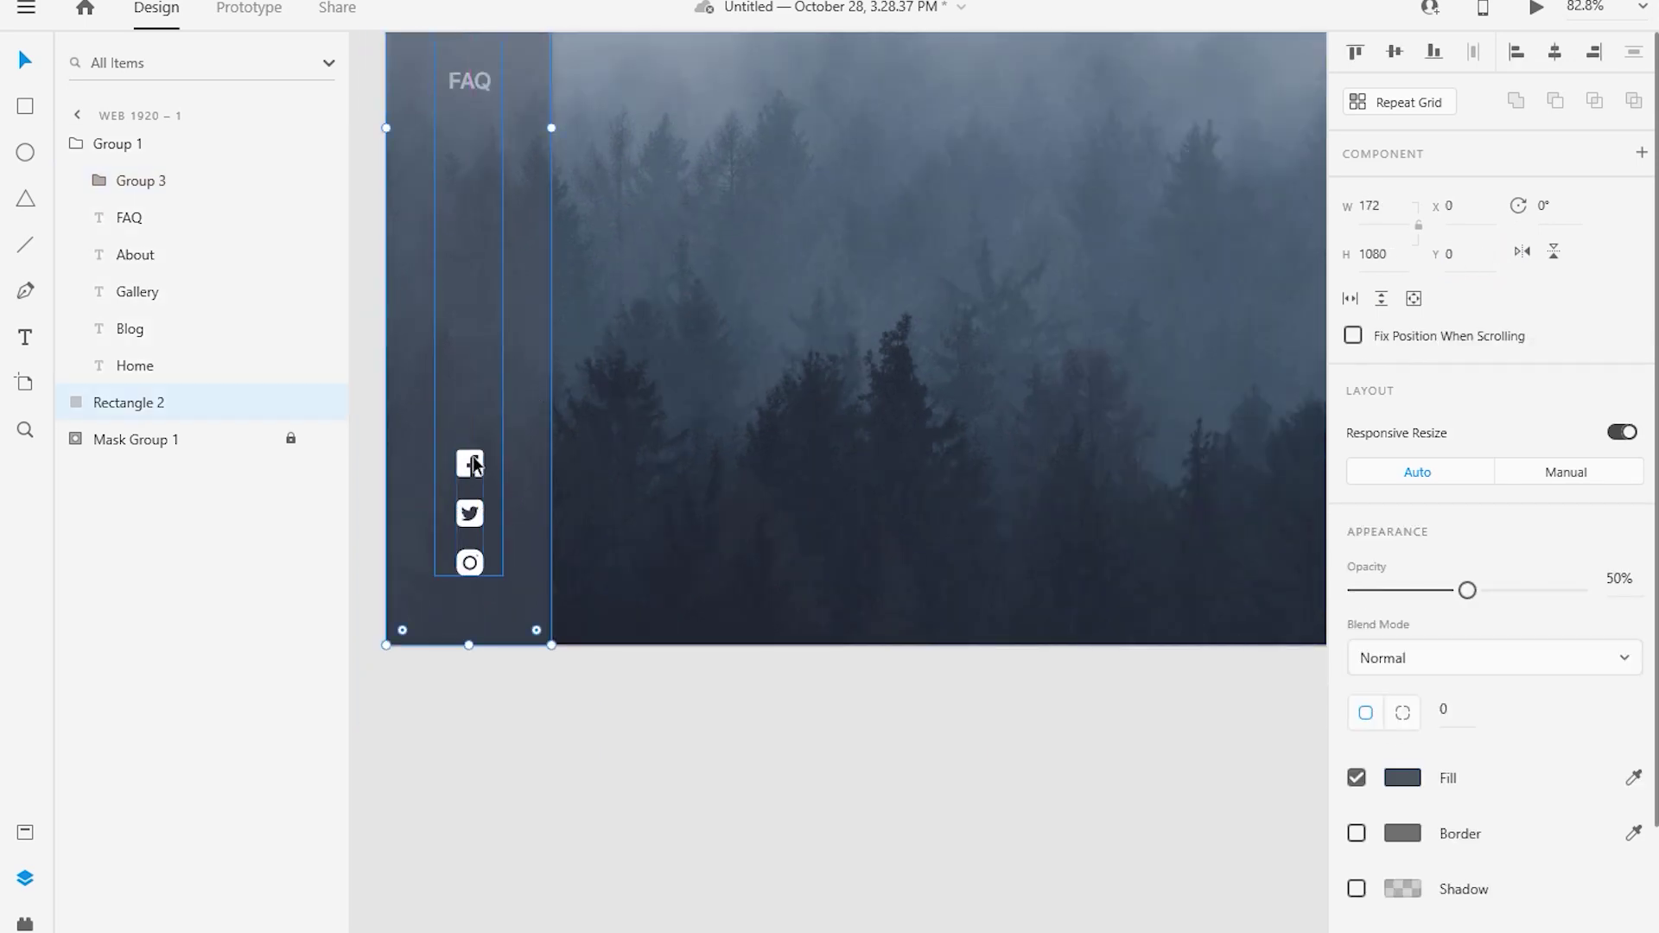
pyautogui.scroll(-3, 548, 426)
pyautogui.moveTo(548, 426); pyautogui.dragTo(549, 144)
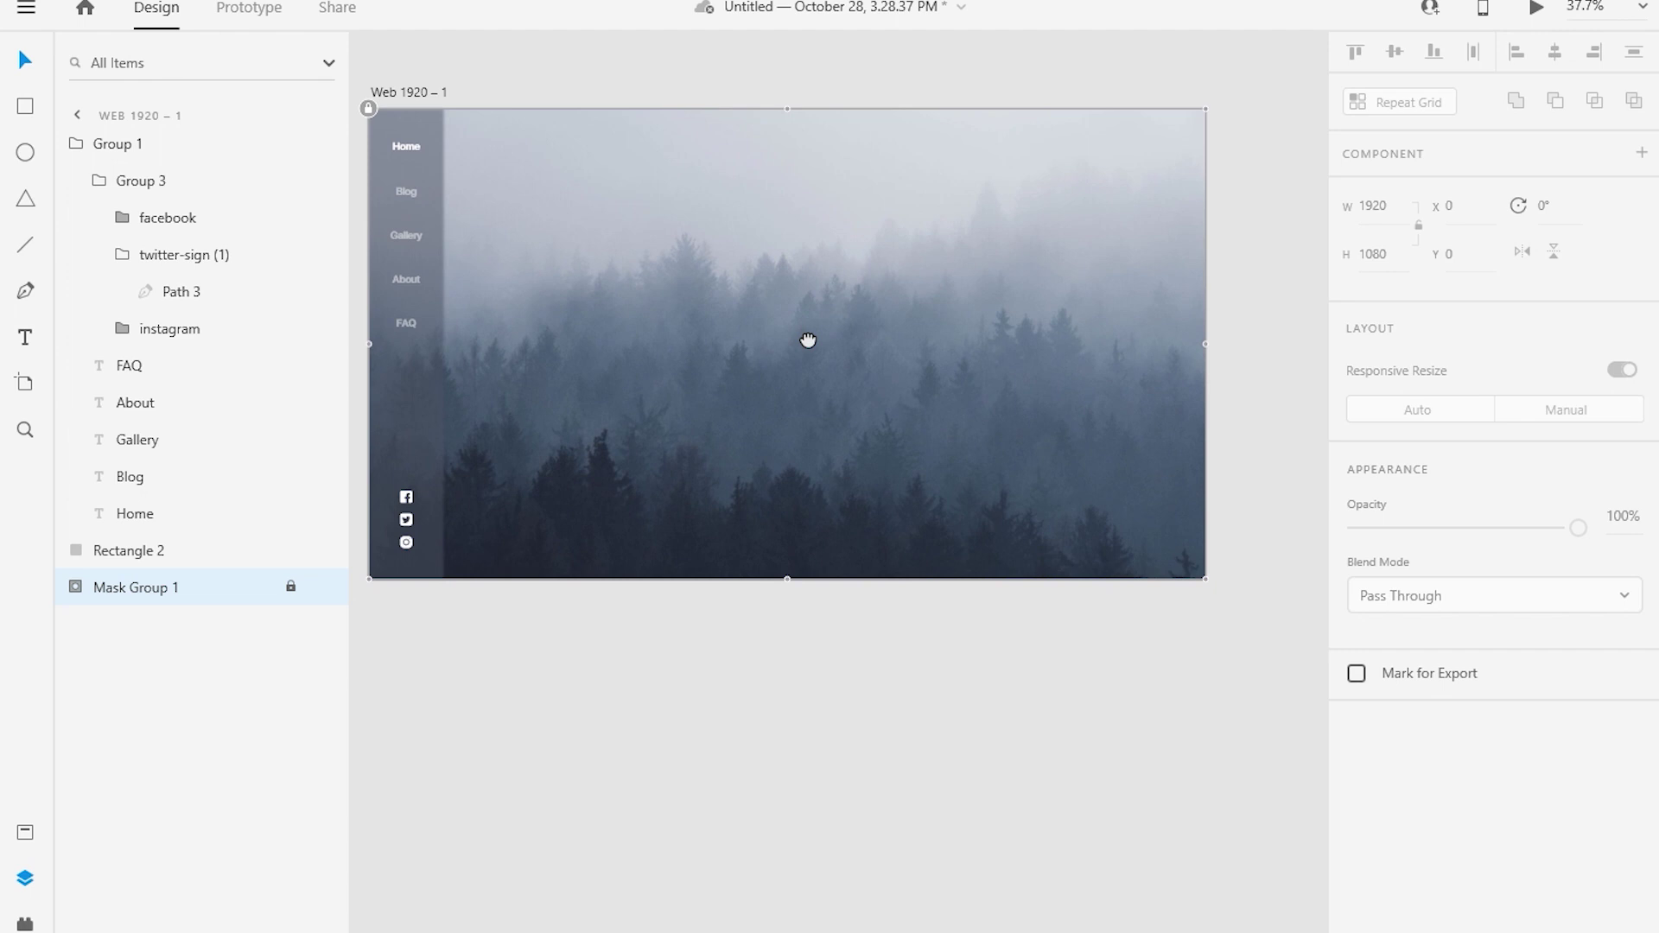
# - Draw a rectangle and resize it to 104 × 64
pyautogui.moveTo(807, 339); pyautogui.dragTo(756, 340)
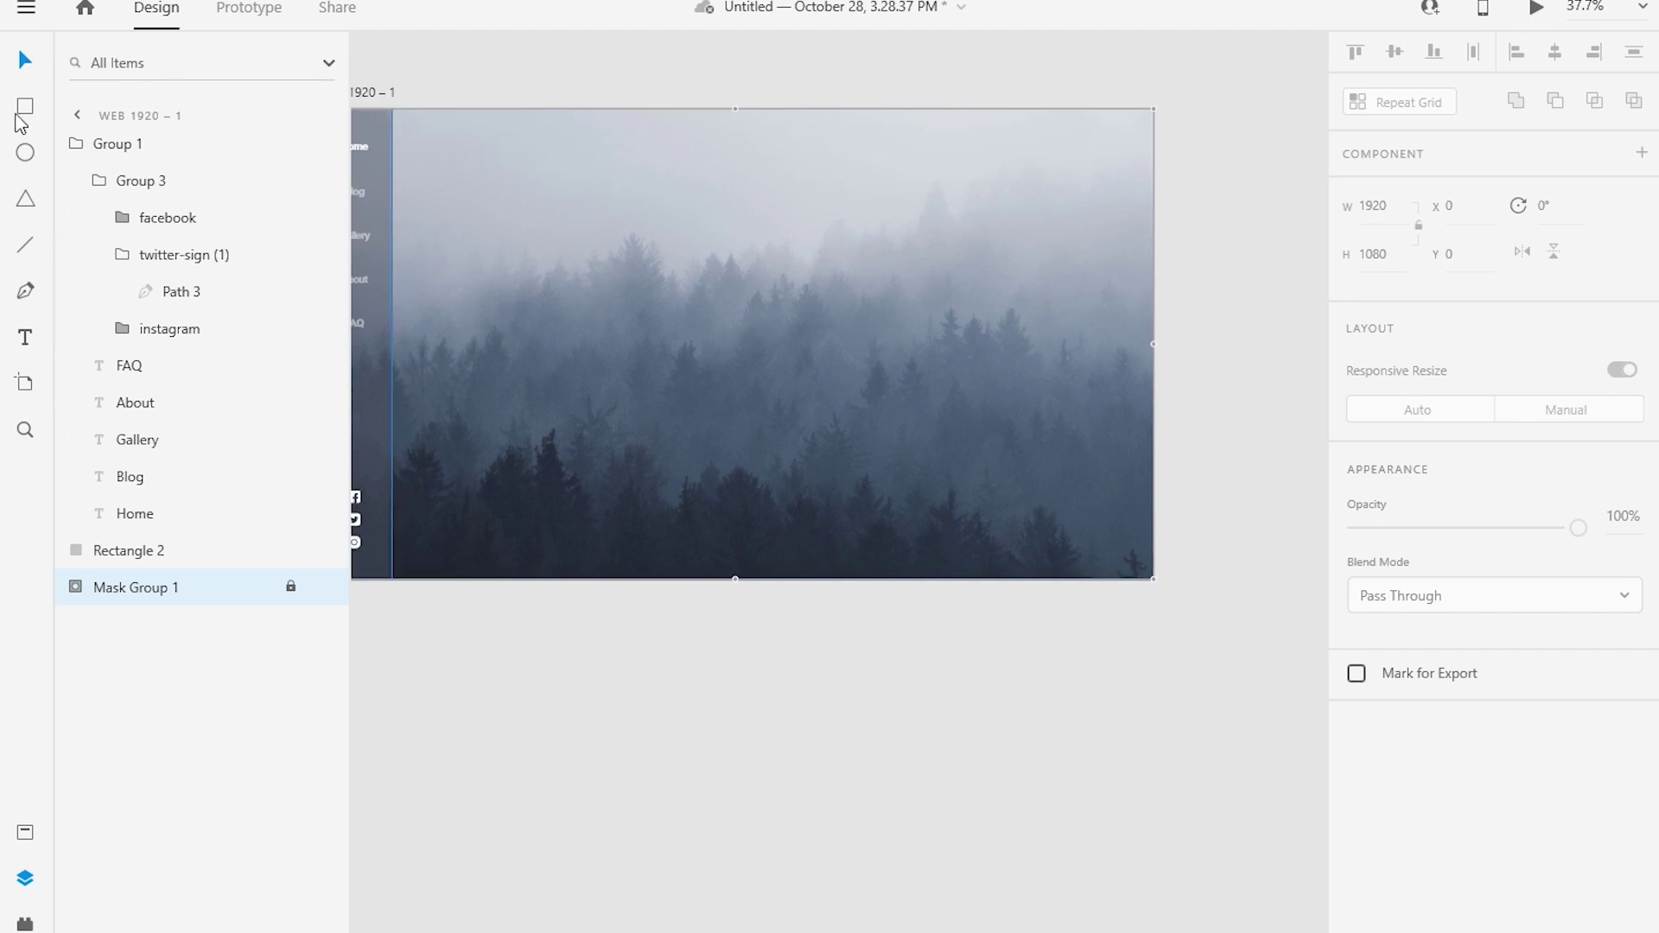
pyautogui.click(25, 106)
pyautogui.moveTo(609, 232); pyautogui.dragTo(691, 303)
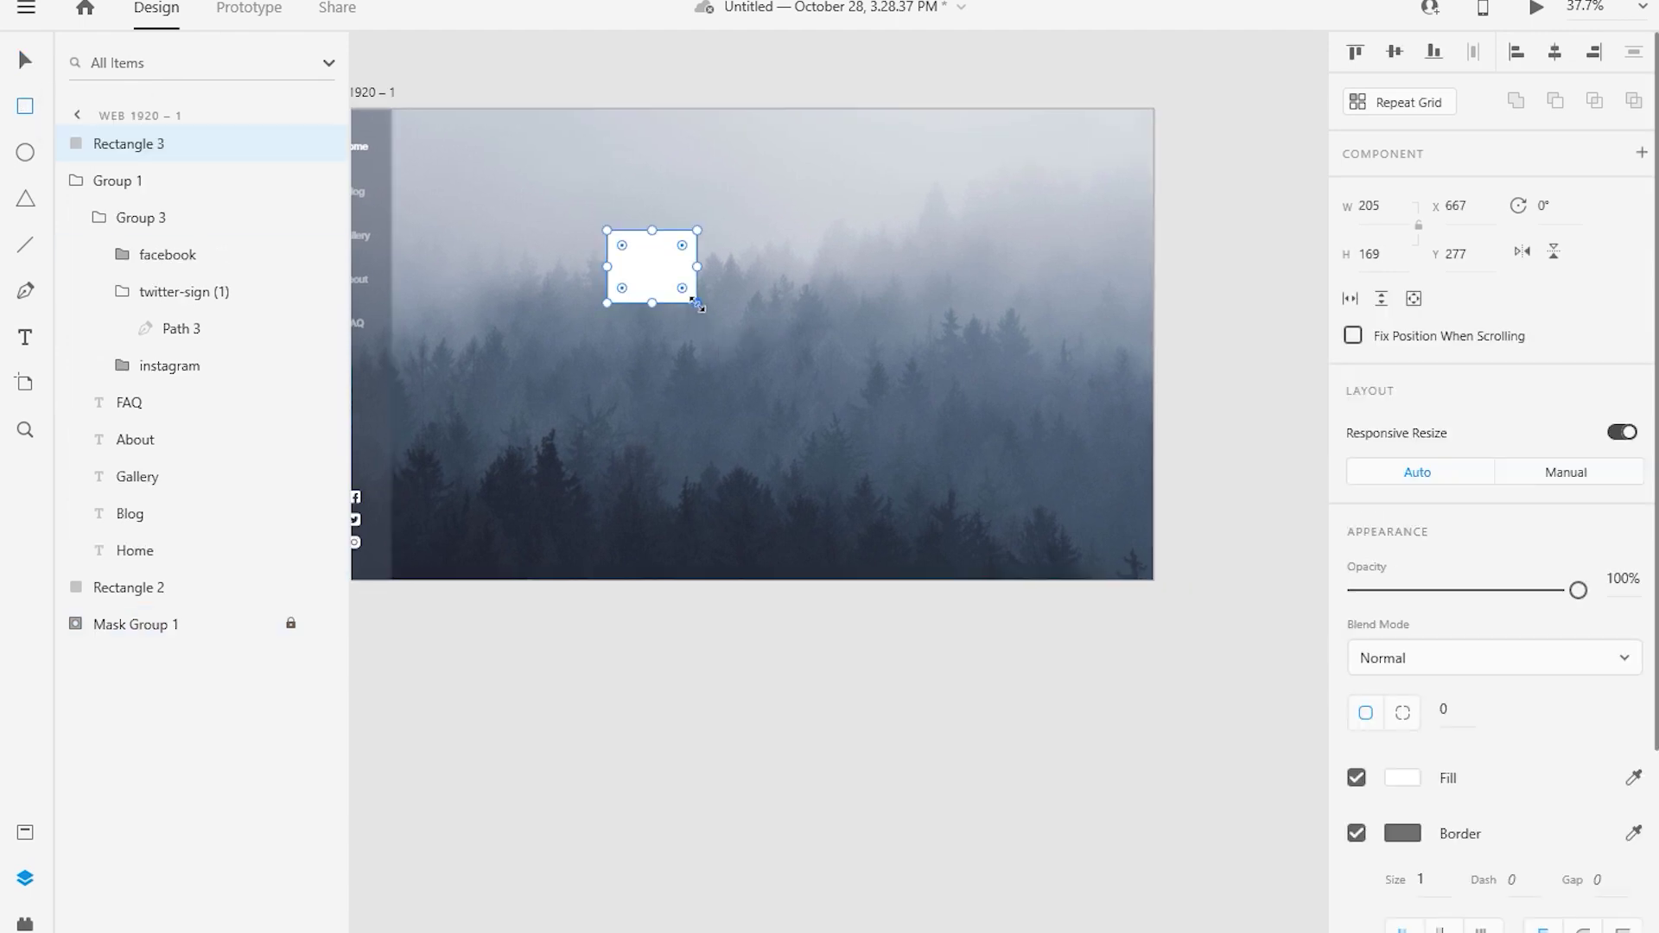
pyautogui.scroll(5, 698, 304)
pyautogui.moveTo(707, 168); pyautogui.dragTo(716, 250)
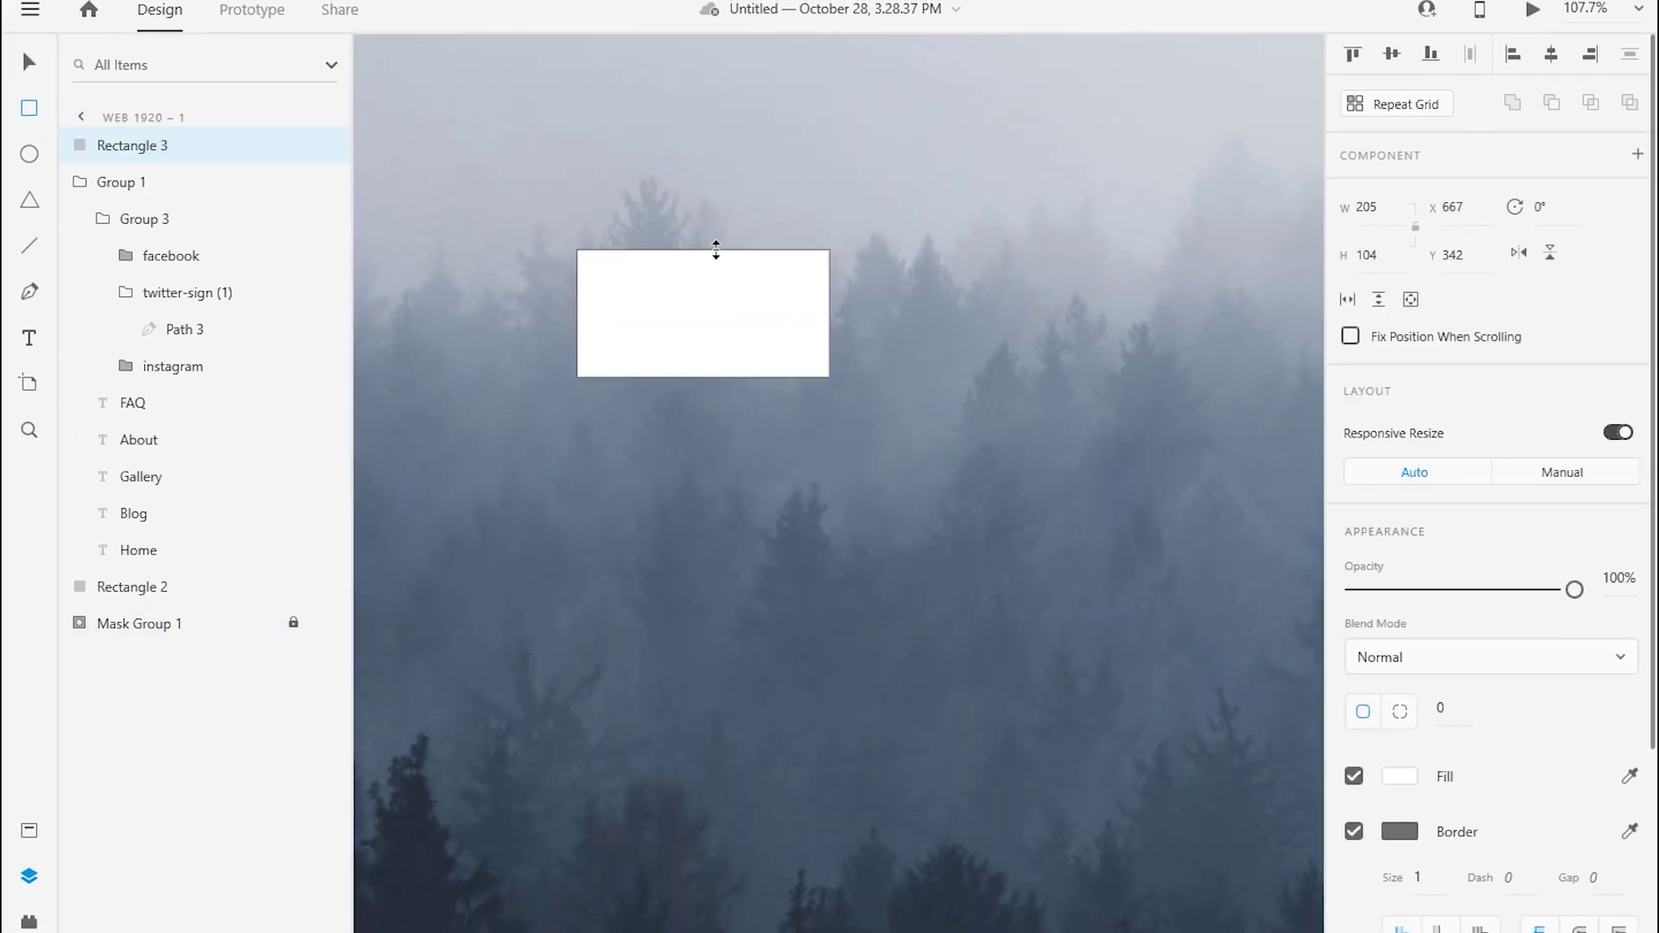
pyautogui.moveTo(578, 311); pyautogui.dragTo(682, 309)
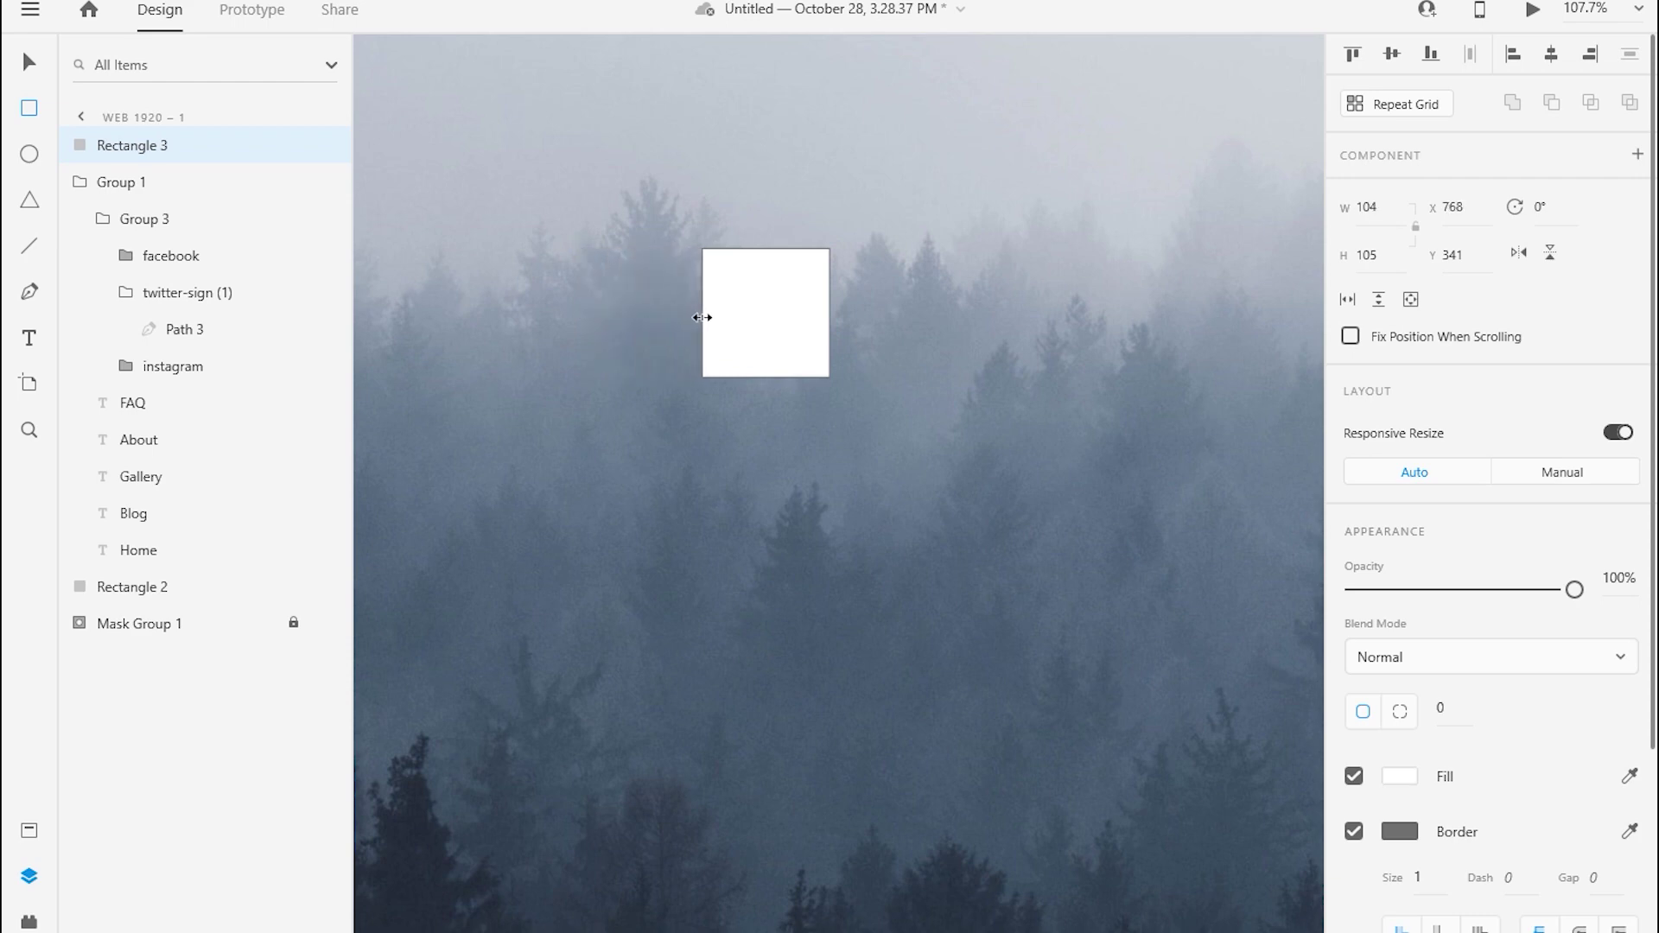
pyautogui.moveTo(766, 376); pyautogui.dragTo(765, 327)
pyautogui.write('6')
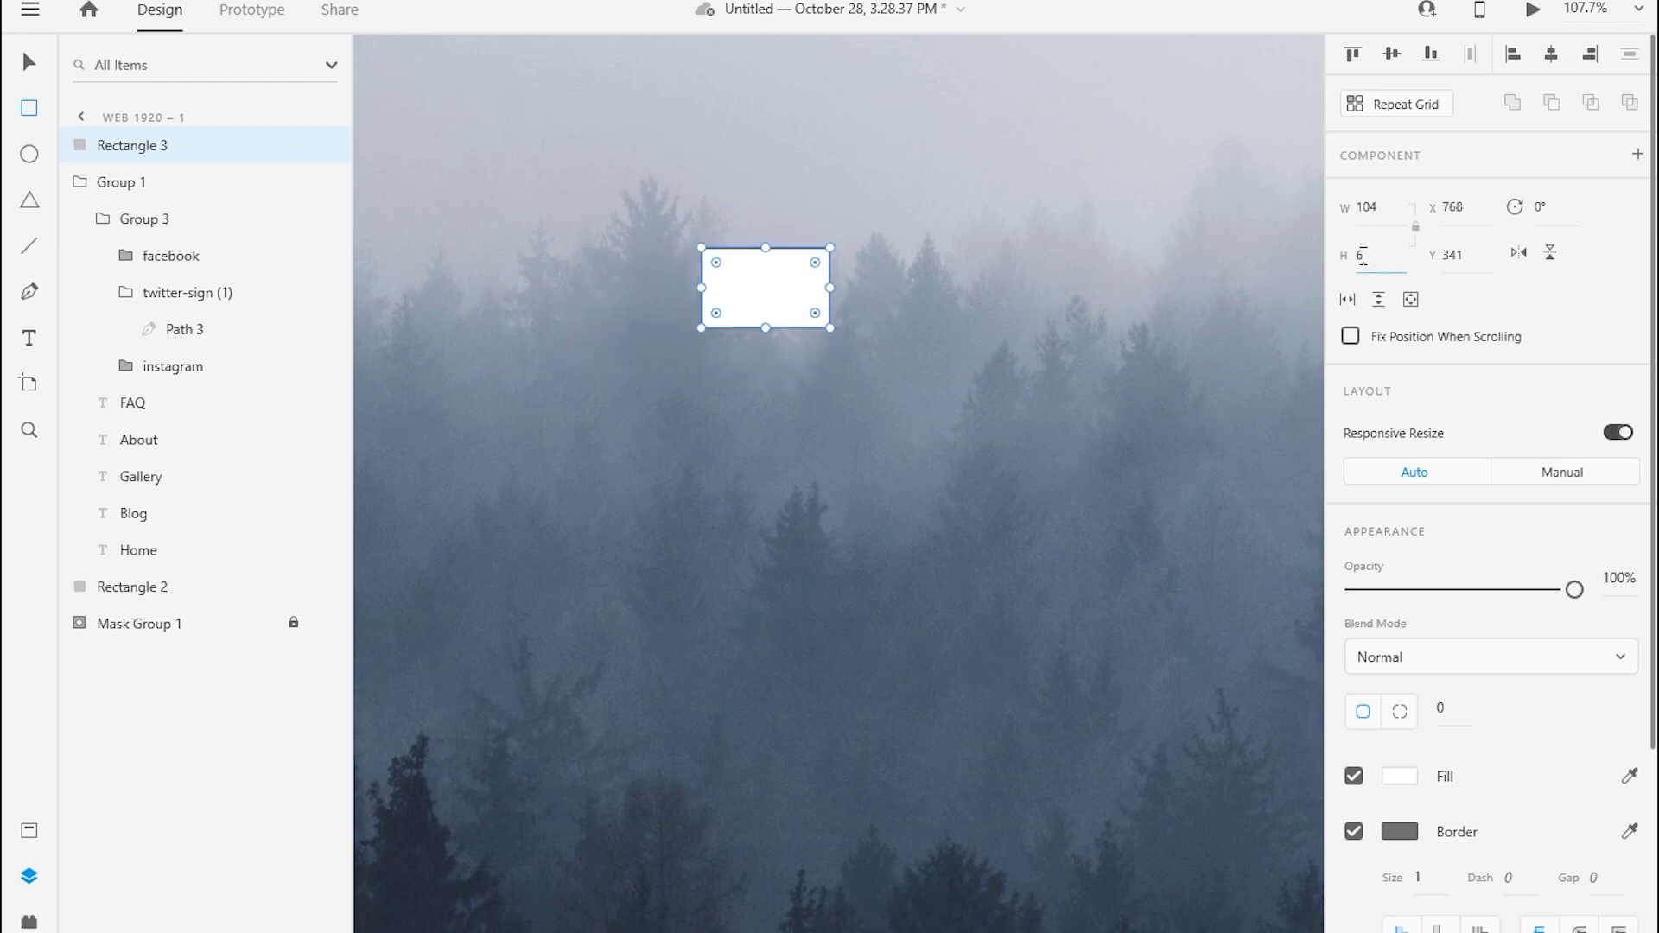
# - Round the rectangle's top corners to 24, keep the bottom square, and remove its border
pyautogui.write('4')
pyautogui.moveTo(716, 268); pyautogui.dragTo(726, 275)
pyautogui.write('0')
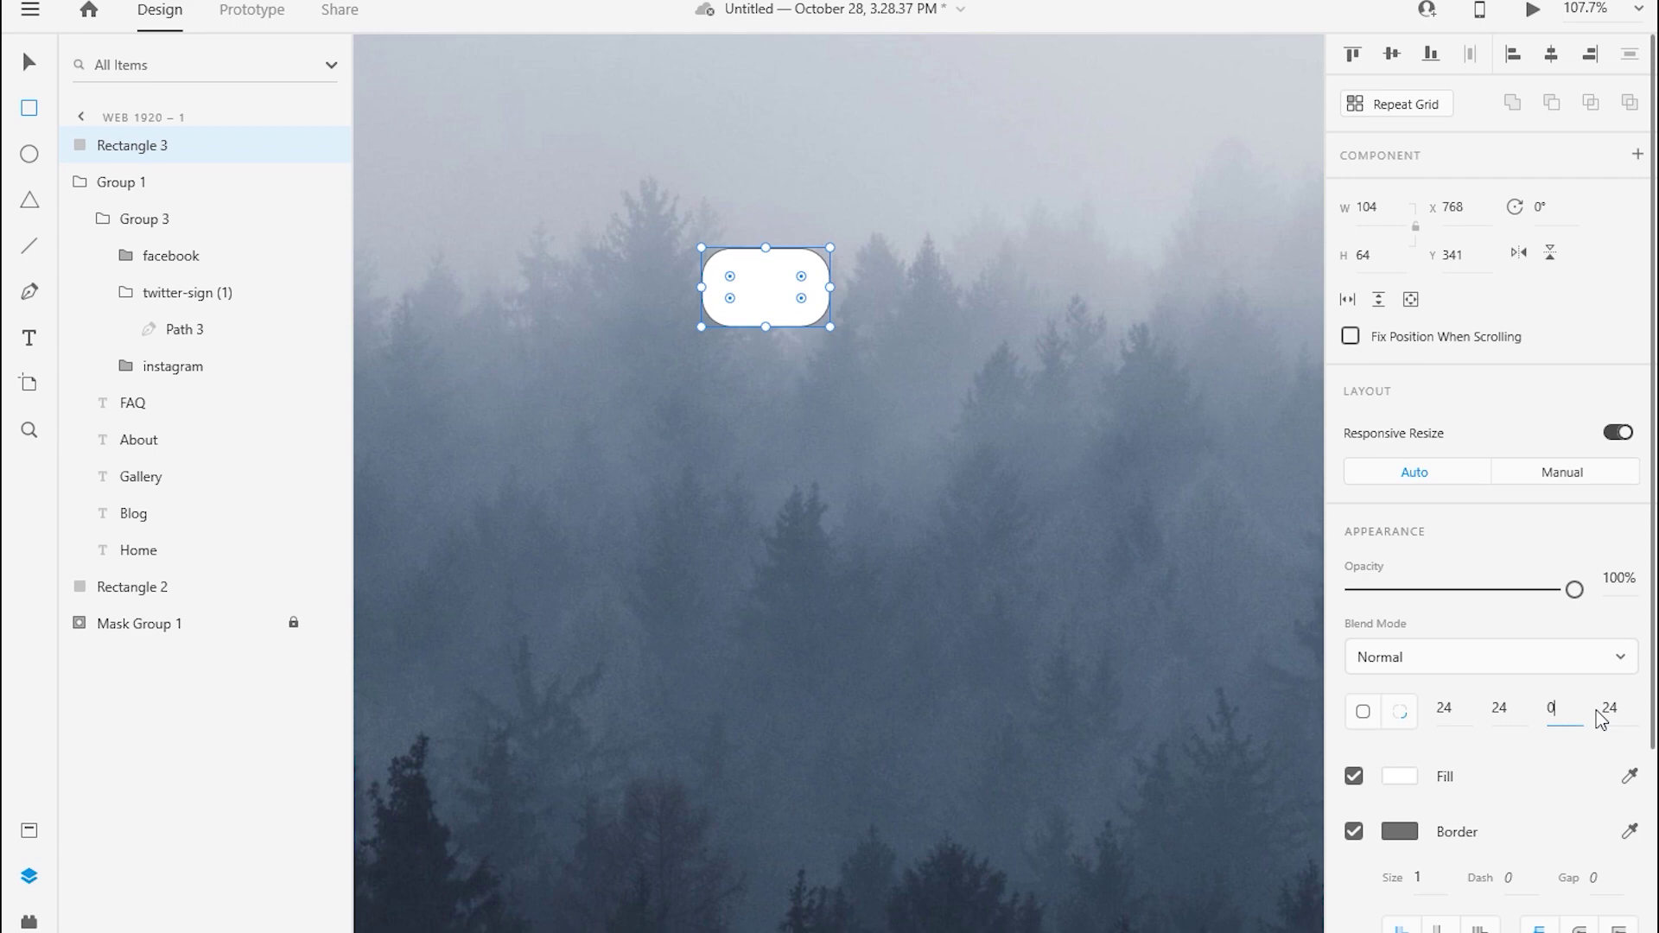
pyautogui.click(1623, 711)
pyautogui.write('0')
pyautogui.click(1354, 831)
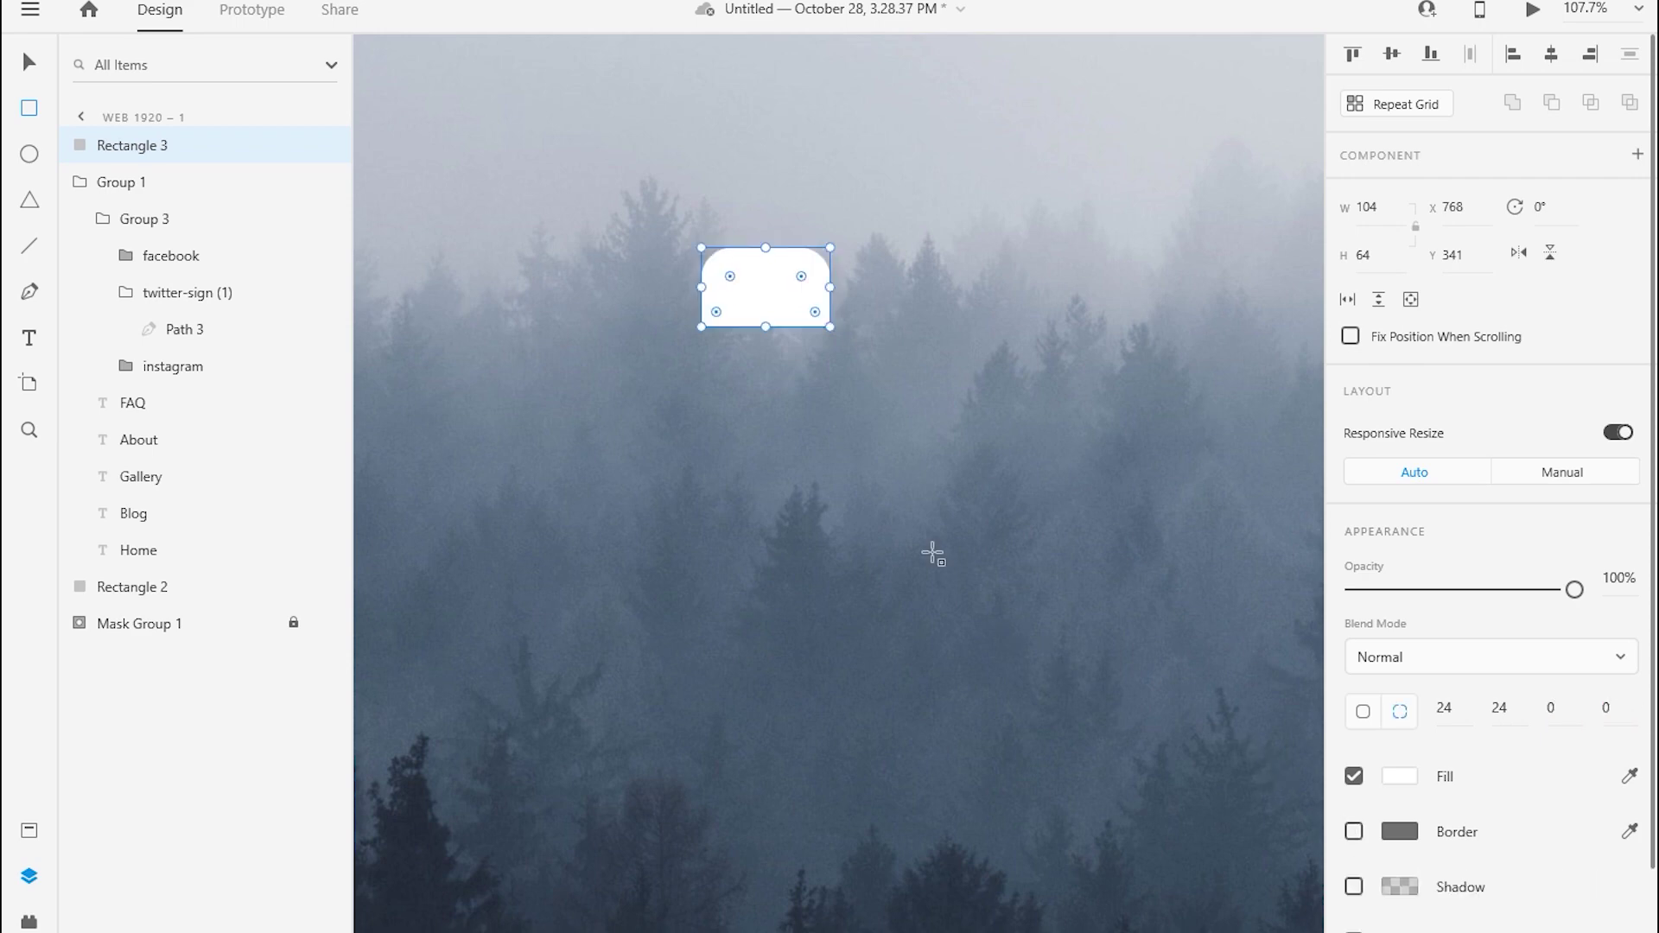
# - Duplicate the rectangle below the original and fill both with #485A70
pyautogui.hotkey('ctrl', 'd')
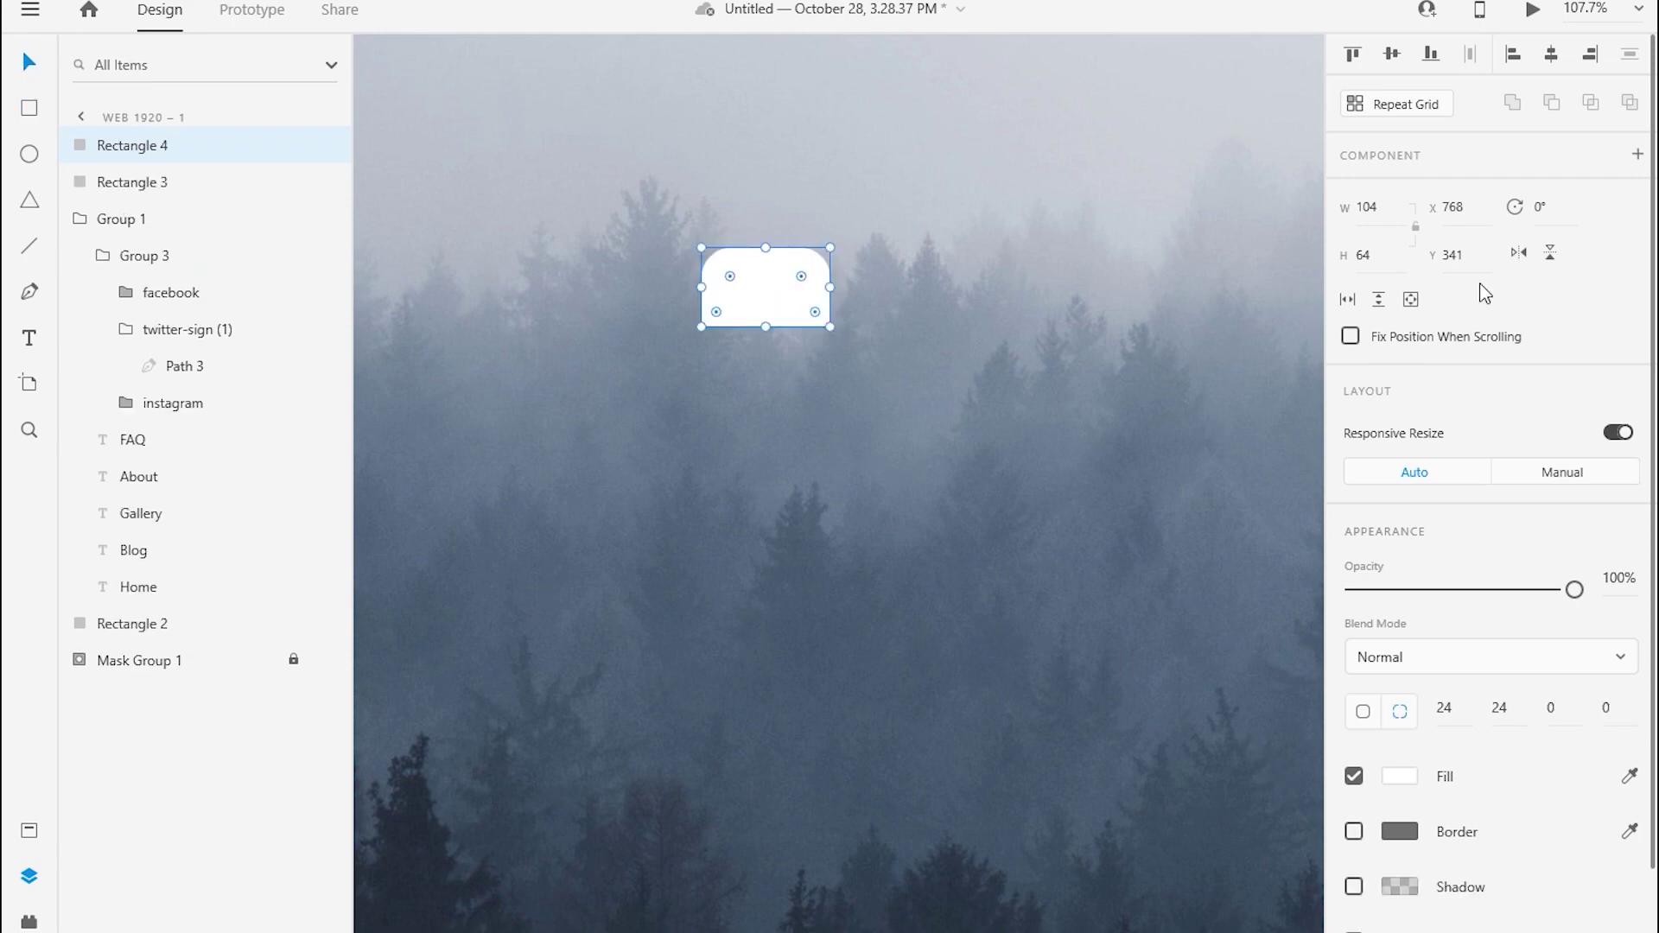
pyautogui.hotkey('shift', 'Down')
pyautogui.hotkey('shift', 'Down')
pyautogui.hotkey('shift', 'Down')
pyautogui.hotkey('shift', 'Down')
pyautogui.hotkey('shift', 'Down')
pyautogui.hotkey('shift', 'Down')
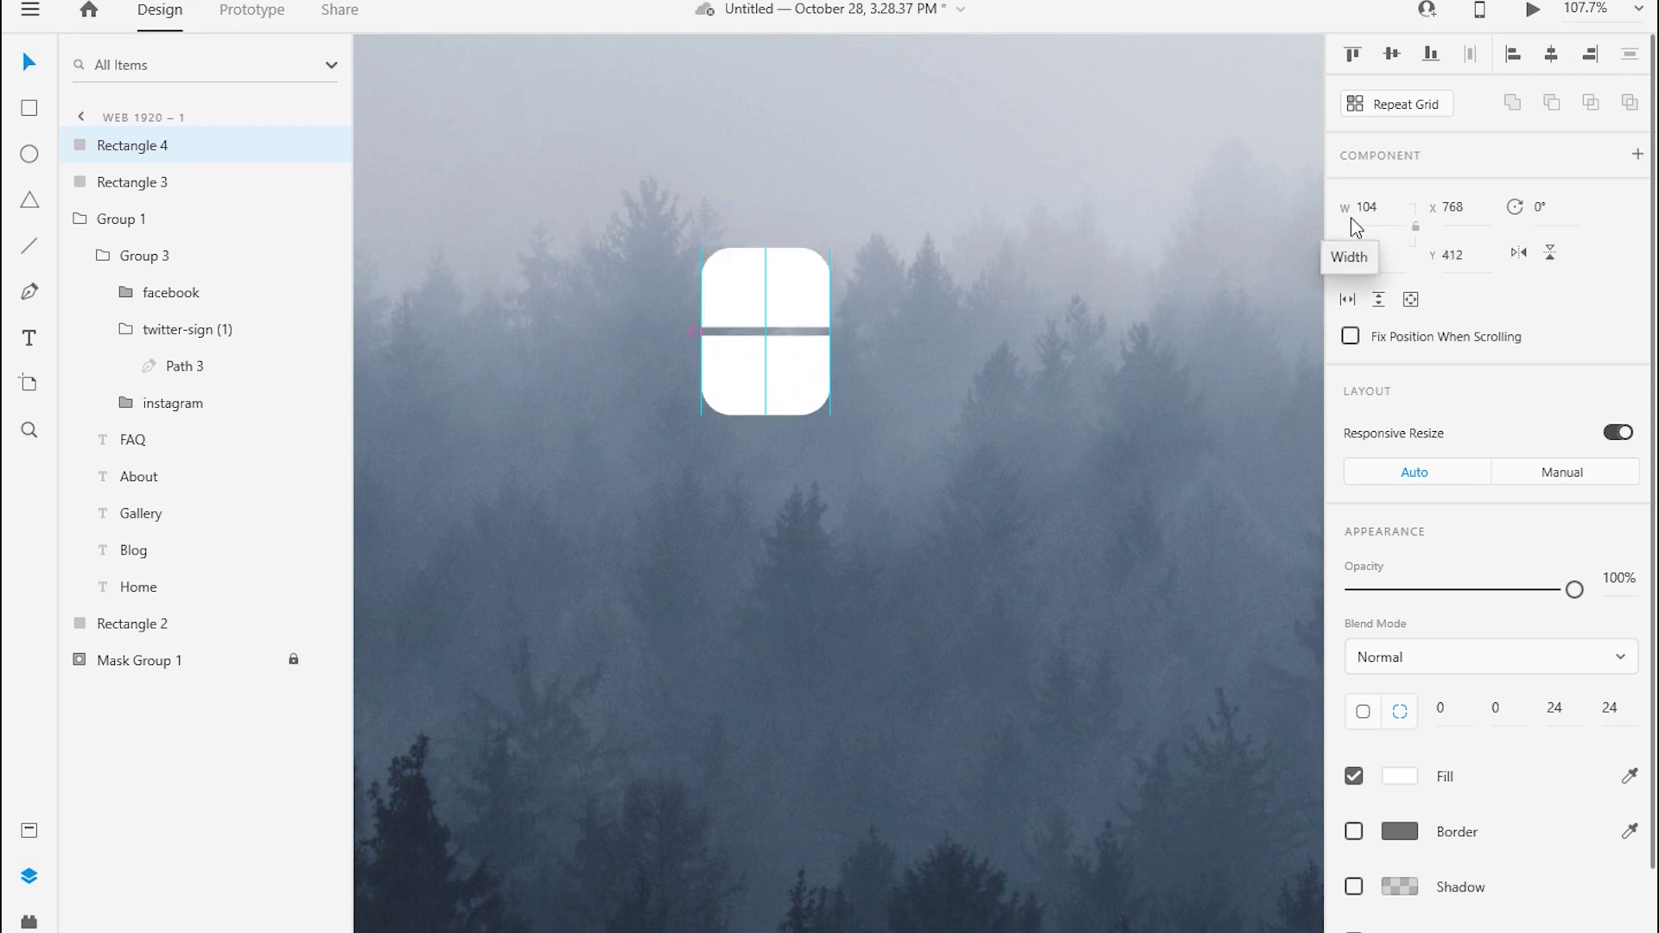
pyautogui.click(752, 304)
pyautogui.click(1400, 776)
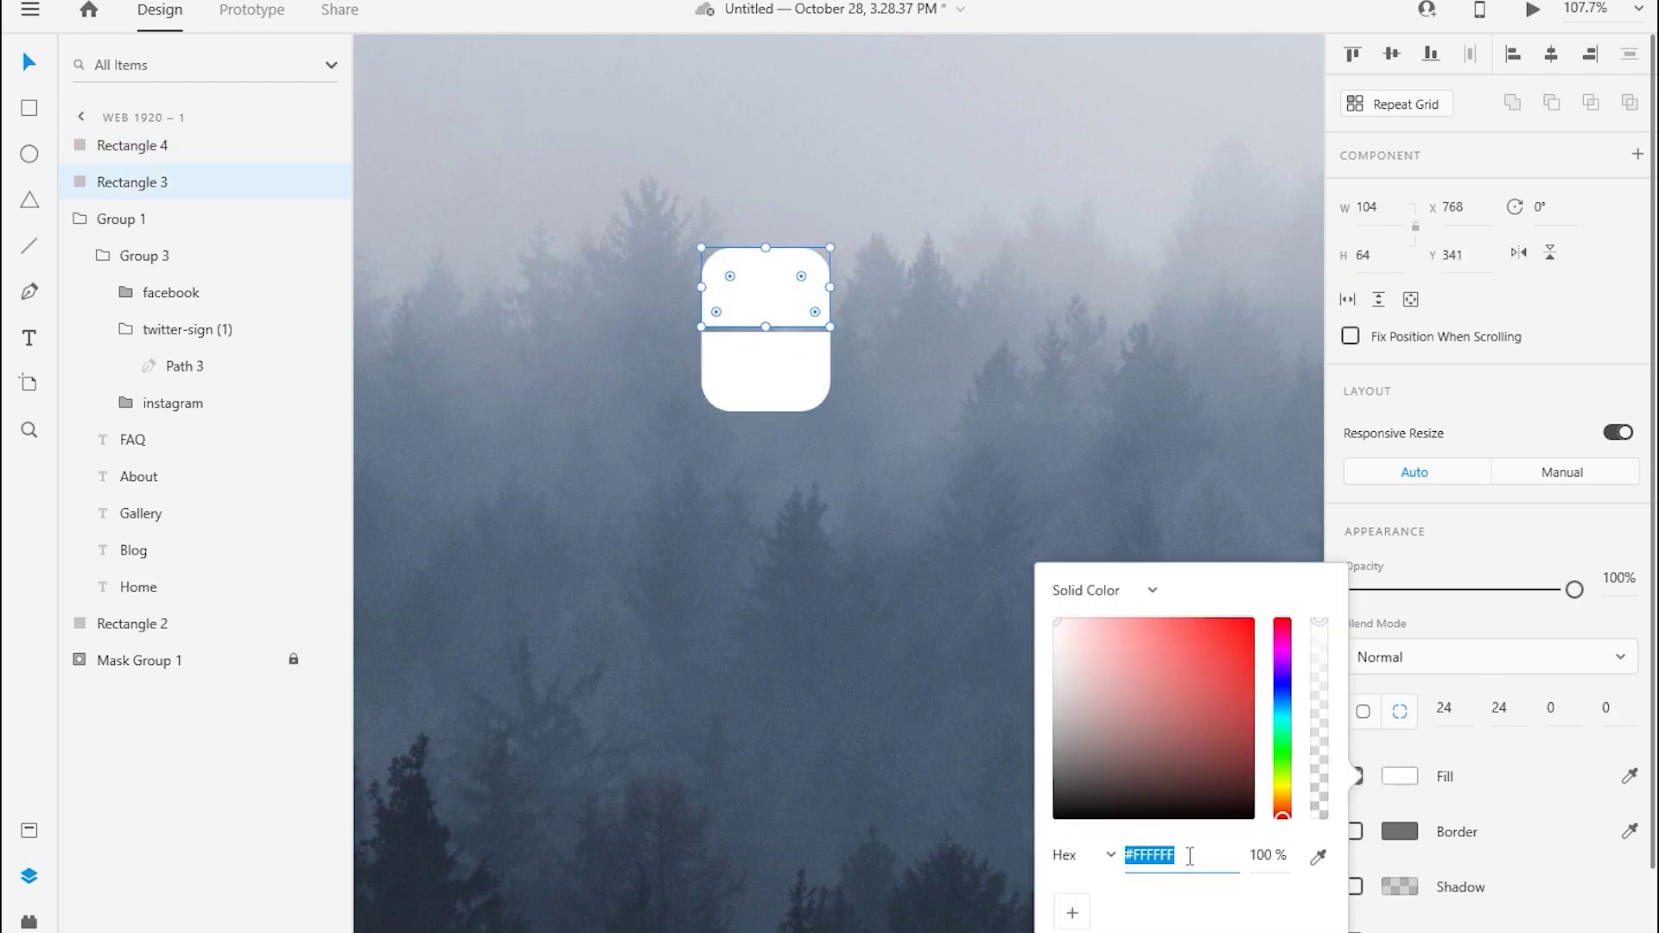
pyautogui.press('Return')
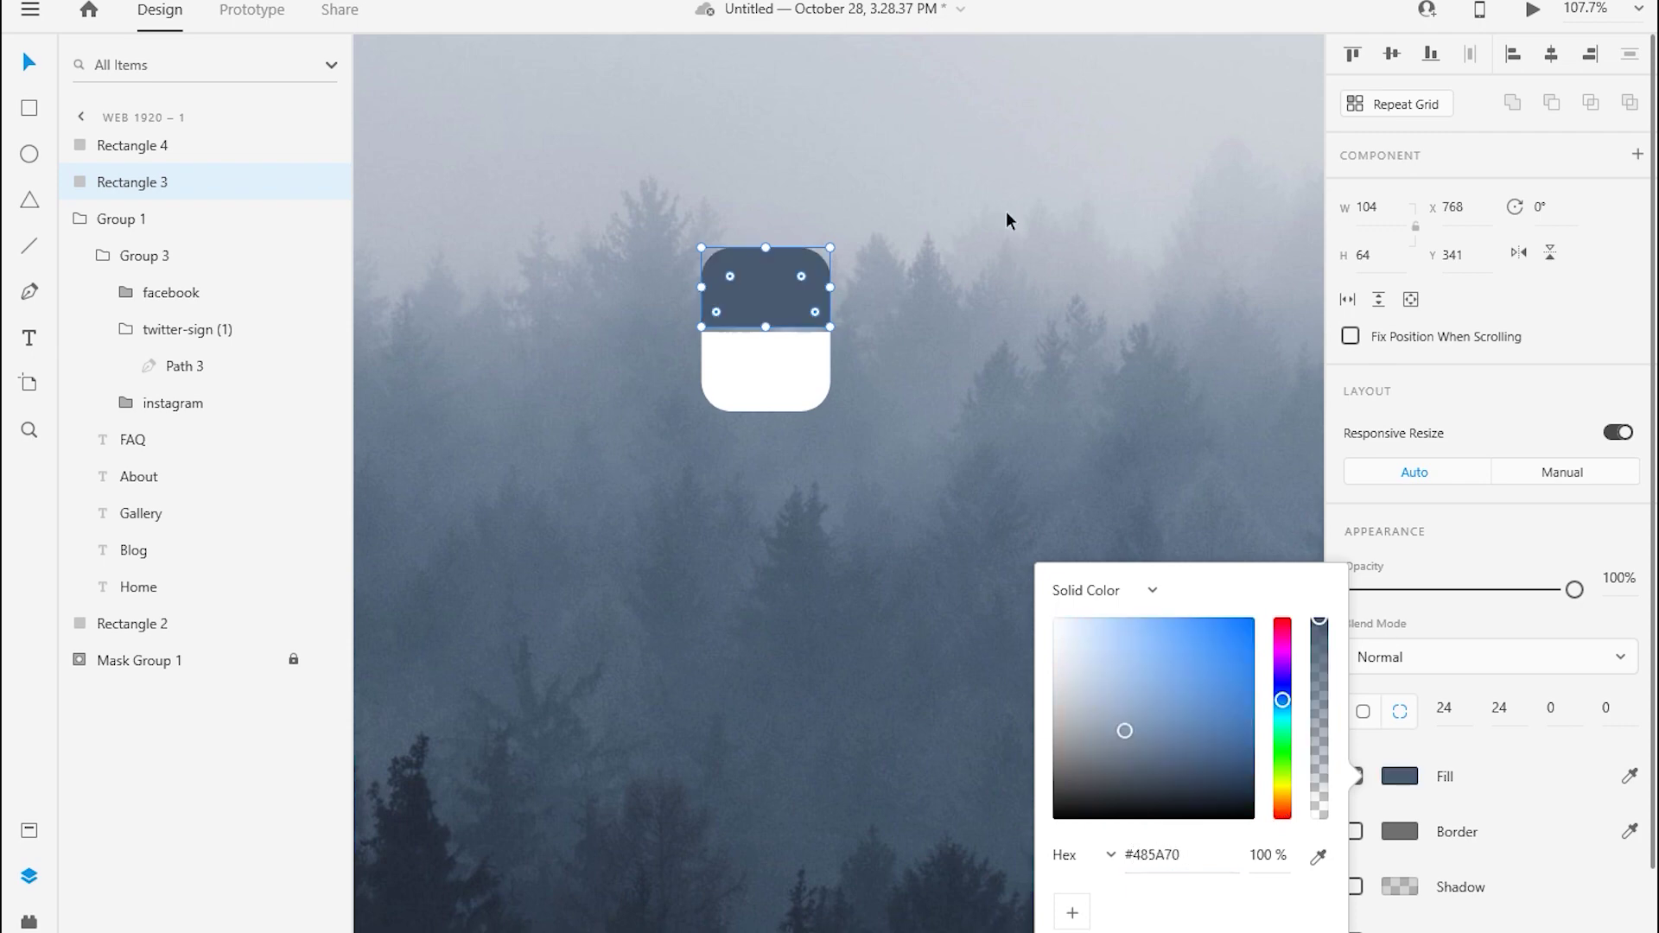
pyautogui.click(962, 326)
pyautogui.click(825, 373)
pyautogui.click(1629, 776)
pyautogui.click(751, 285)
# - Give the bottom rectangle a bottom corner radius of 16
pyautogui.scroll(3, 793, 304)
pyautogui.scroll(1, 793, 304)
pyautogui.click(799, 266)
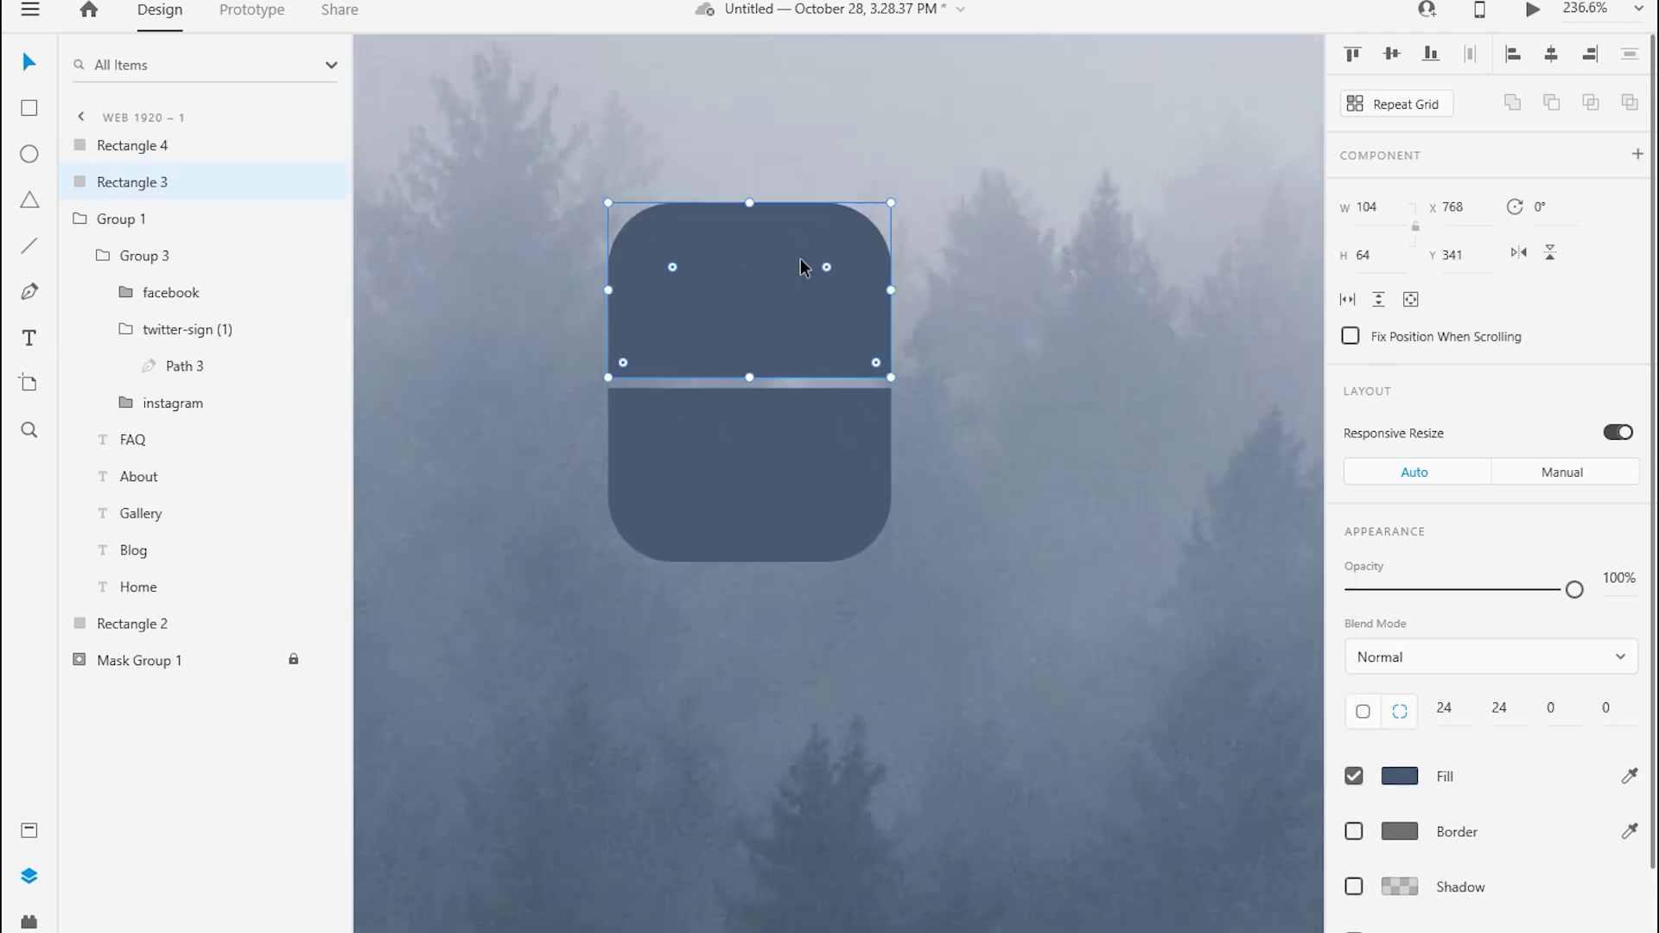
pyautogui.press('Tab')
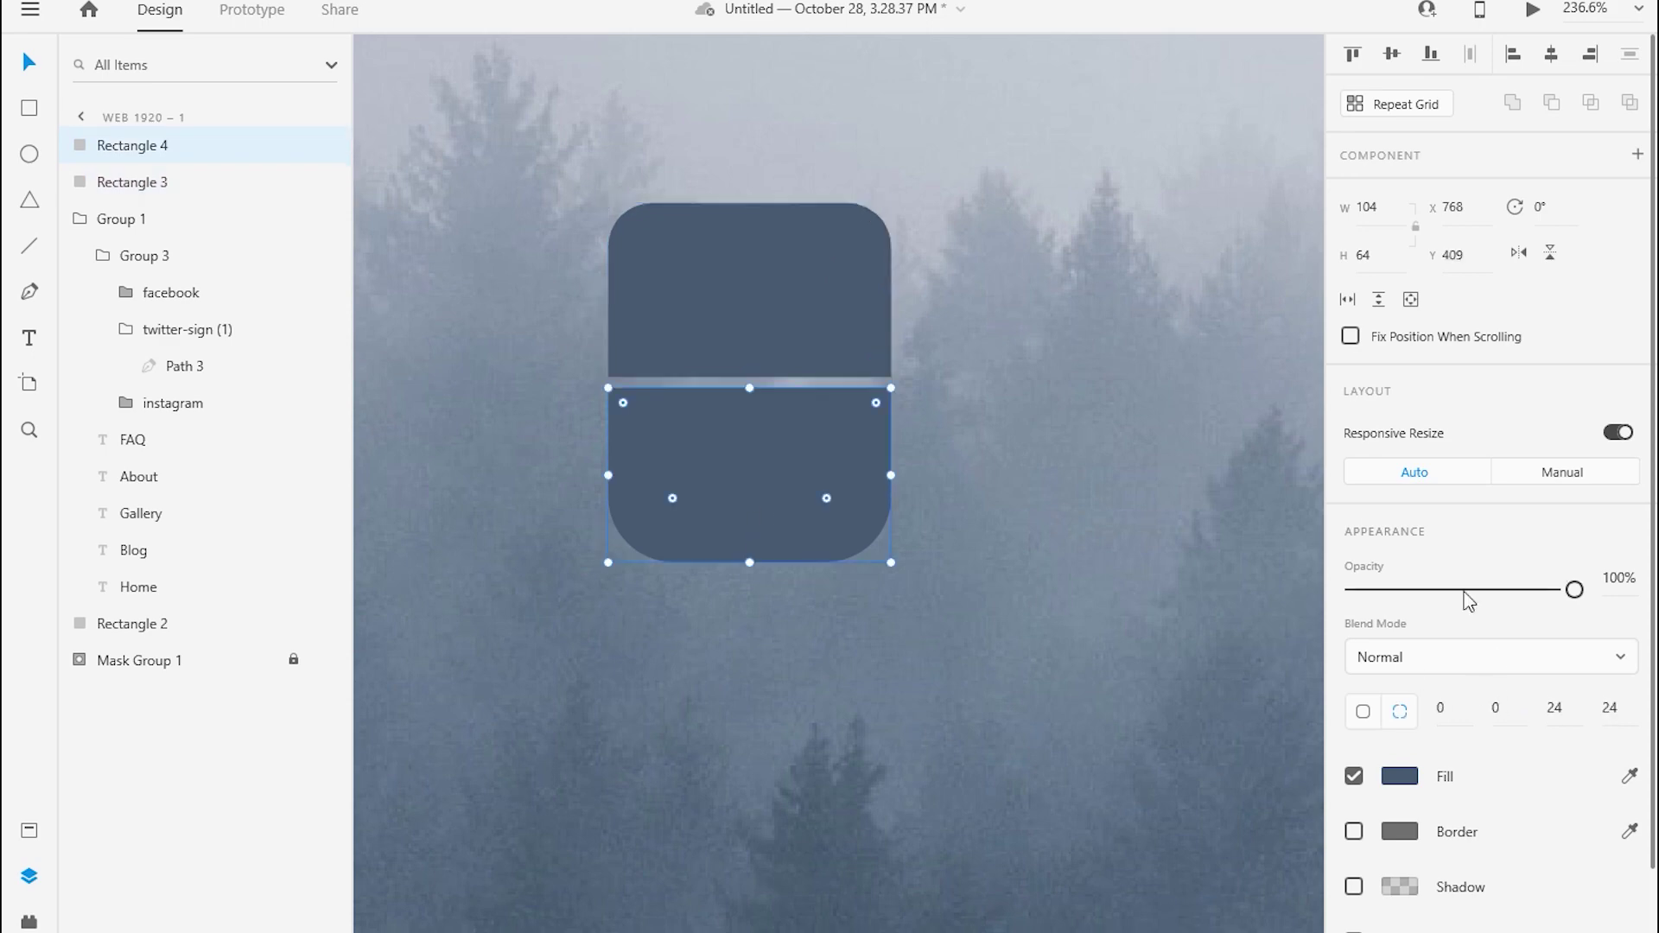
pyautogui.write('16')
pyautogui.press('Return')
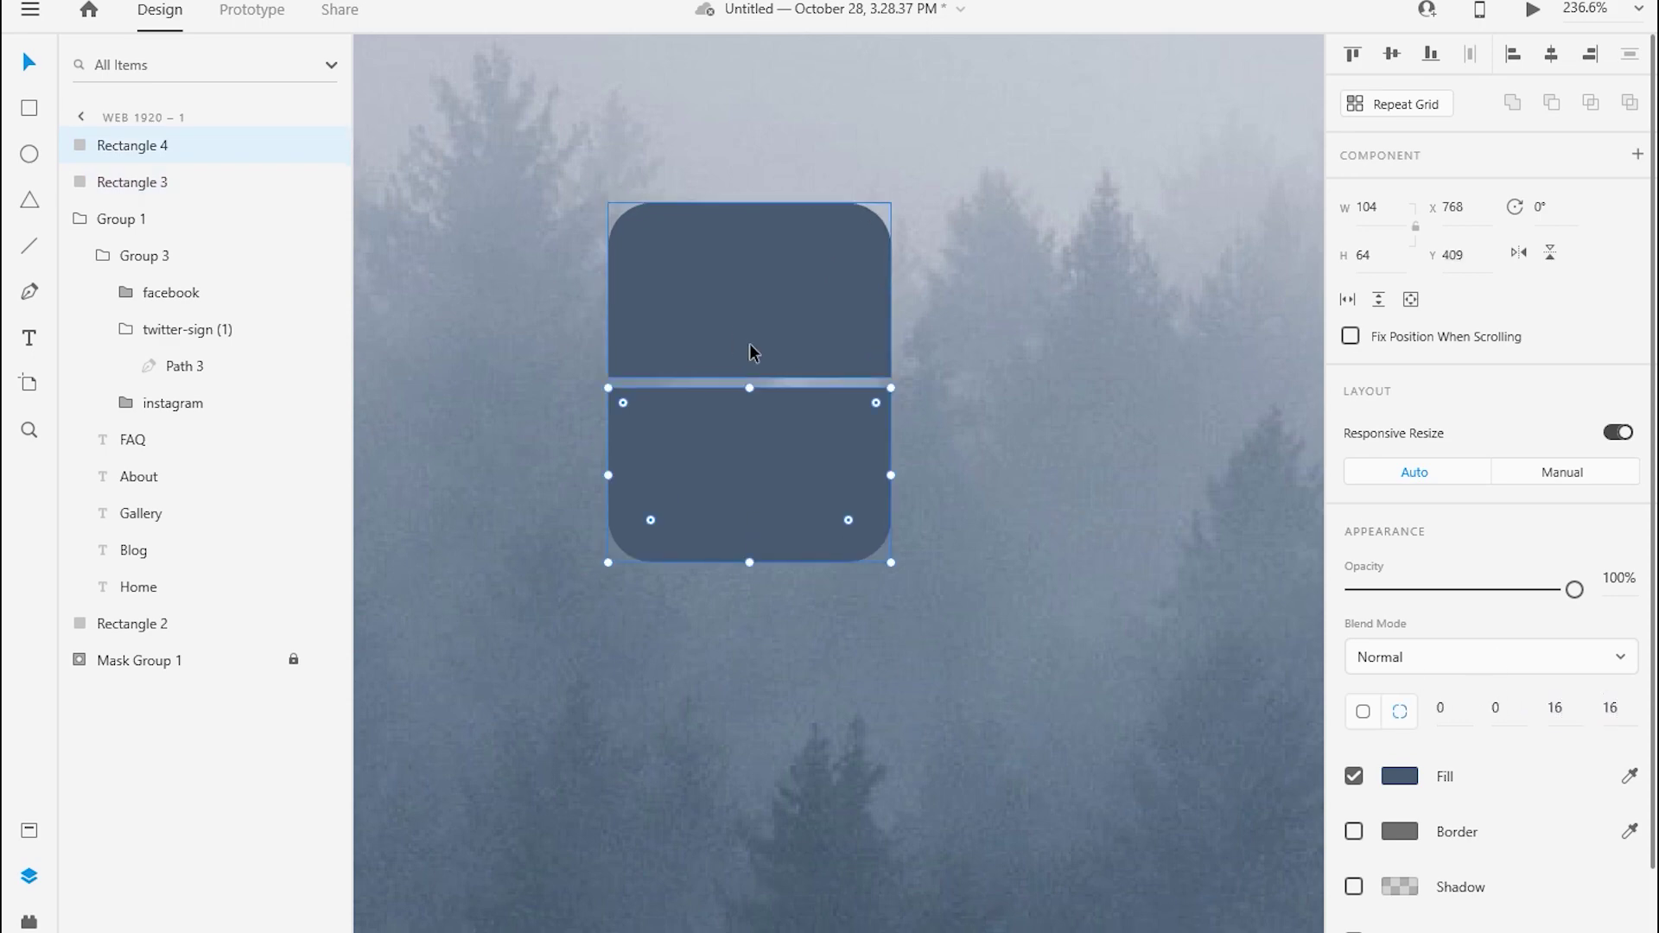
# - Draw a text box to the right of the card
pyautogui.scroll(-7, 749, 344)
pyautogui.scroll(9, 769, 301)
pyautogui.press('t')
pyautogui.moveTo(1033, 165); pyautogui.dragTo(1191, 346)
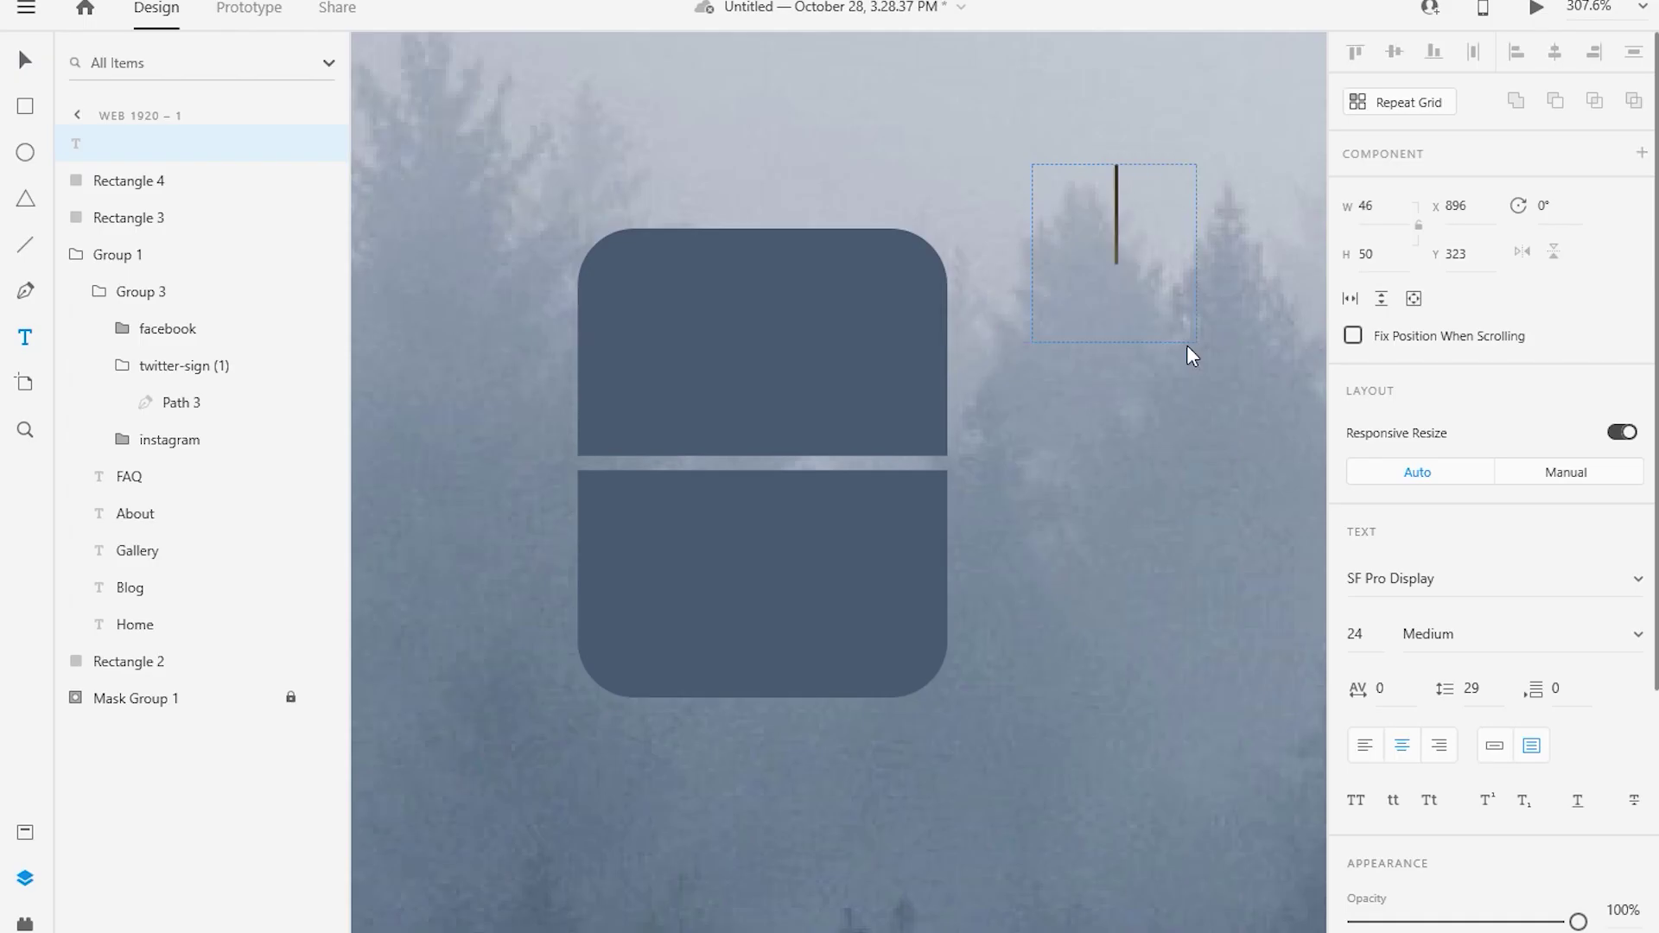
# - Enter 93 as auto-width text, then enlarge it over the middle of the card
pyautogui.write('936')
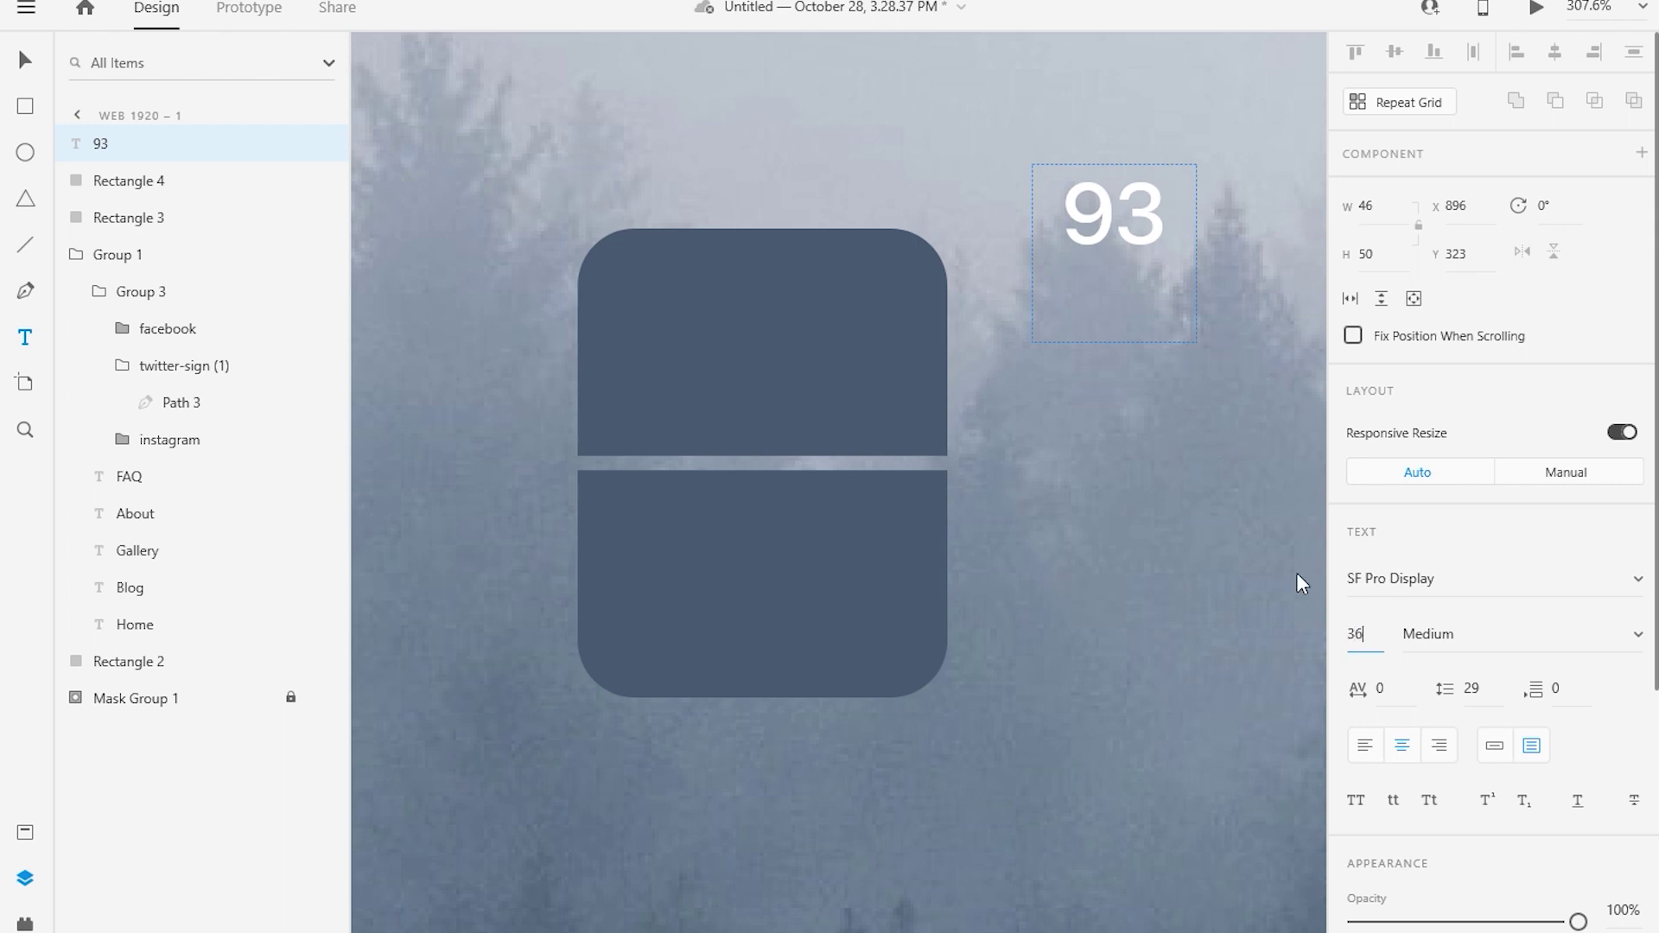
pyautogui.click(1494, 745)
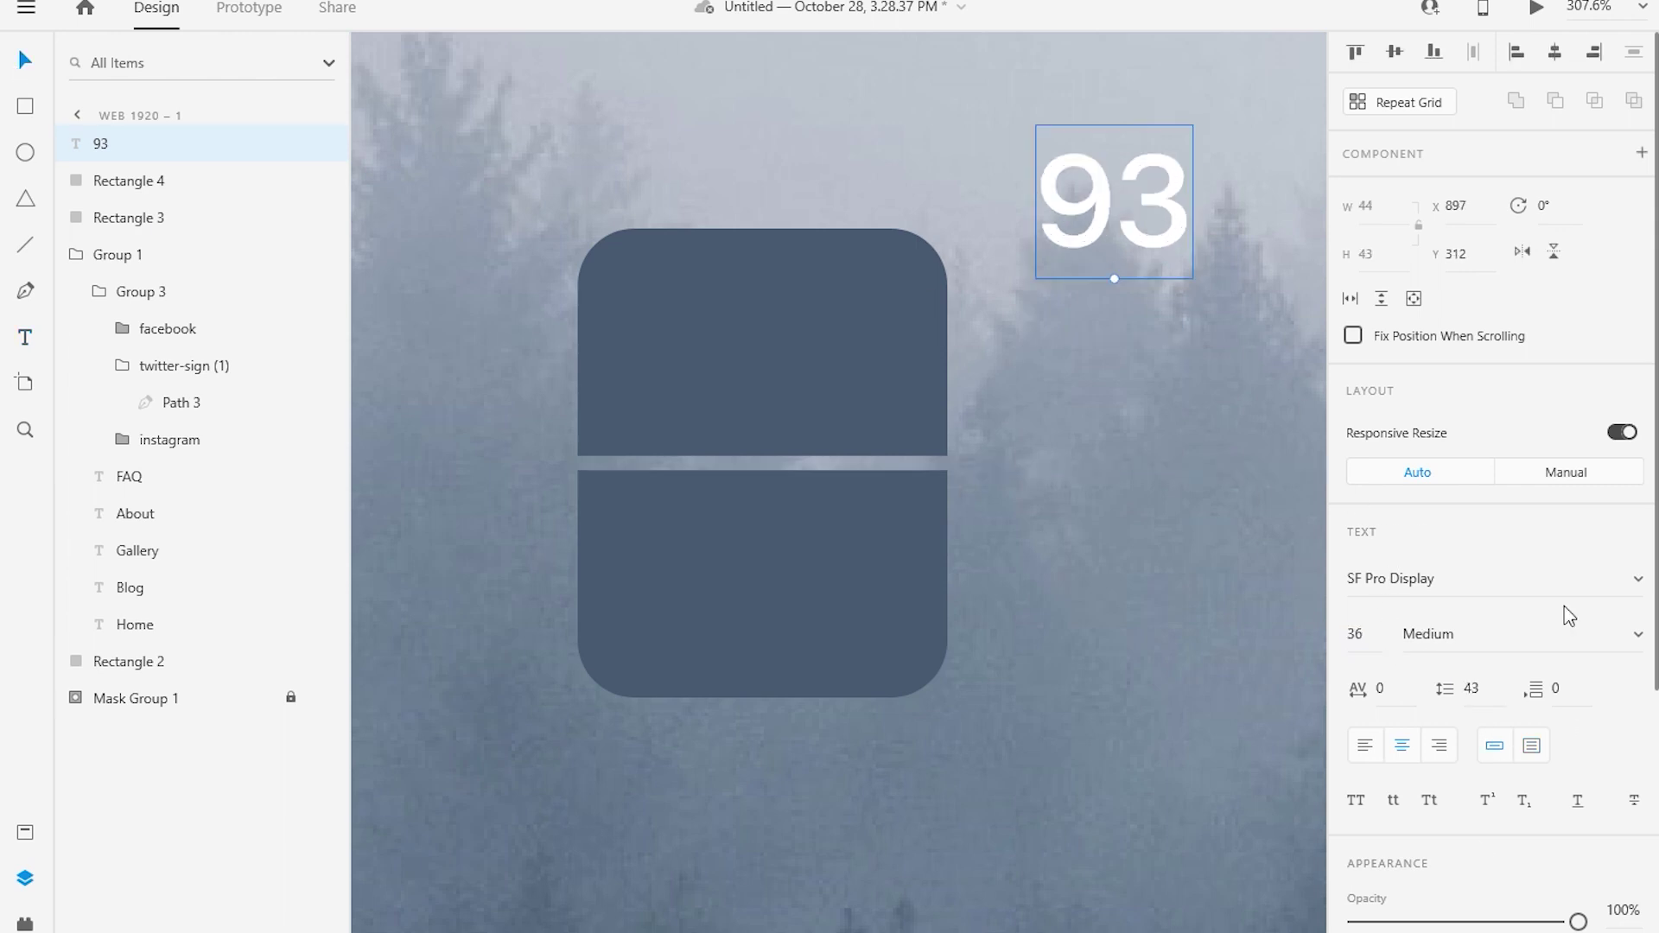
pyautogui.moveTo(1114, 208); pyautogui.dragTo(756, 462)
pyautogui.scroll(-4, 750, 466)
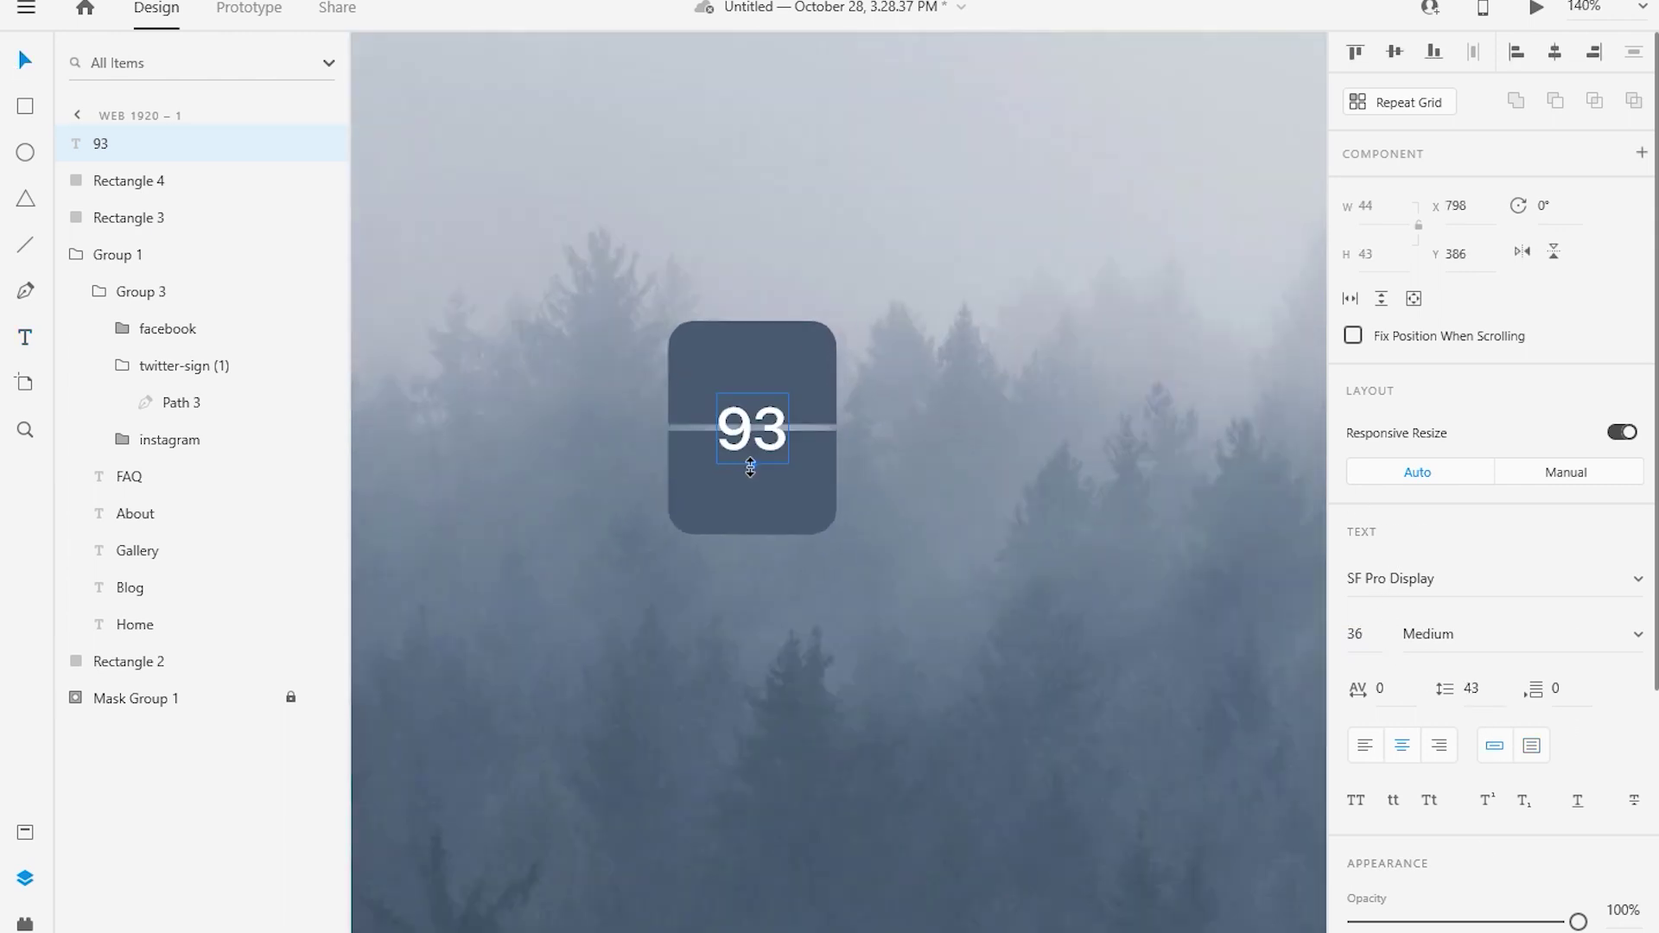
pyautogui.click(764, 350)
pyautogui.click(751, 432)
pyautogui.scroll(5, 751, 432)
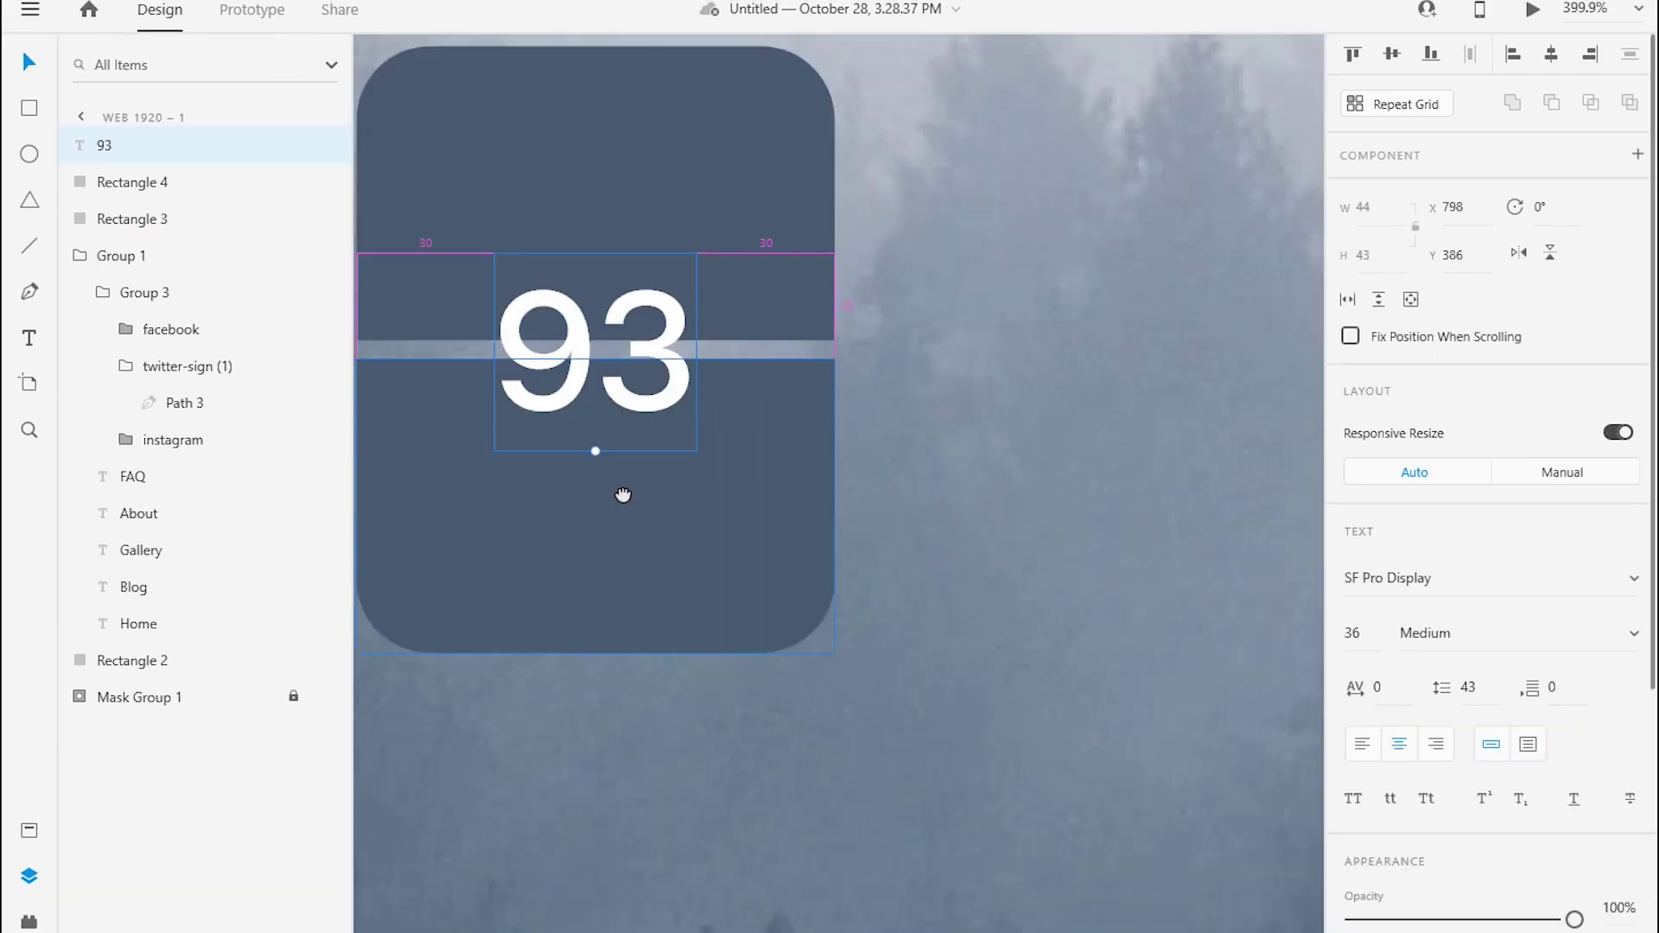
pyautogui.moveTo(790, 527); pyautogui.dragTo(822, 620)
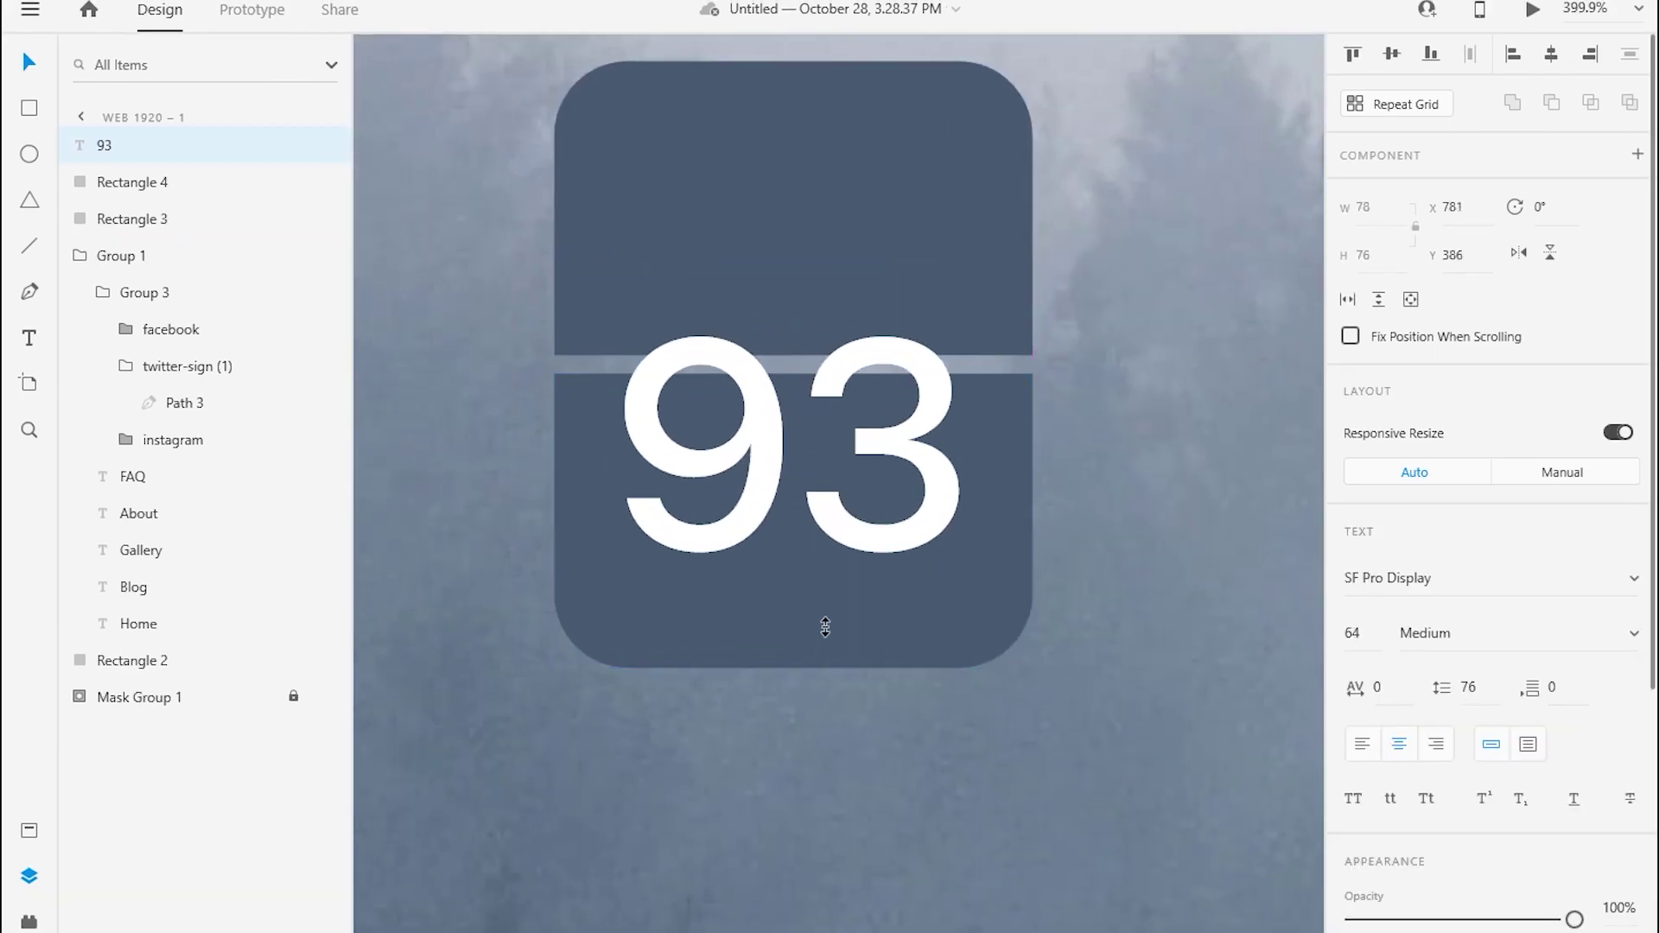
pyautogui.moveTo(926, 444); pyautogui.dragTo(883, 352)
# - Group the two card halves and centre the 93 horizontally on them
pyautogui.click(1028, 414)
pyautogui.keyDown('shift'); pyautogui.click(1028, 259); pyautogui.keyUp('shift')
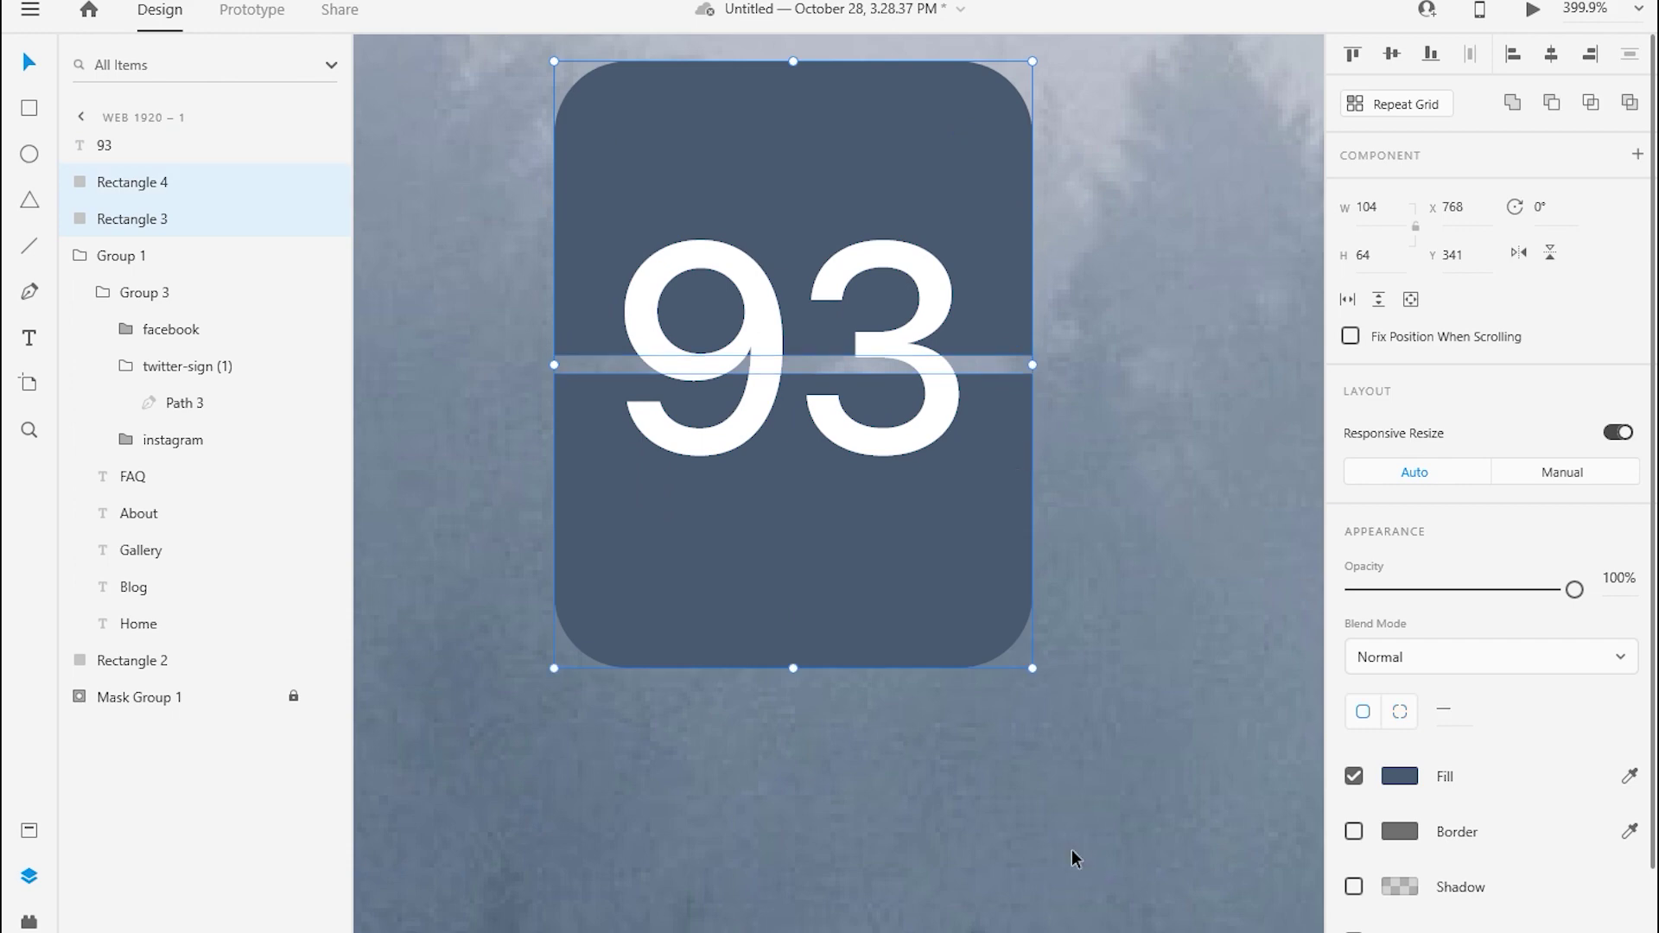
pyautogui.hotkey('ctrl', 'g')
pyautogui.click(950, 259)
pyautogui.keyDown('shift'); pyautogui.click(1019, 274); pyautogui.keyUp('shift')
pyautogui.click(1551, 53)
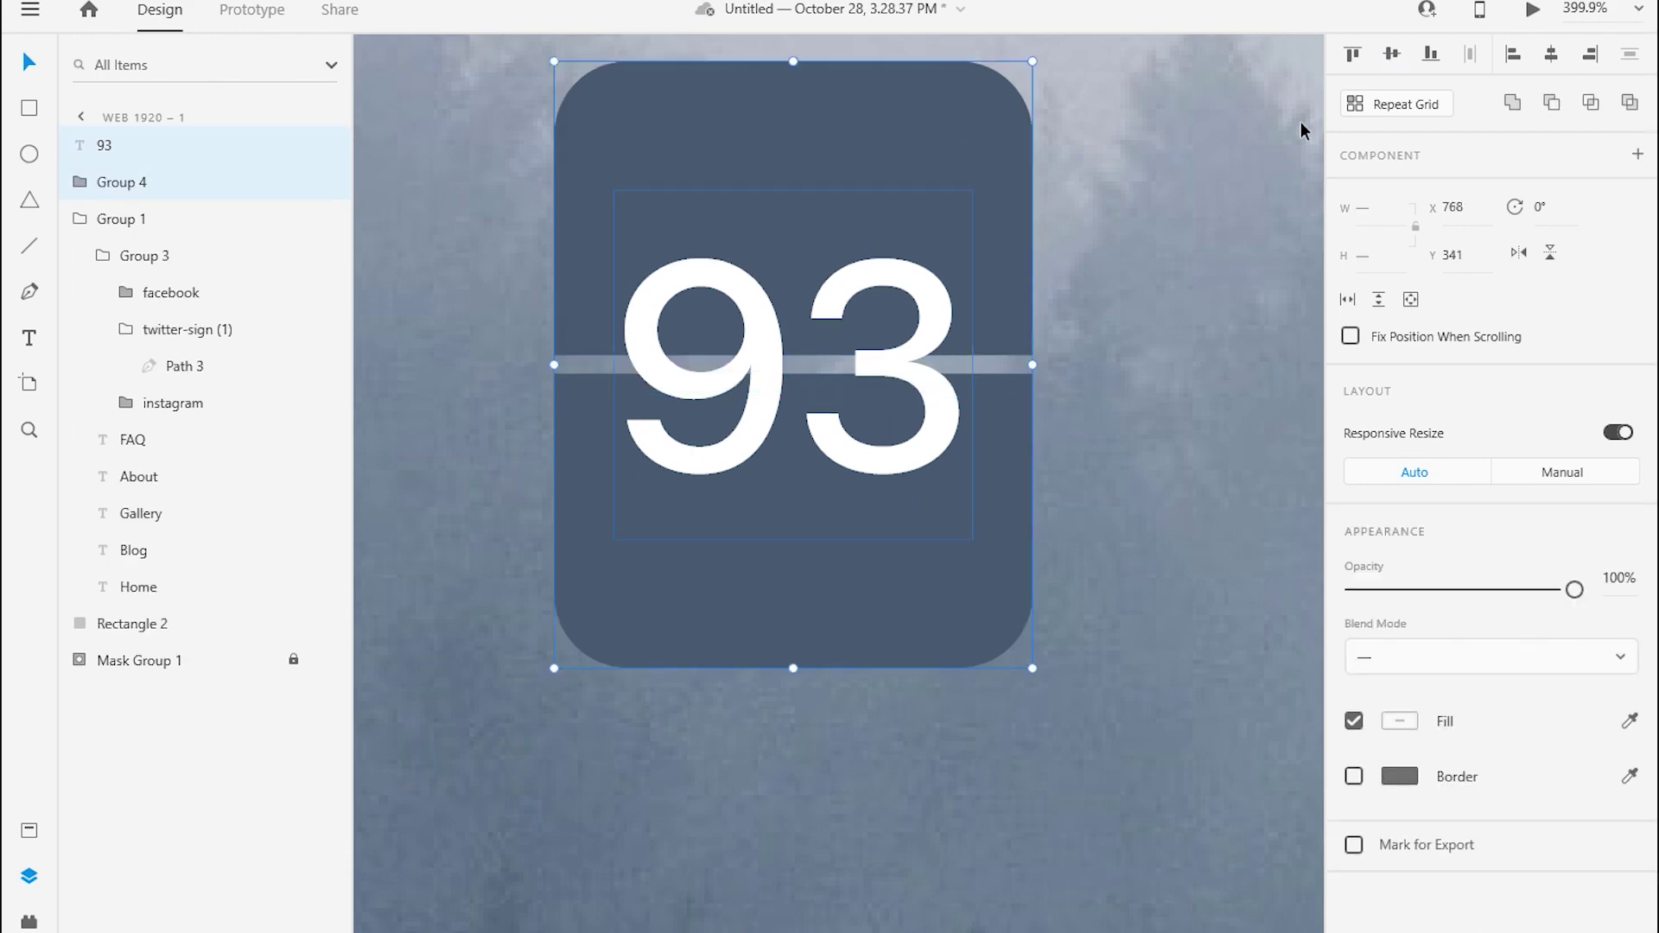
# - Group the 93 with its card into one flip-card element
pyautogui.click(910, 326)
pyautogui.scroll(-3, 911, 326)
pyautogui.scroll(-3, 1007, 322)
pyautogui.keyDown('shift'); pyautogui.click(843, 399); pyautogui.keyUp('shift')
pyautogui.hotkey('ctrl', 'g')
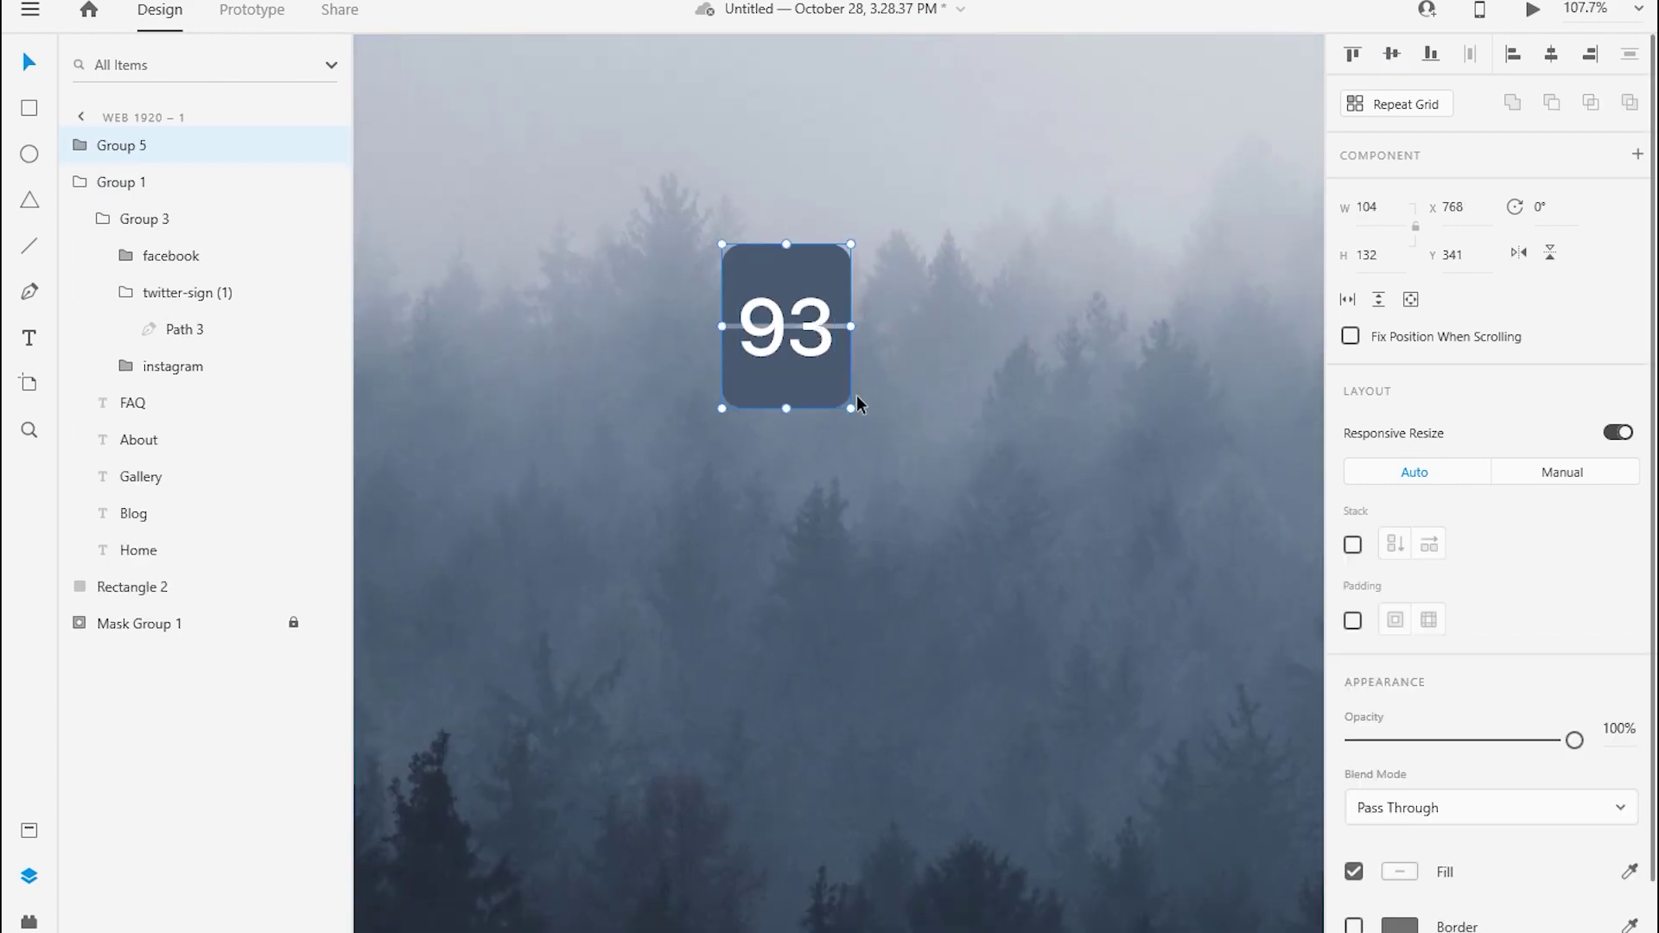
# - Add a 'Day' text label below the card
pyautogui.press('t')
pyautogui.scroll(3, 752, 457)
pyautogui.moveTo(741, 422); pyautogui.dragTo(866, 505)
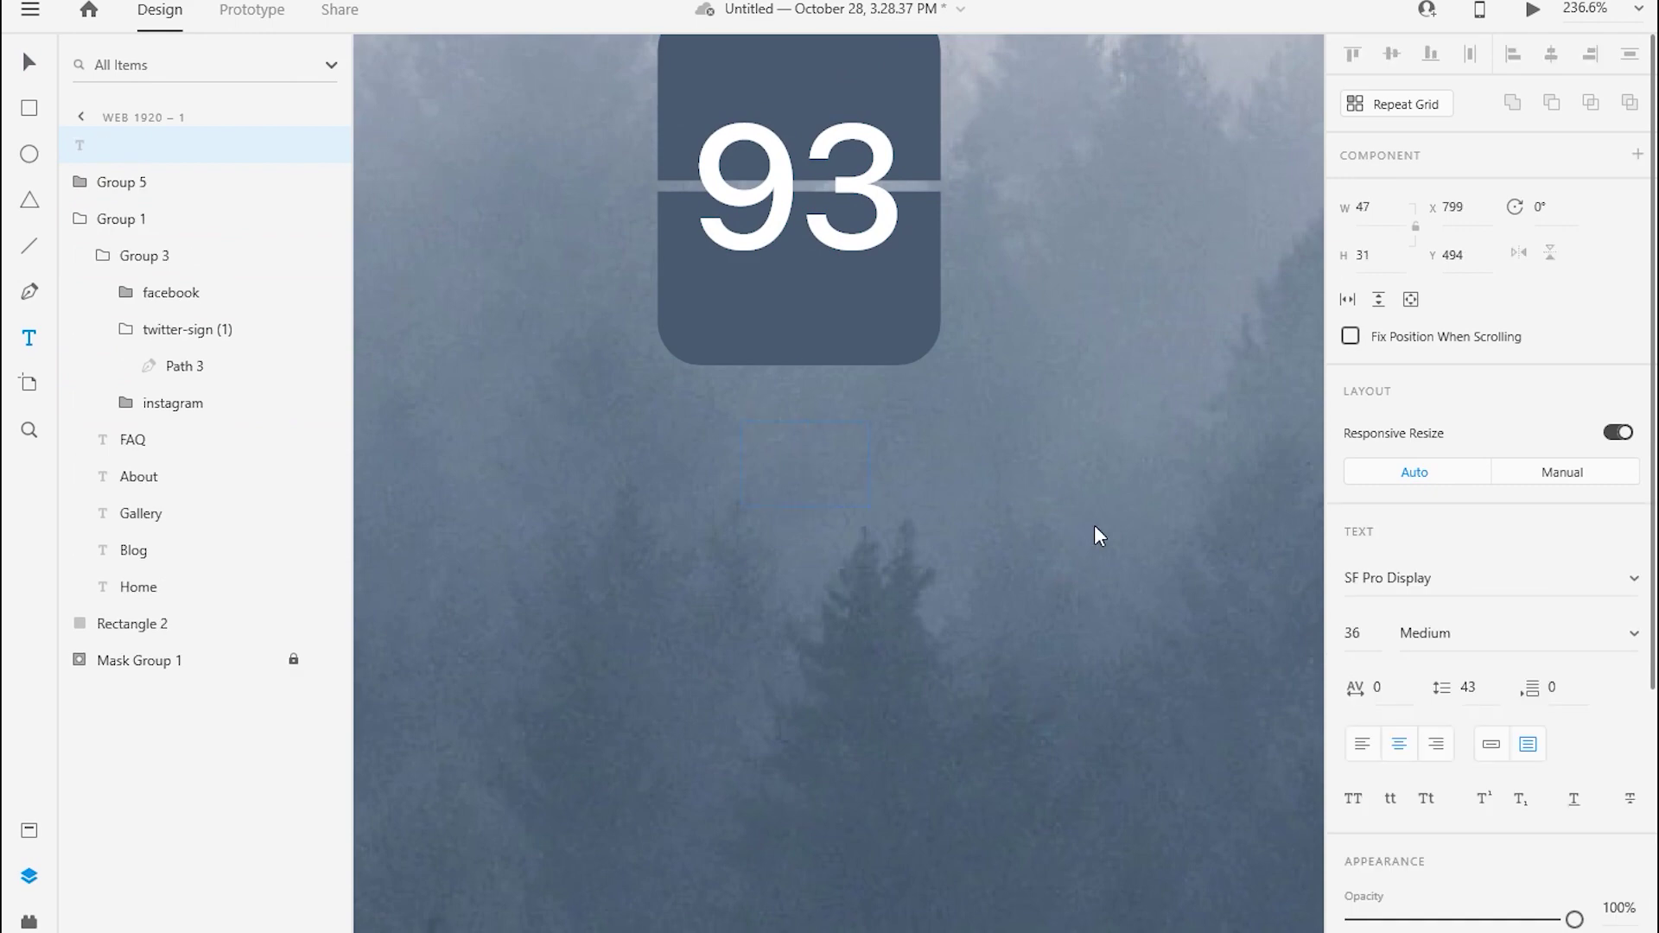
pyautogui.write('Day')
pyautogui.press('Escape')
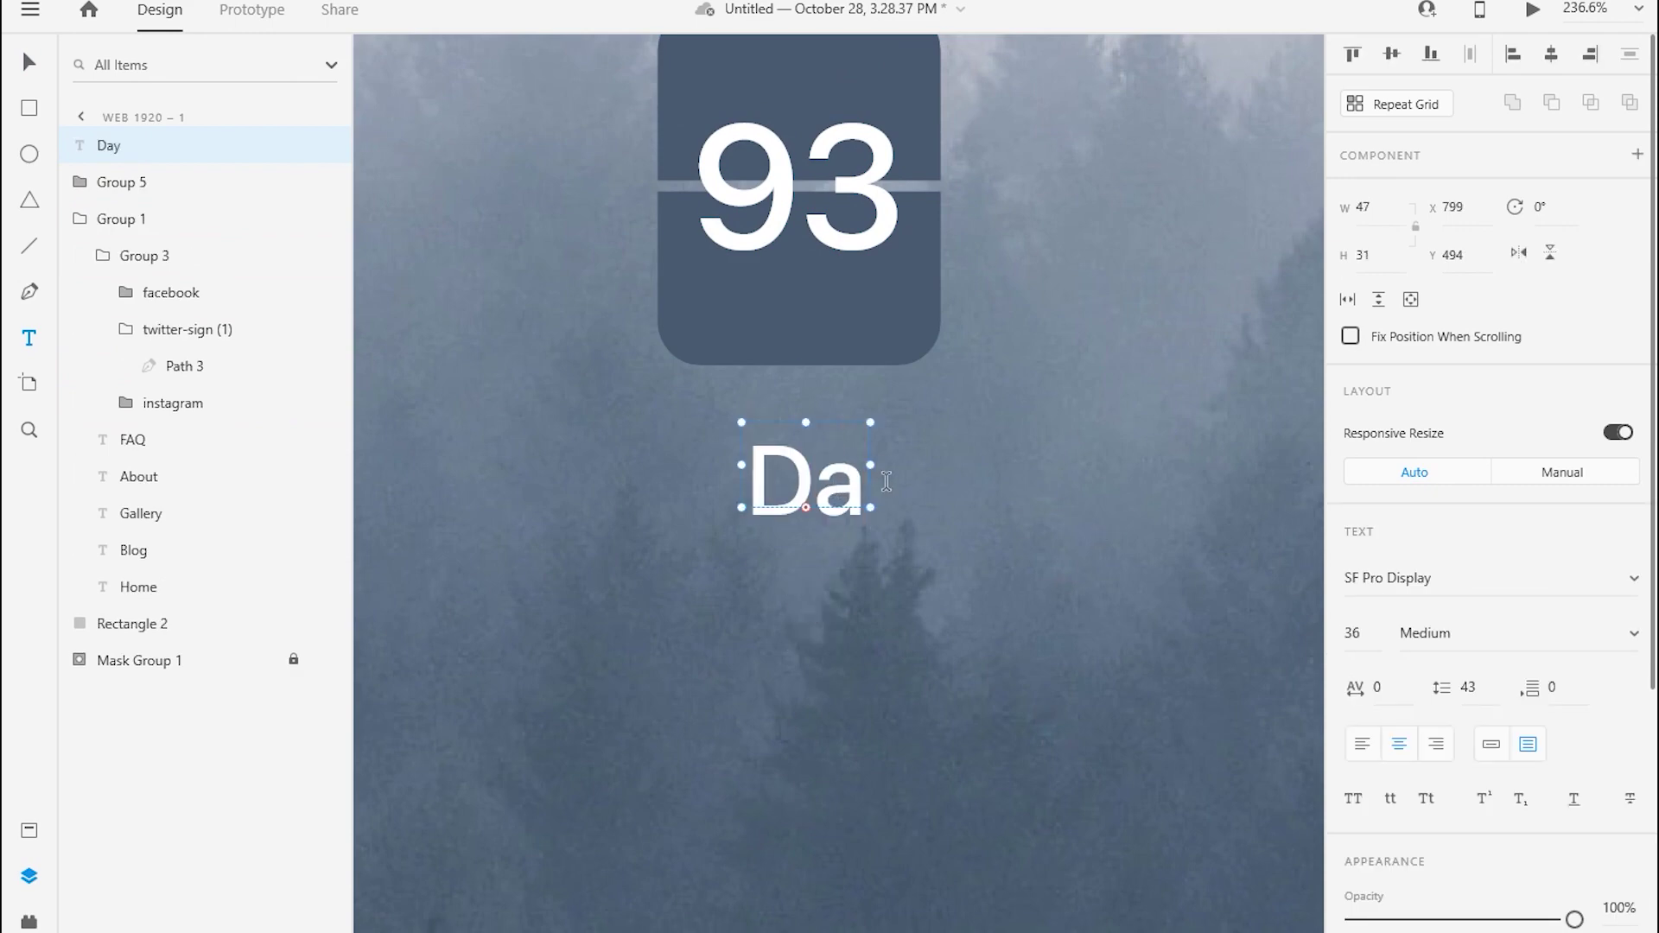
pyautogui.moveTo(867, 464); pyautogui.dragTo(930, 464)
# - Set Day to 24-pt Regular and move it up under the card
pyautogui.write('24')
pyautogui.press('Return')
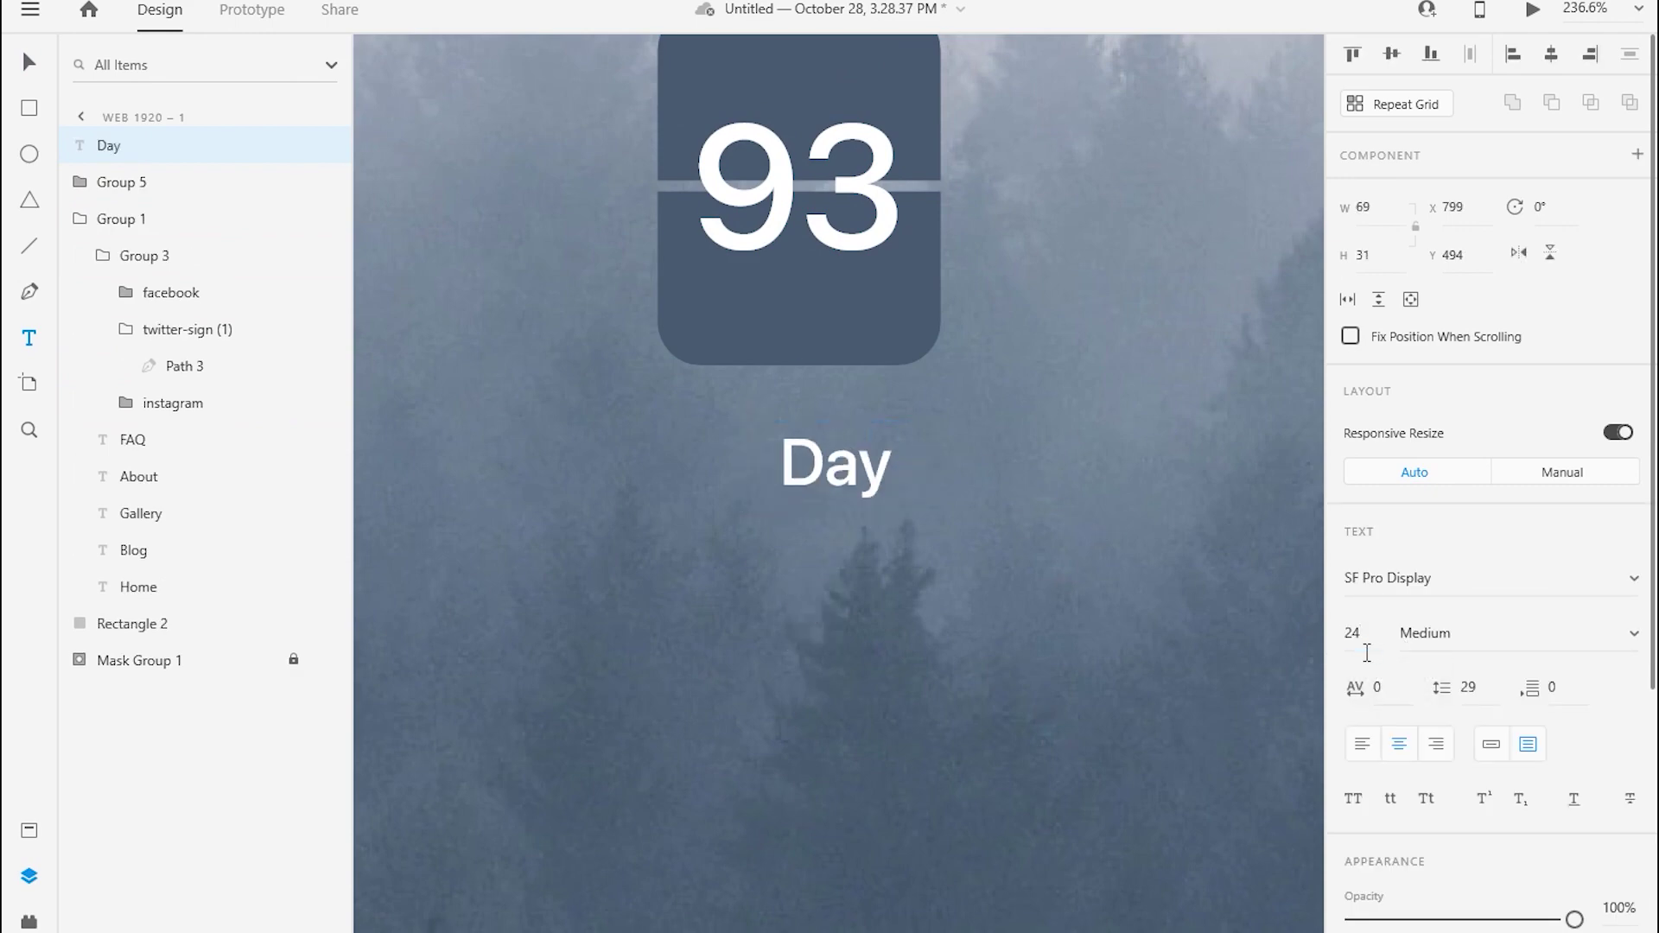
pyautogui.click(1451, 632)
pyautogui.click(1455, 397)
pyautogui.click(1469, 632)
pyautogui.click(1439, 350)
pyautogui.scroll(-3, 869, 458)
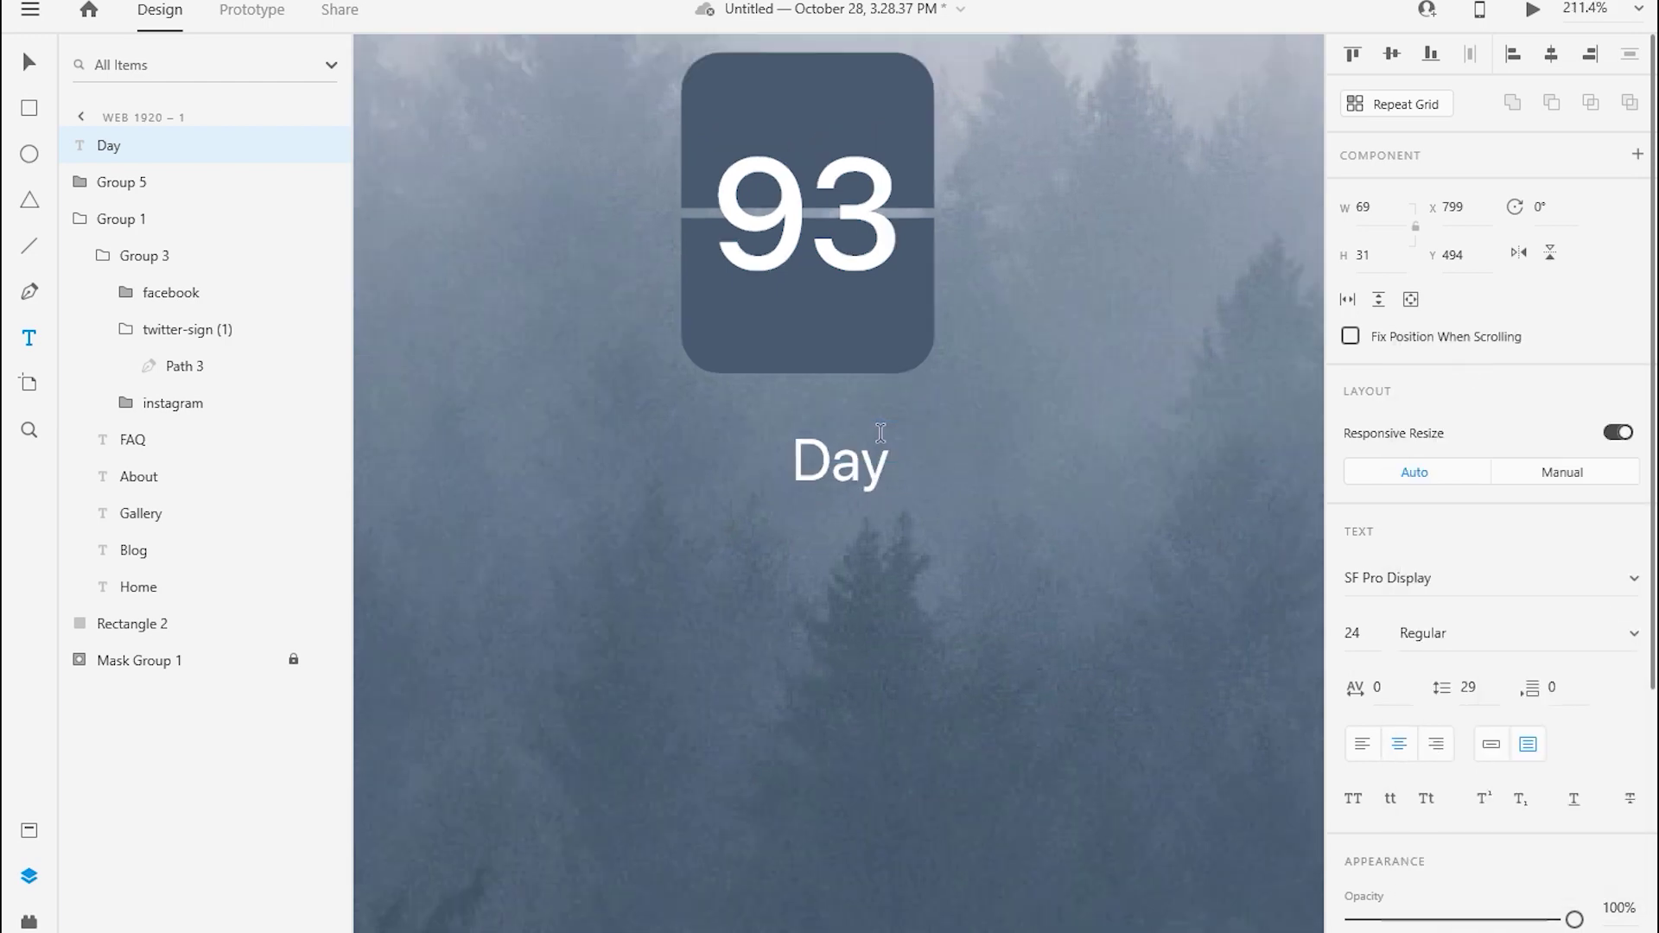
pyautogui.press('v')
pyautogui.moveTo(847, 443); pyautogui.dragTo(847, 396)
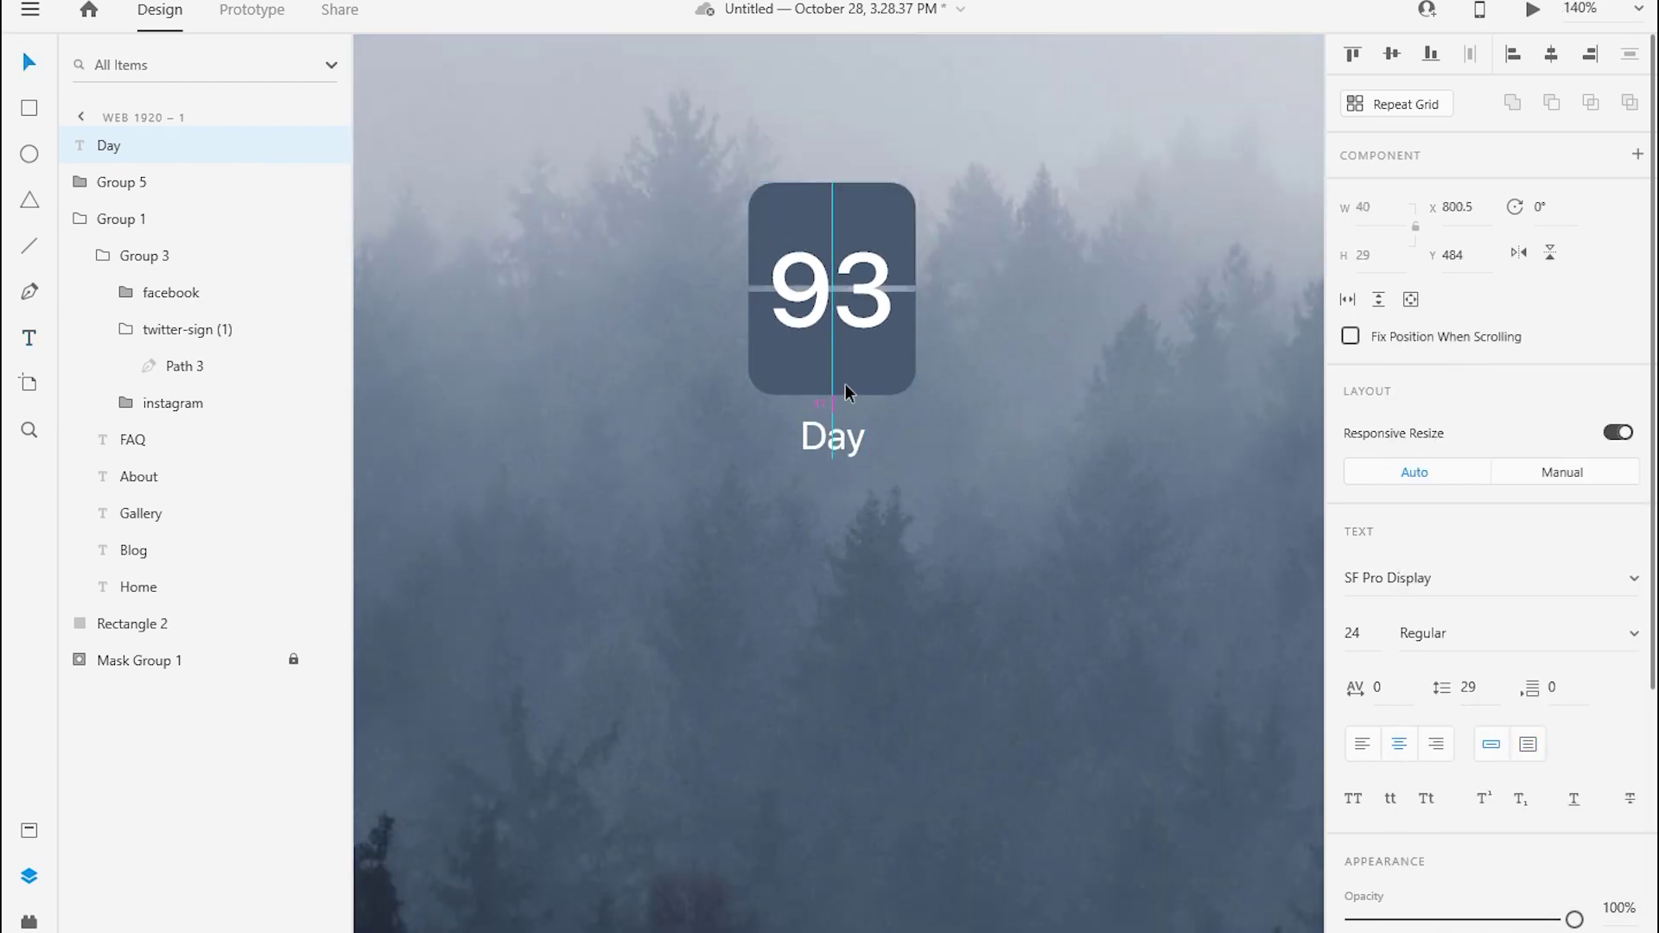
# - Colour the Day label #E5E7EC and lower its opacity to 50%
pyautogui.scroll(3, 845, 407)
pyautogui.scroll(-4, 1486, 519)
pyautogui.click(1400, 687)
pyautogui.write('E5e7e')
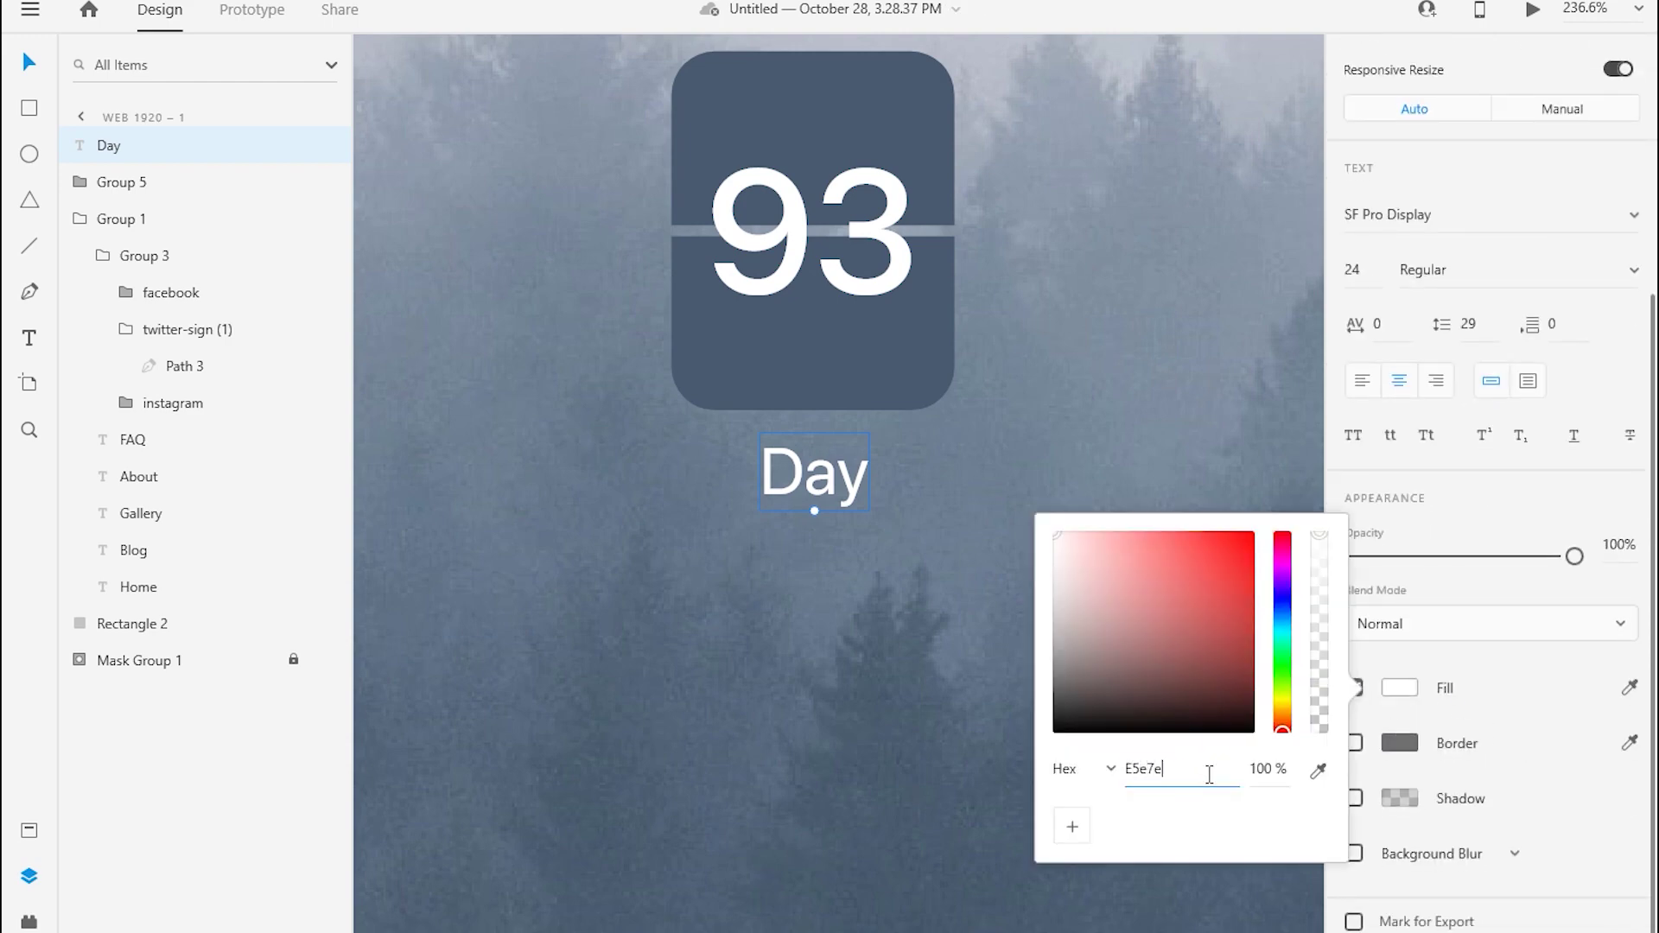
pyautogui.write('c')
pyautogui.press('Return')
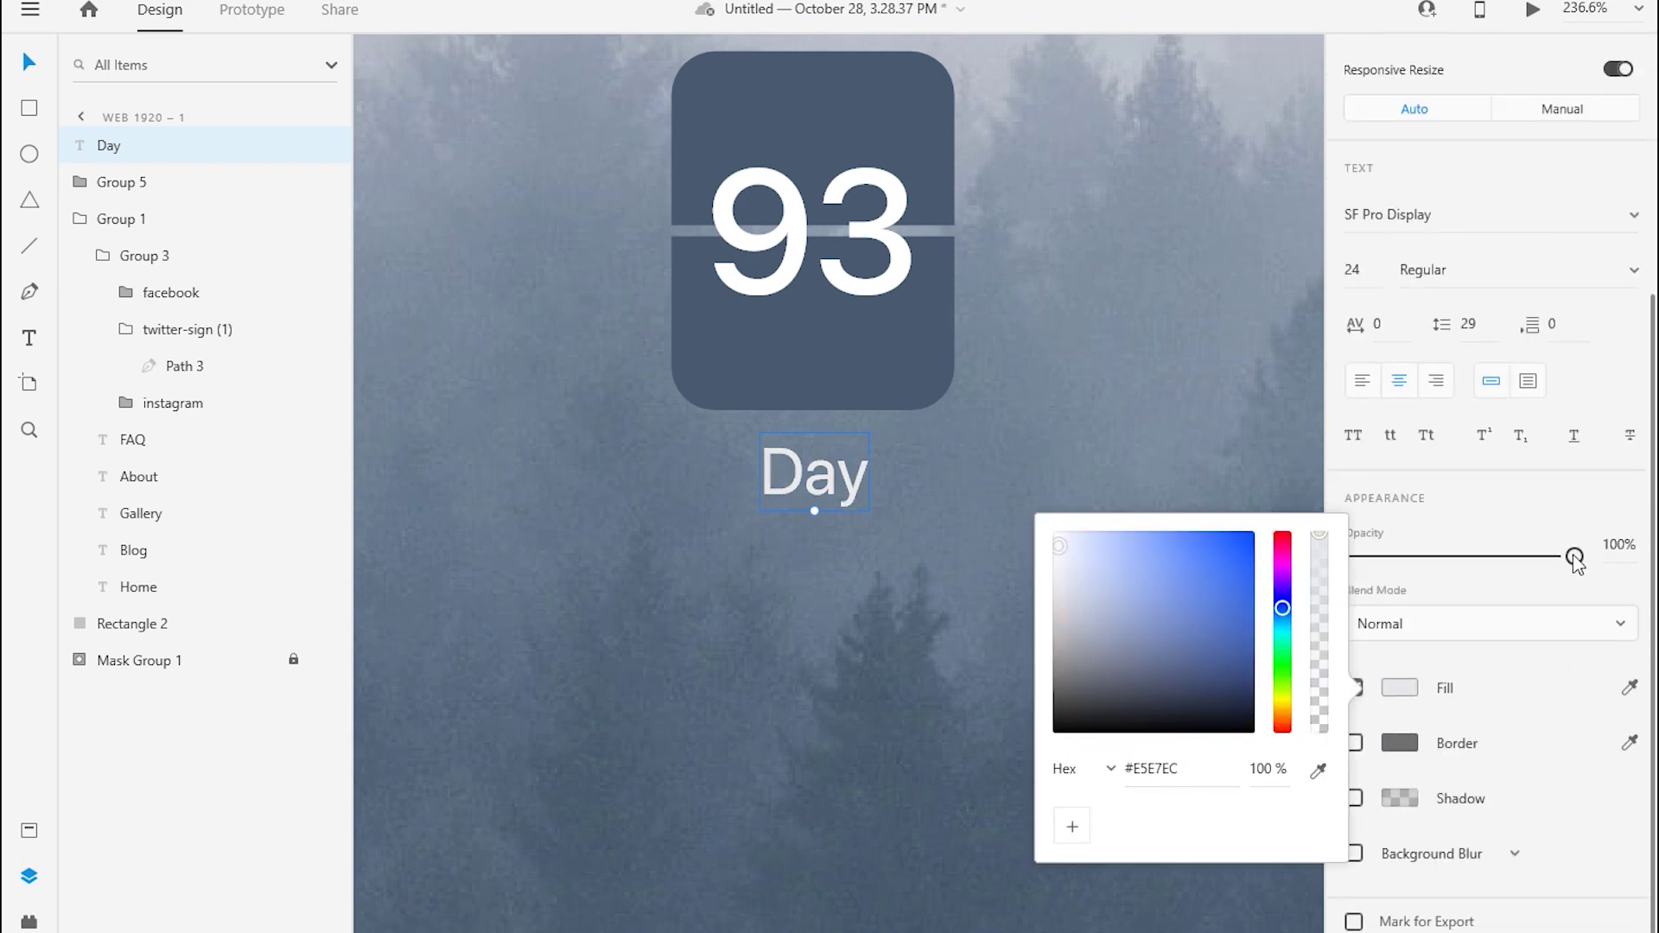
pyautogui.moveTo(1572, 557); pyautogui.dragTo(1478, 566)
# - Group the Day label with the 93 card
pyautogui.scroll(-2, 834, 346)
pyautogui.scroll(3, 899, 417)
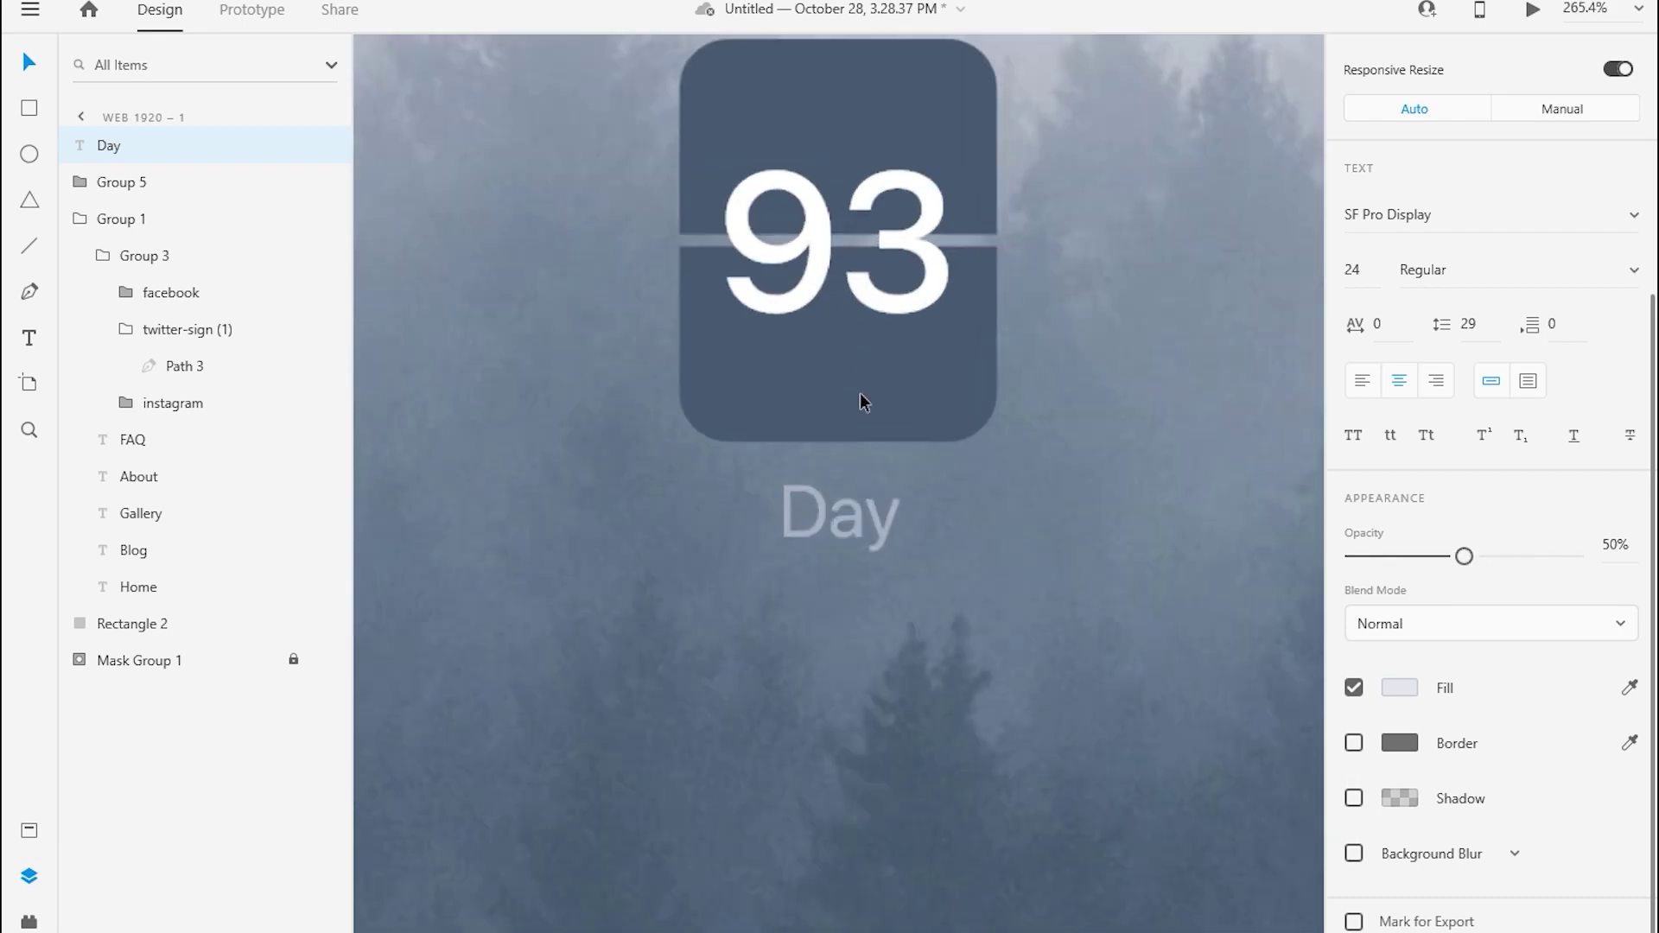
pyautogui.scroll(3, 899, 416)
pyautogui.keyDown('shift'); pyautogui.click(899, 417); pyautogui.keyUp('shift')
pyautogui.hotkey('ctrl', 'g')
pyautogui.click(946, 641)
# - Duplicate the Day card three times to form a row of four cards
pyautogui.scroll(-3, 956, 541)
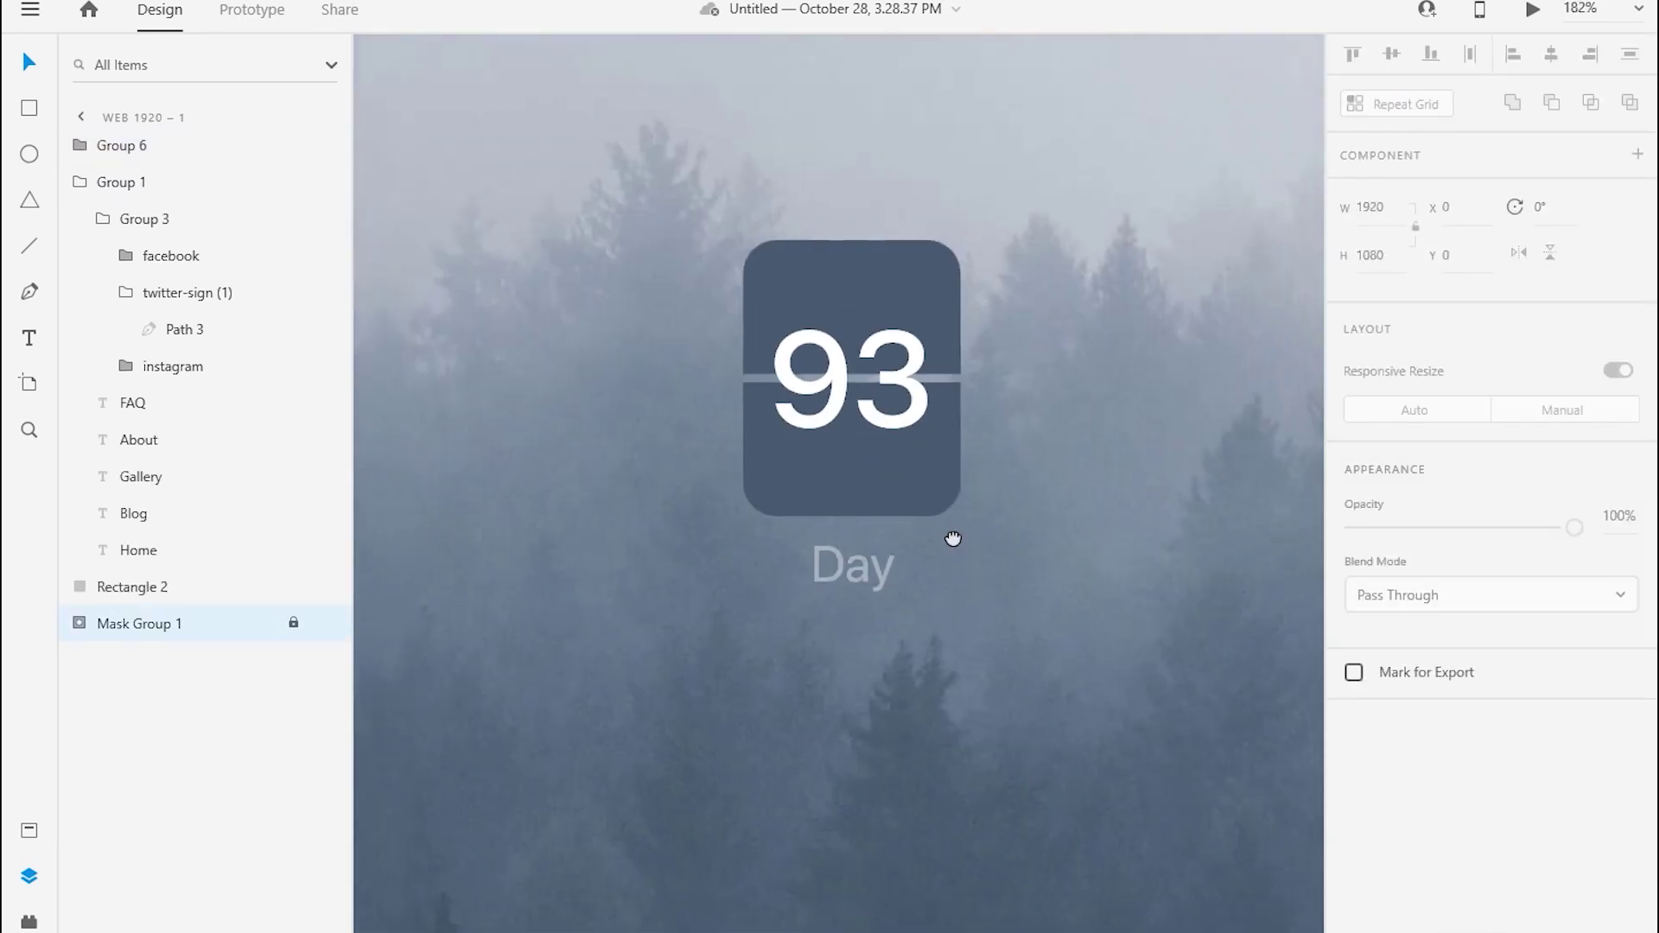
pyautogui.click(764, 438)
pyautogui.hotkey('ctrl', 'd')
pyautogui.scroll(-3, 756, 366)
pyautogui.hotkey('ctrl', 'd')
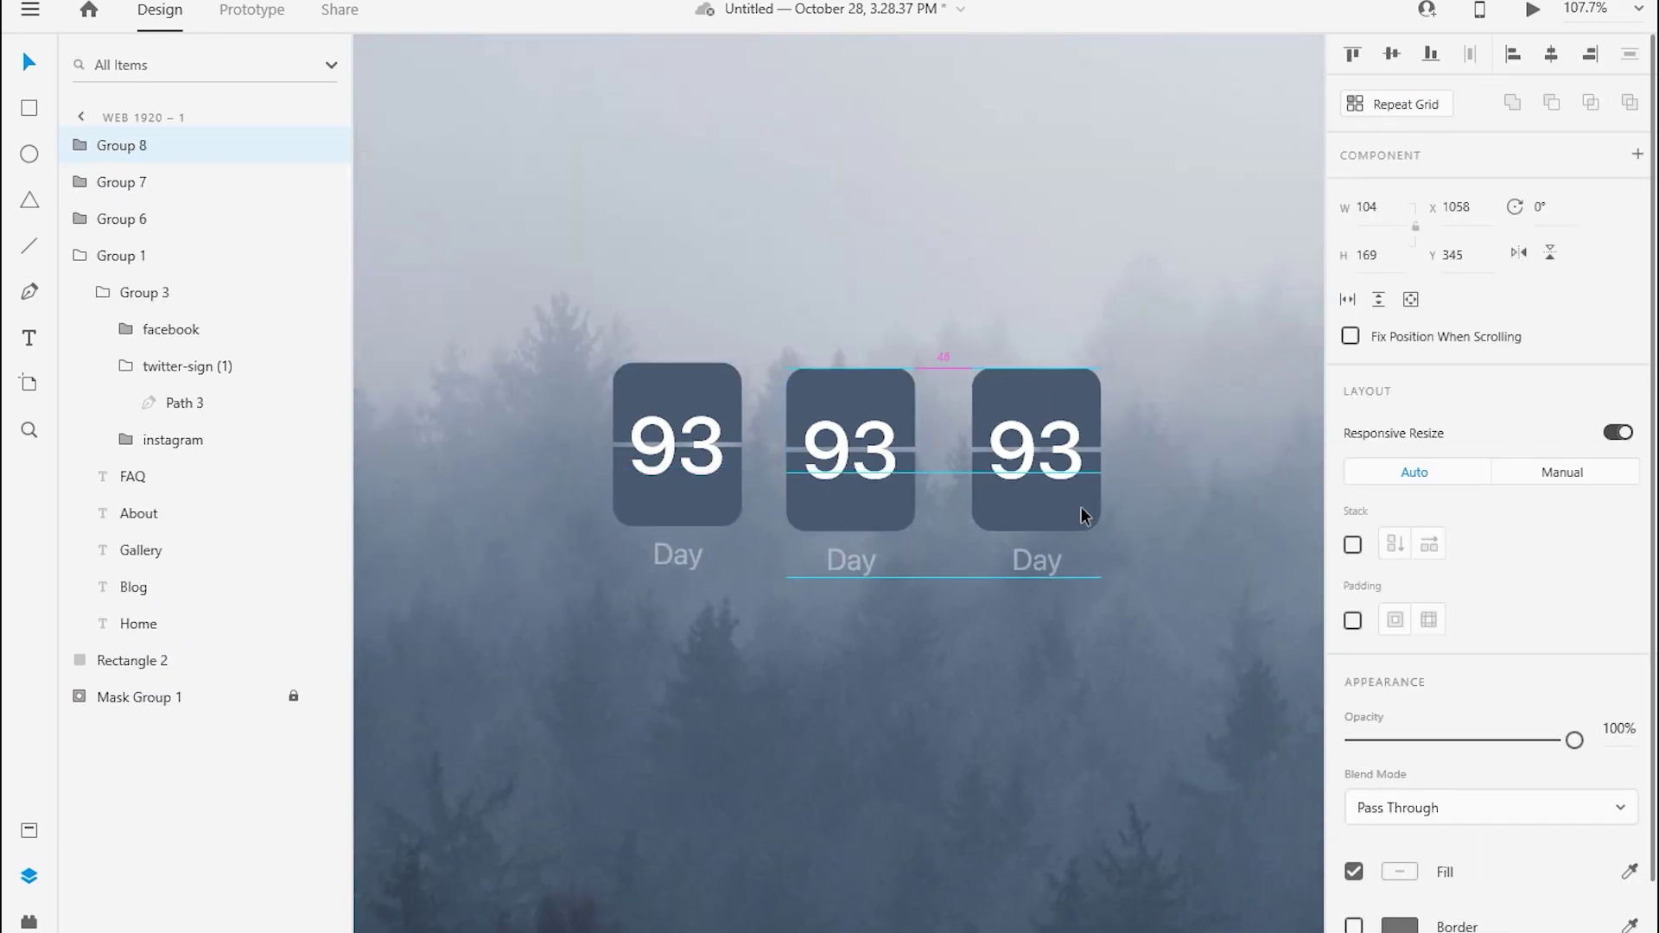
pyautogui.moveTo(1081, 507); pyautogui.dragTo(1064, 495)
pyautogui.hotkey('ctrl', 'd')
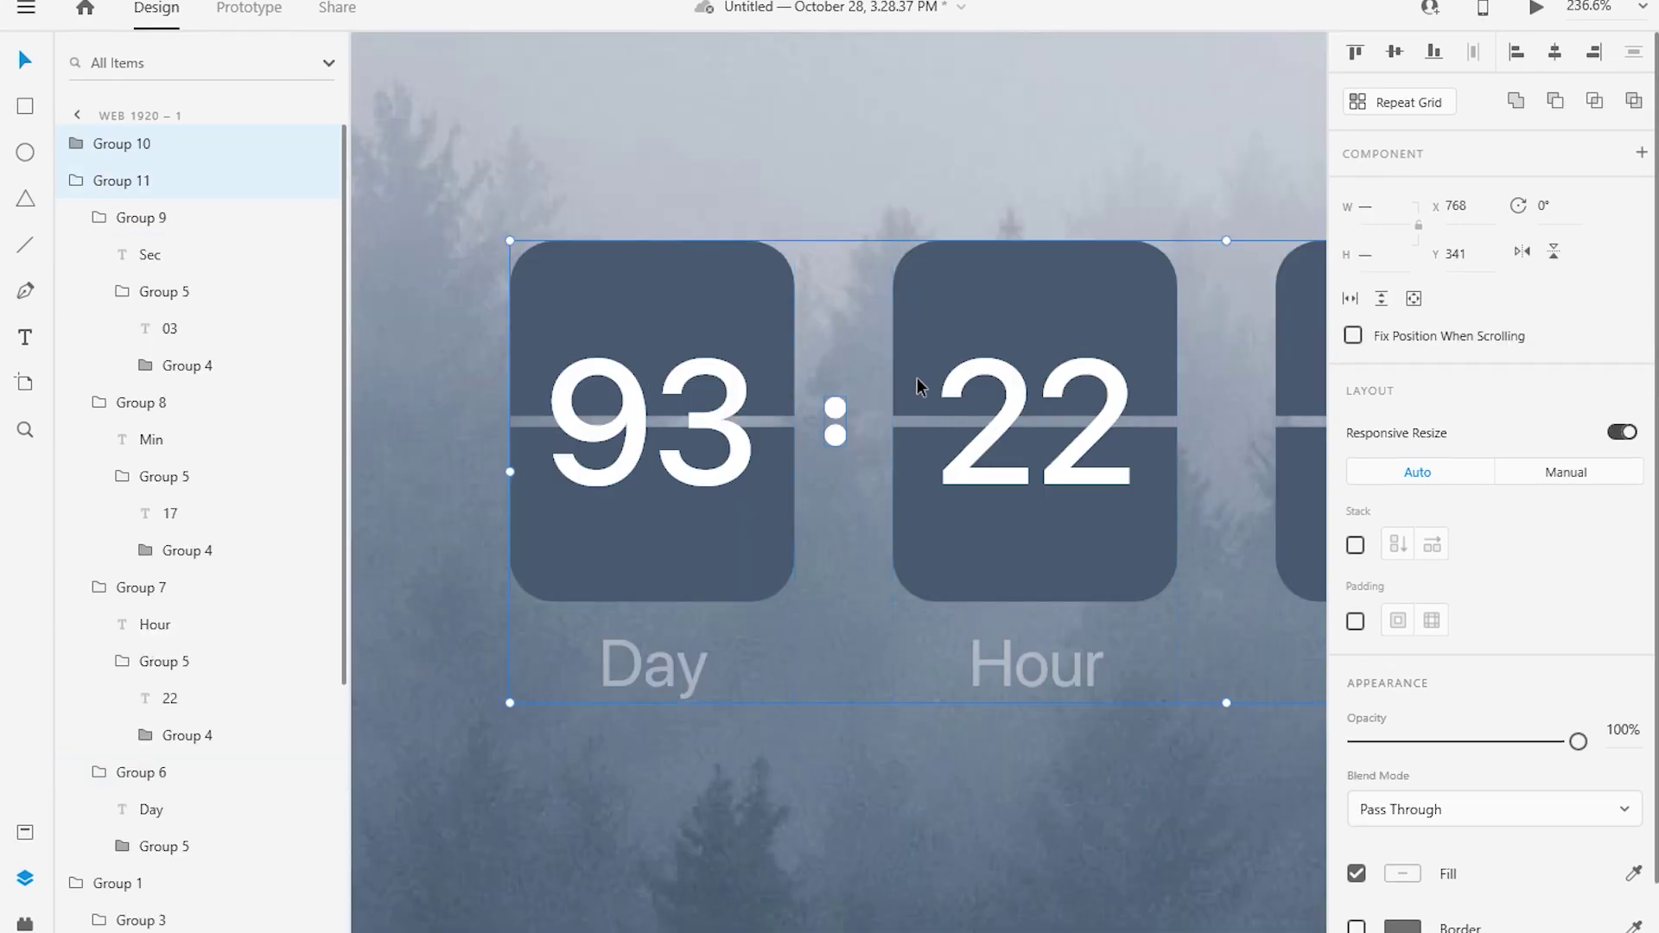
# - Place colon copies between the 22 and 17 cards and between 17 and 03
pyautogui.moveTo(844, 352); pyautogui.dragTo(1140, 352)
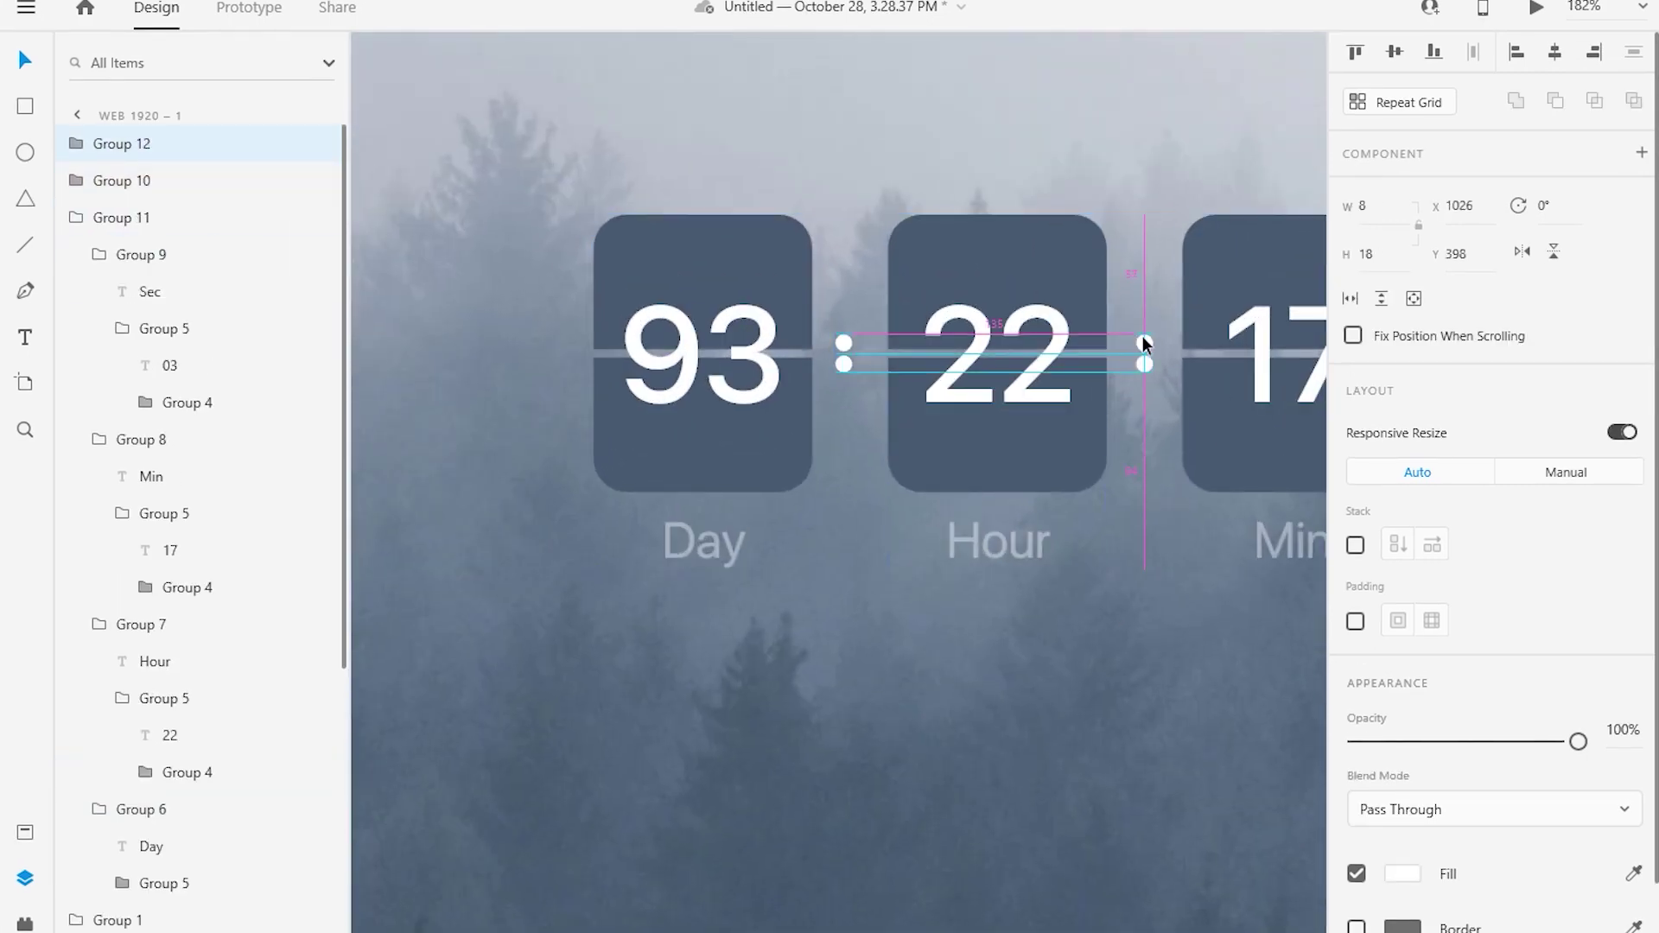
pyautogui.scroll(3, 1144, 352)
pyautogui.moveTo(567, 389); pyautogui.dragTo(1082, 389)
pyautogui.scroll(-1, 711, 633)
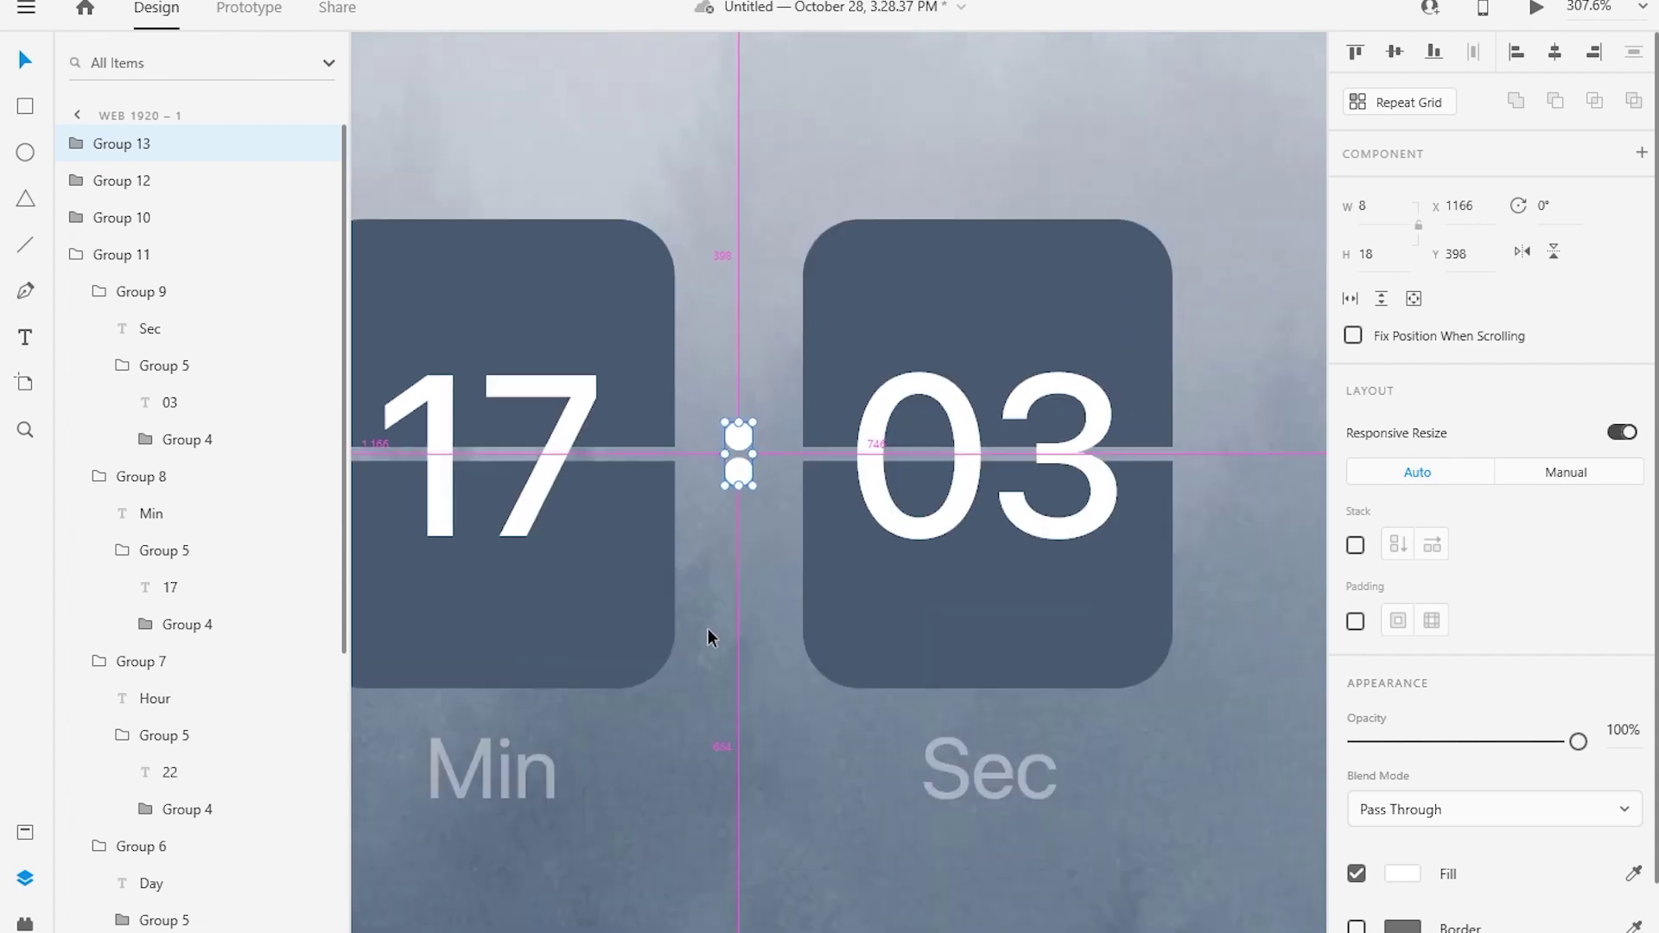
pyautogui.scroll(-3, 885, 670)
pyautogui.scroll(2, 748, 610)
# - Select the row's cards and colons in sets to even out their spacing
pyautogui.click(749, 610)
pyautogui.doubleClick(762, 613)
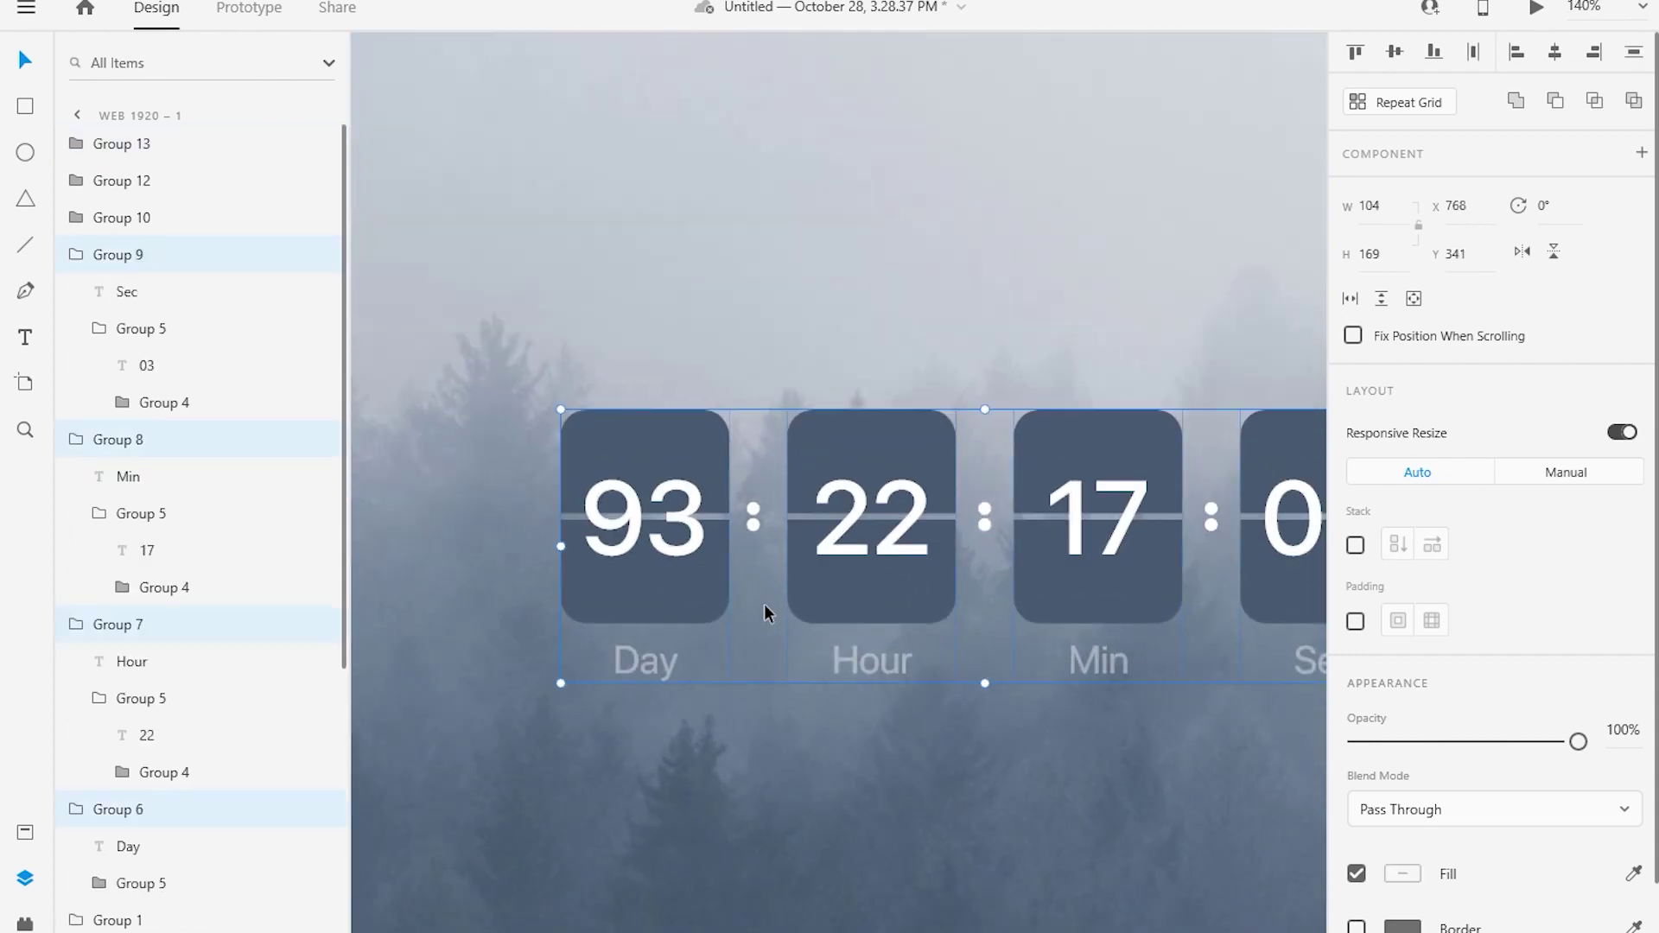
pyautogui.click(752, 501)
pyautogui.keyDown('shift'); pyautogui.click(837, 500); pyautogui.keyUp('shift')
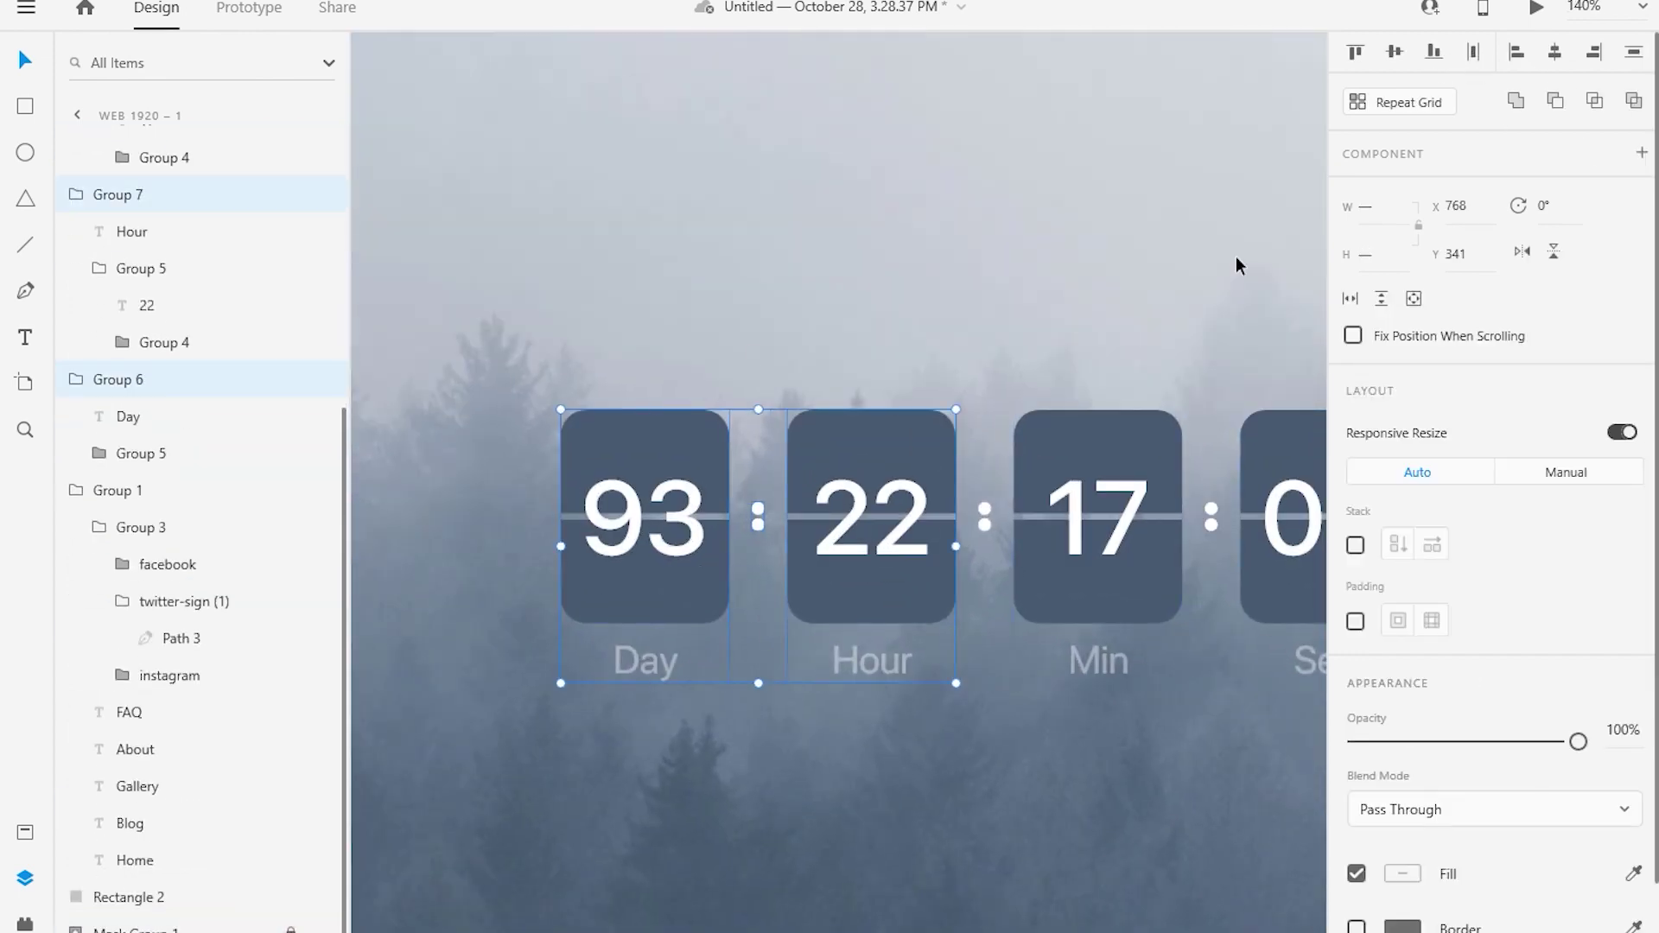
pyautogui.moveTo(1000, 355); pyautogui.dragTo(1070, 447)
pyautogui.hscroll(5, 842, 413)
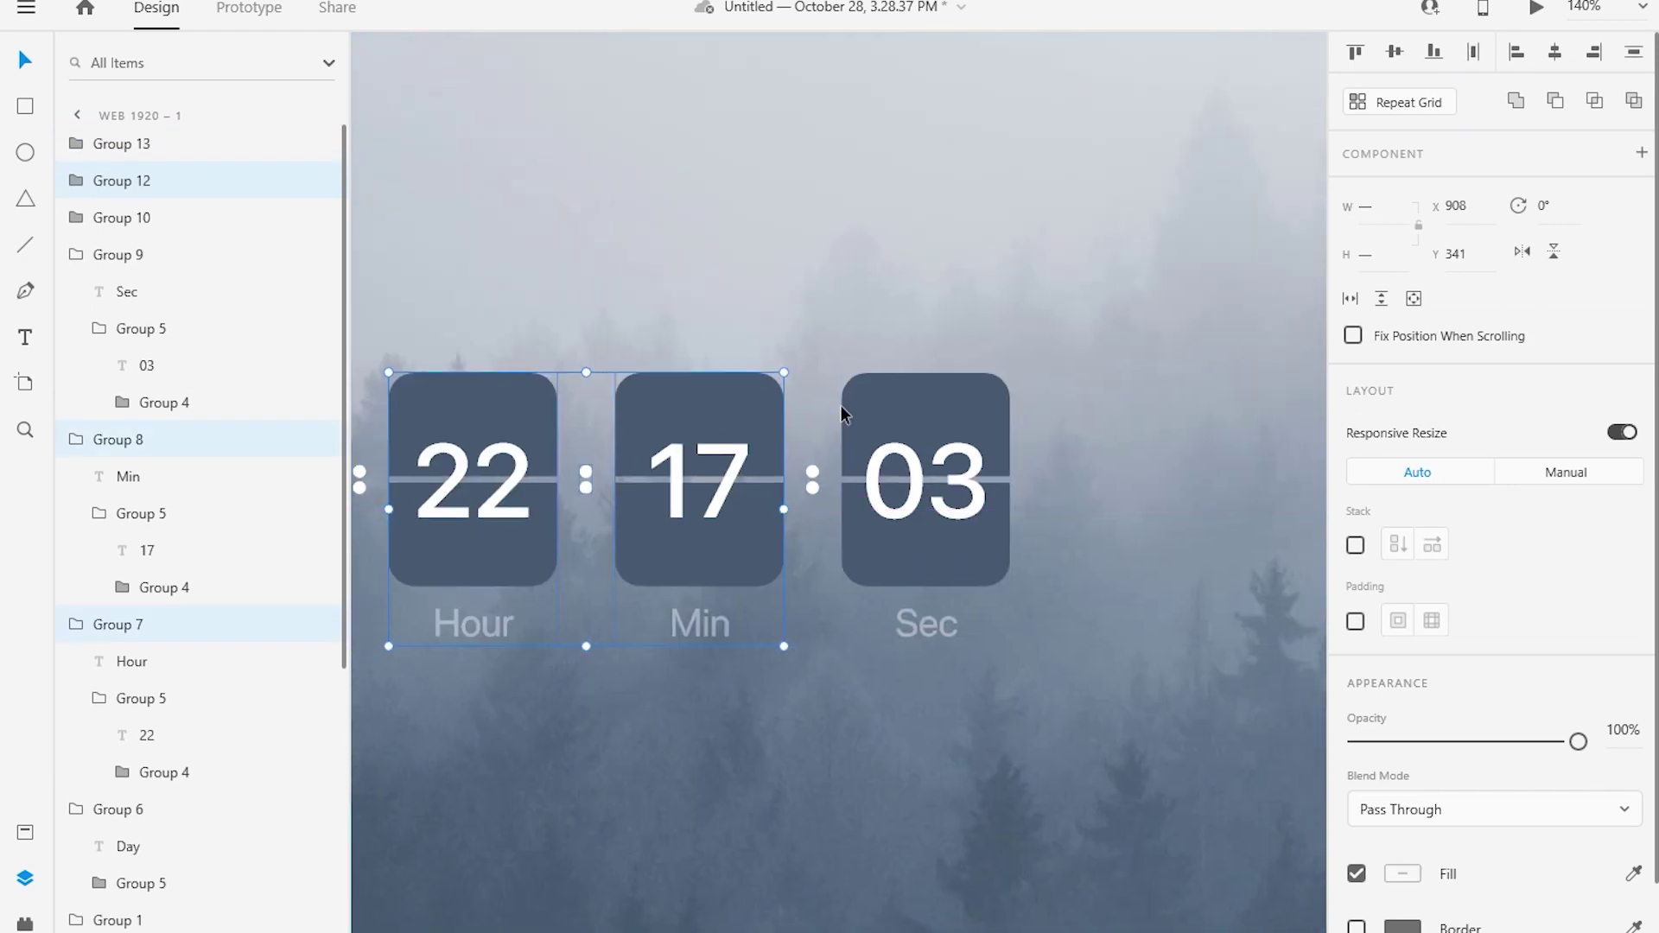
pyautogui.moveTo(840, 408); pyautogui.dragTo(744, 433)
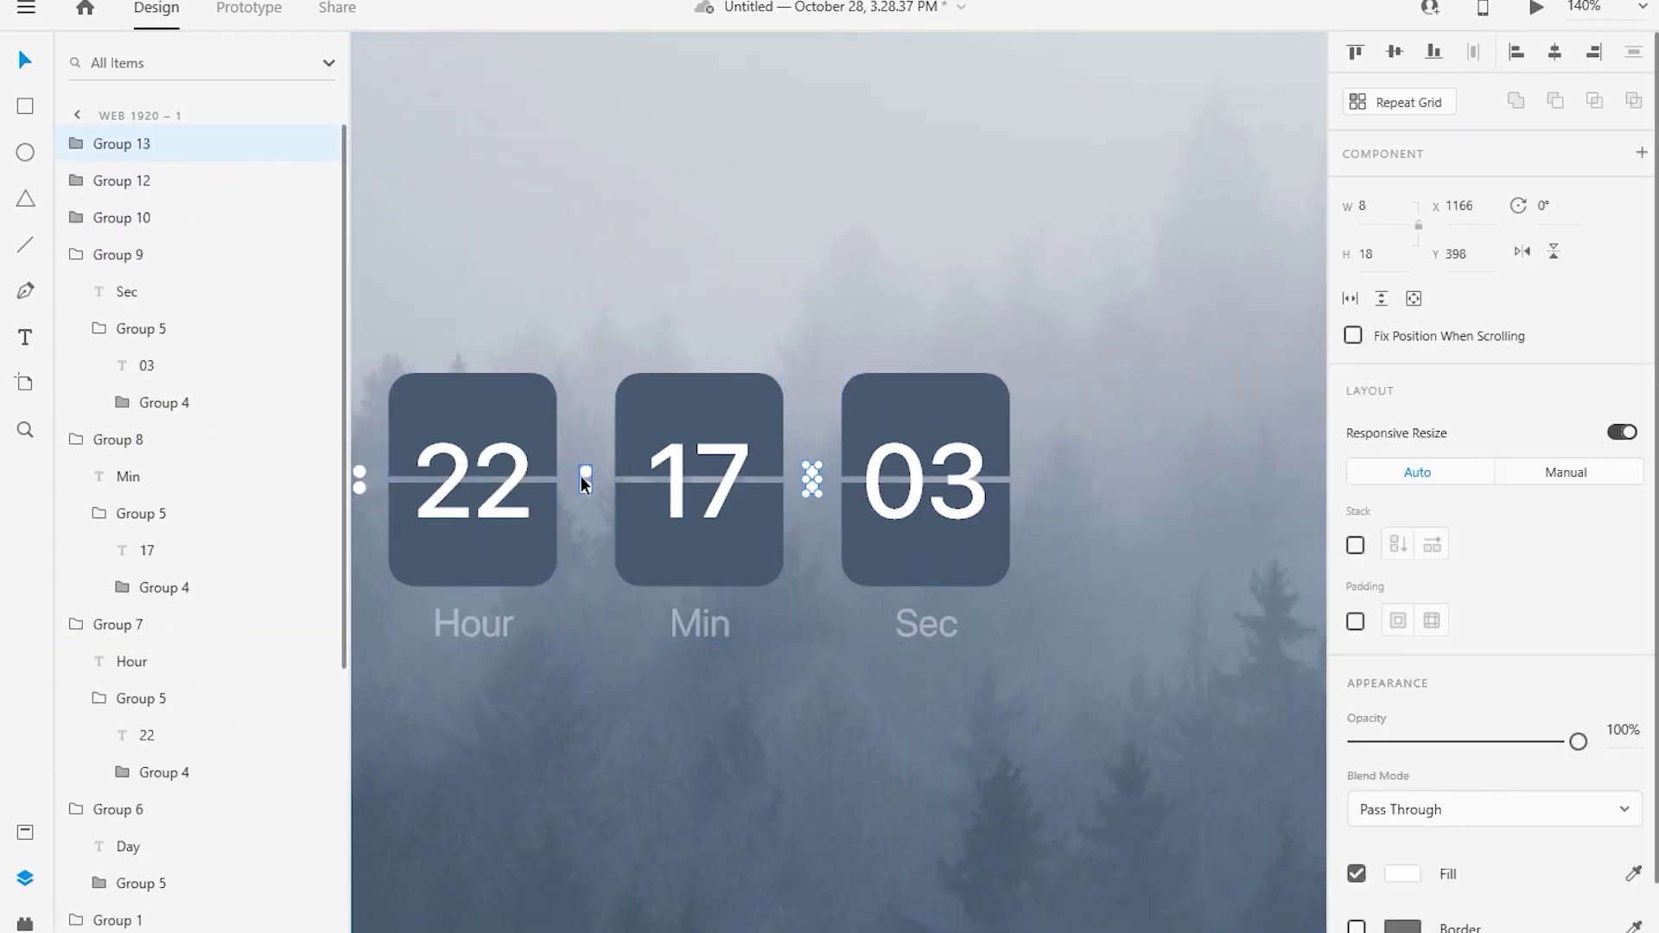
# - Group the four countdown cards into one row
pyautogui.click(664, 454)
pyautogui.keyDown('shift'); pyautogui.click(821, 466); pyautogui.keyUp('shift')
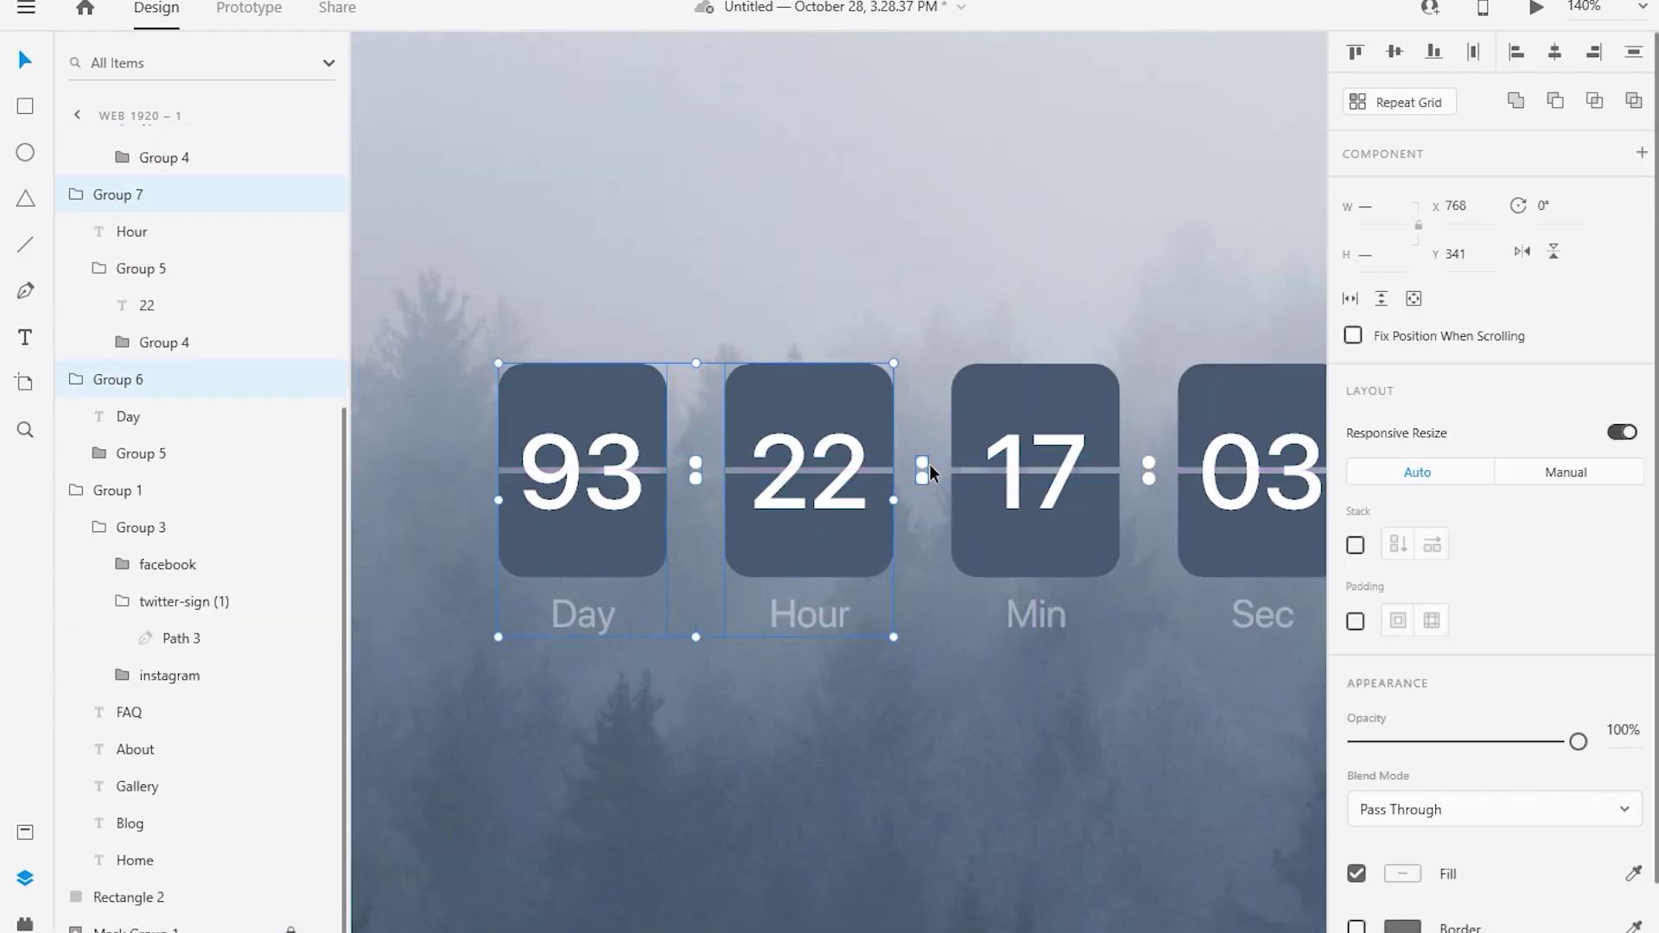
pyautogui.keyDown('shift'); pyautogui.click(1037, 467); pyautogui.keyUp('shift')
pyautogui.hotkey('ctrl', 'g')
pyautogui.scroll(-5, 972, 389)
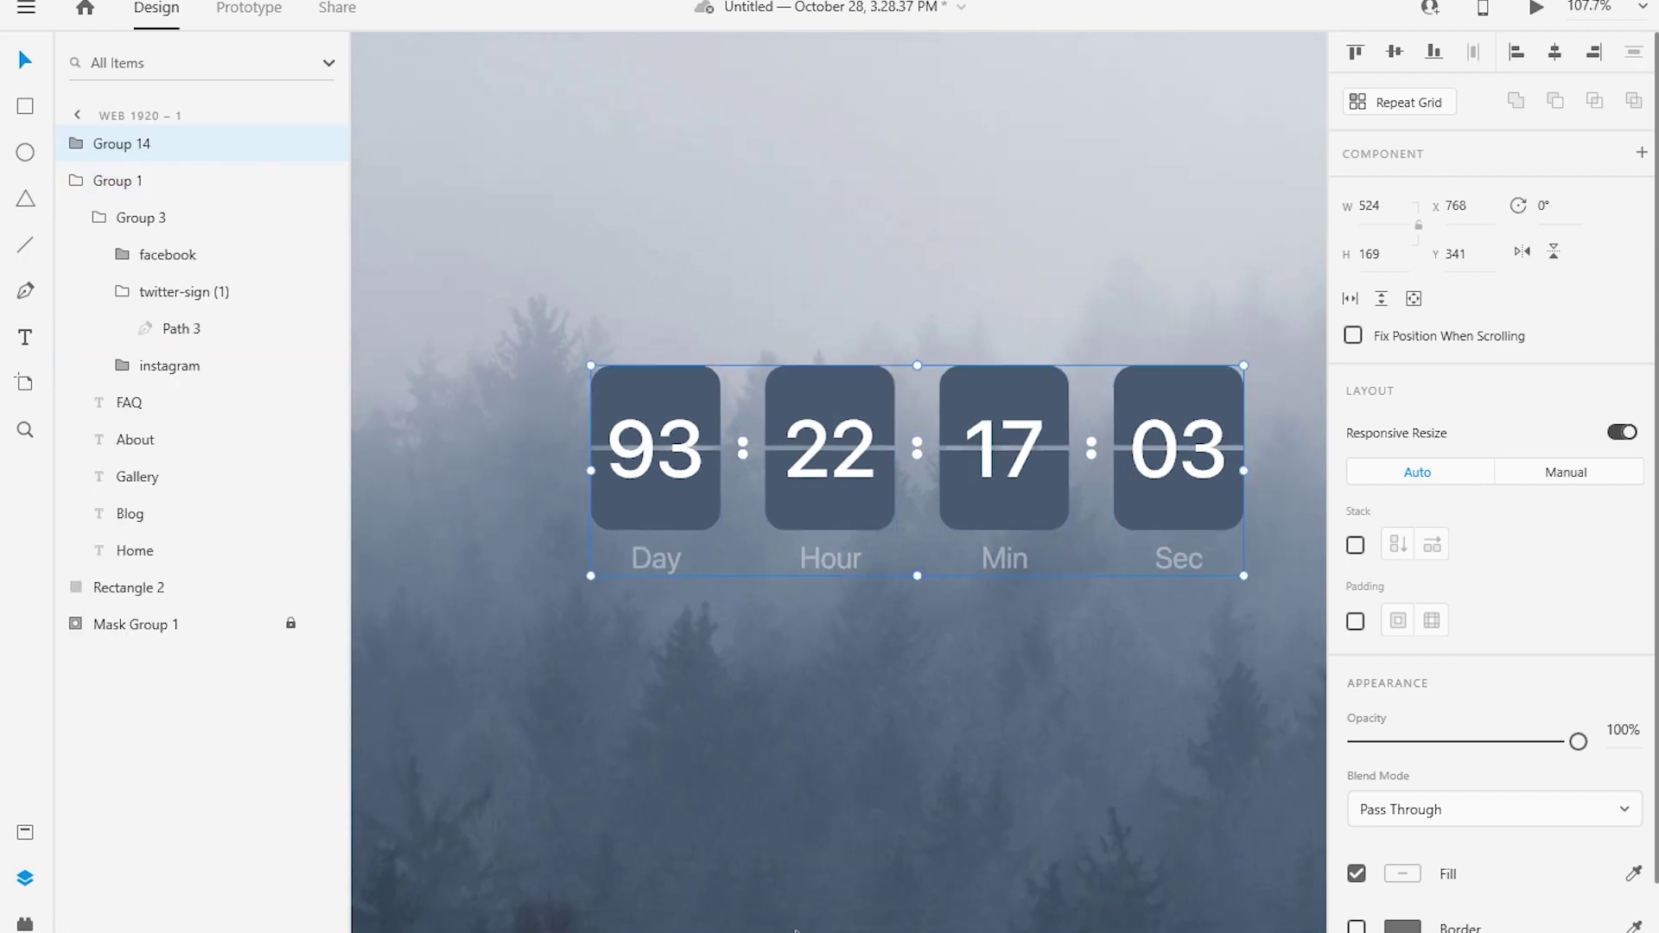
pyautogui.click(972, 388)
pyautogui.scroll(2, 1200, 292)
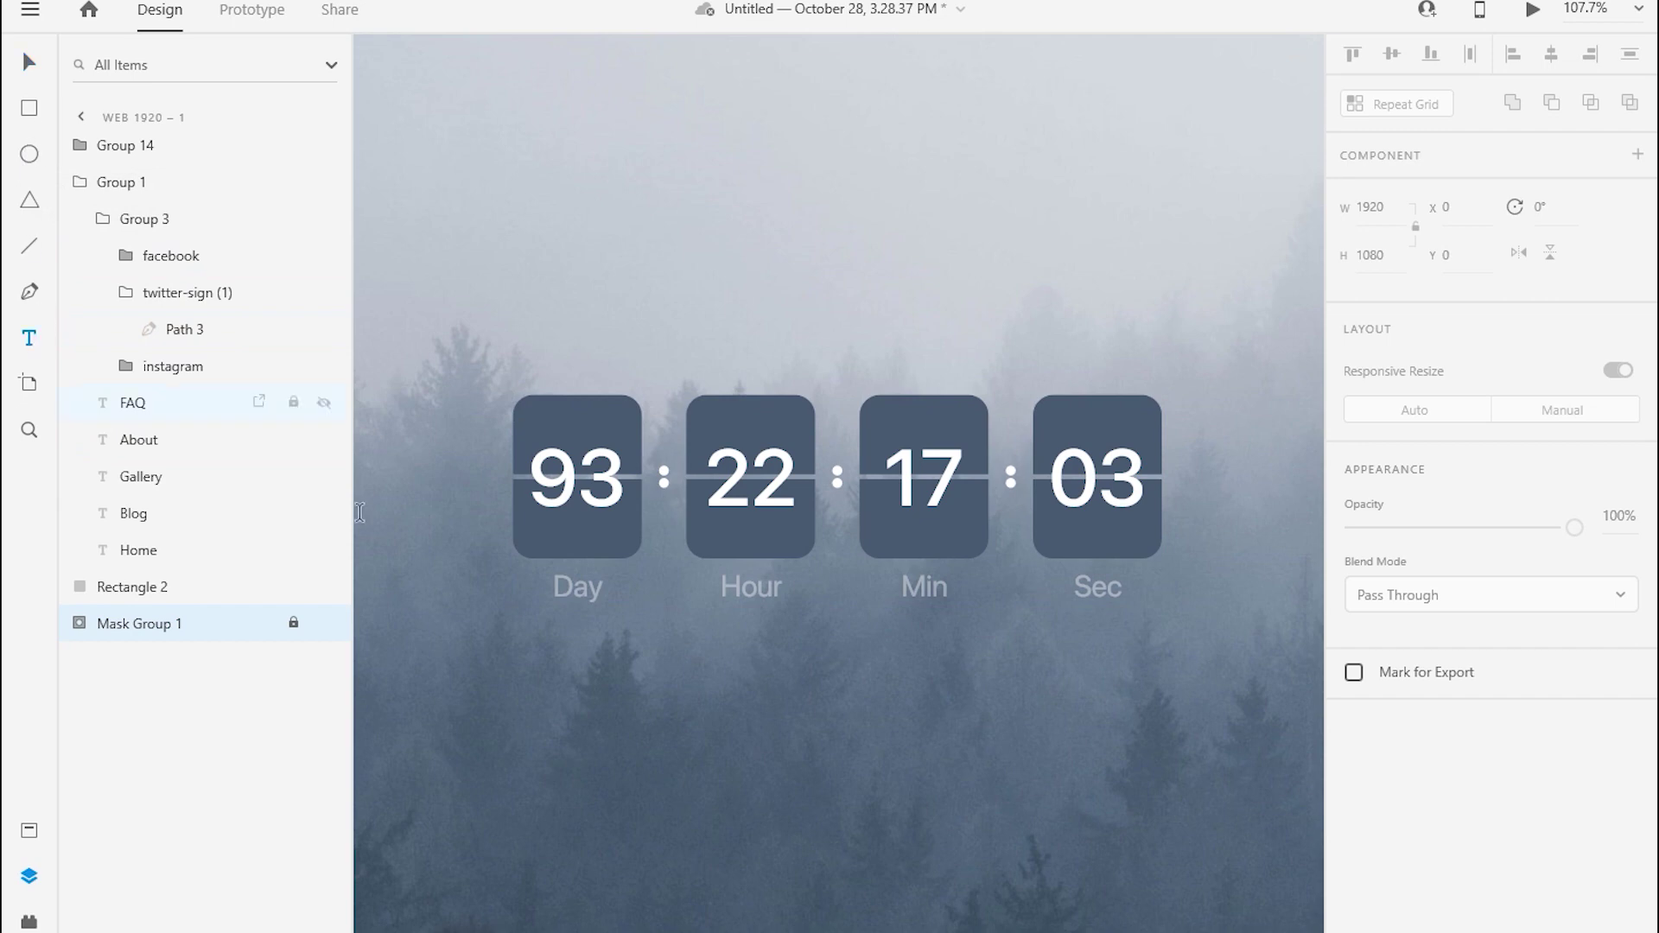
# - Type the 'Subscribe to receive notification…' sentence into a wide text box beneath the countdown
pyautogui.moveTo(484, 710); pyautogui.dragTo(1131, 911)
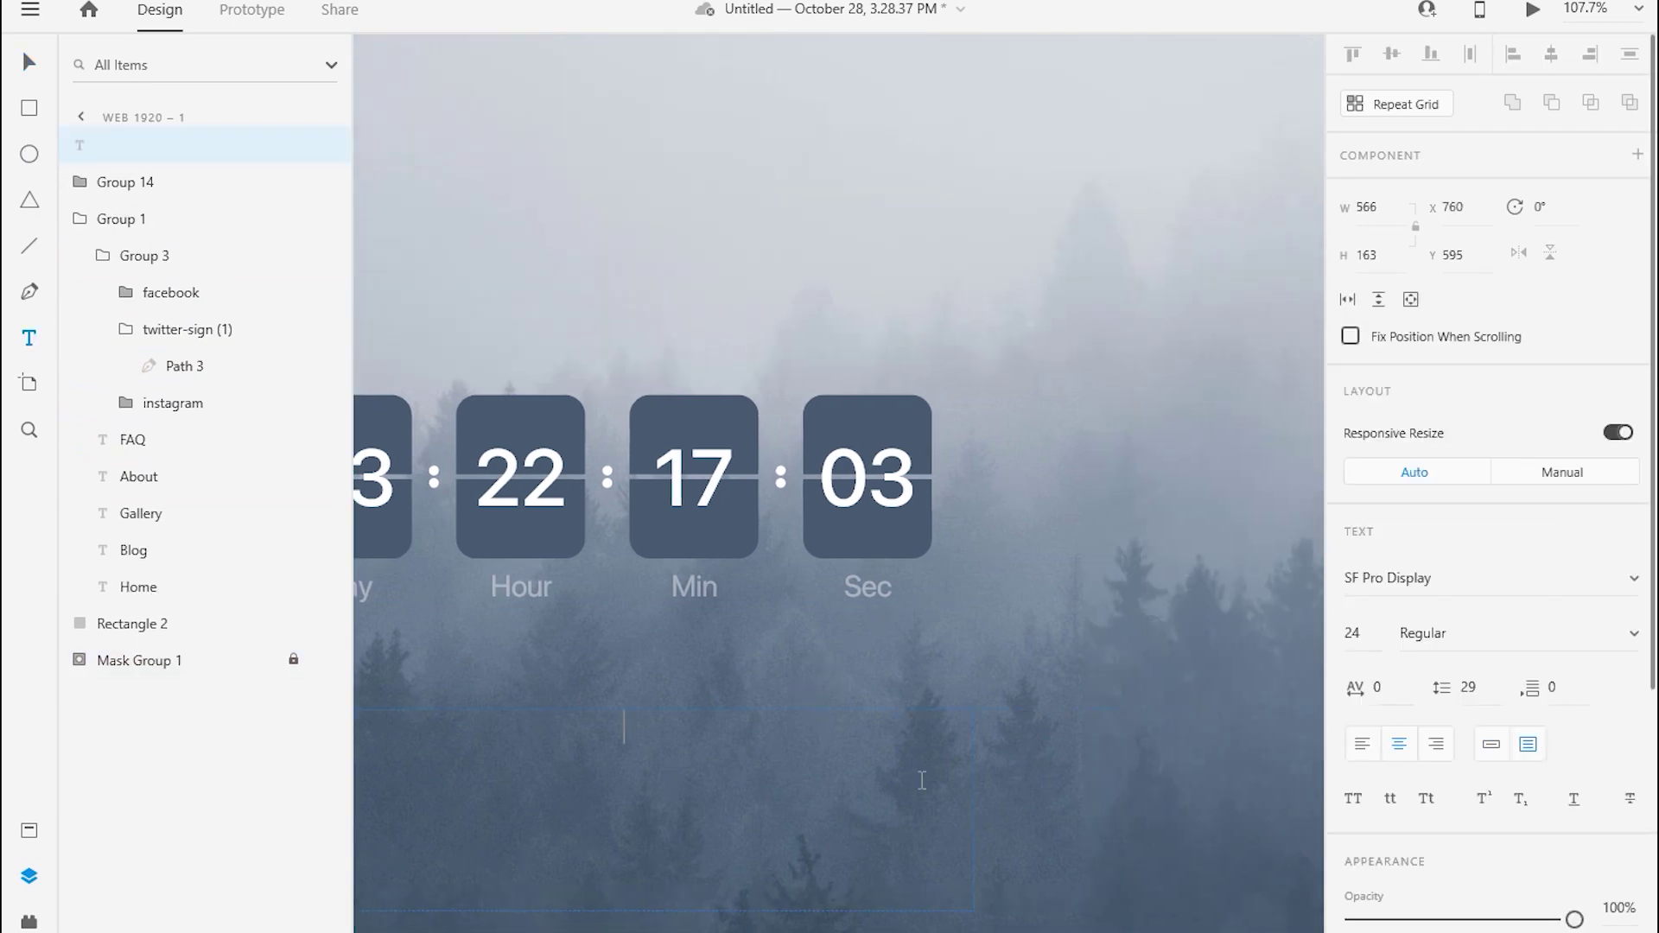
pyautogui.scroll(-2, 1160, 662)
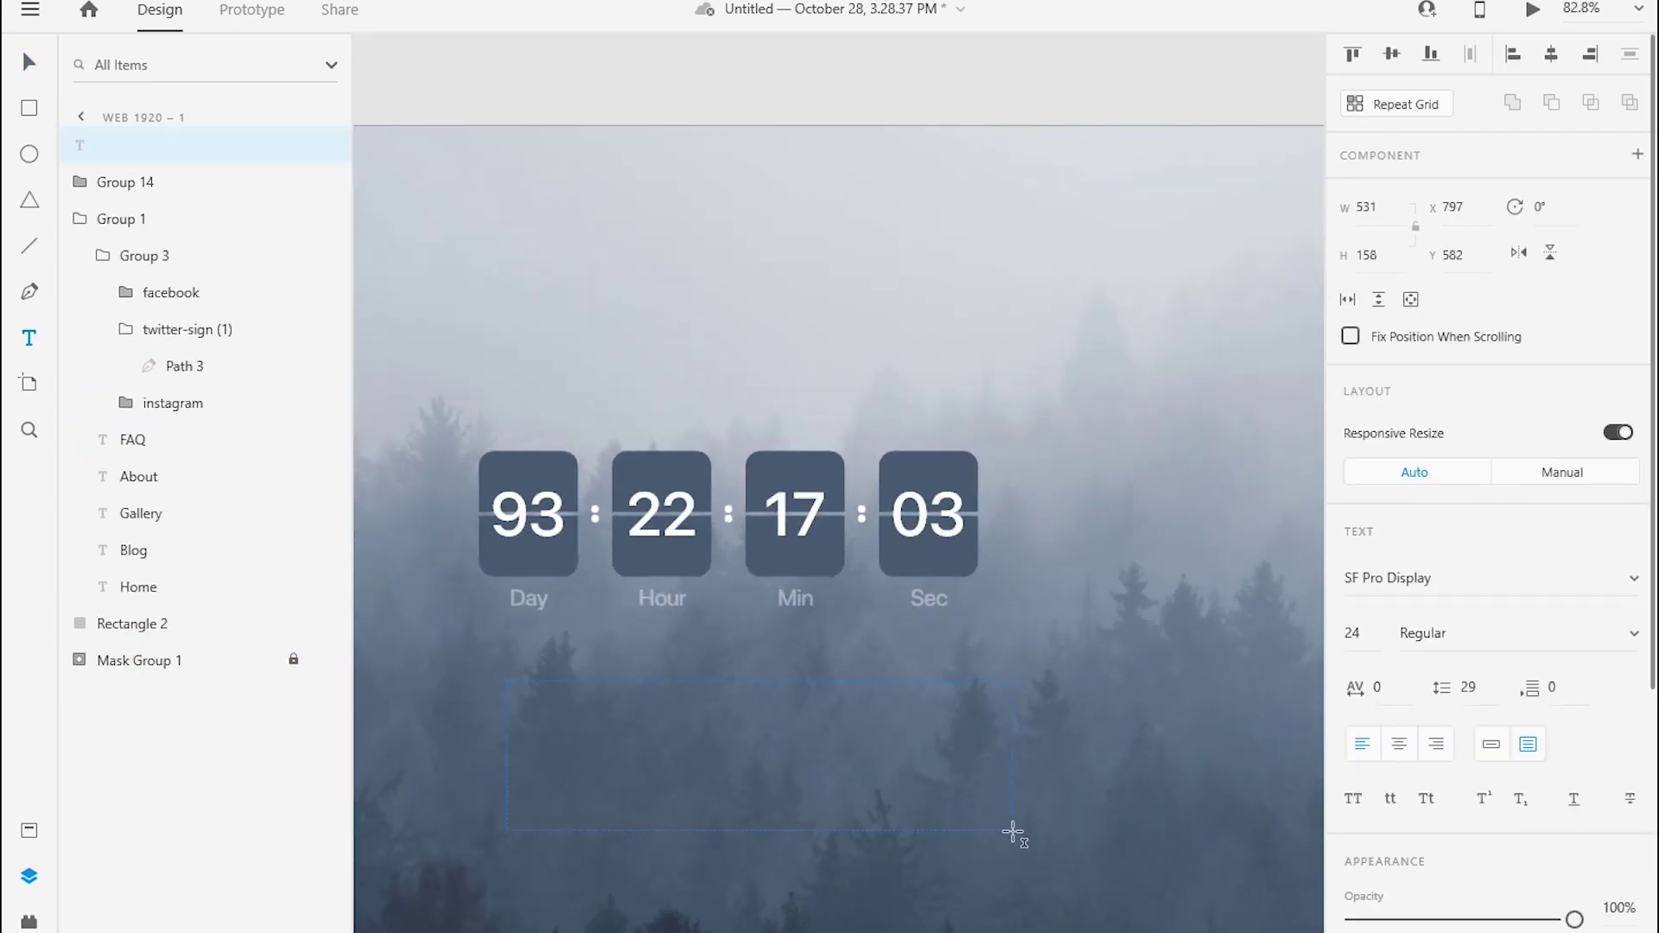
pyautogui.write('scribe')
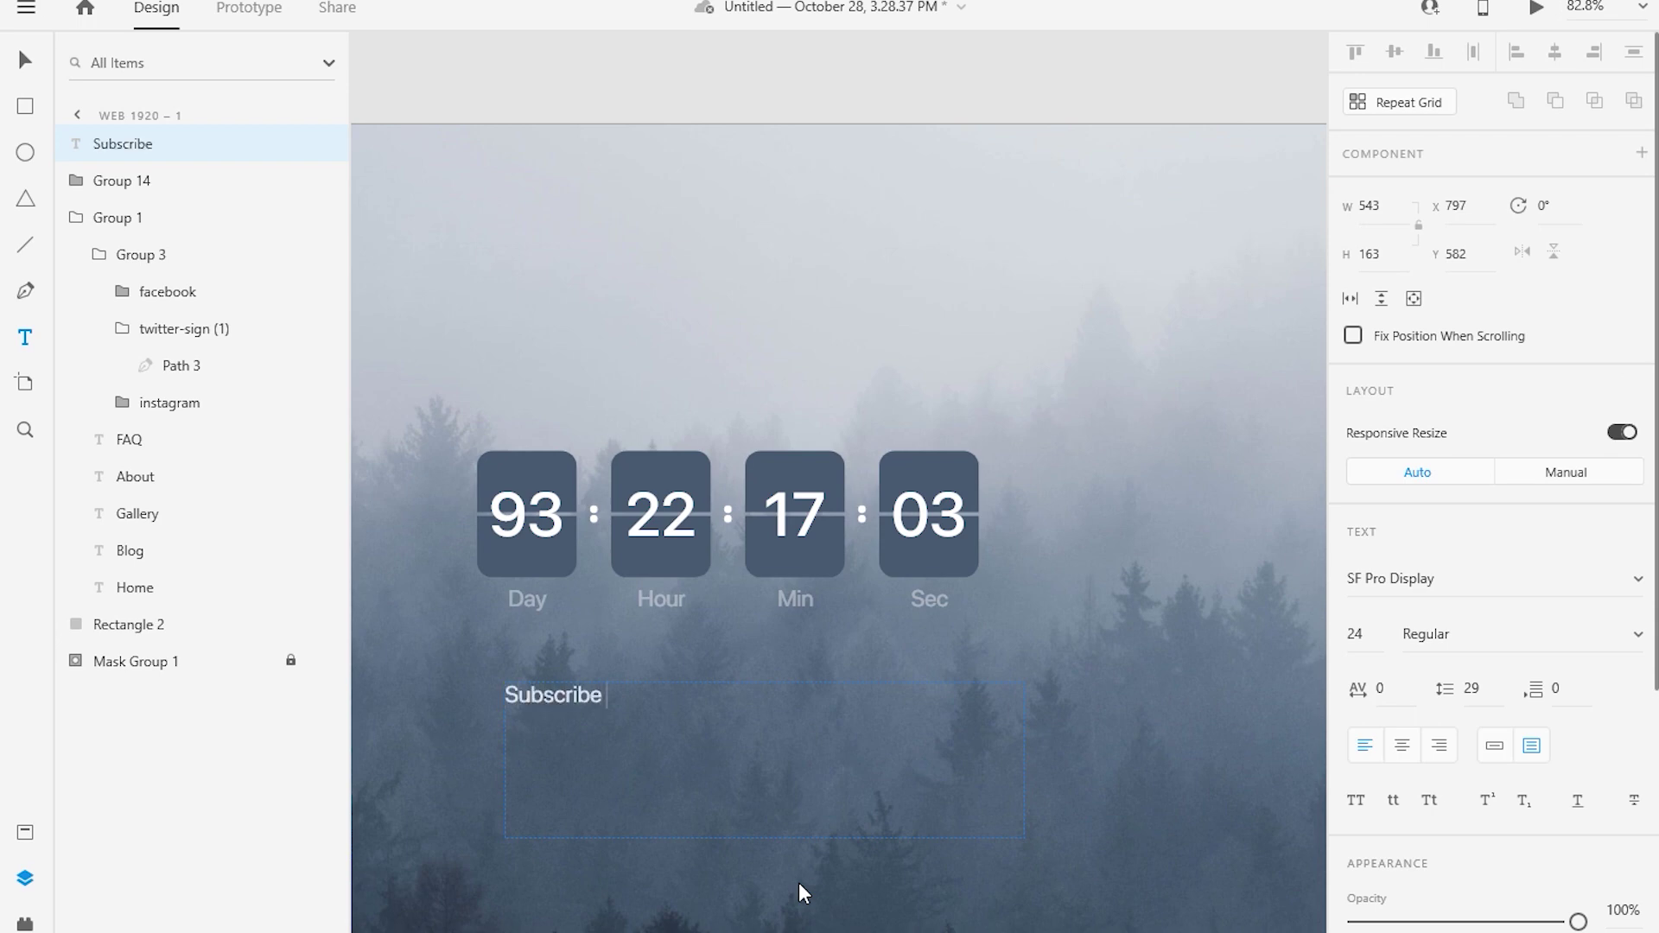
pyautogui.write(' to receive n')
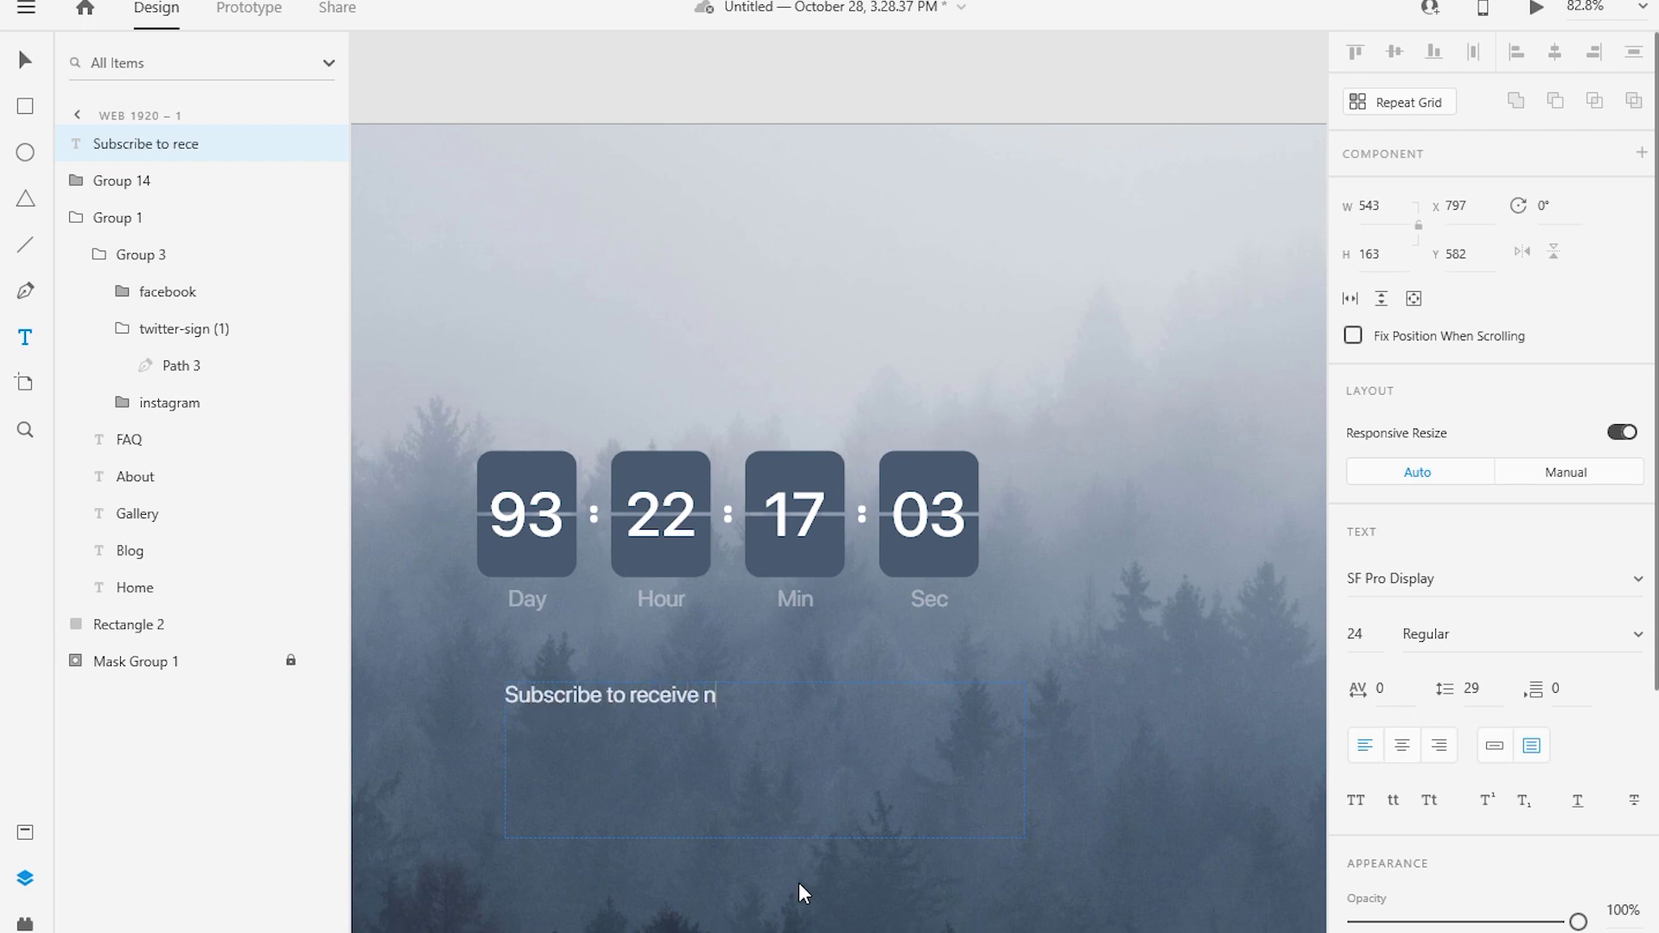
pyautogui.write('otification when we get ready for new tours')
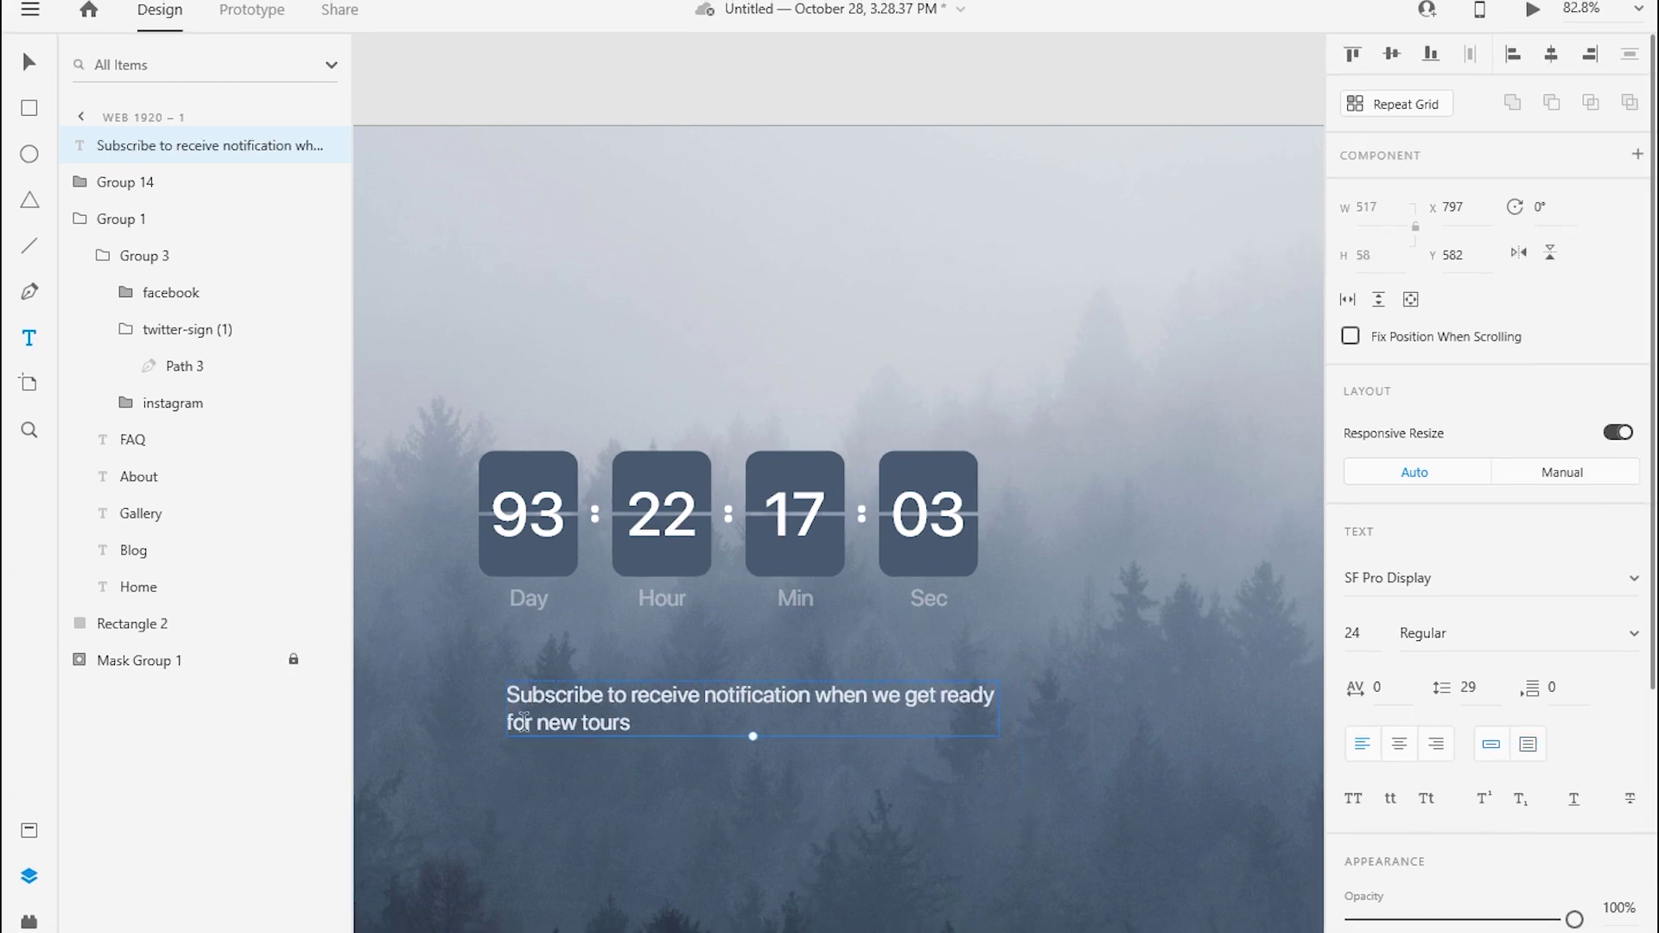
# - Make the subscribe text one auto-width line and check the Sec label's fill colour
pyautogui.click(1491, 744)
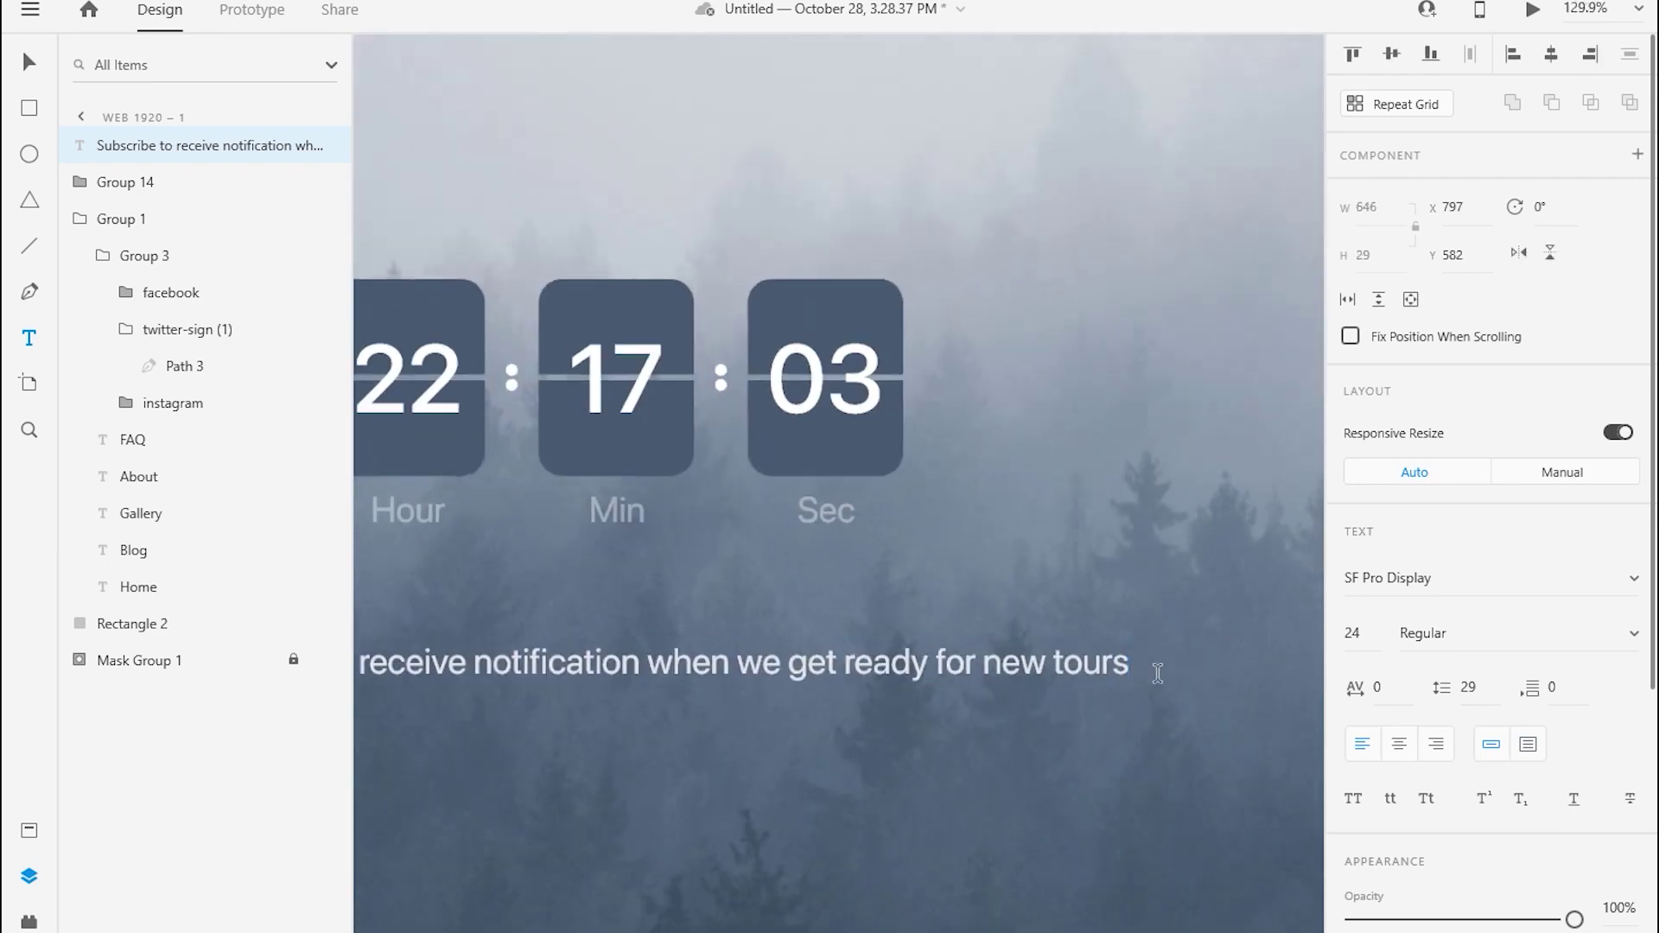
pyautogui.keyDown('ctrl'); pyautogui.scroll(2, 1044, 727); pyautogui.keyUp('ctrl')
pyautogui.keyDown('ctrl'); pyautogui.click(882, 538); pyautogui.keyUp('ctrl')
pyautogui.scroll(-4, 1486, 519)
pyautogui.click(1399, 688)
# - Fade the subscribe sentence to 50% opacity
pyautogui.click(820, 670)
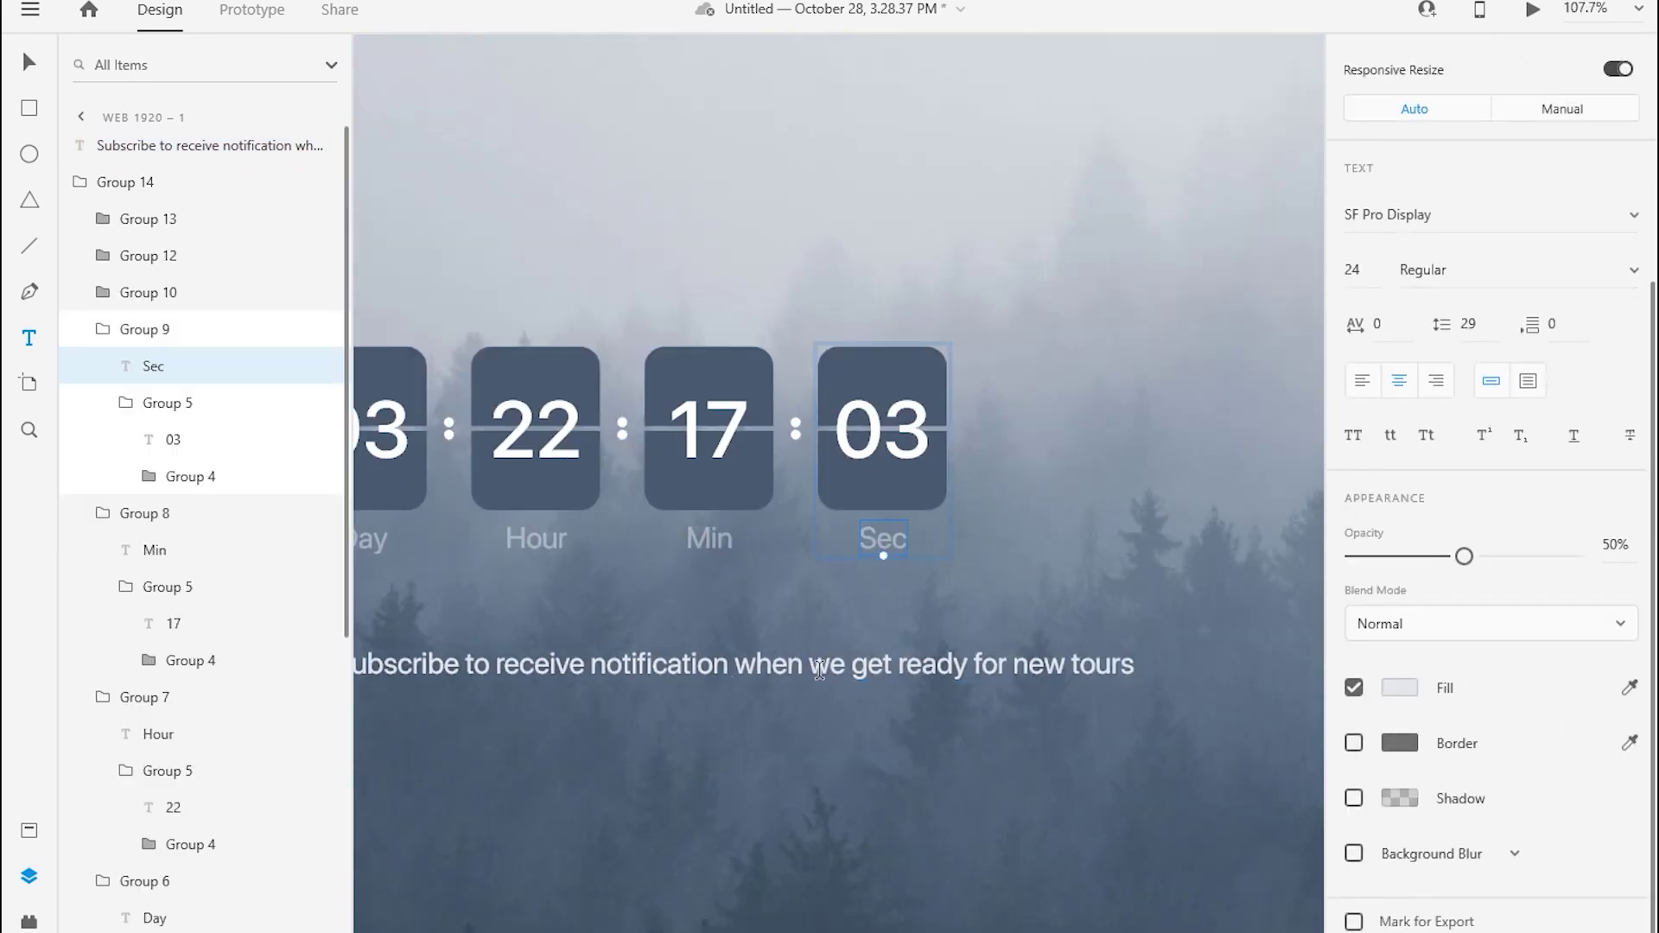
pyautogui.click(1400, 712)
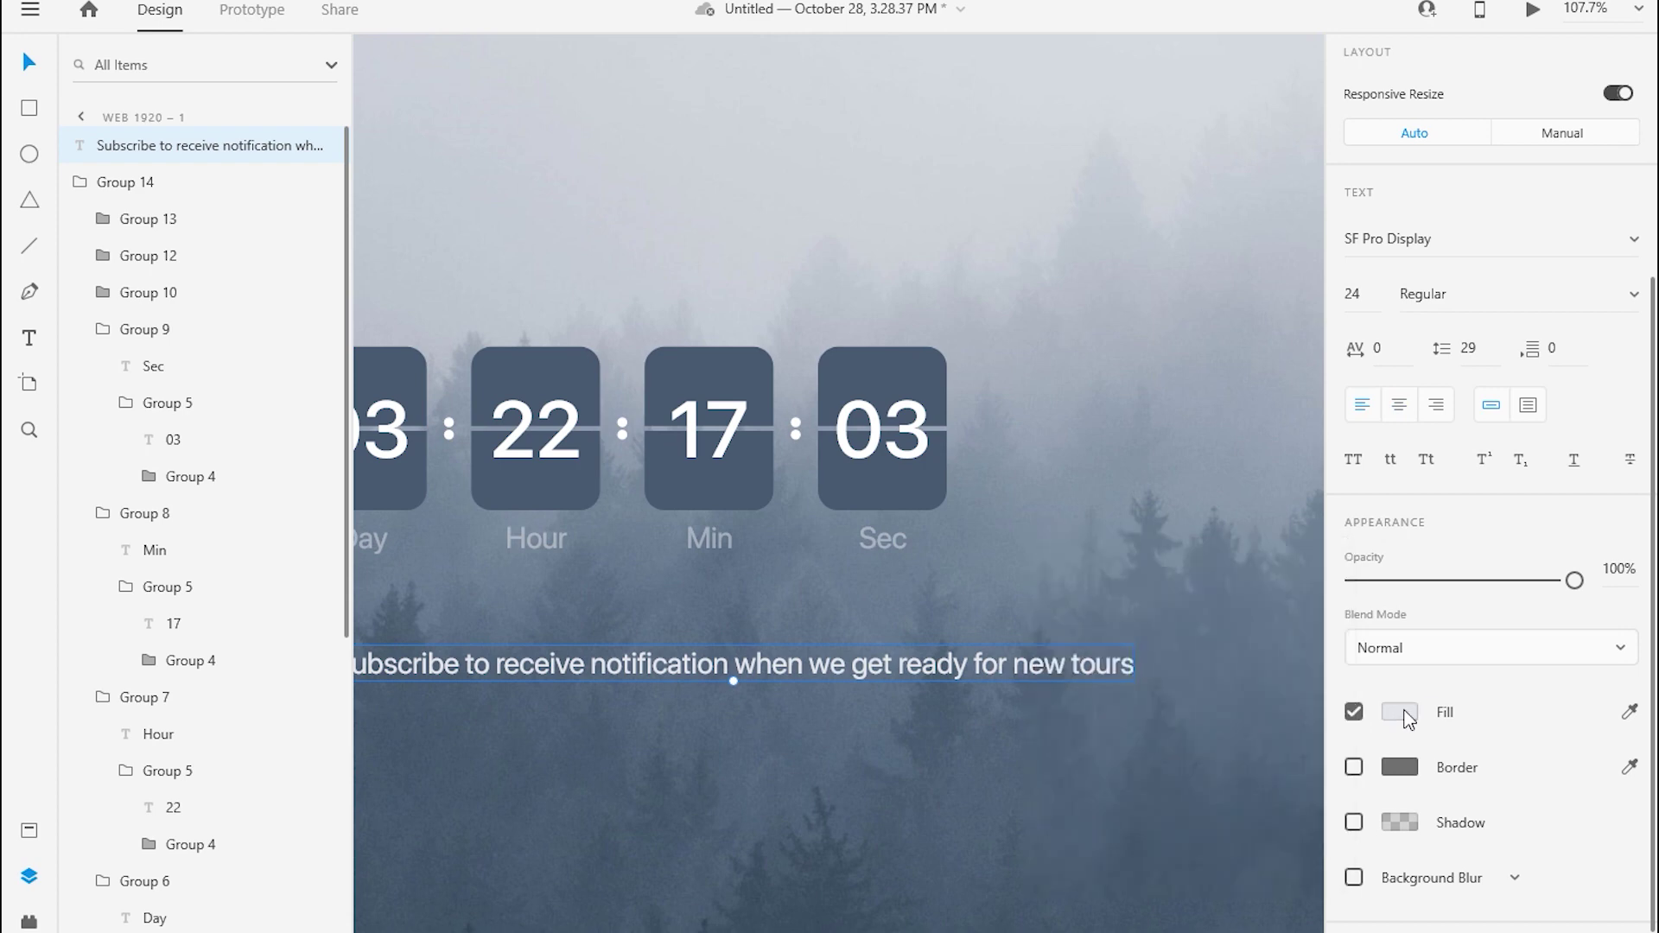
pyautogui.moveTo(1575, 581); pyautogui.dragTo(1451, 580)
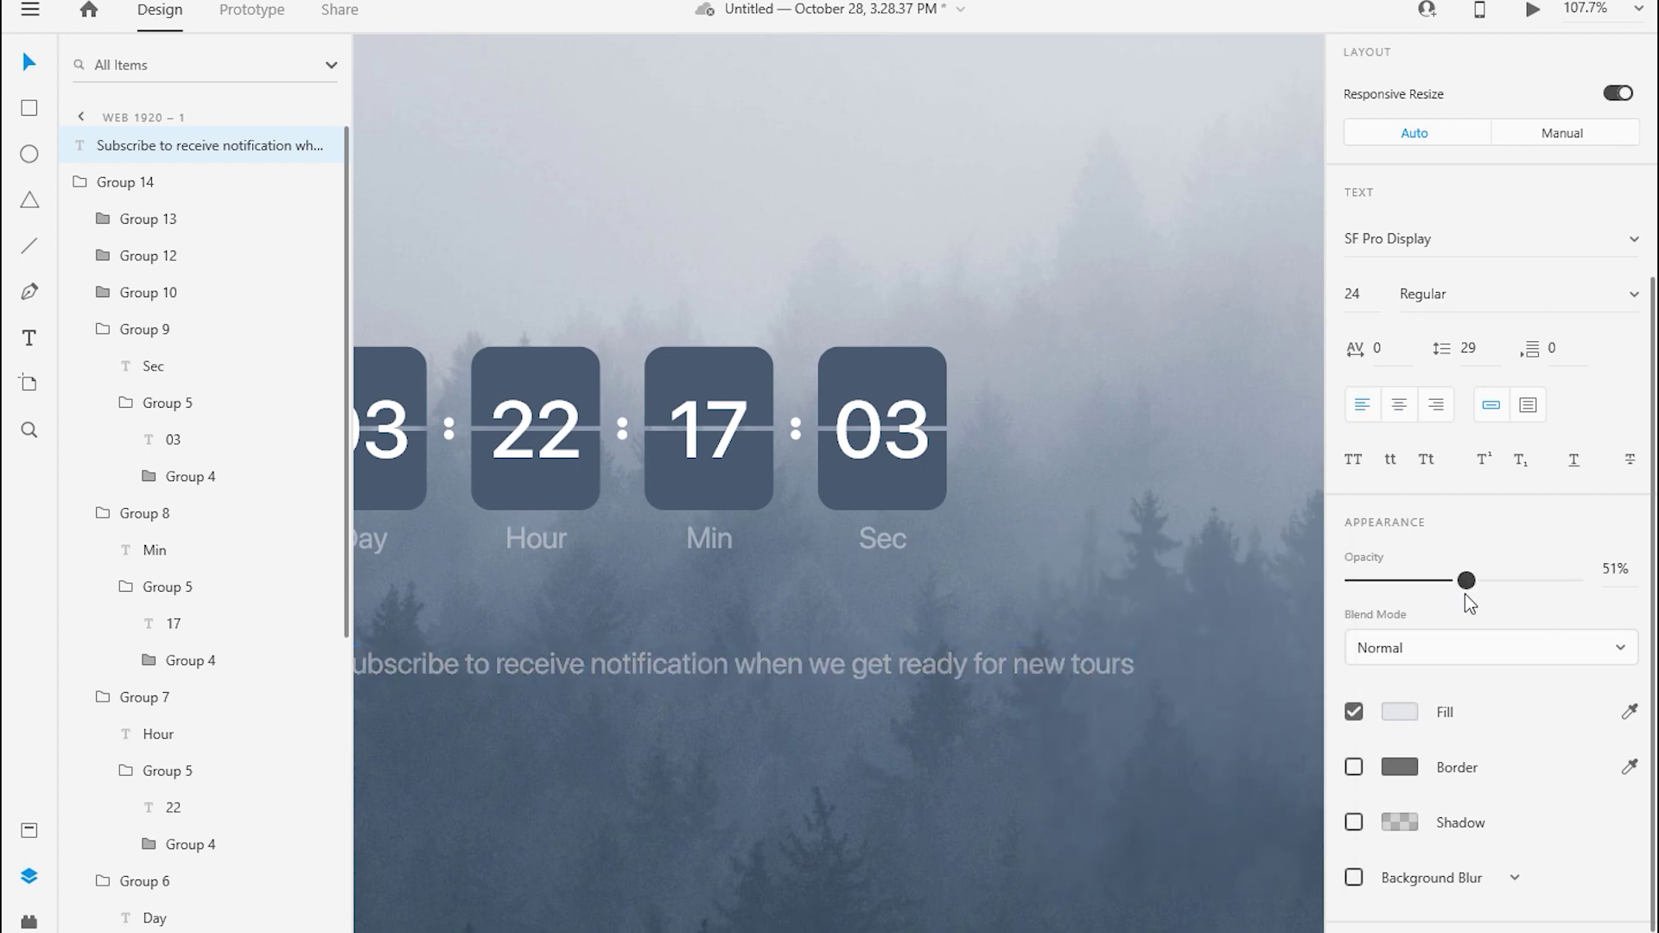
pyautogui.doubleClick(1616, 568)
pyautogui.write('50')
pyautogui.press('Return')
# - Centre the countdown and subscribe line horizontally, then zoom out to the whole page
pyautogui.keyDown('ctrl'); pyautogui.scroll(-2, 944, 733); pyautogui.keyUp('ctrl')
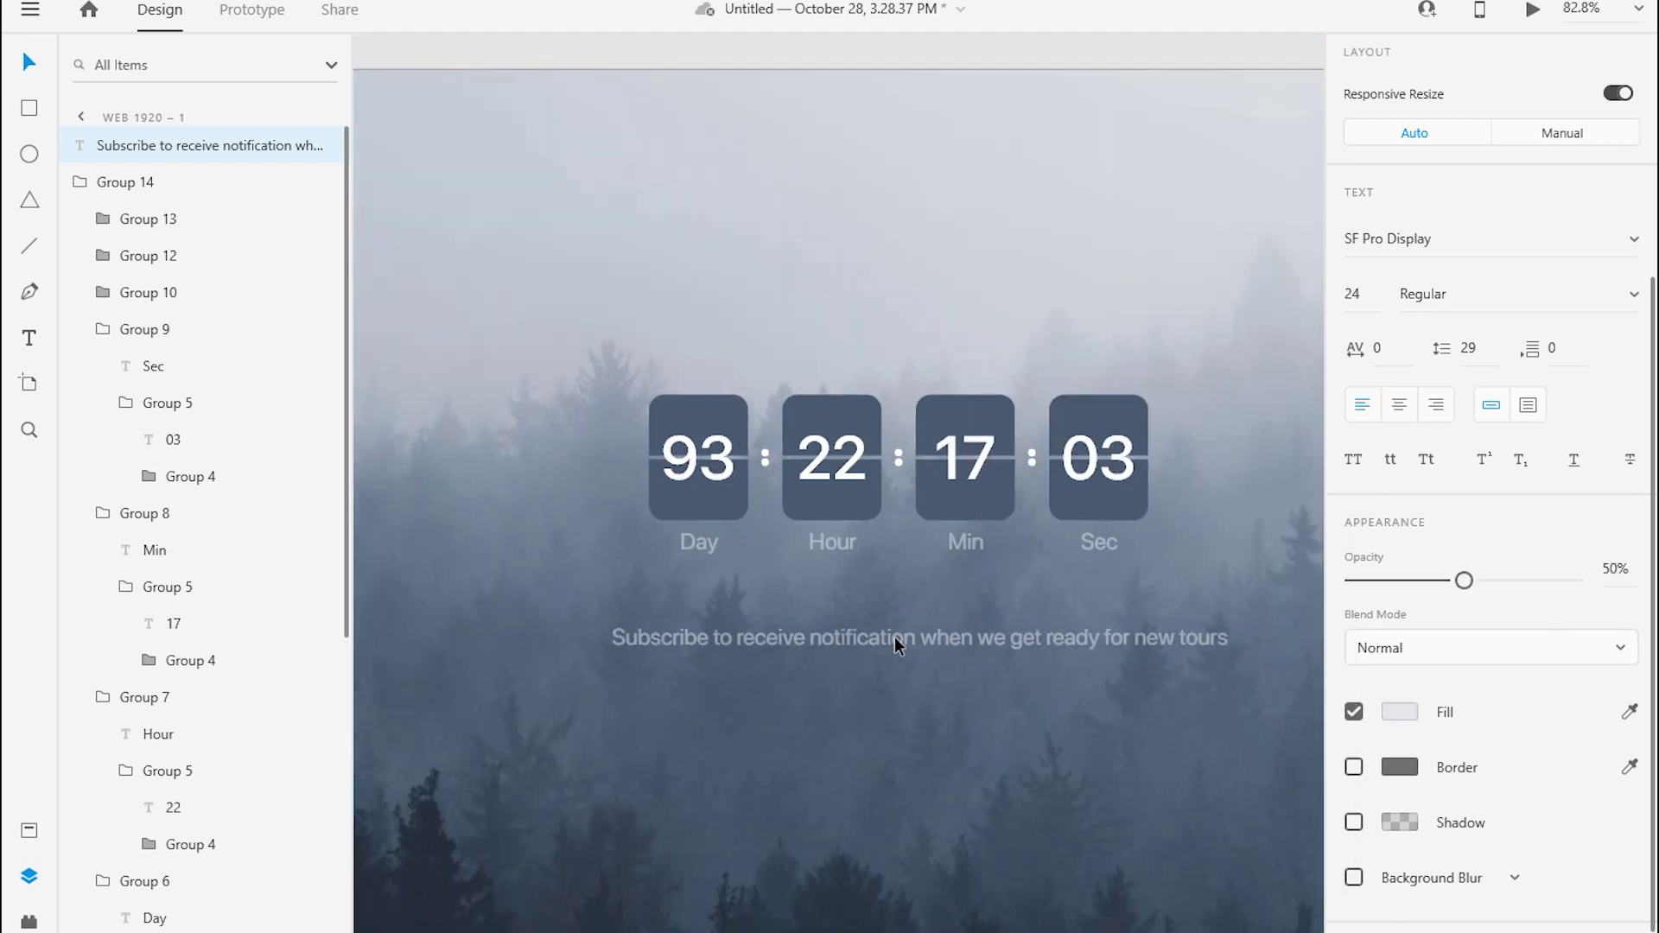
pyautogui.keyDown('shift'); pyautogui.click(859, 475); pyautogui.keyUp('shift')
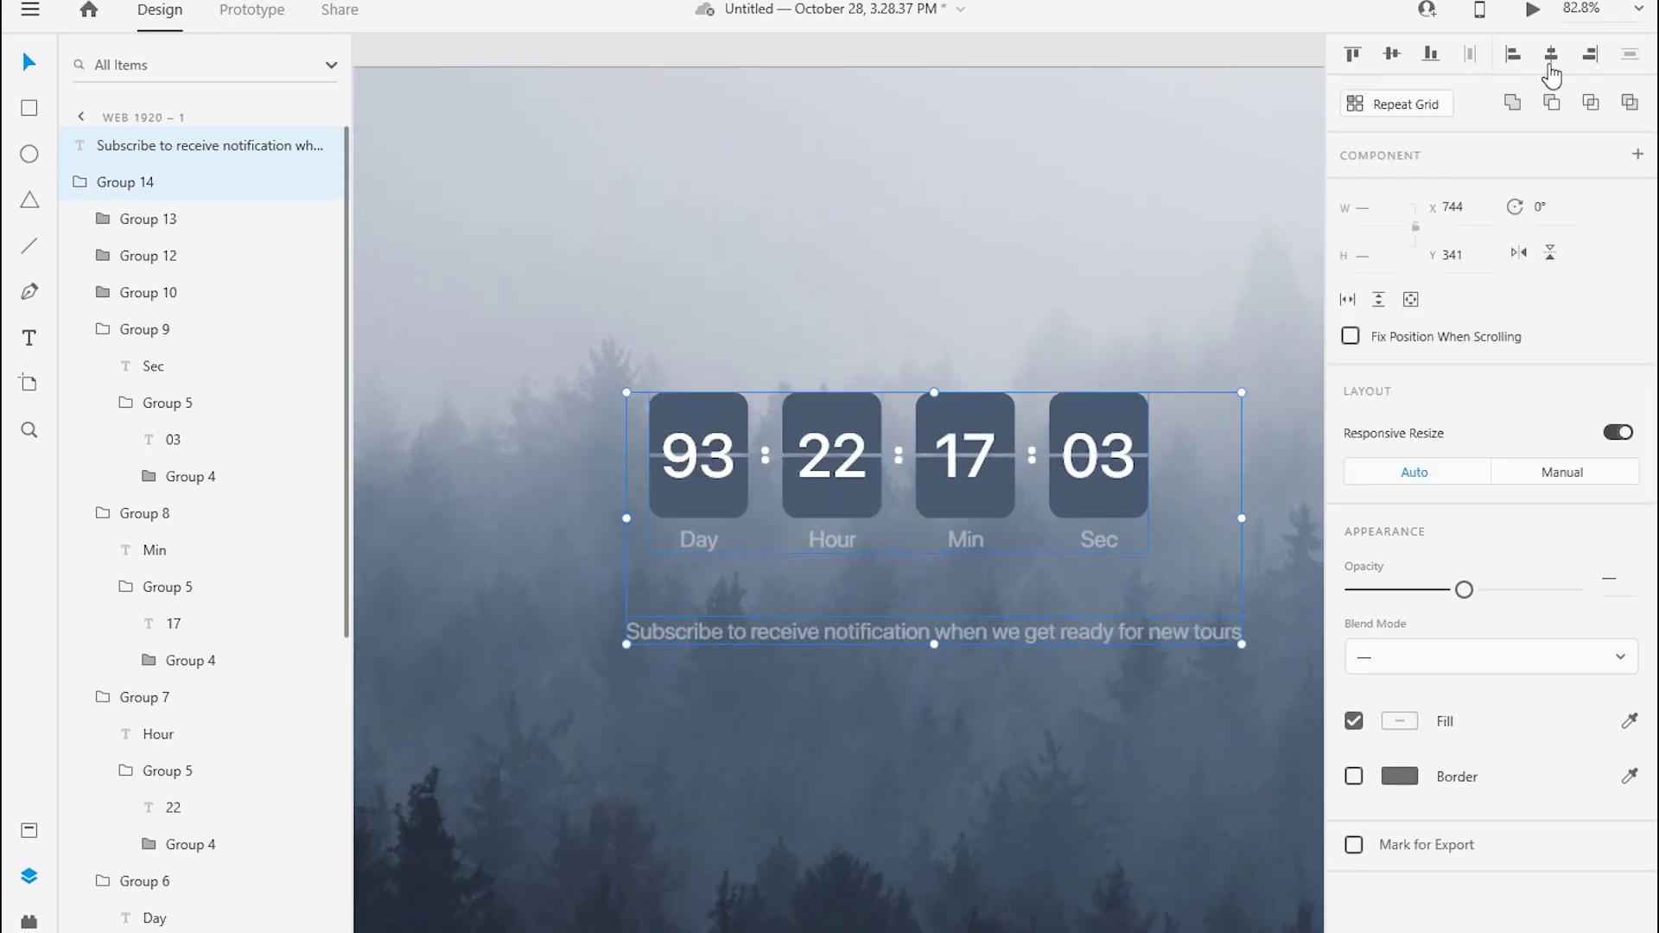
pyautogui.click(1548, 68)
pyautogui.click(1062, 786)
pyautogui.hotkey('ctrl', '0')
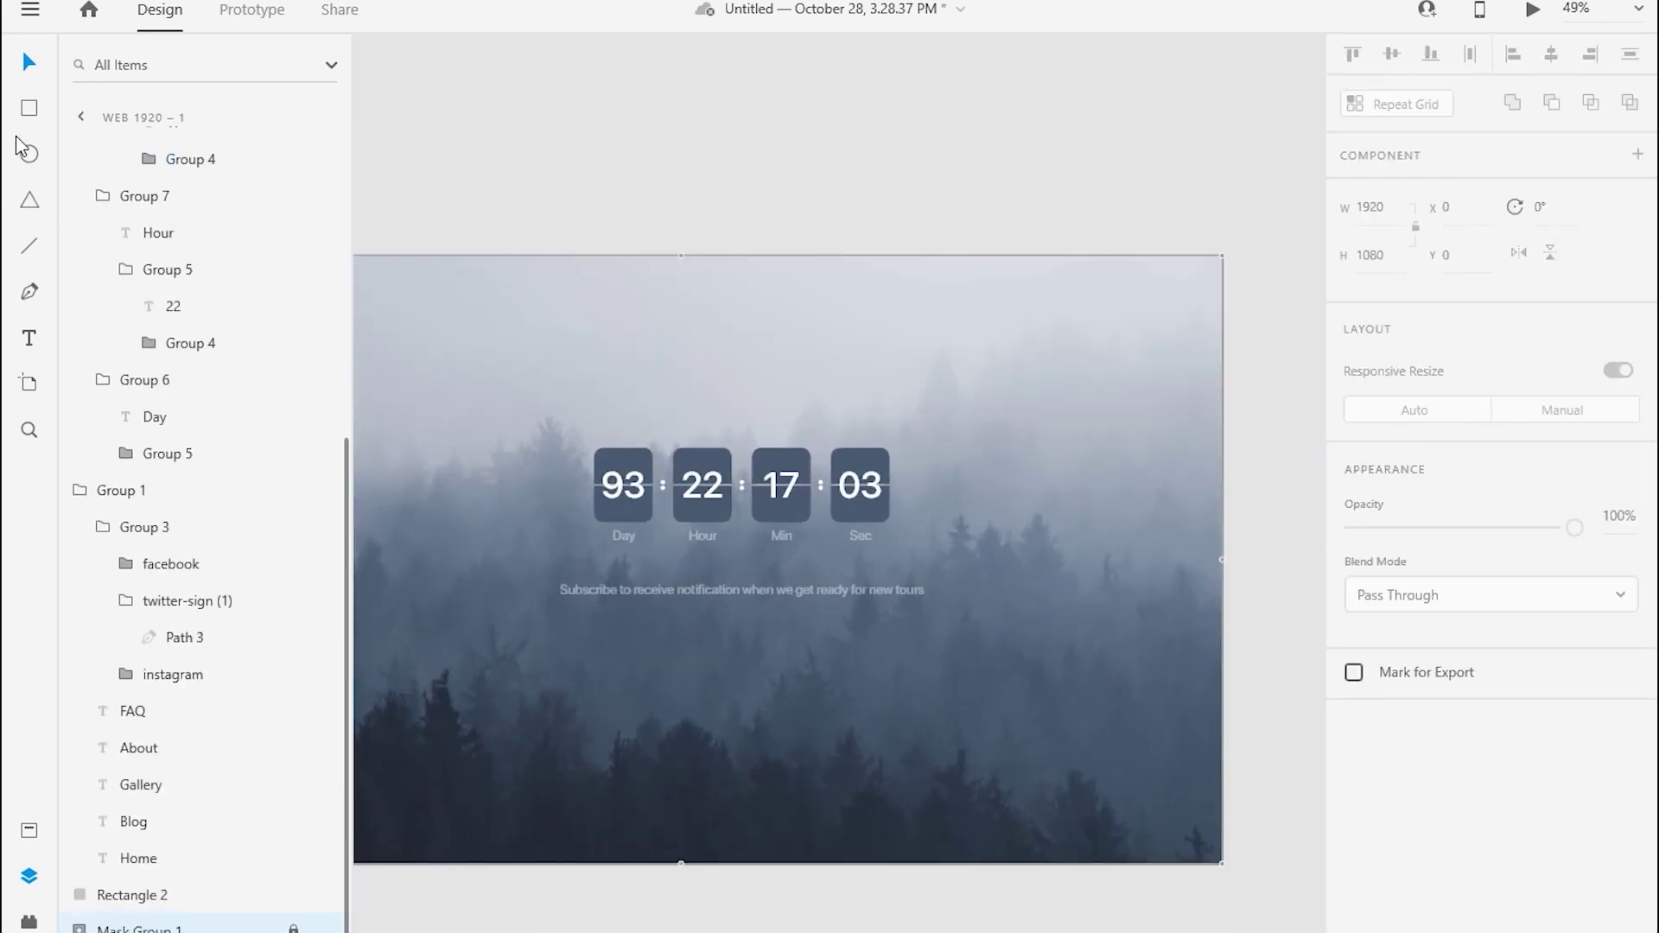
# - Draw a rectangle below the subscribe line and size it to 624 × 64
pyautogui.moveTo(567, 674); pyautogui.dragTo(987, 743)
pyautogui.click(1369, 208)
pyautogui.write('196')
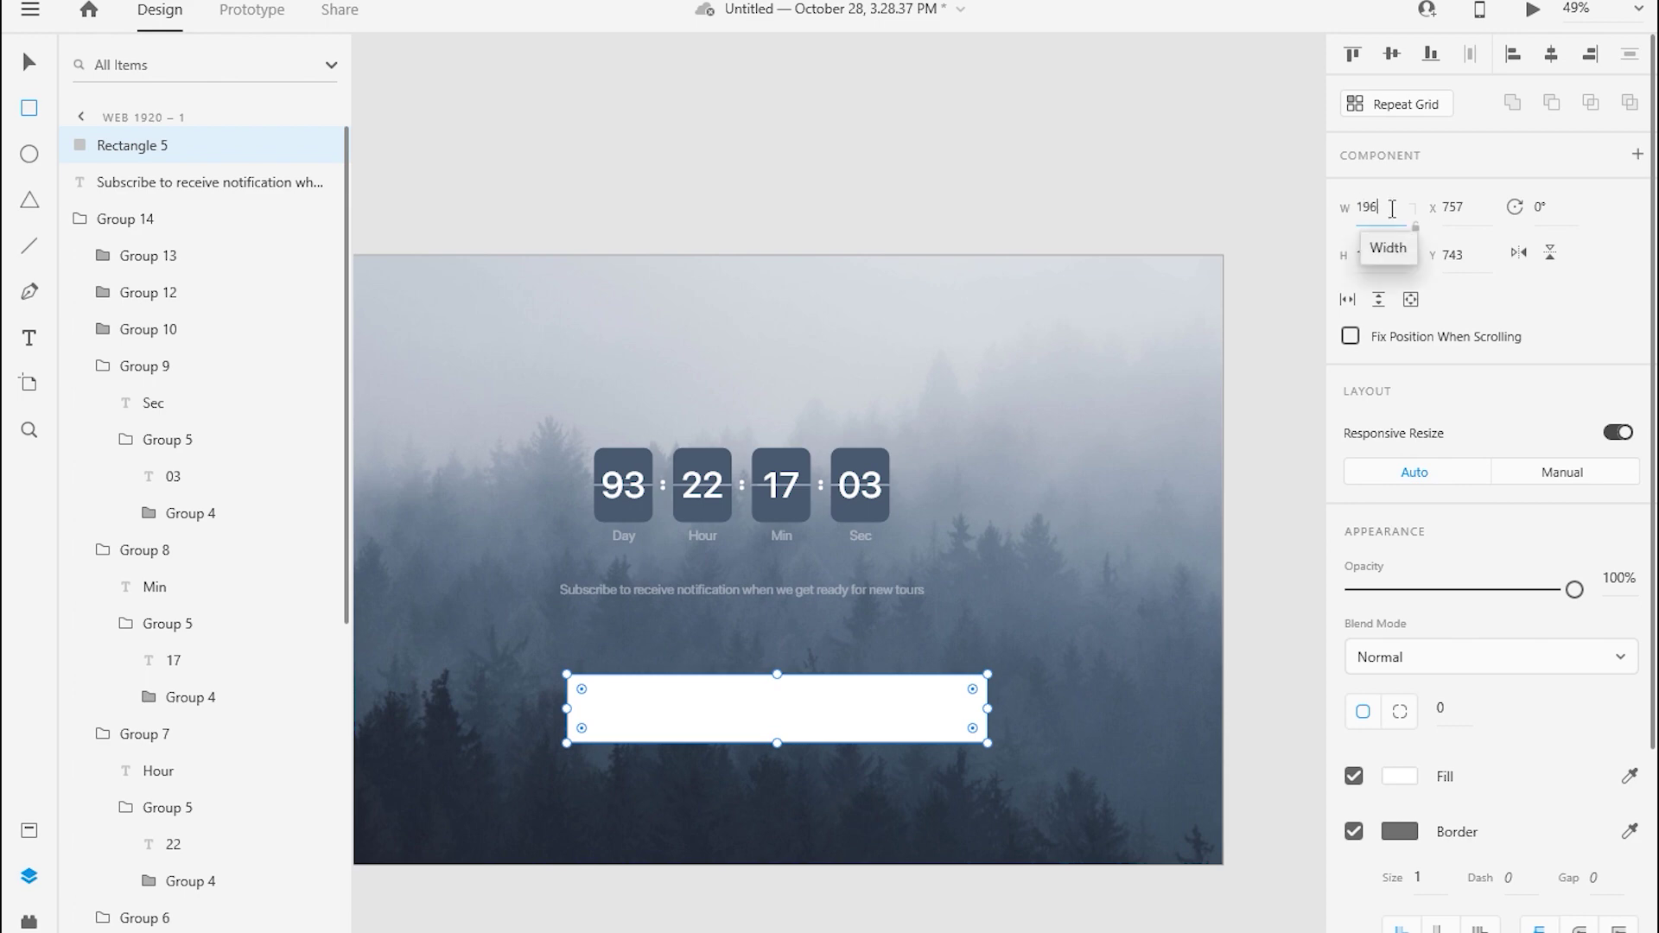
pyautogui.press('Return')
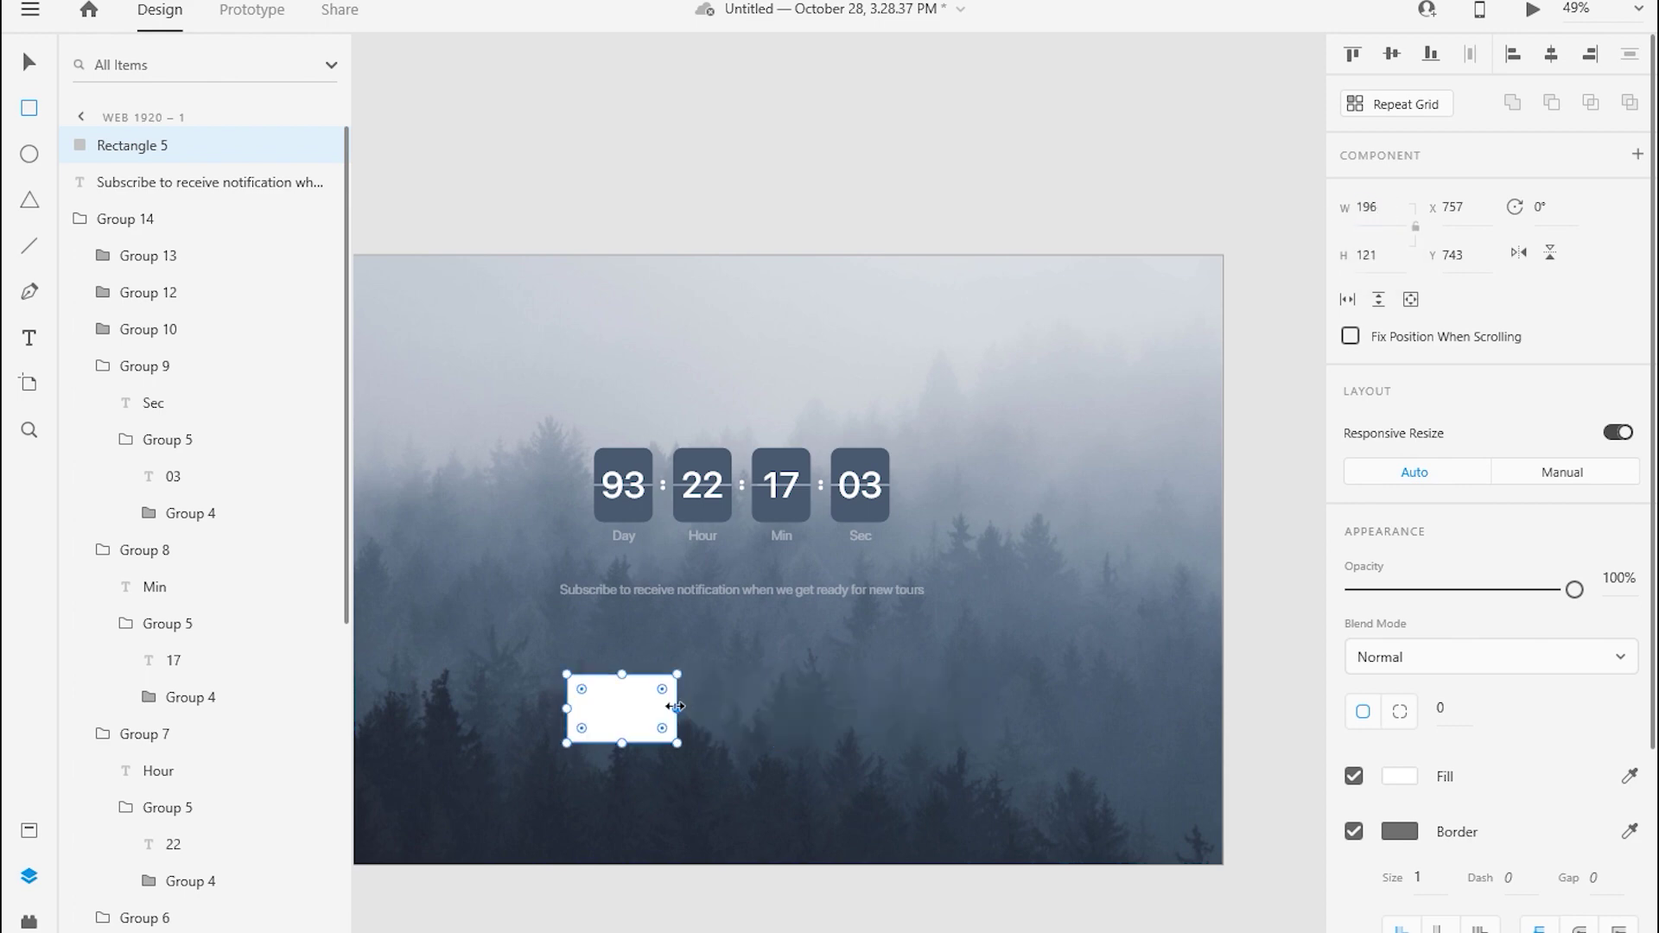
pyautogui.moveTo(678, 707); pyautogui.dragTo(943, 676)
pyautogui.moveTo(748, 742); pyautogui.dragTo(748, 710)
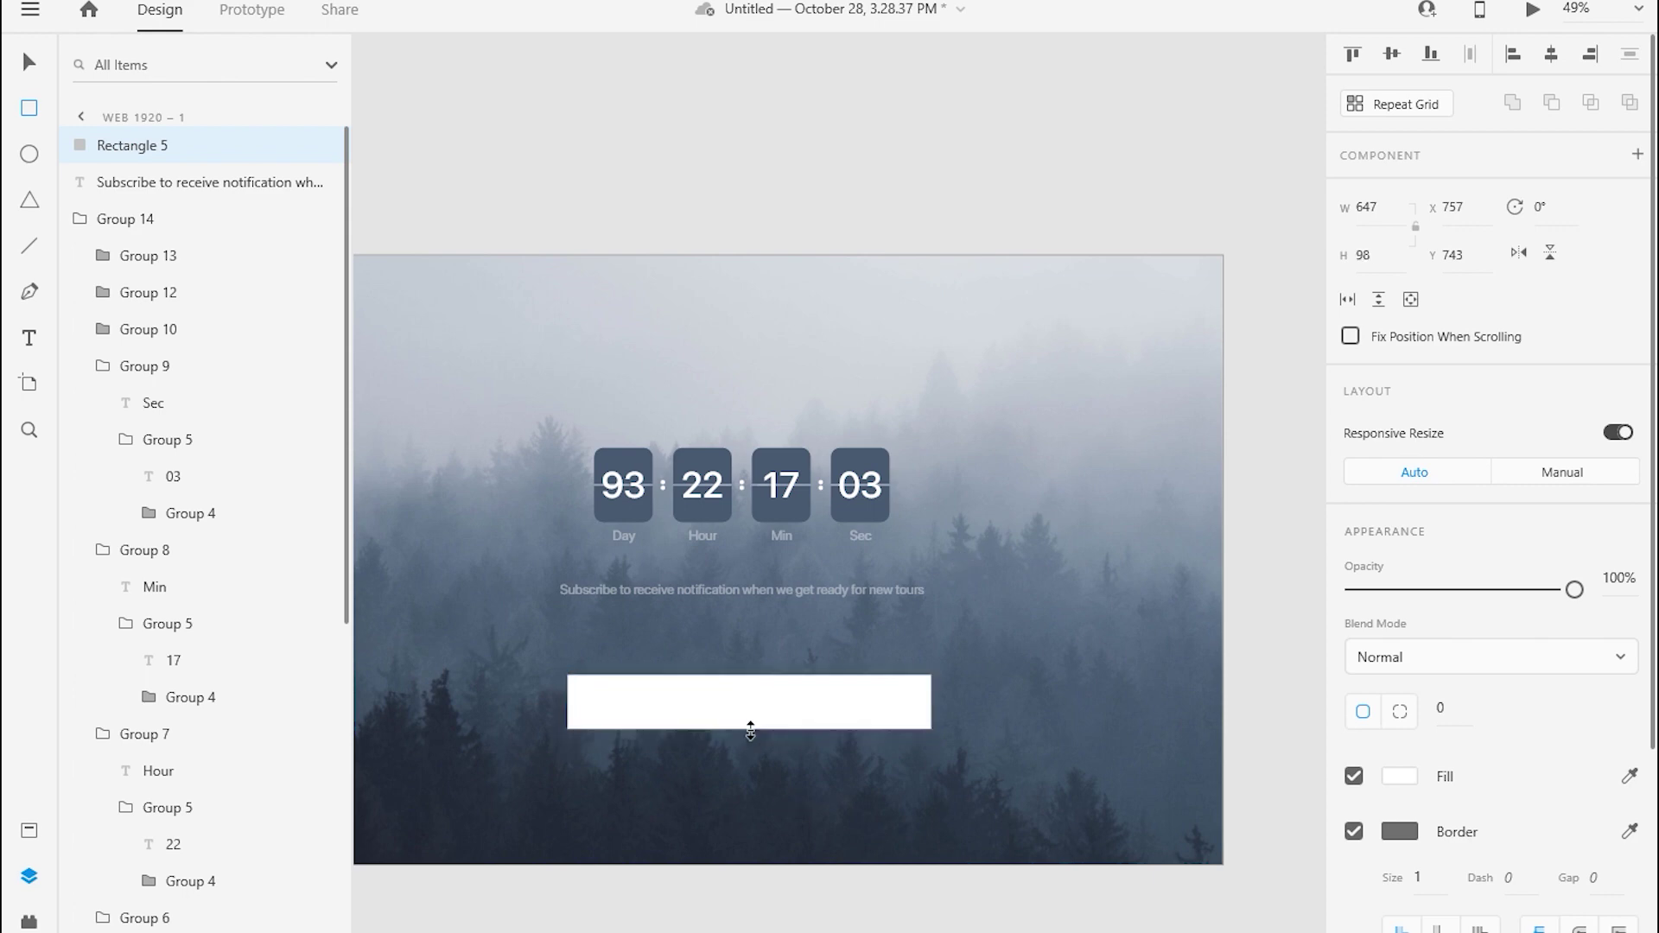
pyautogui.press('Return')
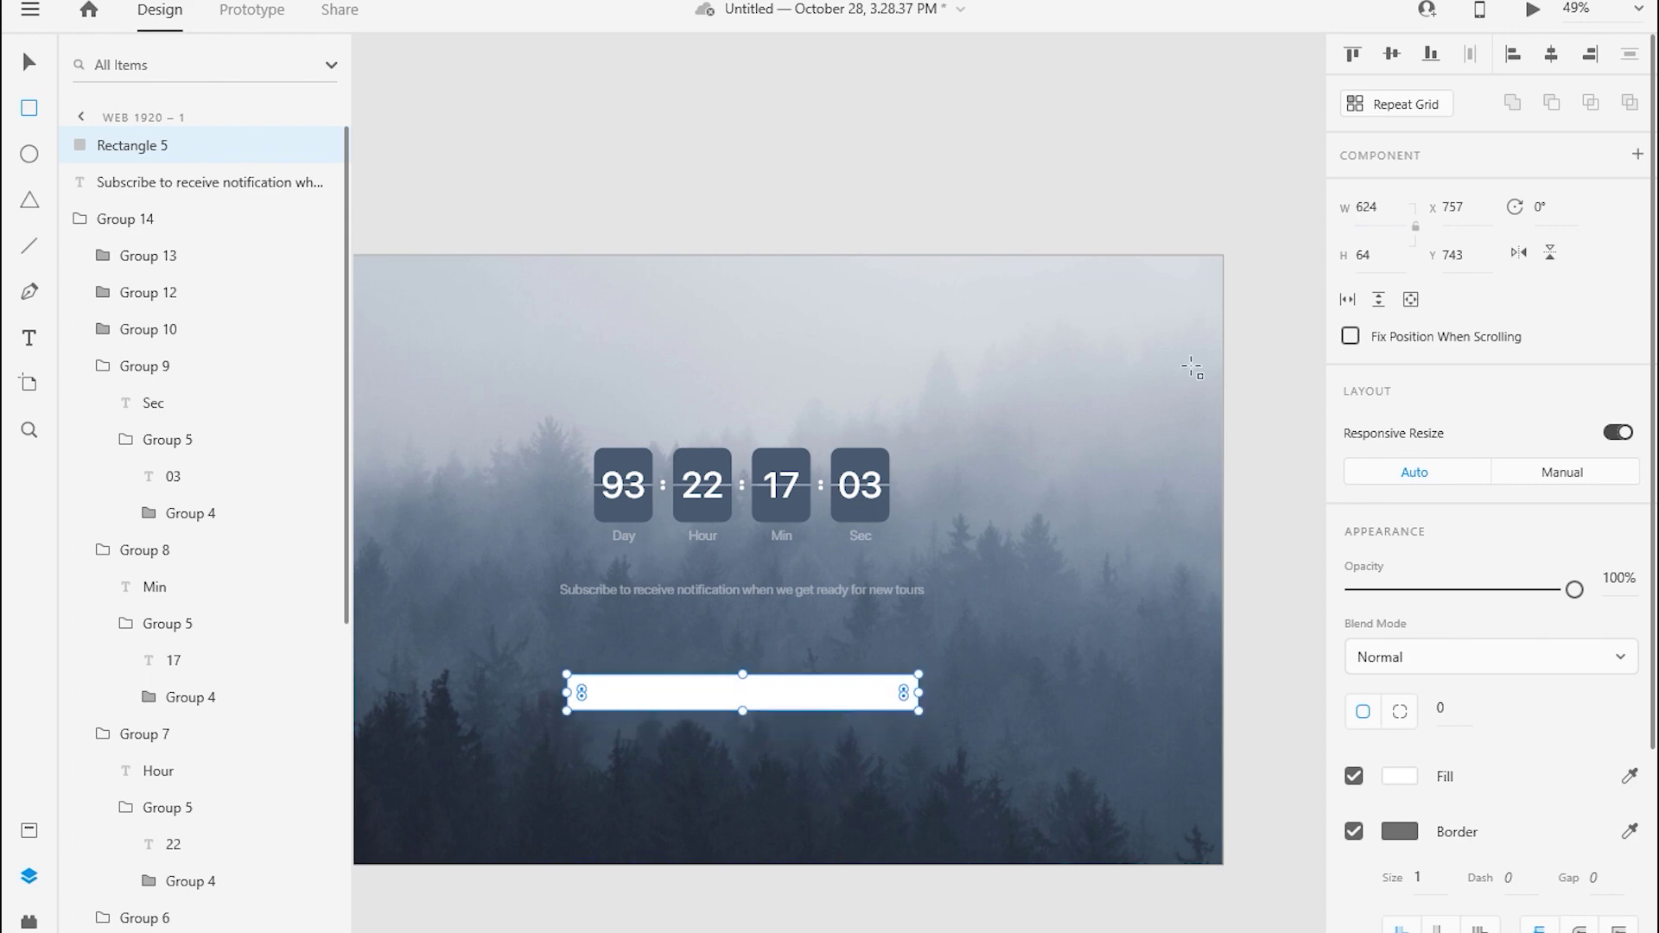
pyautogui.keyDown('ctrl'); pyautogui.scroll(5, 691, 702); pyautogui.keyUp('ctrl')
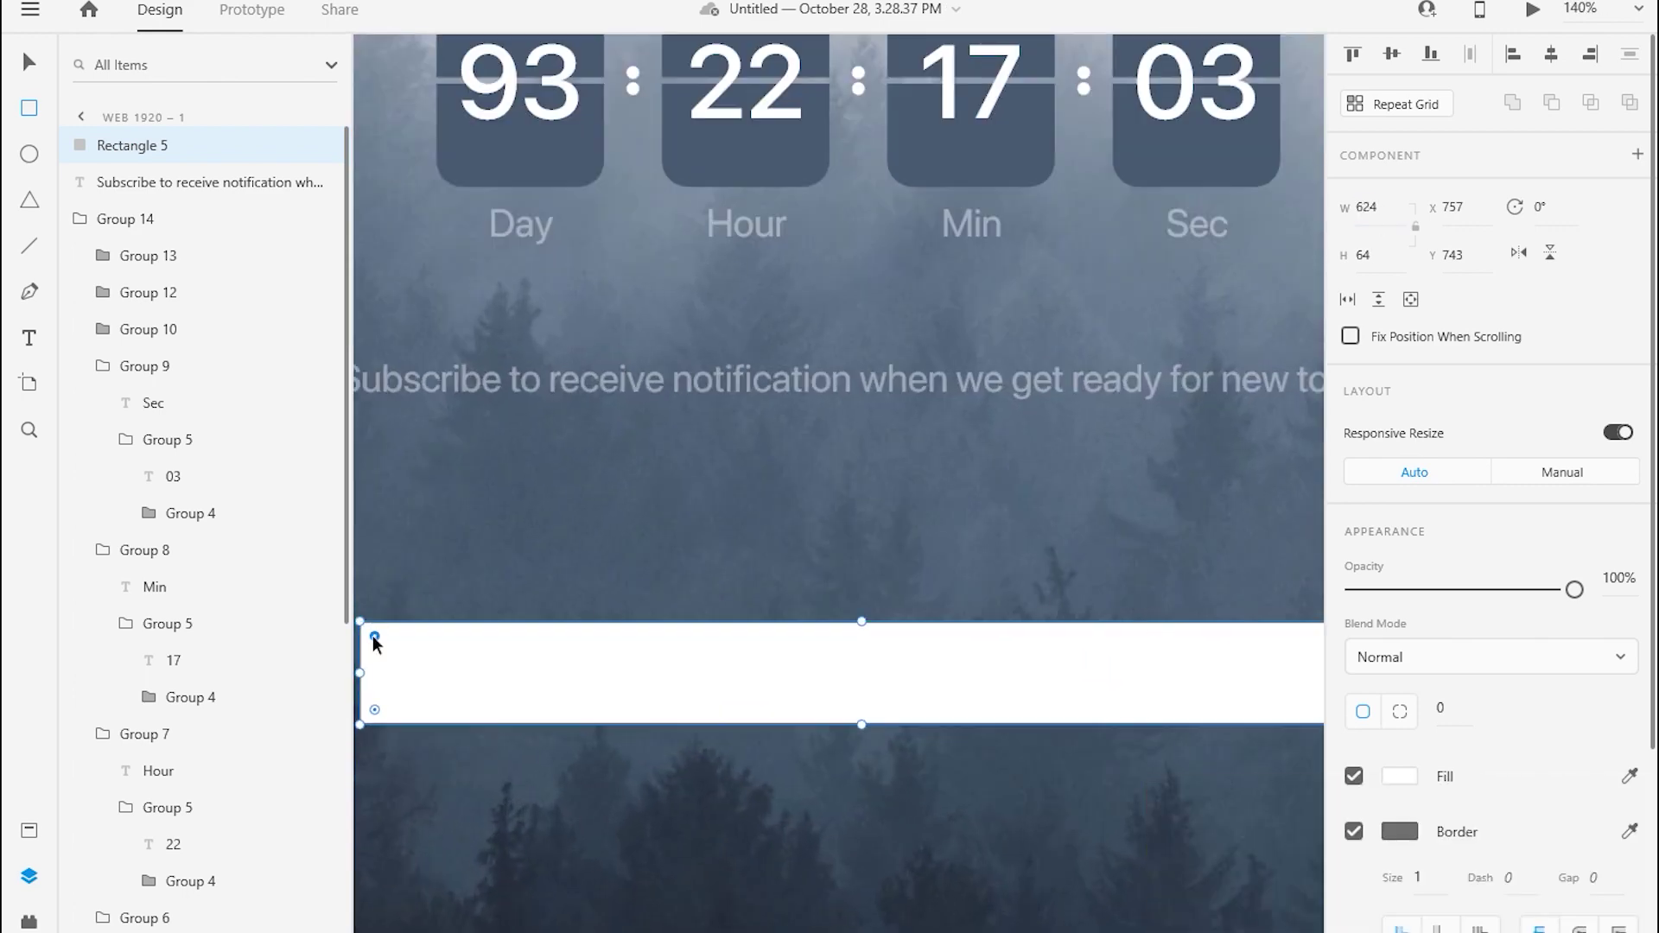
# - Round the bar fully, fill it #B2BAC5, remove its border, and set opacity near 50%
pyautogui.moveTo(374, 636); pyautogui.dragTo(475, 651)
pyautogui.scroll(-3, 818, 677)
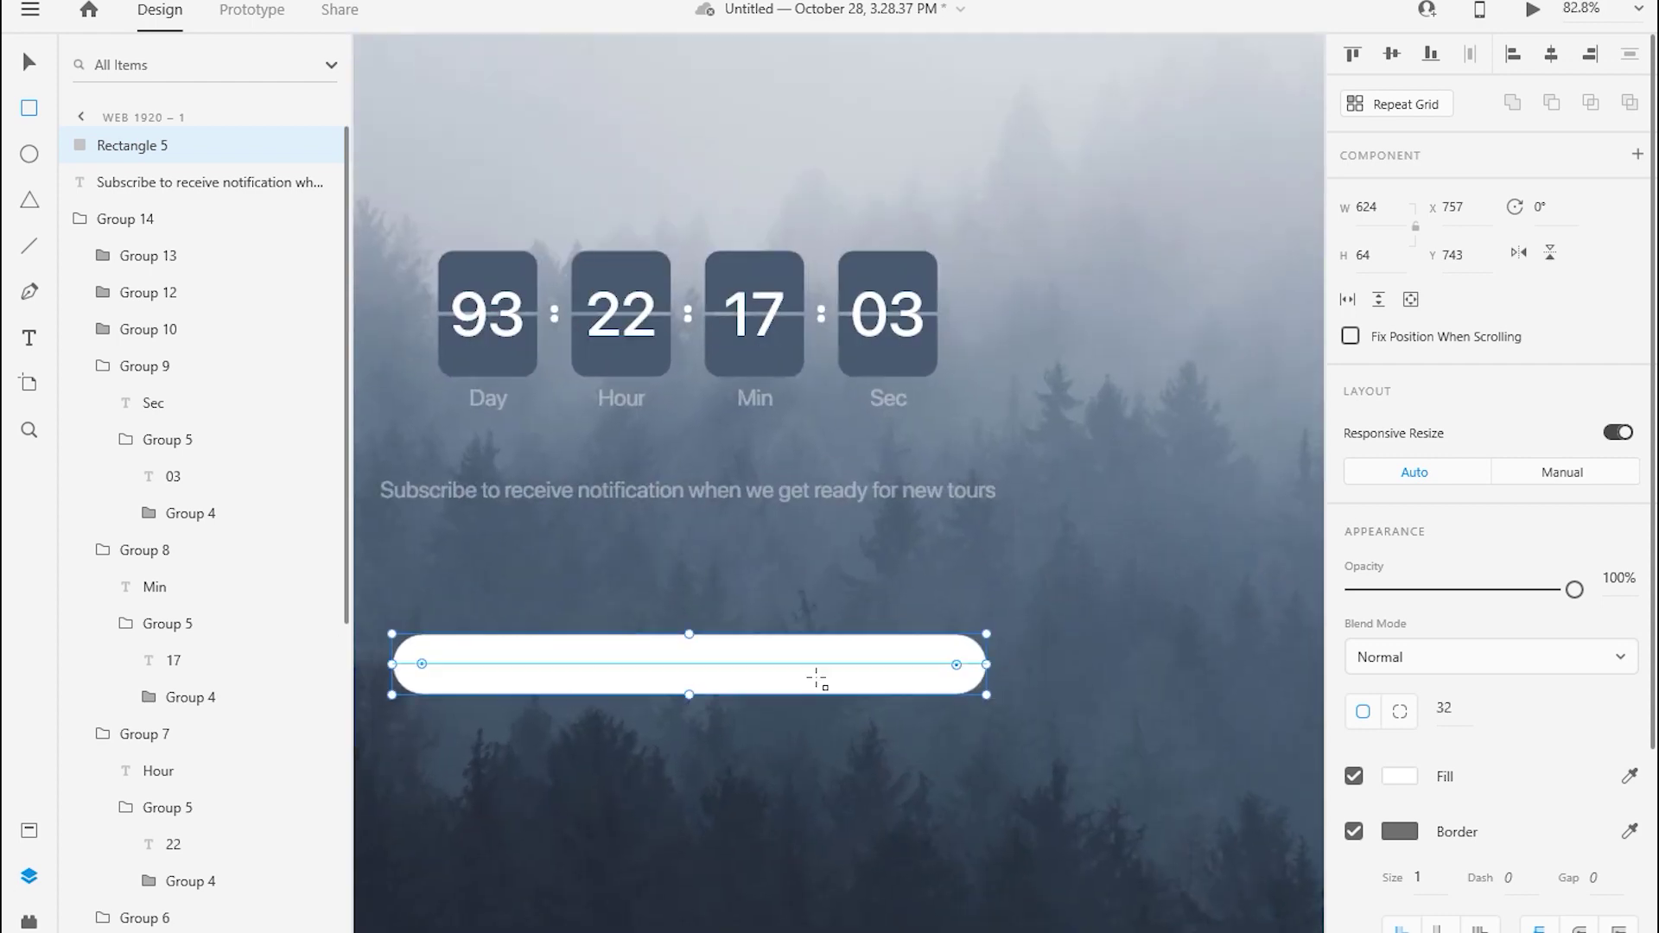
pyautogui.click(1400, 776)
pyautogui.write('B2bA')
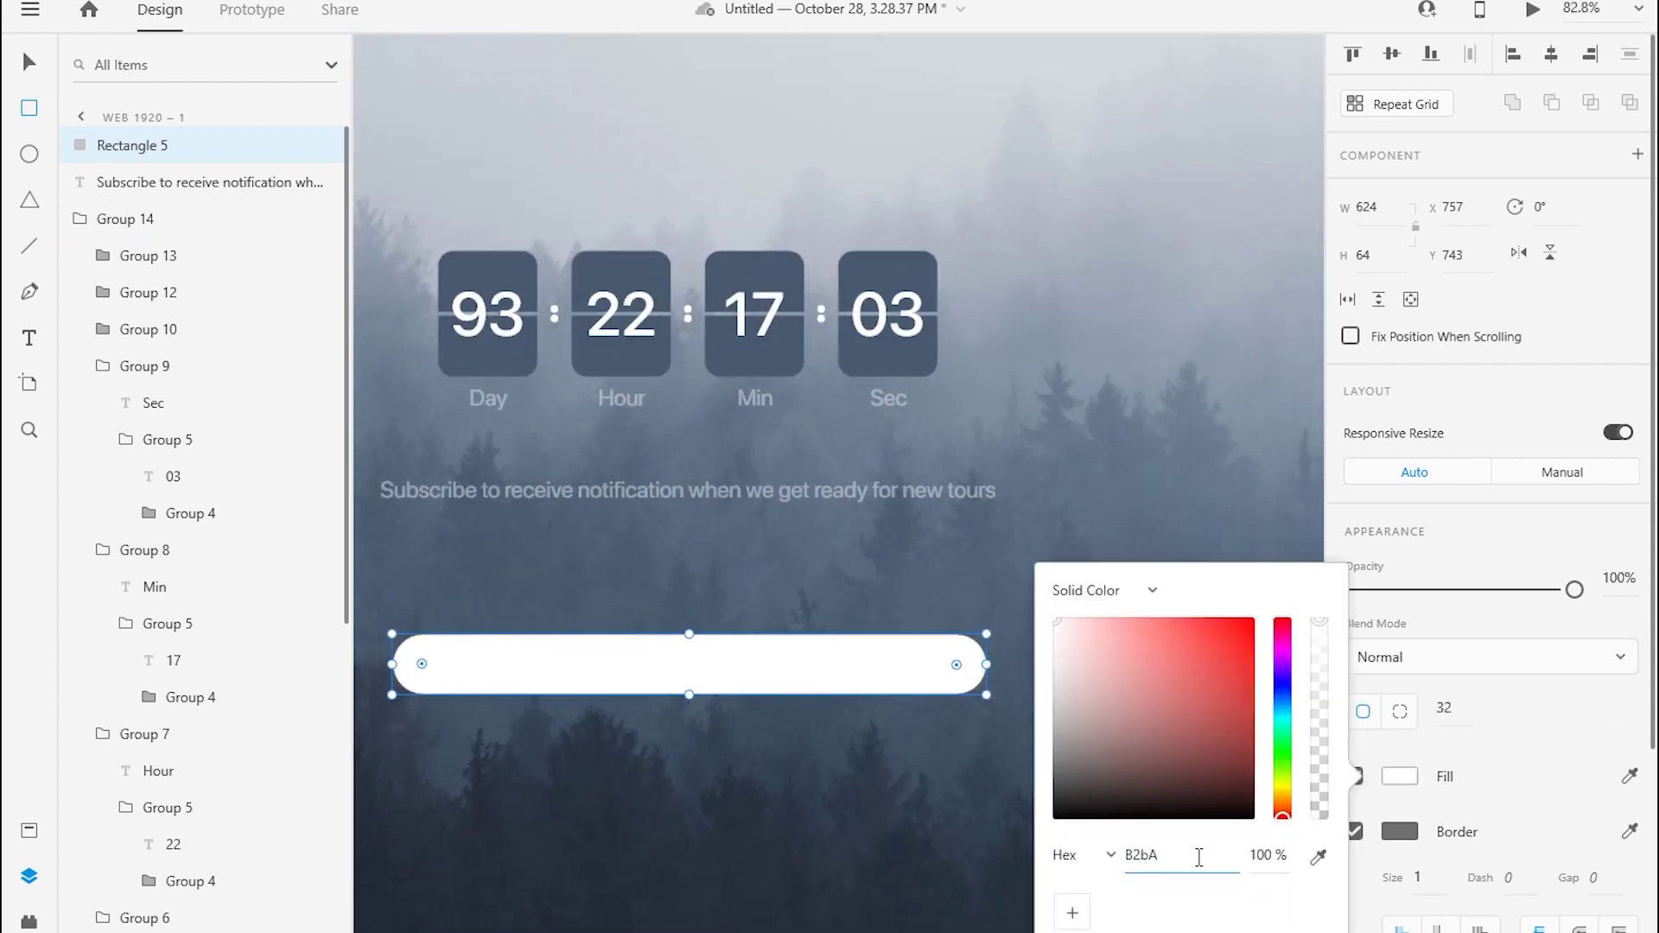
pyautogui.write('C5')
pyautogui.press('Return')
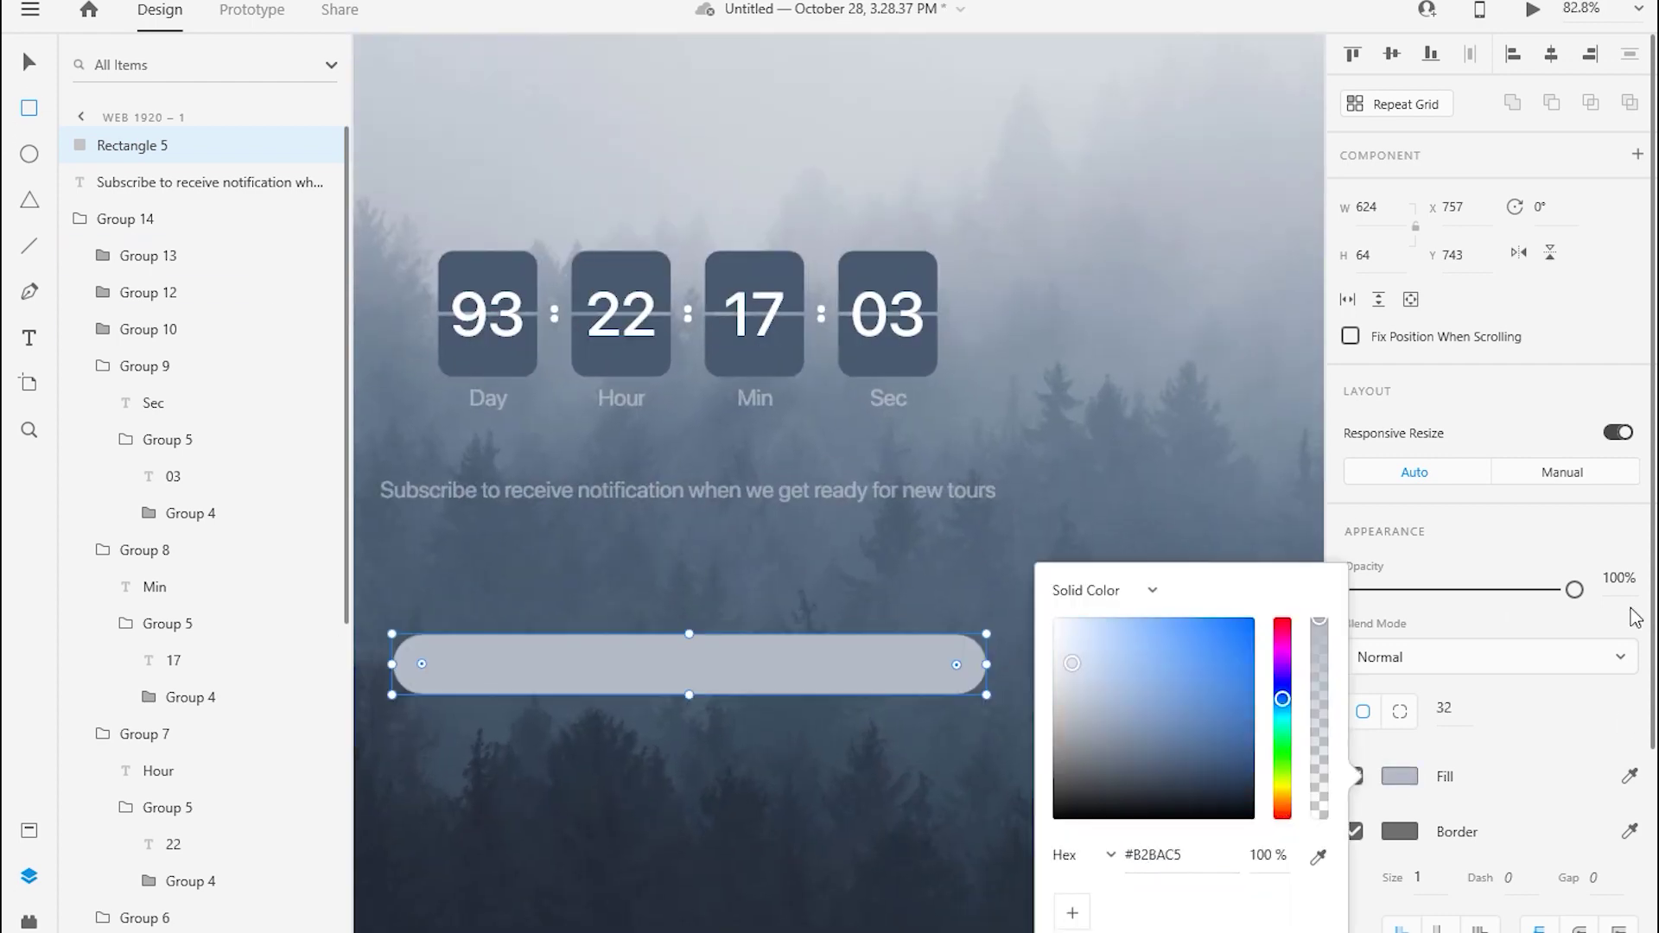
pyautogui.click(1354, 831)
pyautogui.moveTo(1574, 589); pyautogui.dragTo(1475, 589)
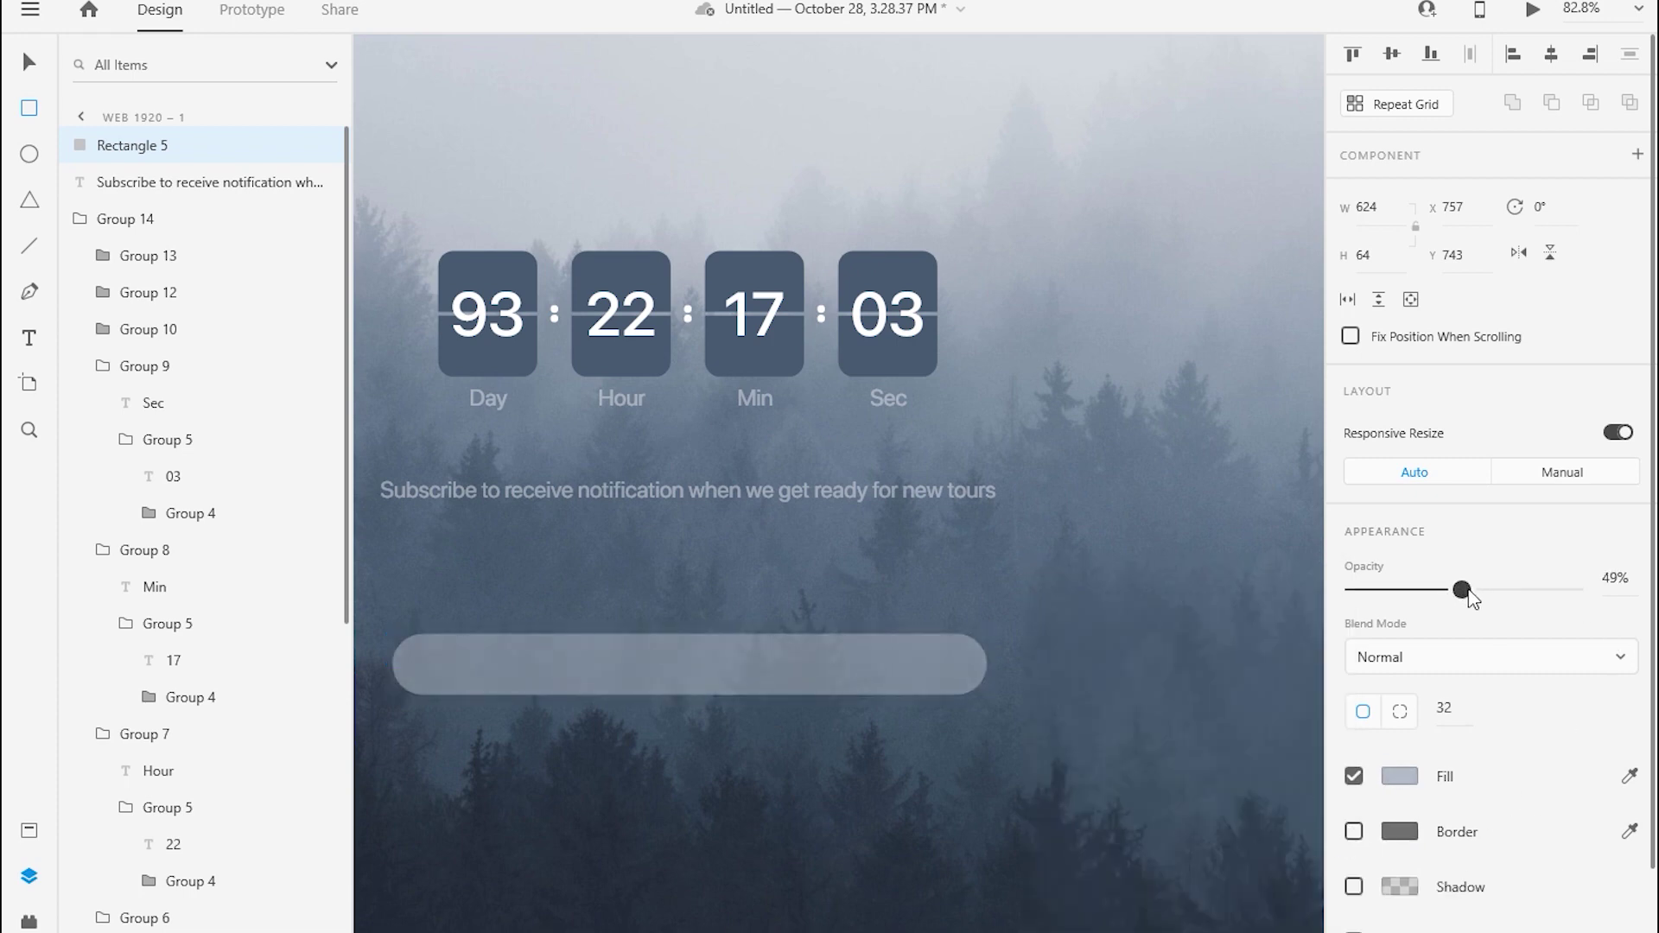
# - Add an 'Email' placeholder text and move it into the rounded bar's left end
pyautogui.click(38, 345)
pyautogui.moveTo(536, 758); pyautogui.dragTo(681, 836)
pyautogui.write('E')
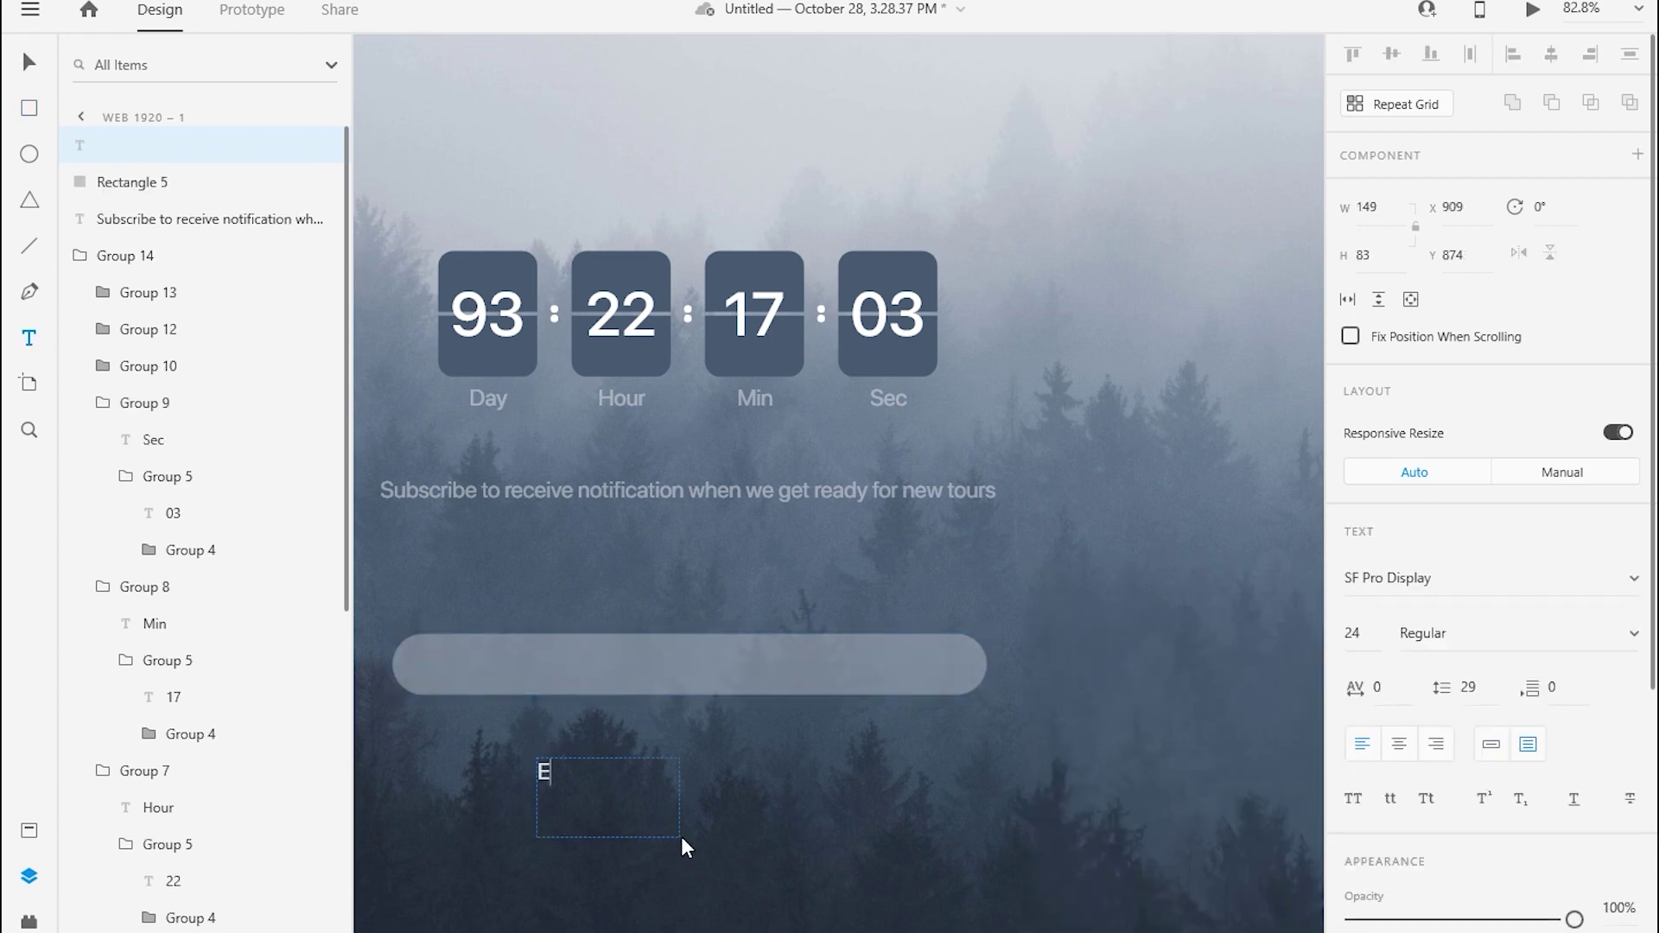
pyautogui.write('-mai')
pyautogui.press('BackSpace')
pyautogui.press('BackSpace')
pyautogui.press('BackSpace')
pyautogui.write('mail')
pyautogui.press('Escape')
pyautogui.moveTo(444, 666); pyautogui.dragTo(439, 666)
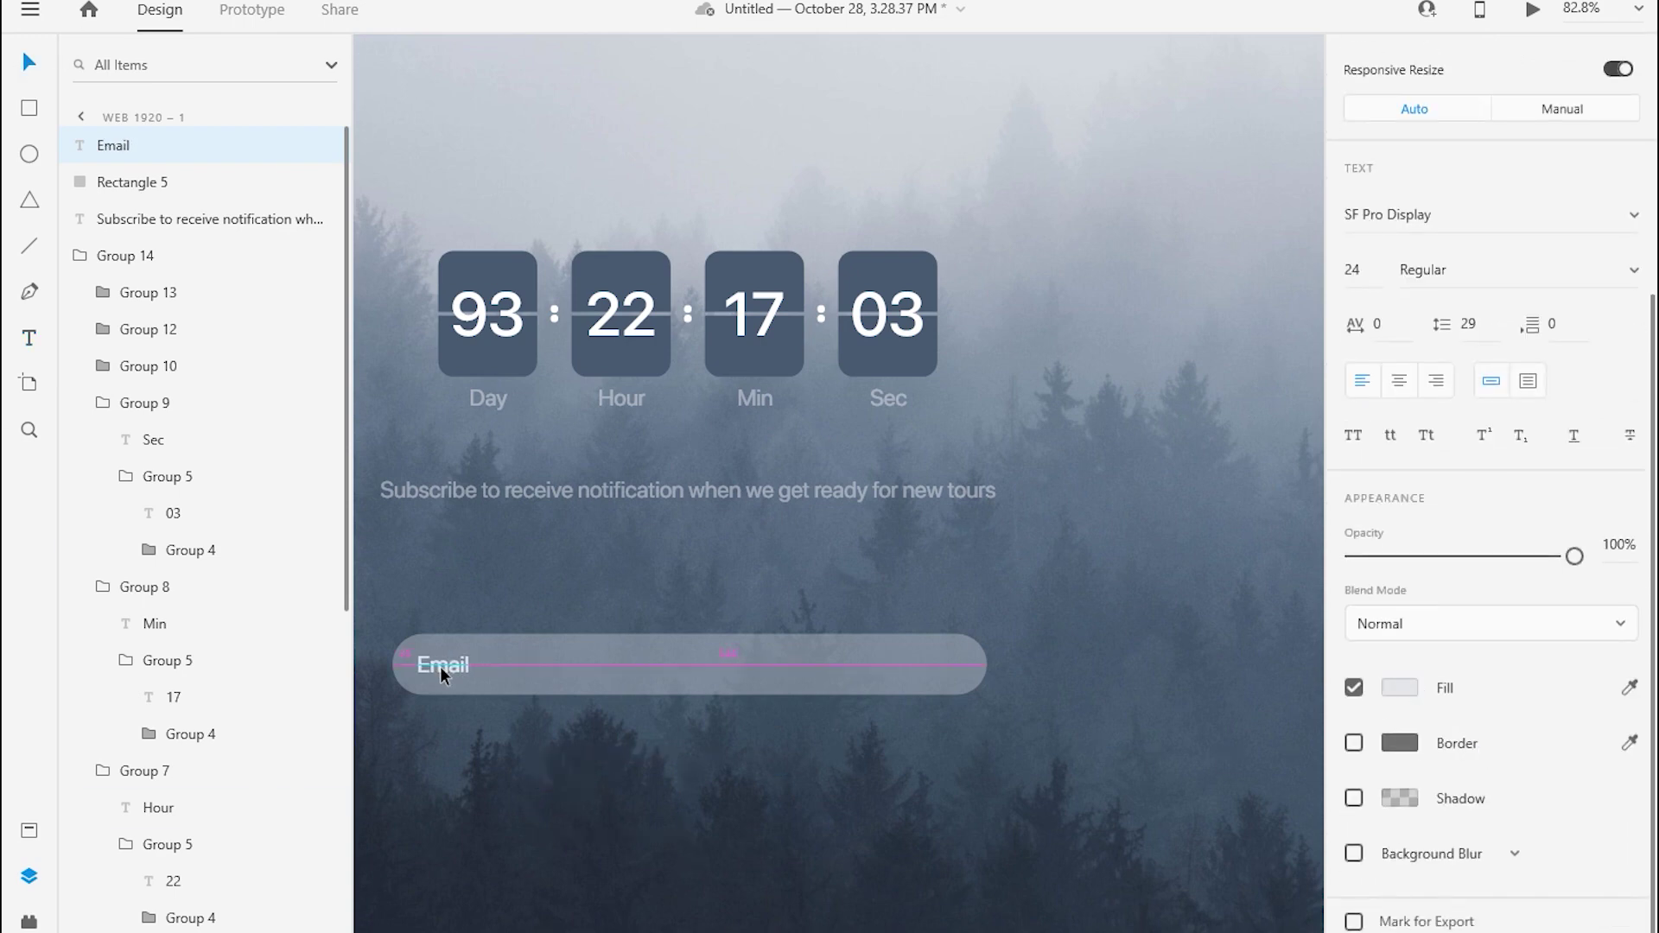
# - Set the rounded bar's height to 65 and reselect the email bar
pyautogui.scroll(3, 432, 648)
pyautogui.click(413, 665)
pyautogui.click(414, 663)
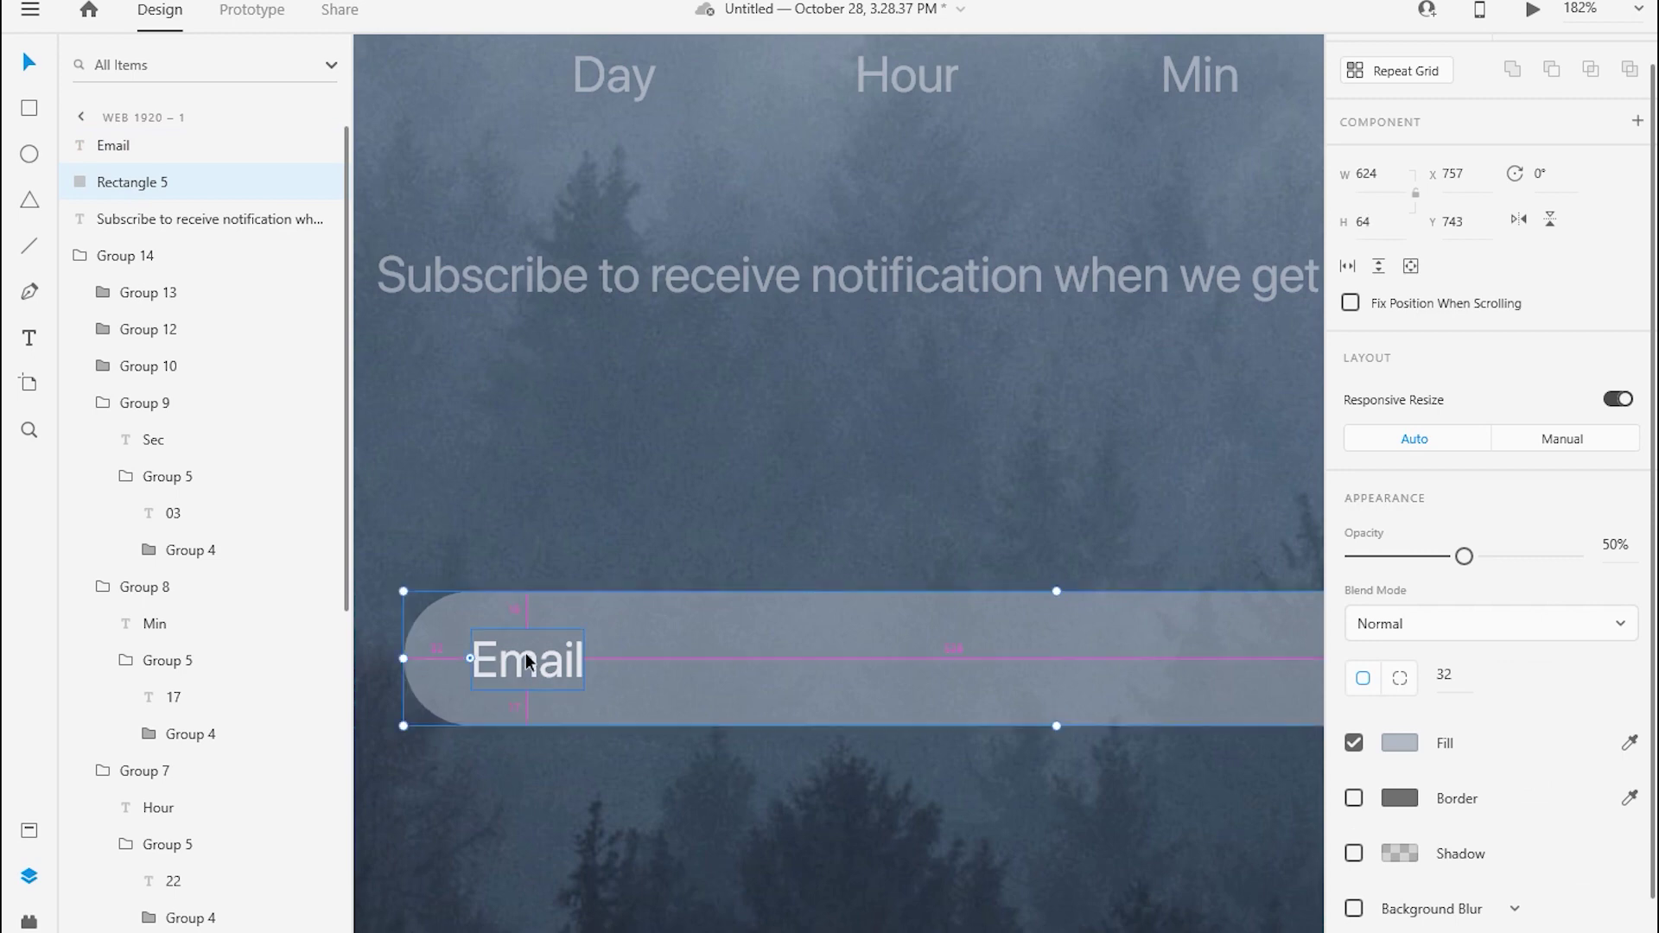
pyautogui.press('Return')
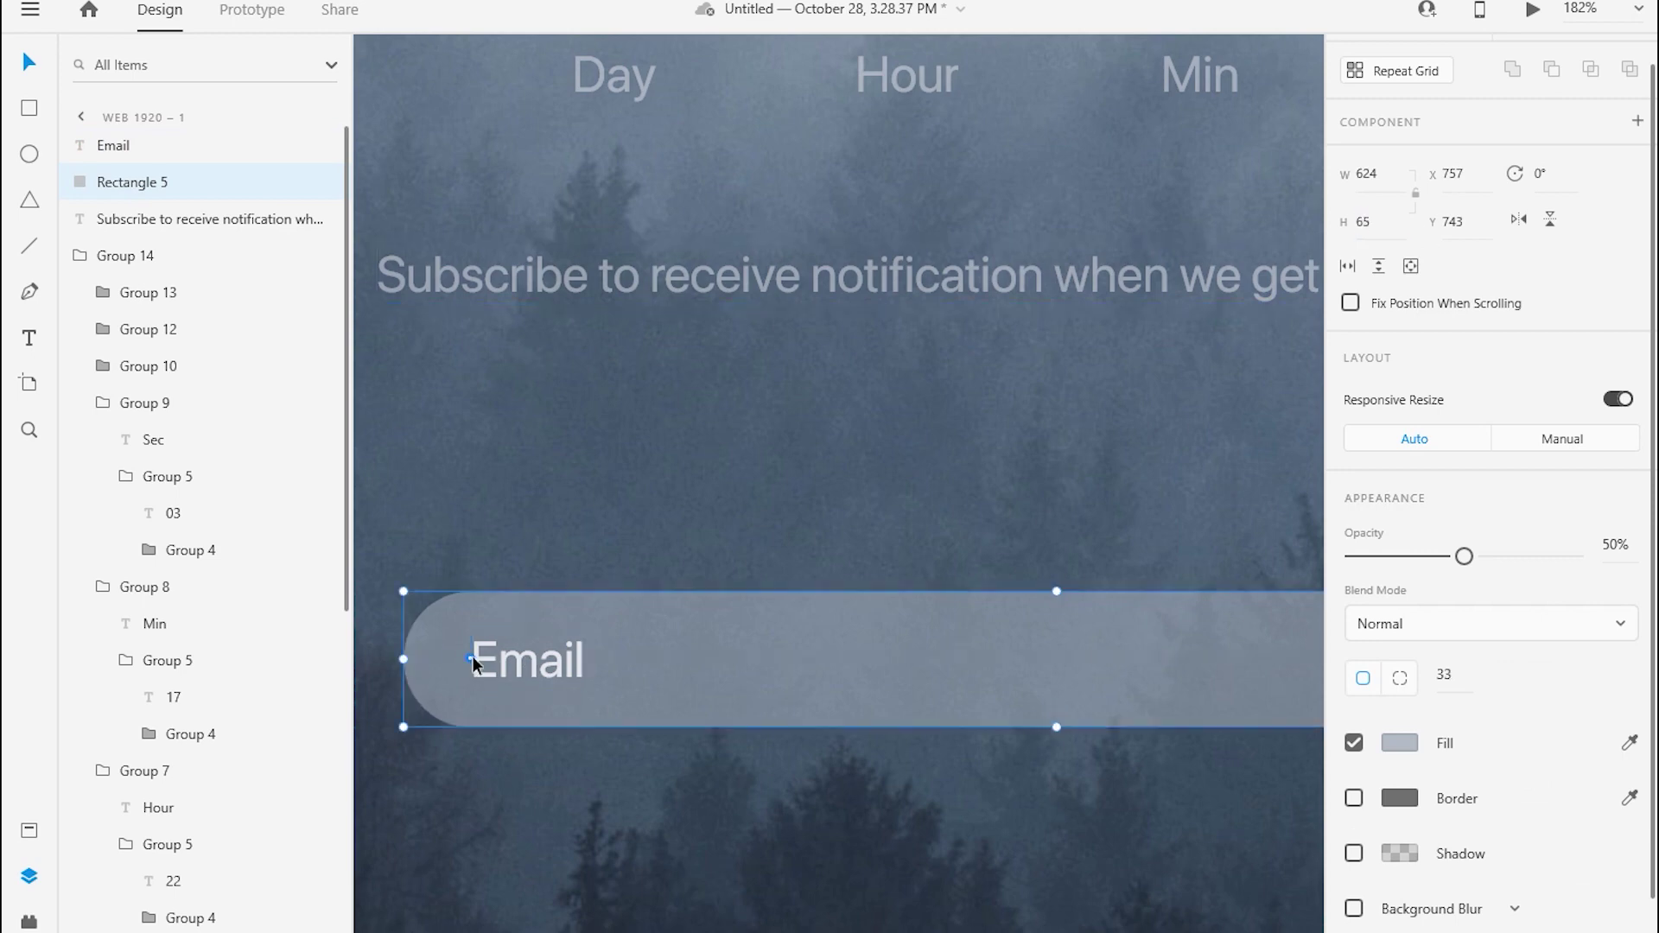
pyautogui.click(471, 657)
pyautogui.click(619, 650)
pyautogui.click(527, 661)
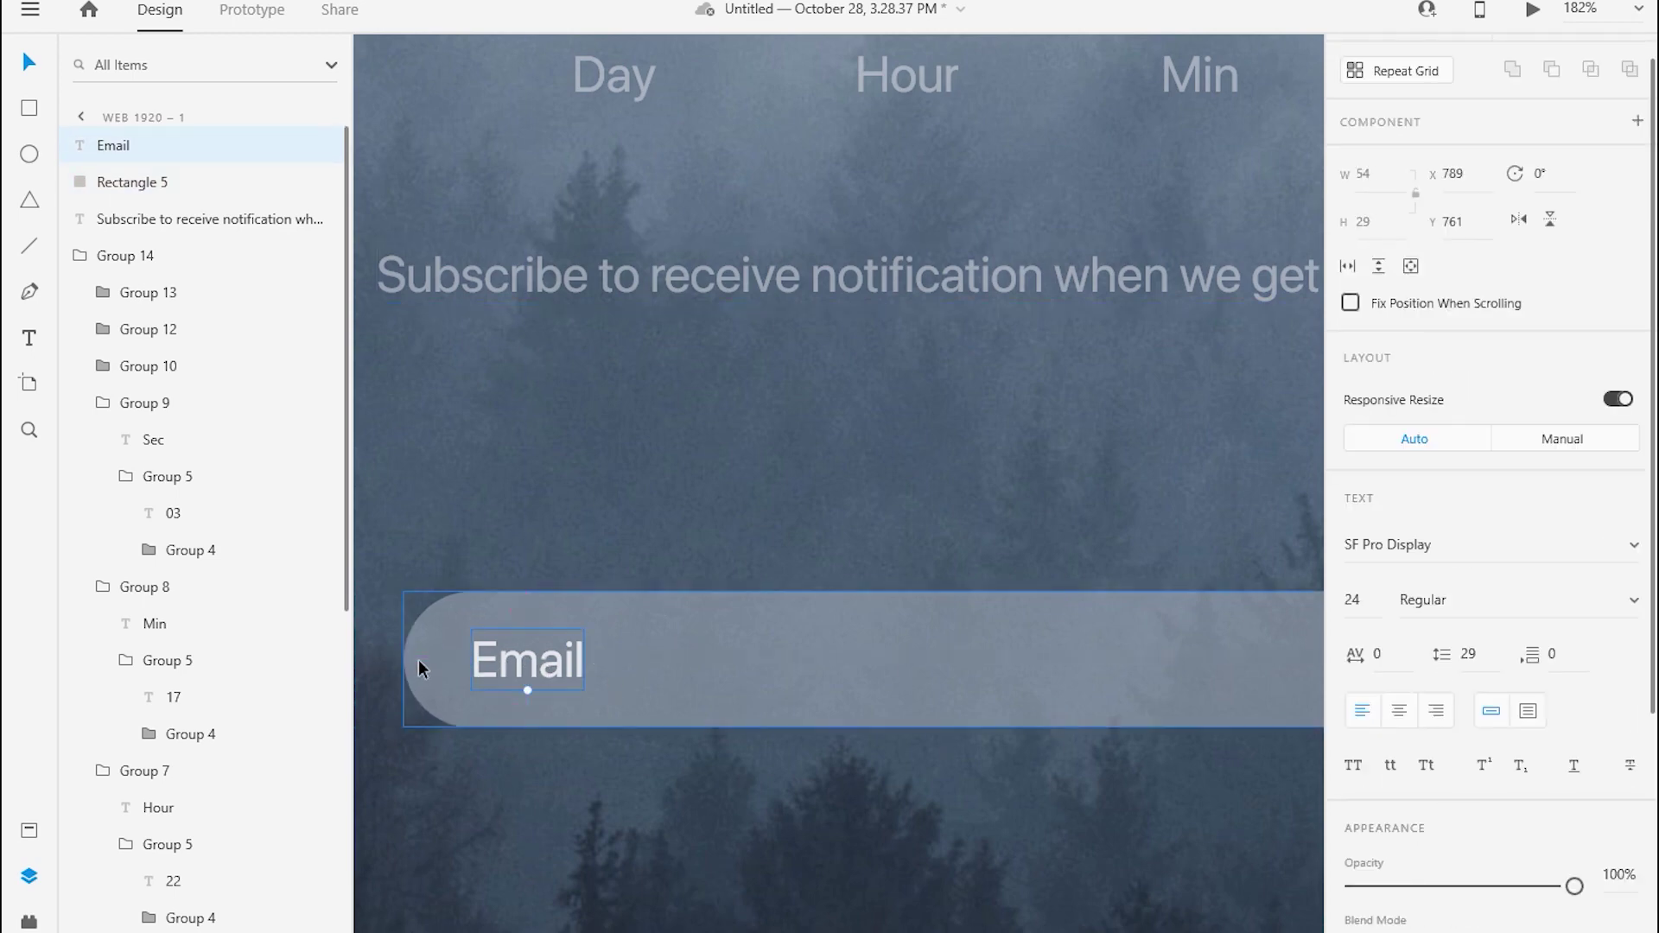
pyautogui.scroll(-5, 418, 660)
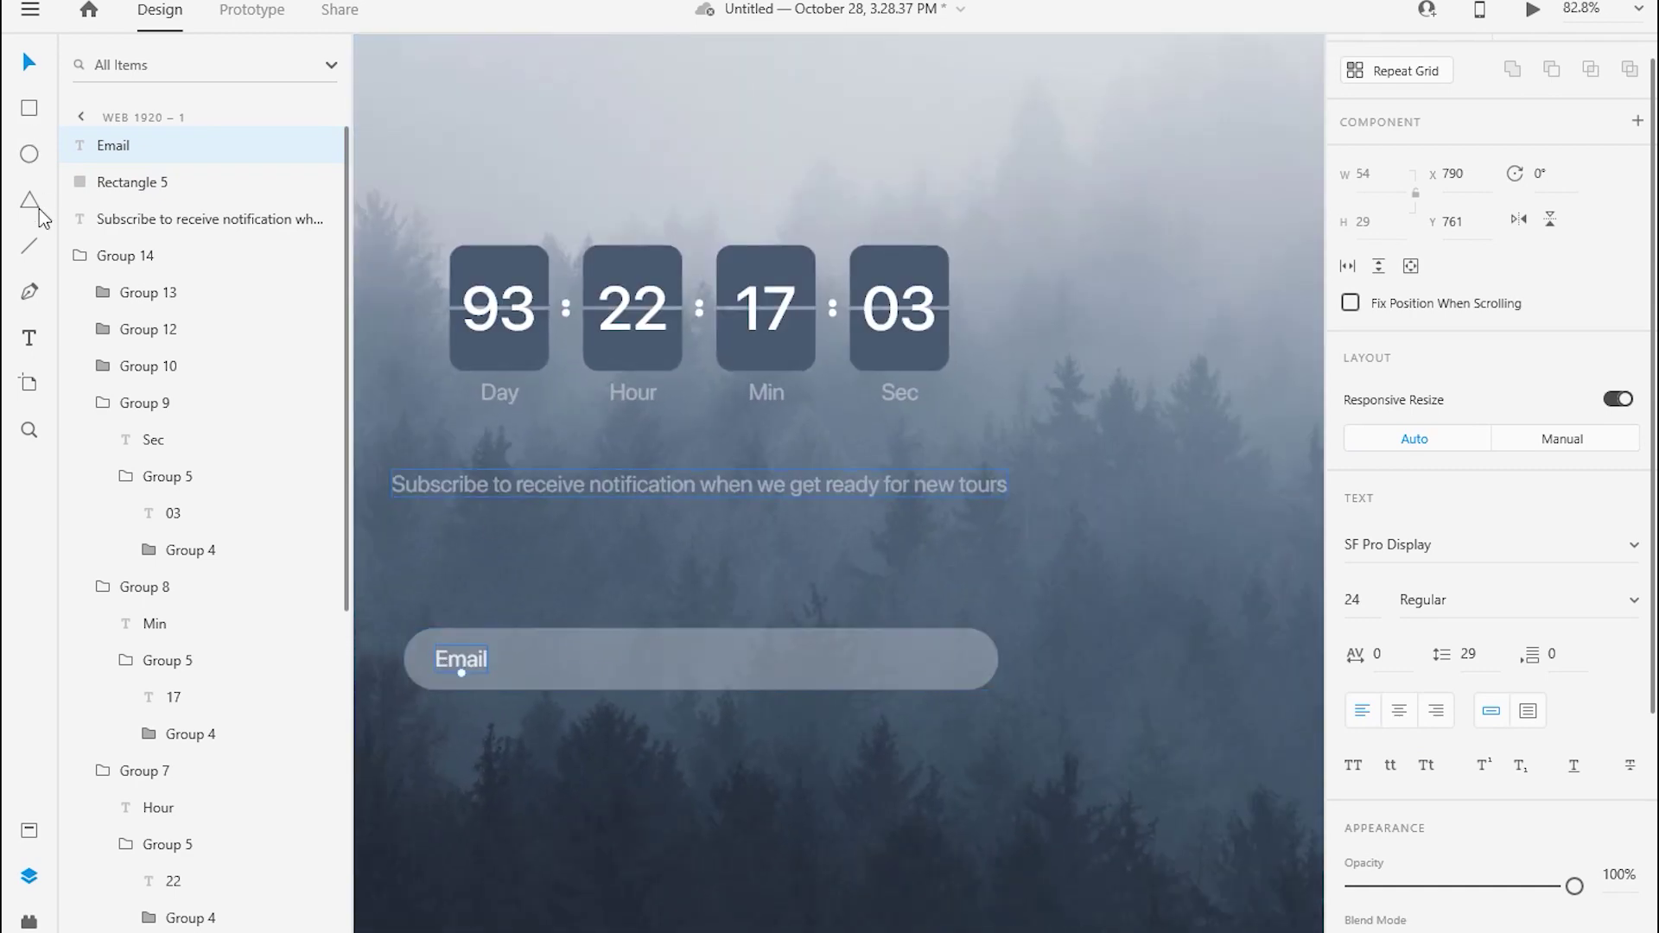
pyautogui.click(132, 181)
# - Duplicate the email bar as a roughly 173 × 45 button at the bar's right end
pyautogui.hotkey('ctrl', 'd')
pyautogui.moveTo(405, 660); pyautogui.dragTo(607, 690)
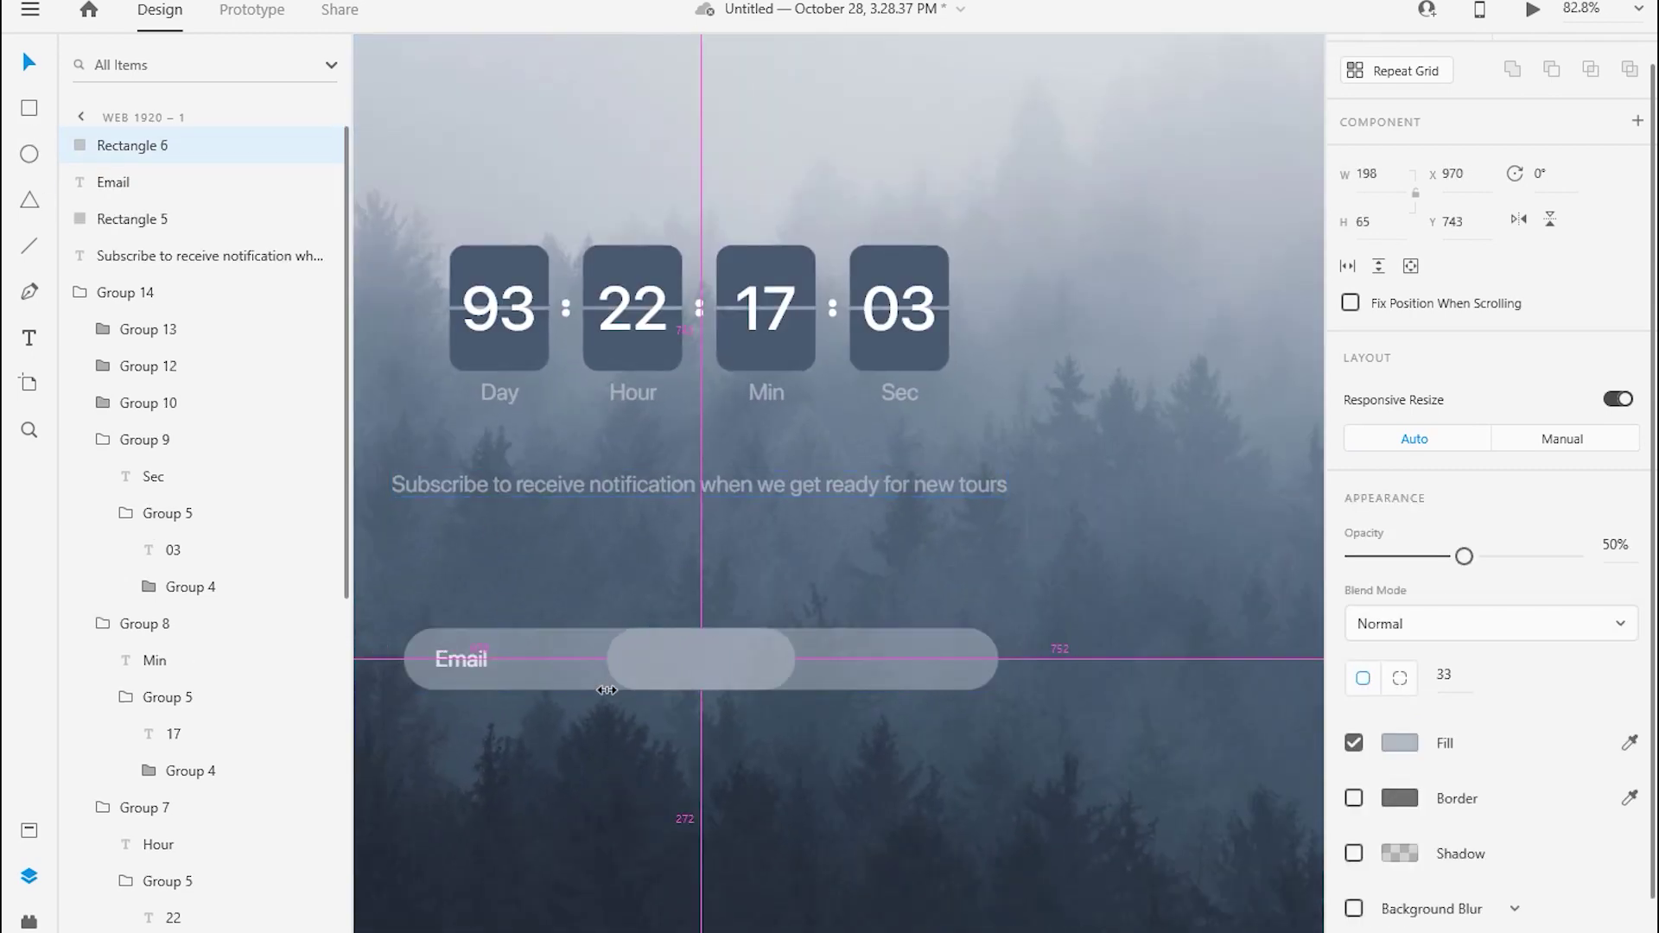
pyautogui.scroll(3, 608, 689)
pyautogui.moveTo(741, 648)
pyautogui.mouseDown()
pyautogui.moveTo(907, 670)
pyautogui.moveTo(1016, 645)
pyautogui.moveTo(1007, 629)
pyautogui.mouseUp()
pyautogui.scroll(3, 1013, 617)
pyautogui.scroll(-2, 1012, 617)
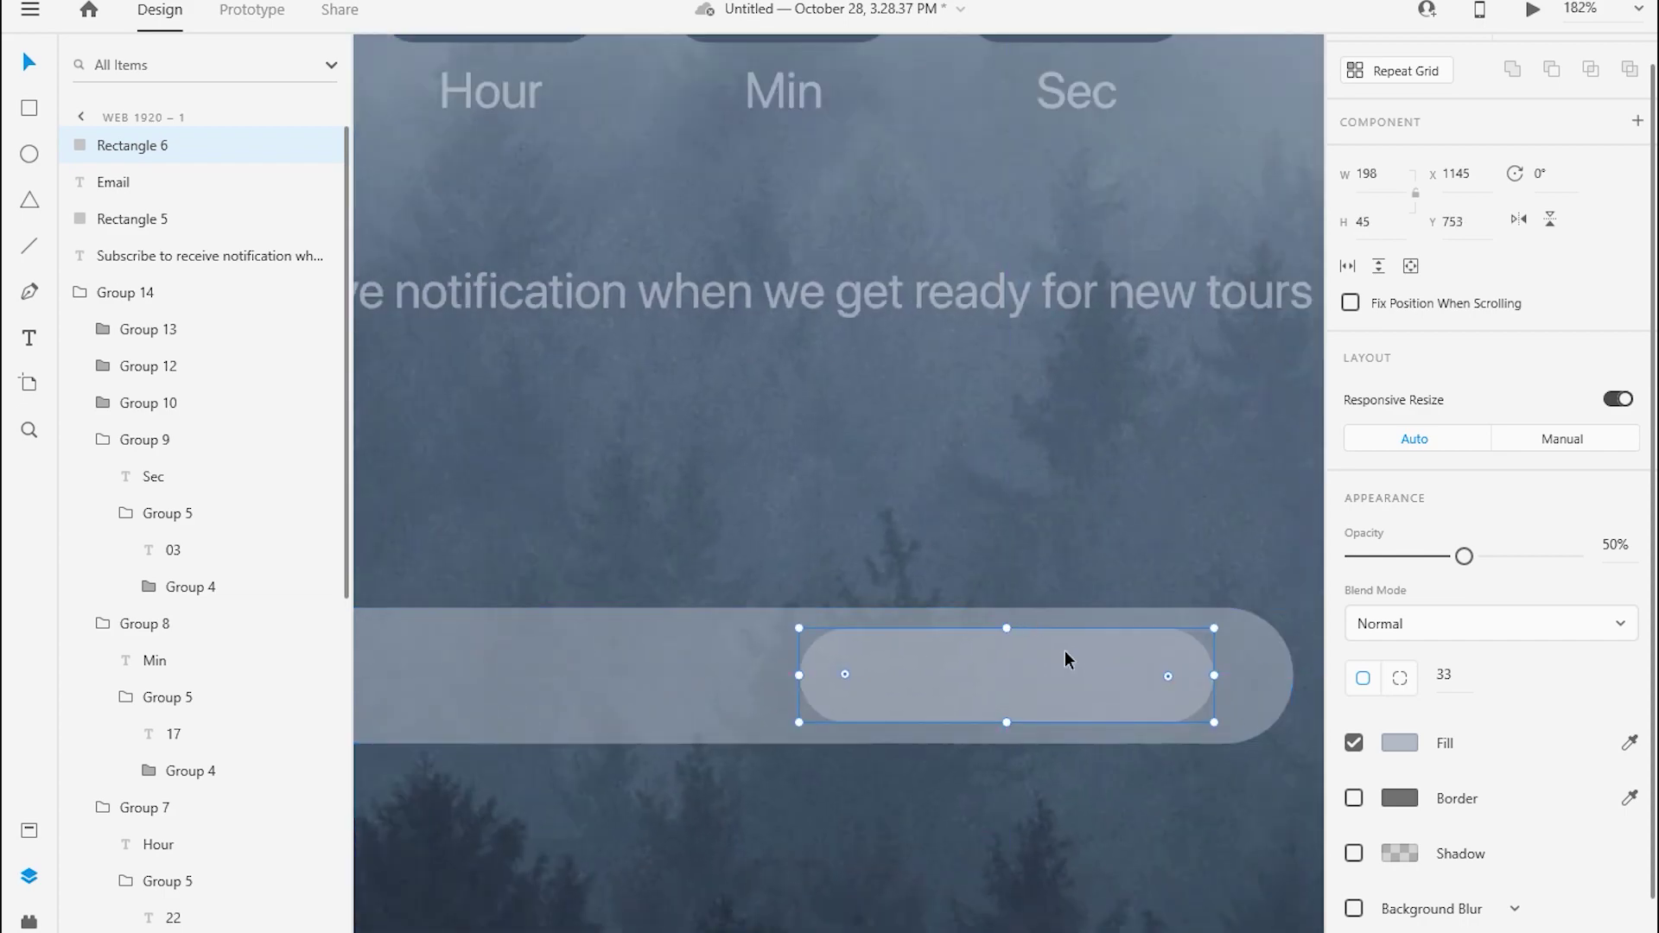
pyautogui.press('Right')
pyautogui.press('Right')
pyautogui.press('Right')
pyautogui.press('Right')
pyautogui.press('Right')
pyautogui.press('Right')
pyautogui.scroll(-5, 1065, 649)
pyautogui.scroll(2, 1061, 660)
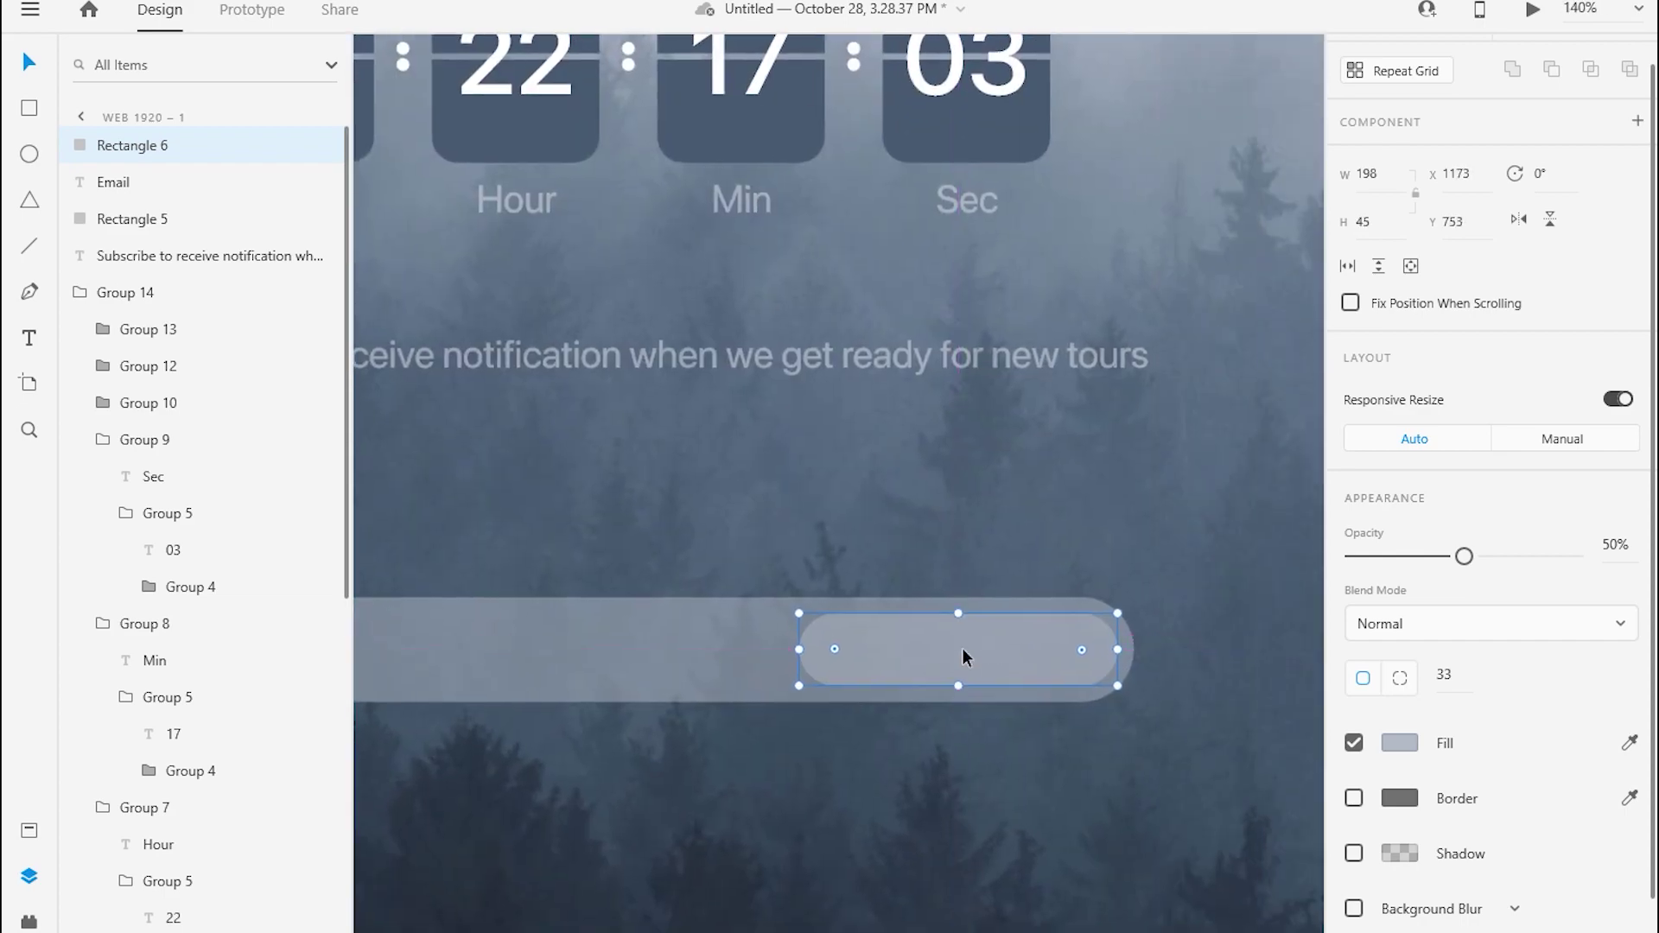
pyautogui.scroll(1, 962, 648)
pyautogui.scroll(-1, 967, 587)
pyautogui.moveTo(796, 635); pyautogui.dragTo(862, 618)
# - Give the button a dark blue fill at 100% opacity, then draw a new text box
pyautogui.click(1400, 743)
pyautogui.click(1628, 743)
pyautogui.click(1021, 127)
pyautogui.click(1574, 555)
pyautogui.scroll(-3, 844, 622)
pyautogui.scroll(1, 915, 622)
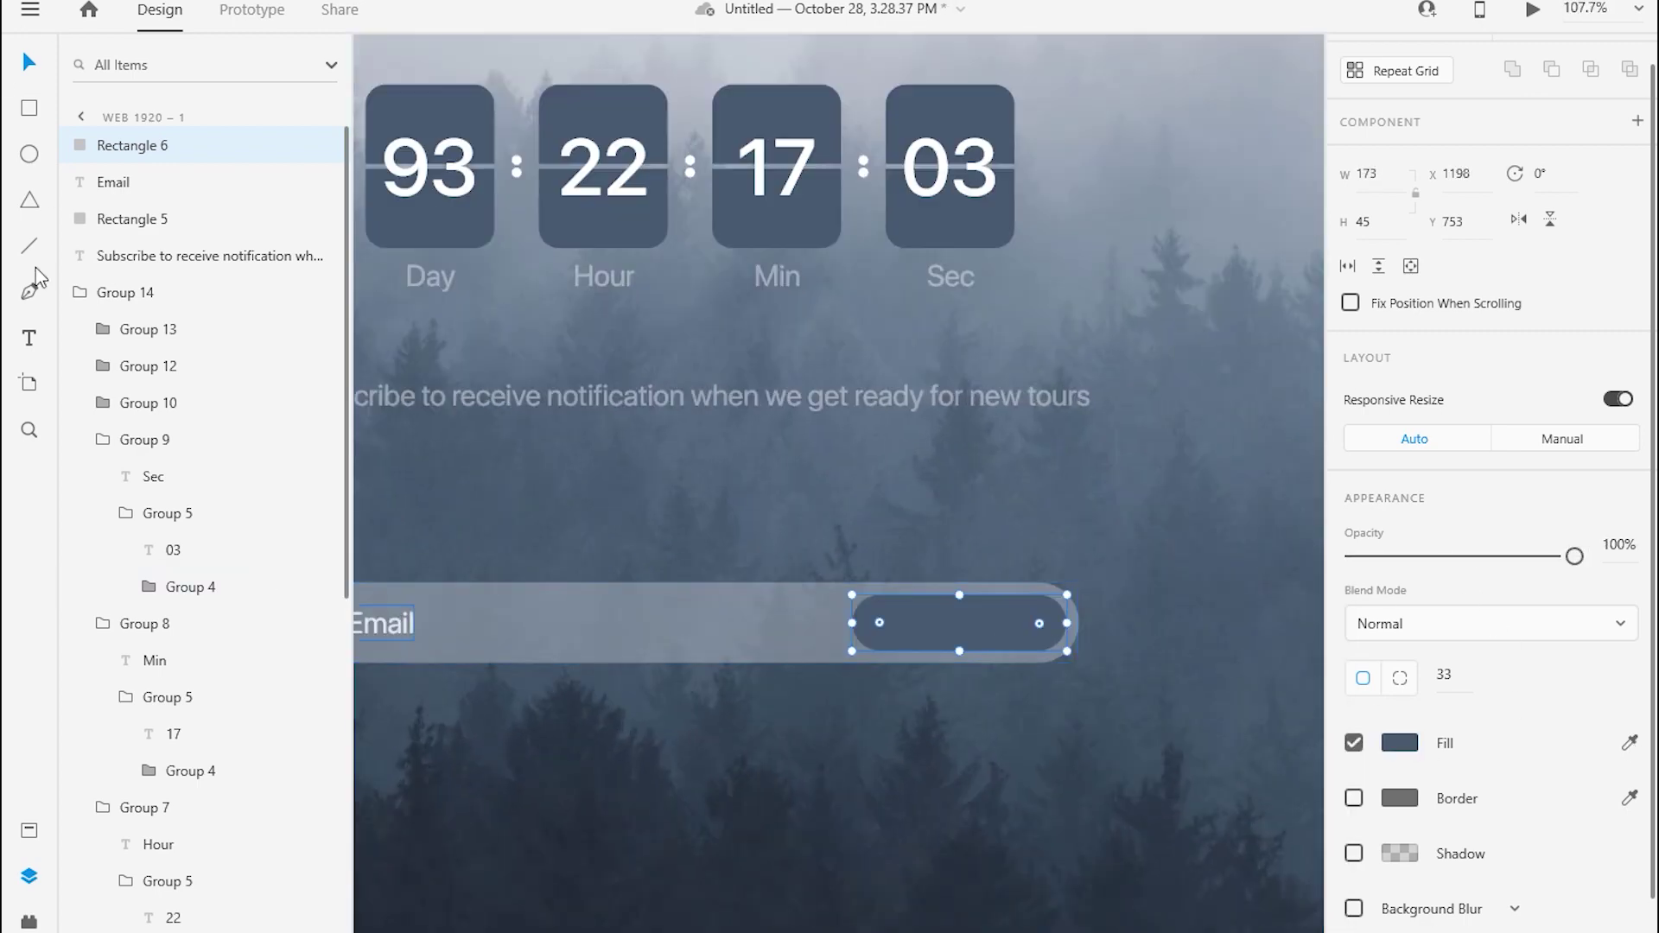
pyautogui.click(29, 338)
pyautogui.moveTo(576, 476); pyautogui.dragTo(768, 613)
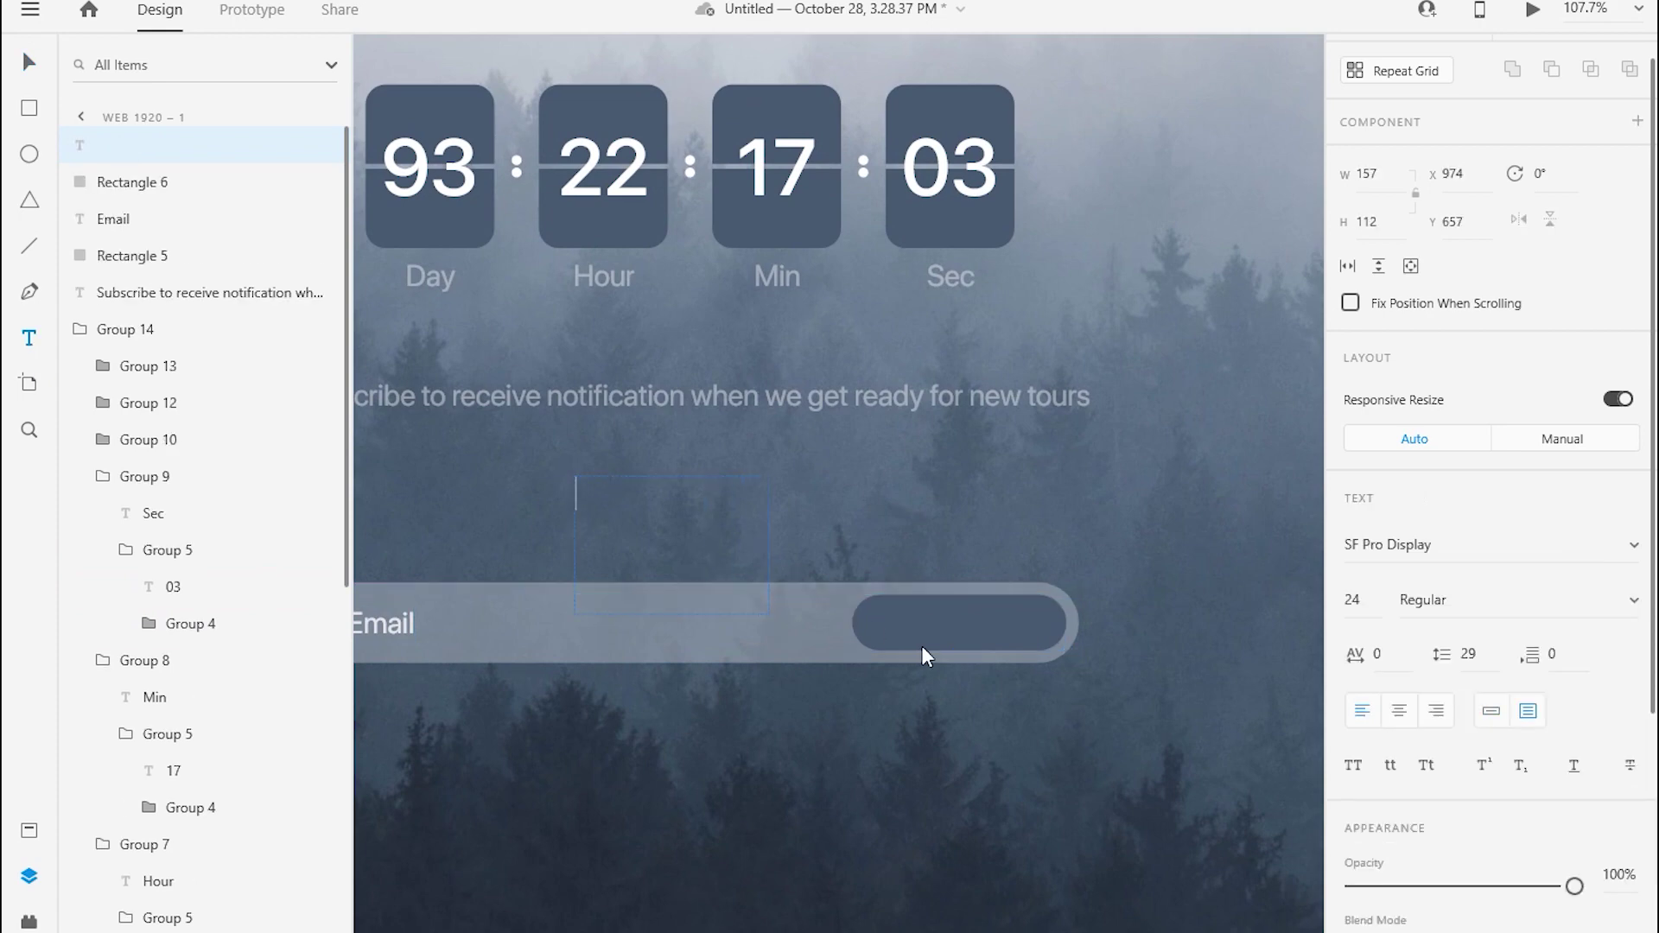
pyautogui.write('Subscri')
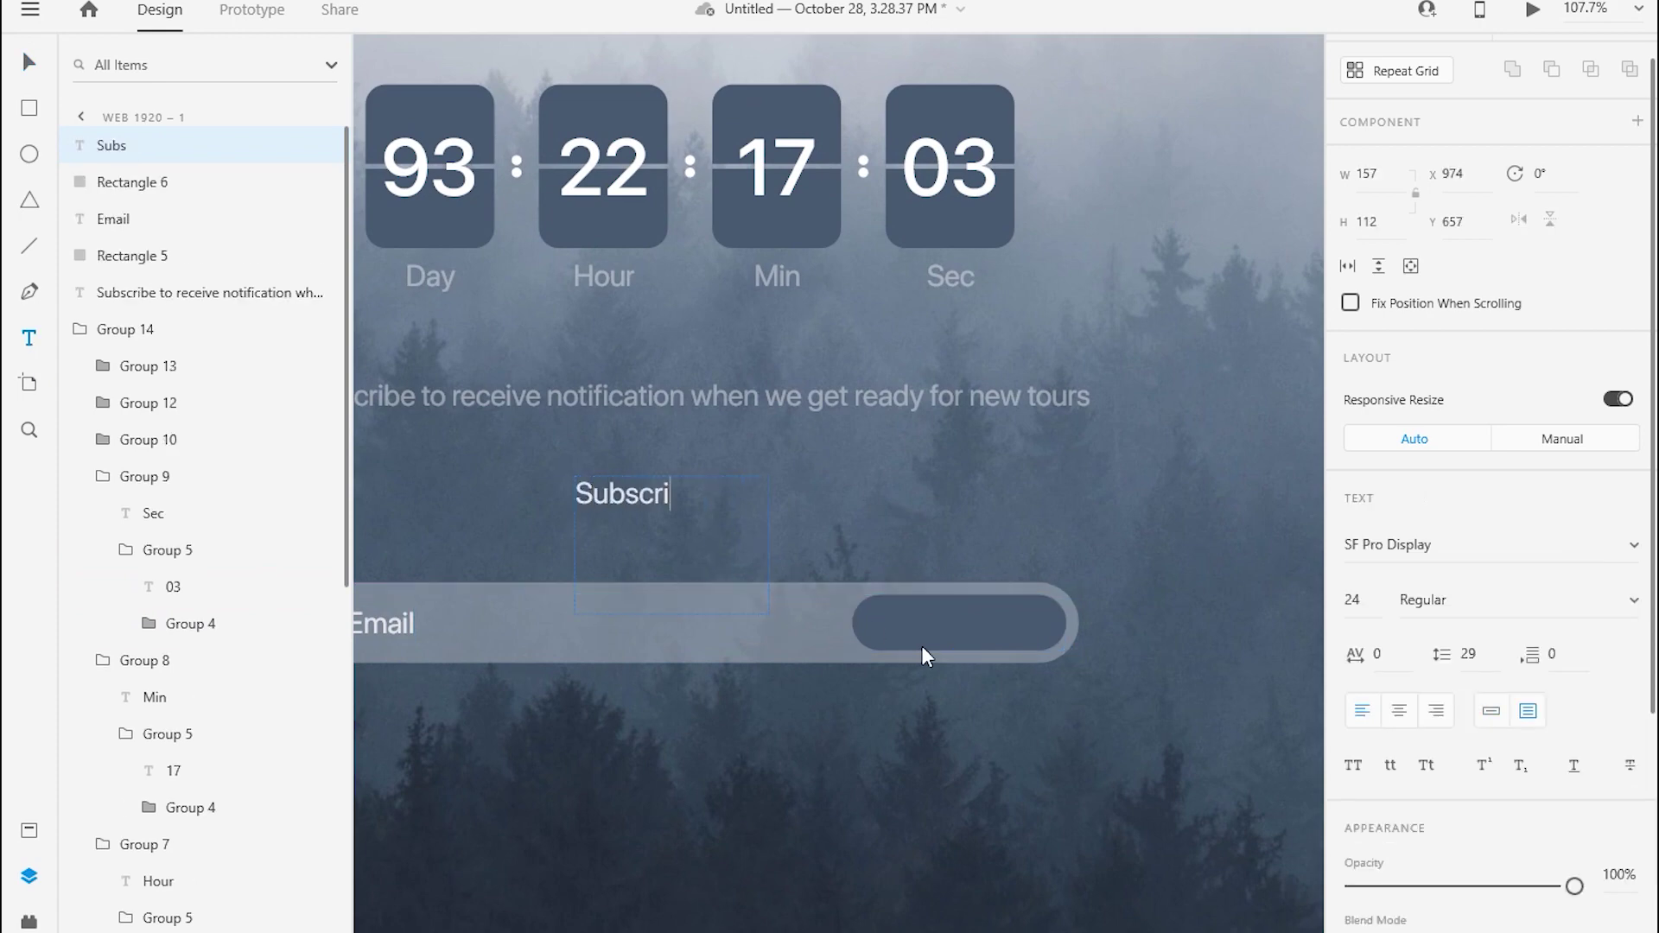
pyautogui.write('be')
pyautogui.click(1490, 710)
pyautogui.scroll(-4, 1479, 702)
pyautogui.click(1400, 688)
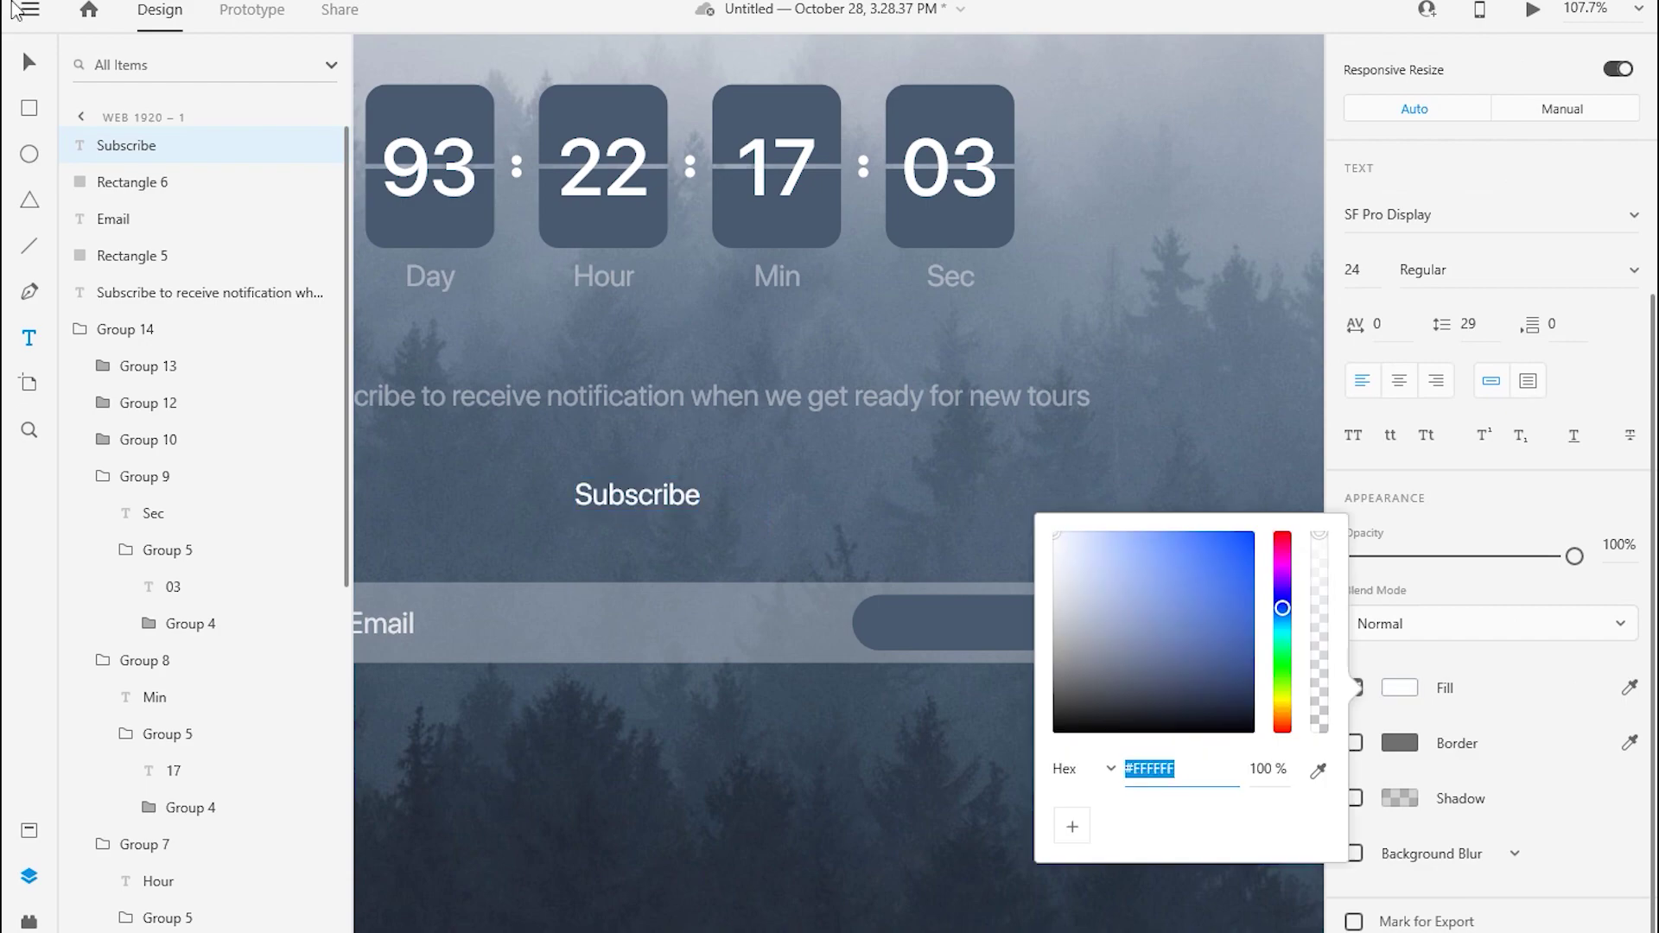
pyautogui.write('ffffff')
pyautogui.moveTo(620, 492); pyautogui.dragTo(982, 624)
pyautogui.scroll(4, 982, 624)
pyautogui.click(1090, 602)
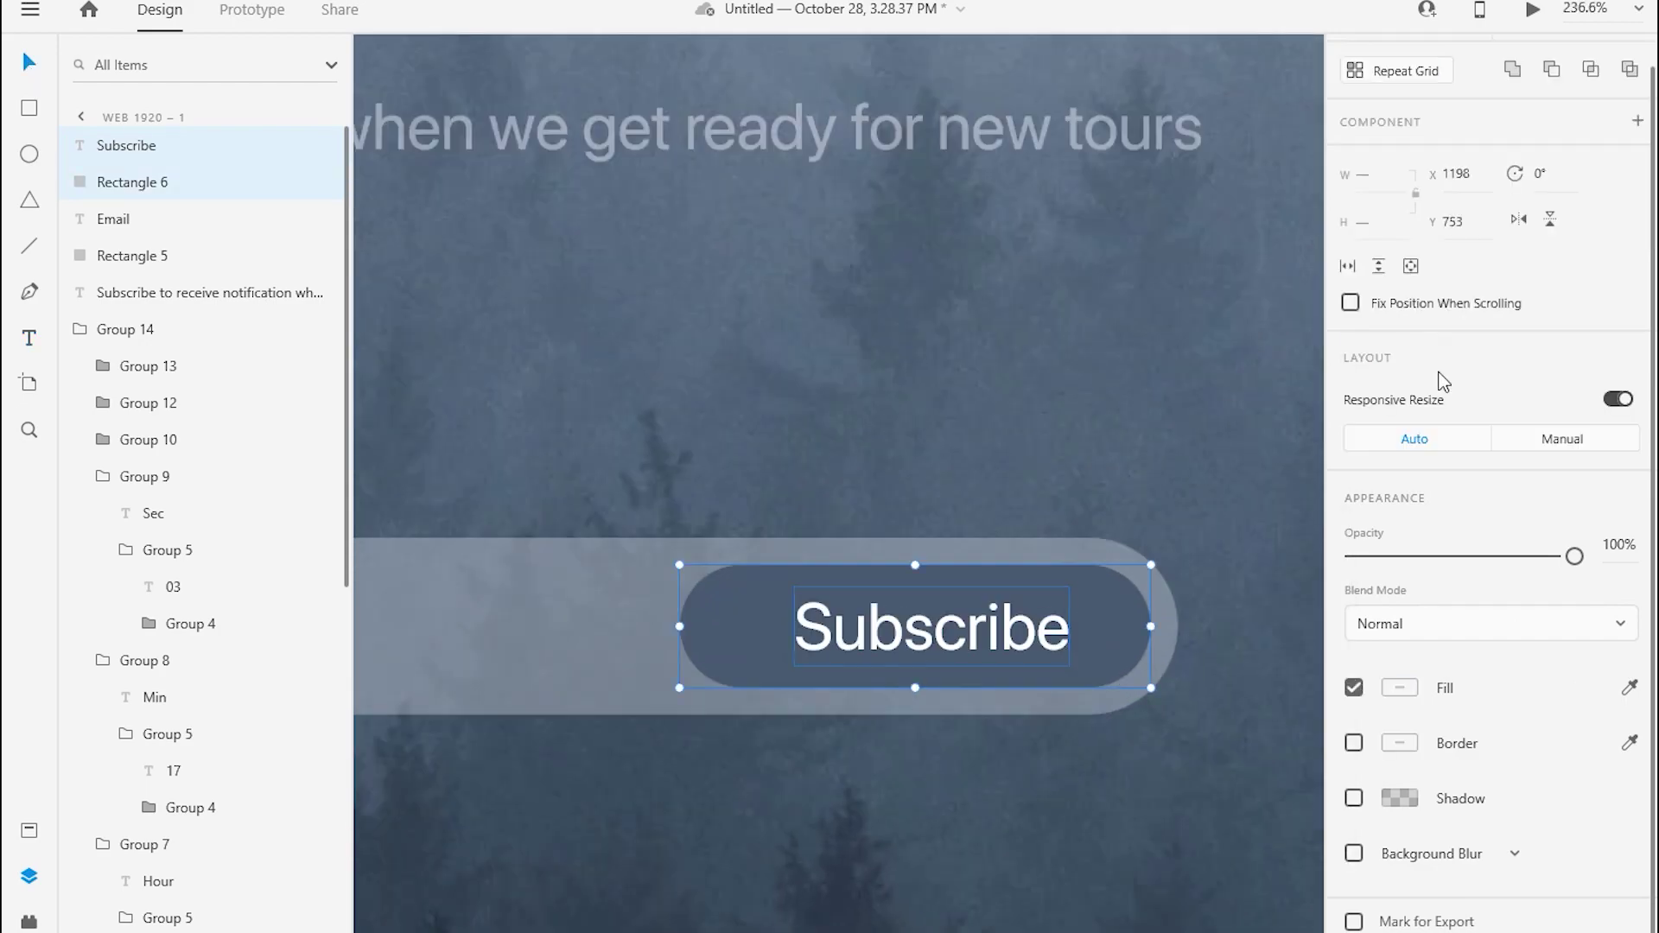
pyautogui.scroll(-4, 615, 683)
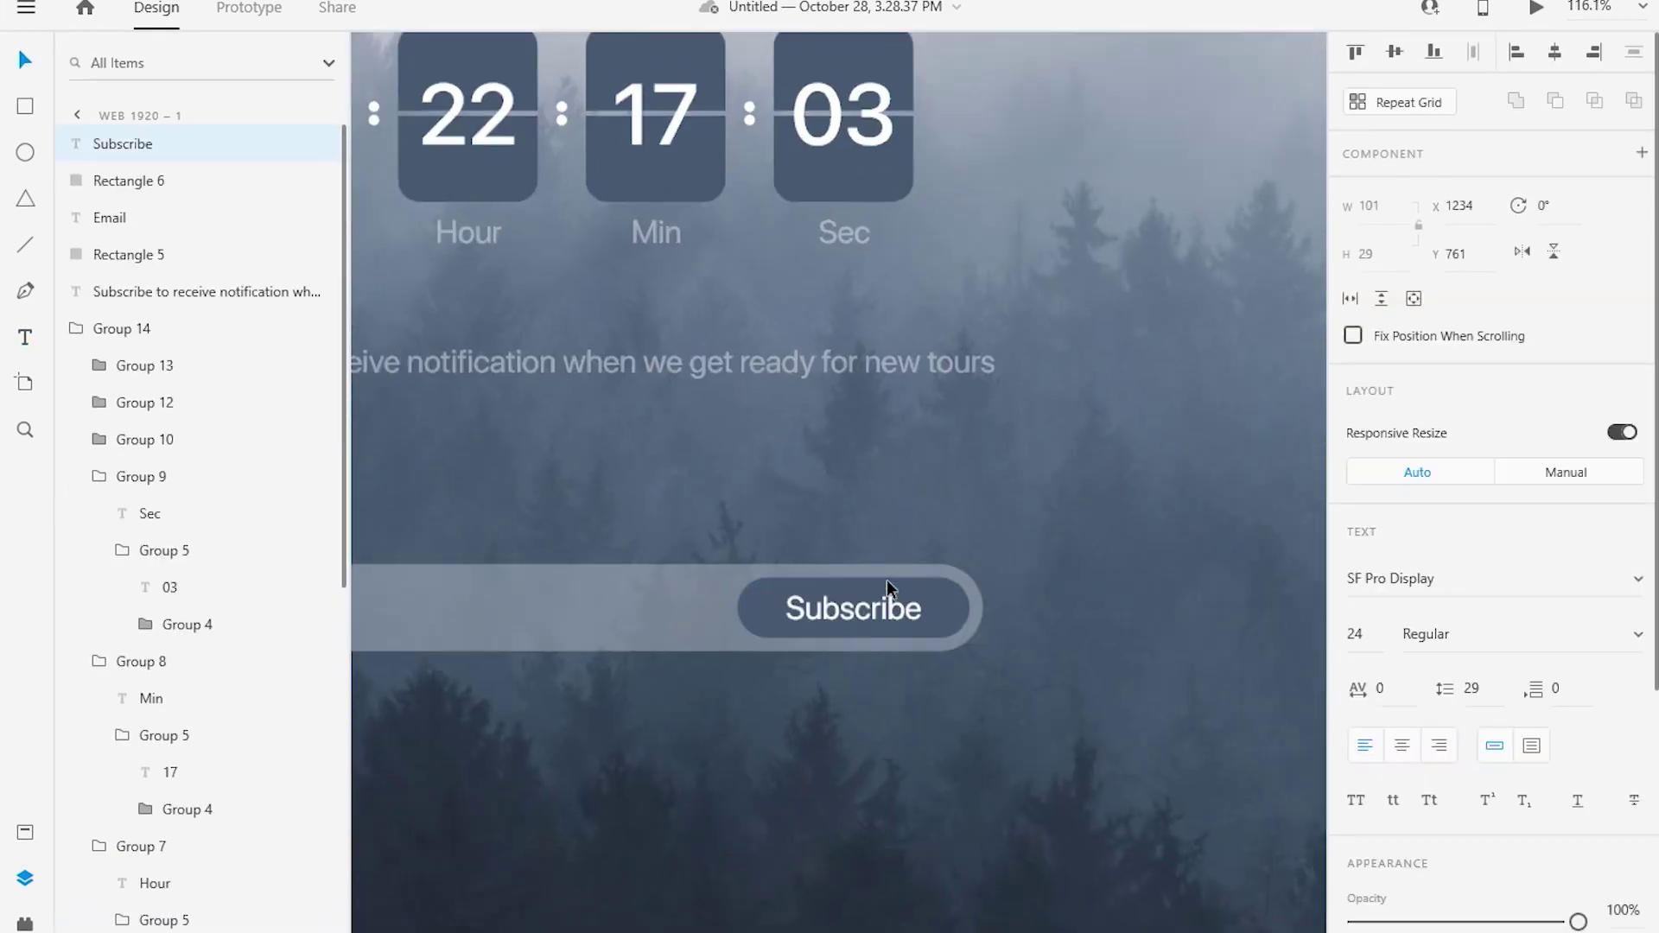
pyautogui.scroll(3, 886, 578)
pyautogui.keyDown('shift'); pyautogui.click(834, 622); pyautogui.keyUp('shift')
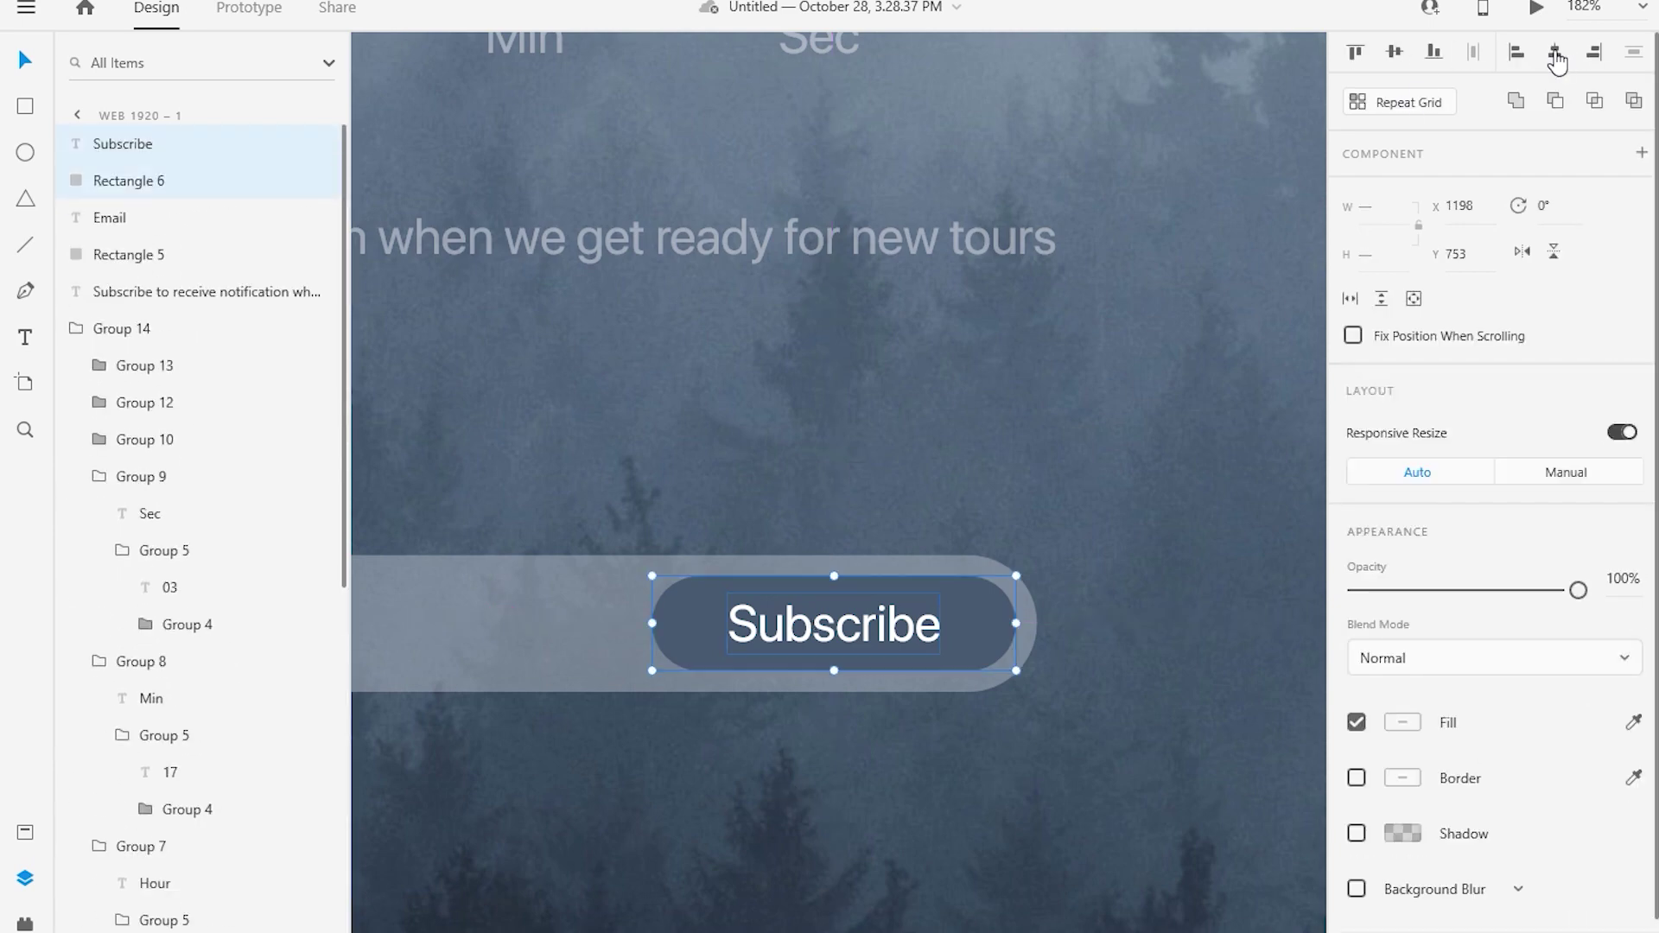
pyautogui.click(833, 643)
pyautogui.click(1403, 745)
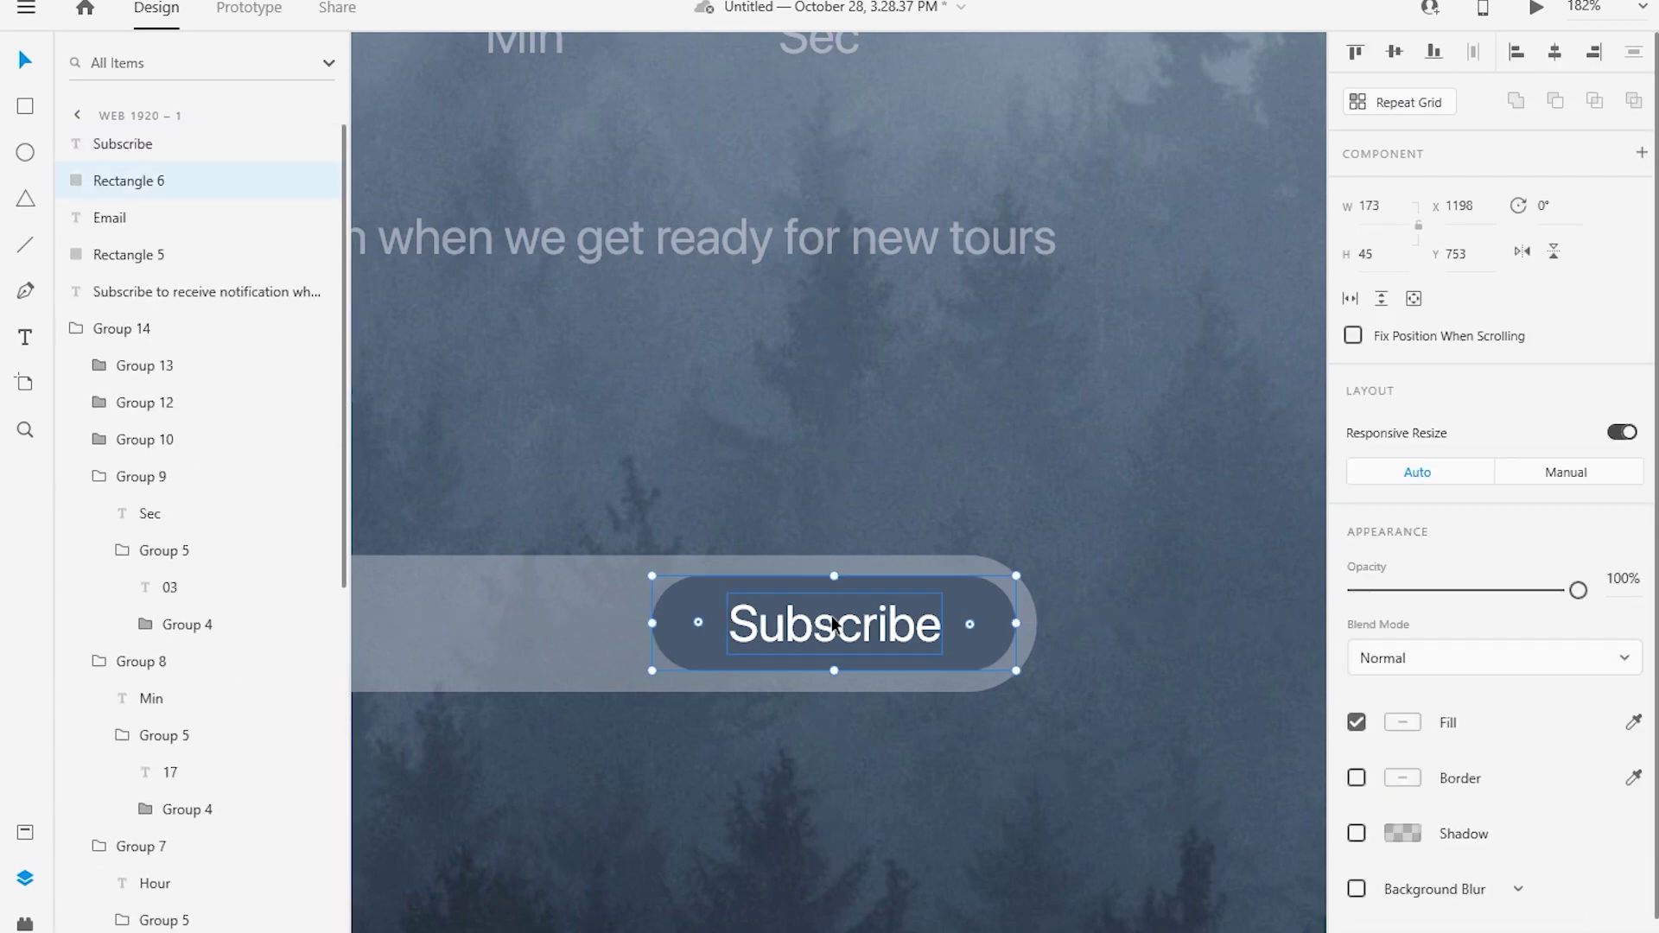
pyautogui.hotkey('ctrl', 'g')
pyautogui.scroll(-3, 657, 605)
pyautogui.click(678, 633)
pyautogui.keyDown('shift'); pyautogui.click(918, 637); pyautogui.keyUp('shift')
pyautogui.keyDown('shift'); pyautogui.click(1090, 650); pyautogui.keyUp('shift')
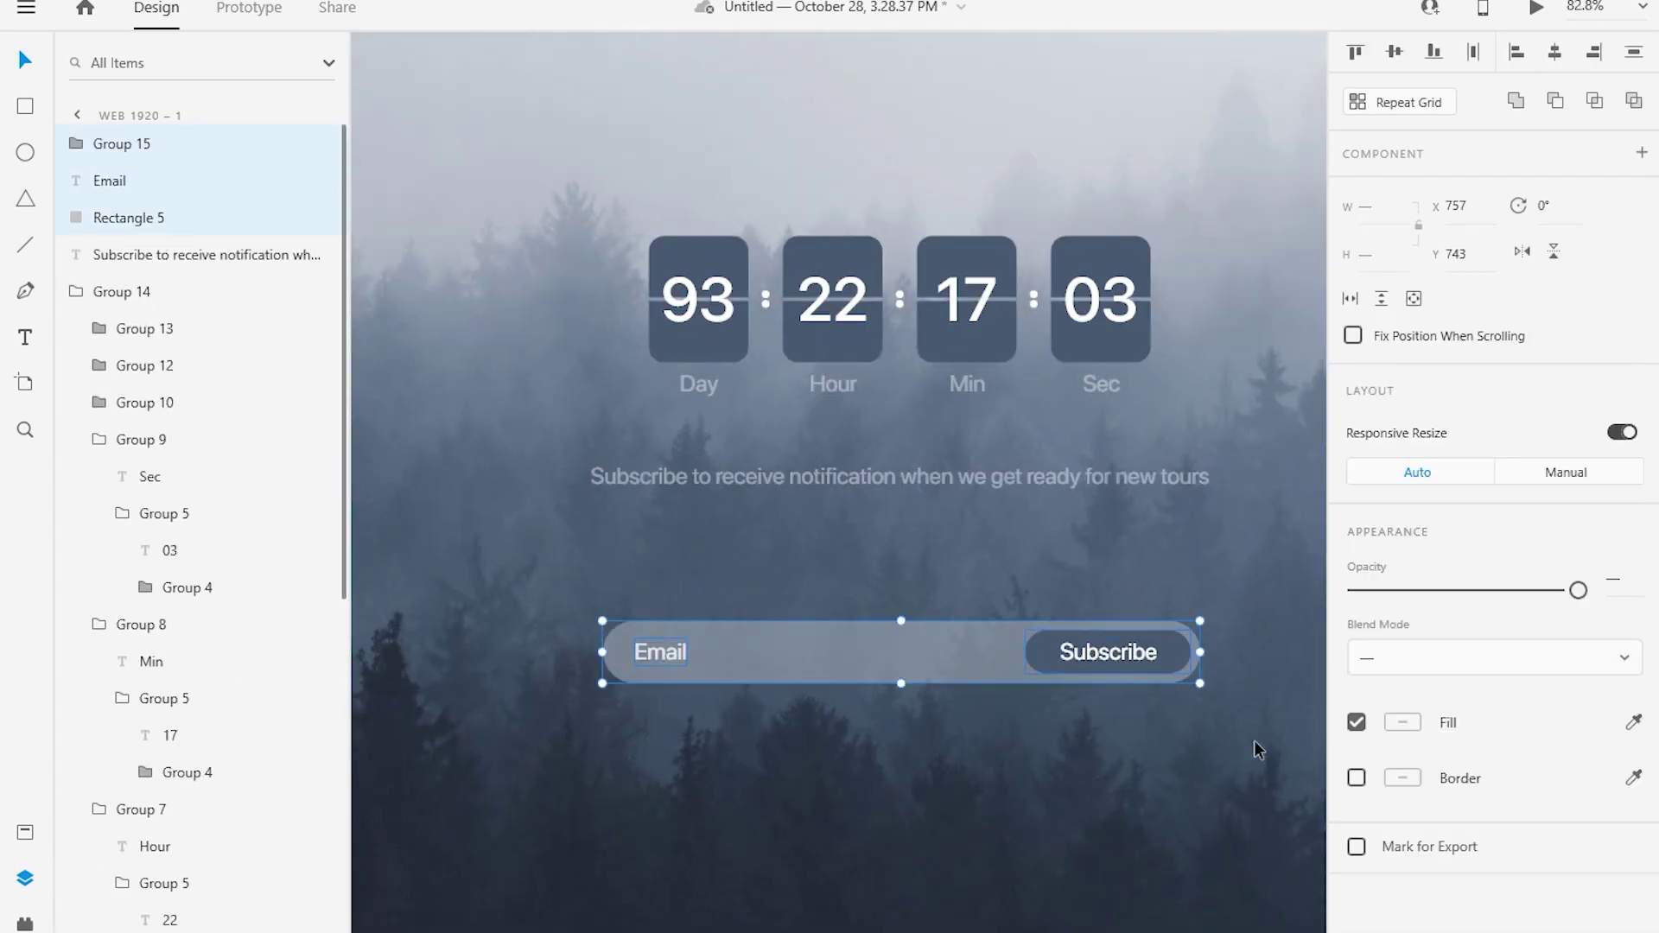
pyautogui.hotkey('ctrl', 'g')
pyautogui.scroll(-2, 924, 475)
pyautogui.moveTo(895, 601)
pyautogui.mouseDown()
pyautogui.moveTo(889, 525)
pyautogui.moveTo(948, 552)
pyautogui.mouseUp()
pyautogui.keyDown('shift'); pyautogui.click(899, 462); pyautogui.keyUp('shift')
pyautogui.hotkey('ctrl', 'g')
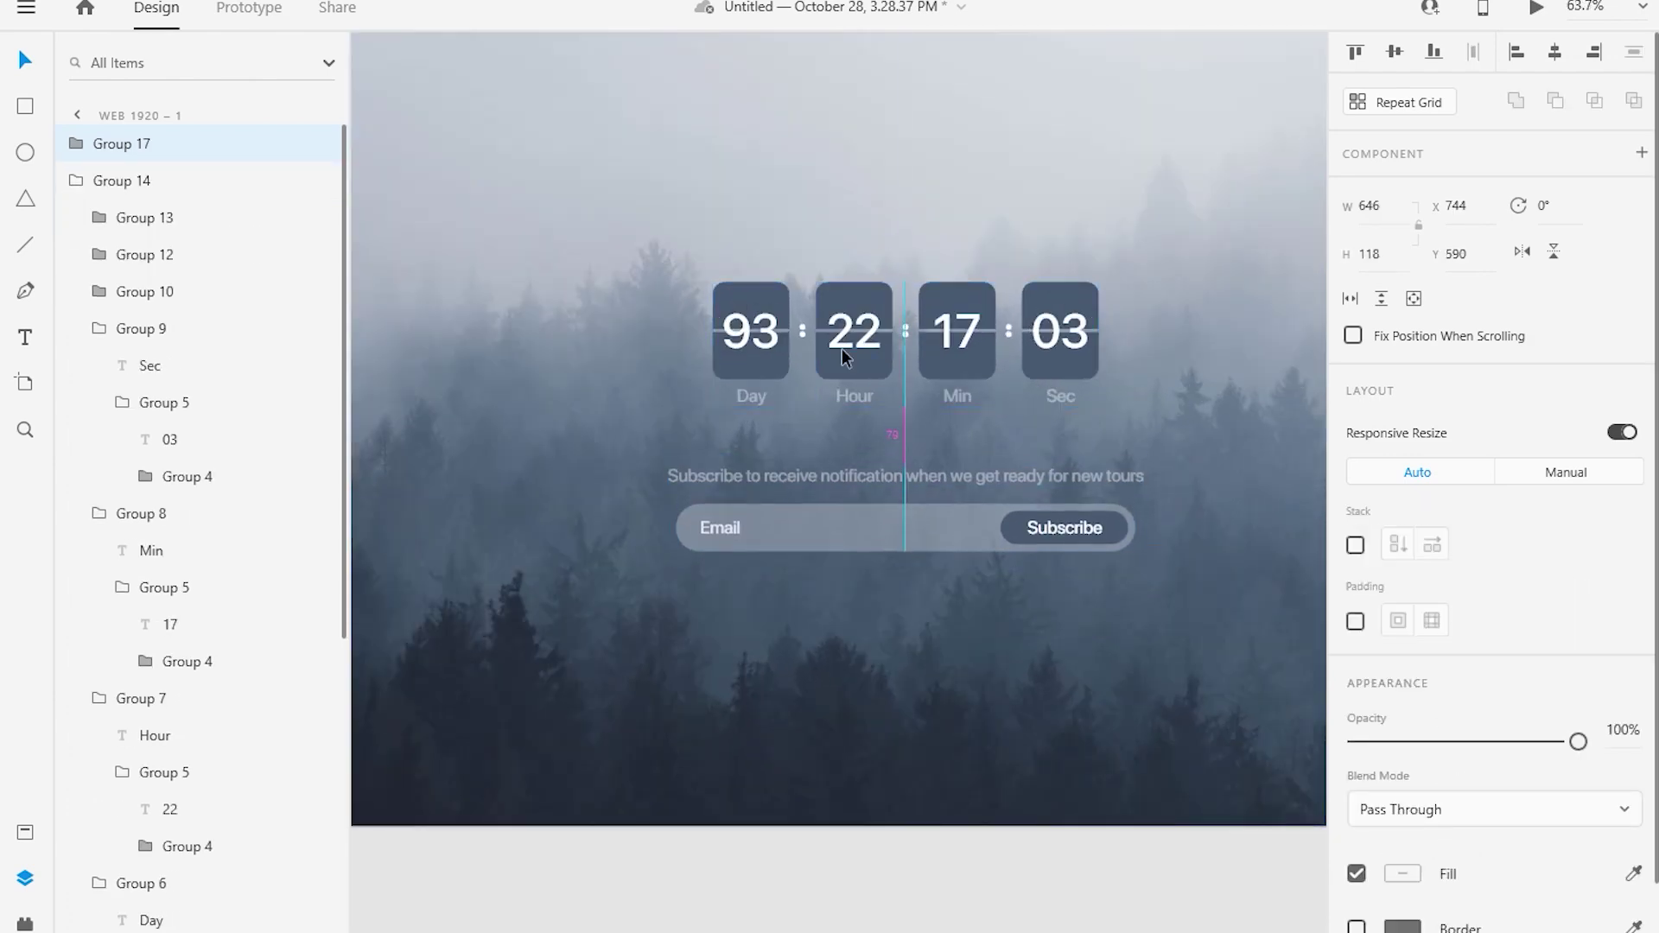
pyautogui.keyDown('shift'); pyautogui.click(949, 553); pyautogui.keyUp('shift')
pyautogui.hotkey('ctrl', 'g')
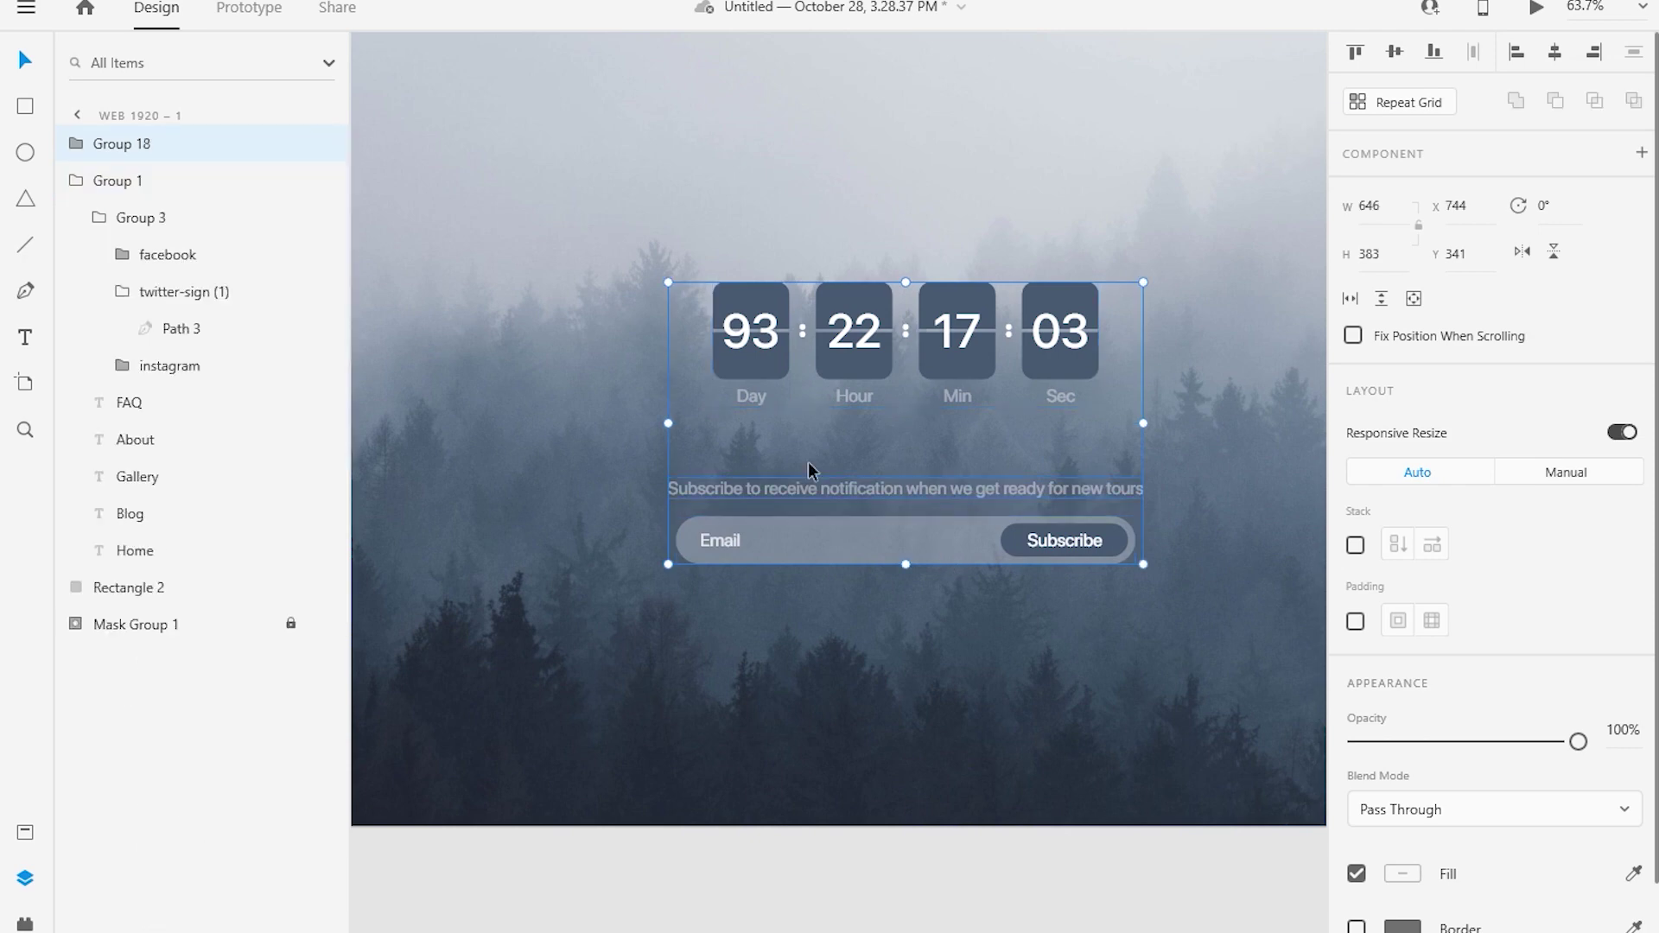
pyautogui.scroll(-2, 807, 461)
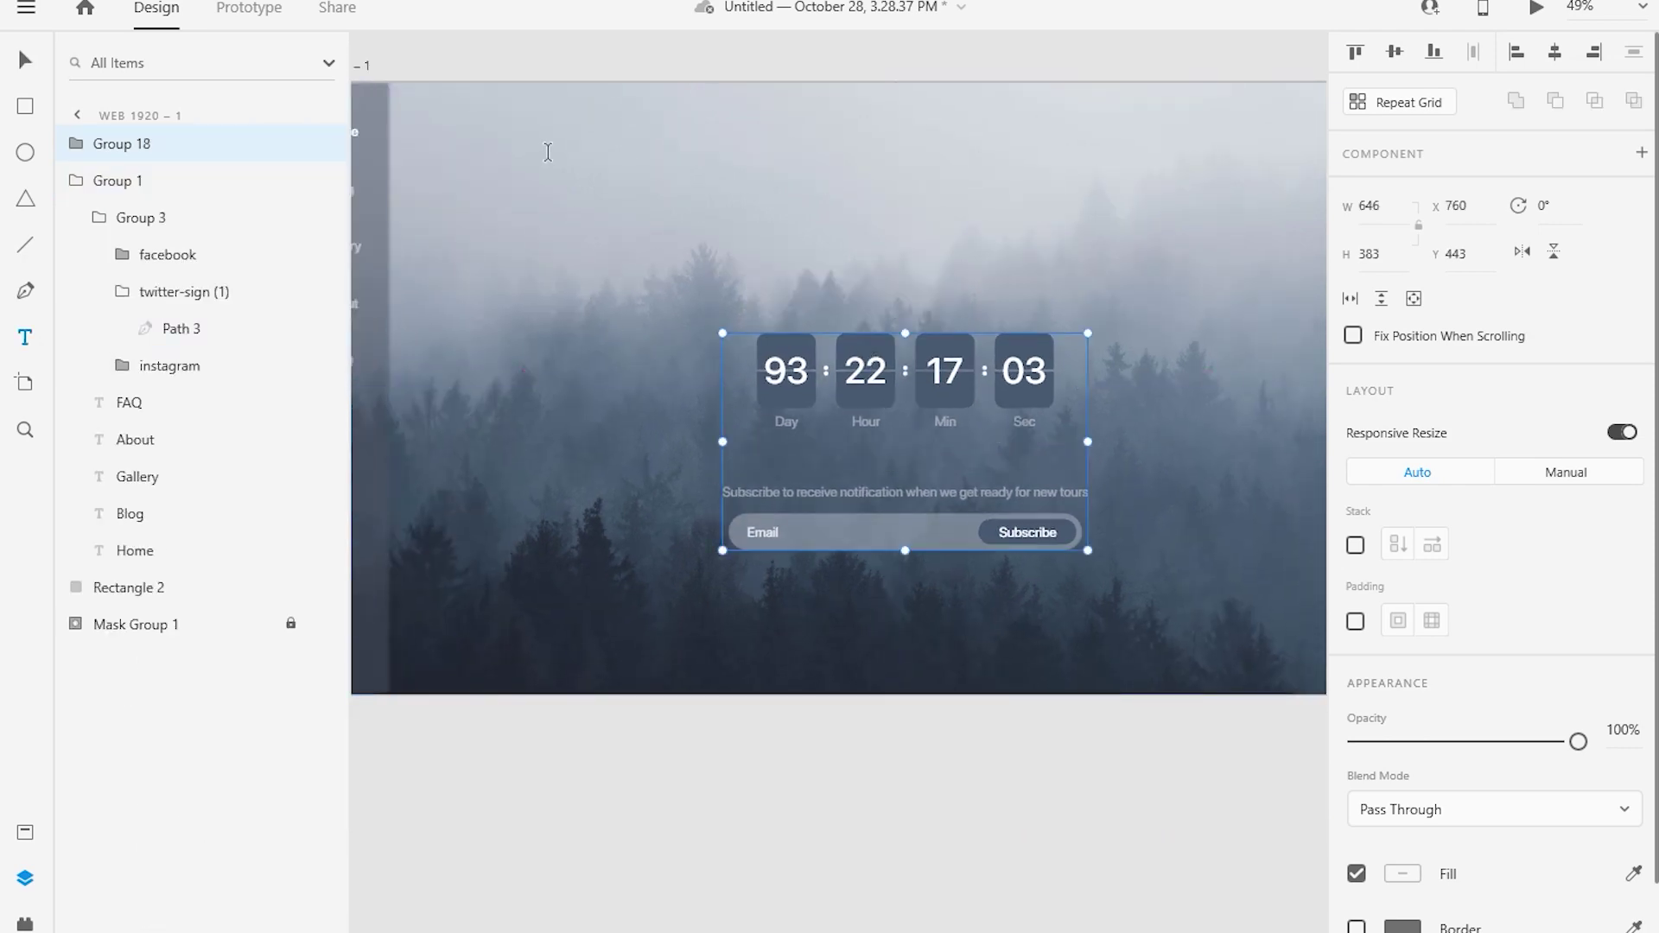
pyautogui.moveTo(546, 154); pyautogui.dragTo(663, 194)
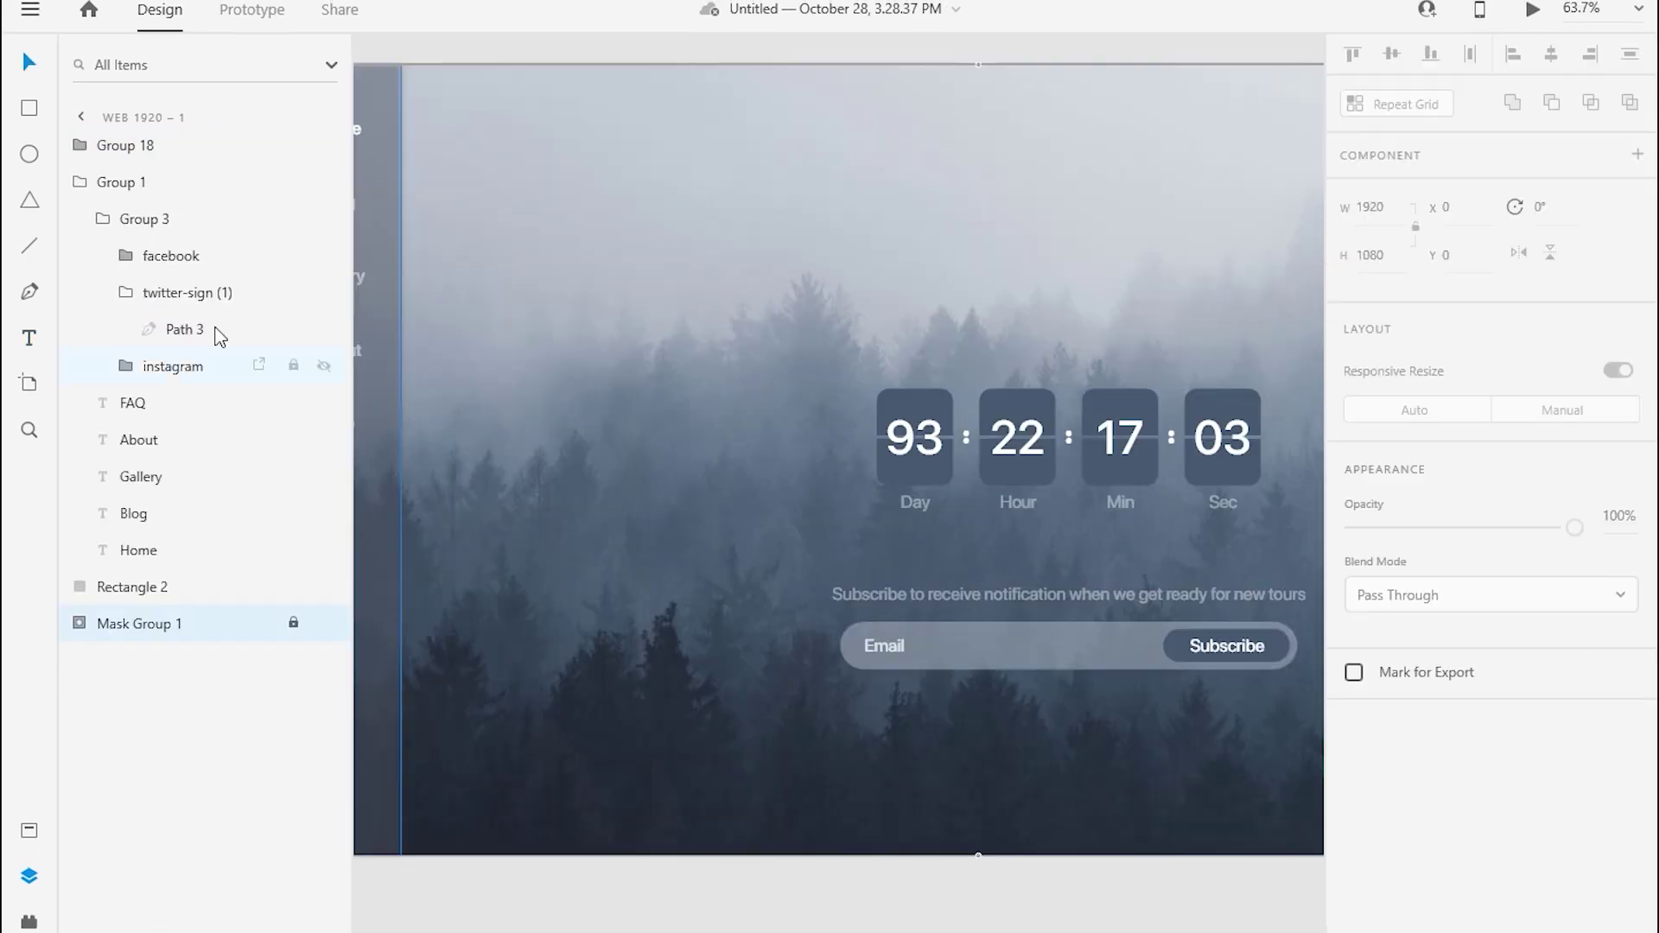
# - Create the separate words Get, Ready, For, Next and Journey in a row
pyautogui.write('Get')
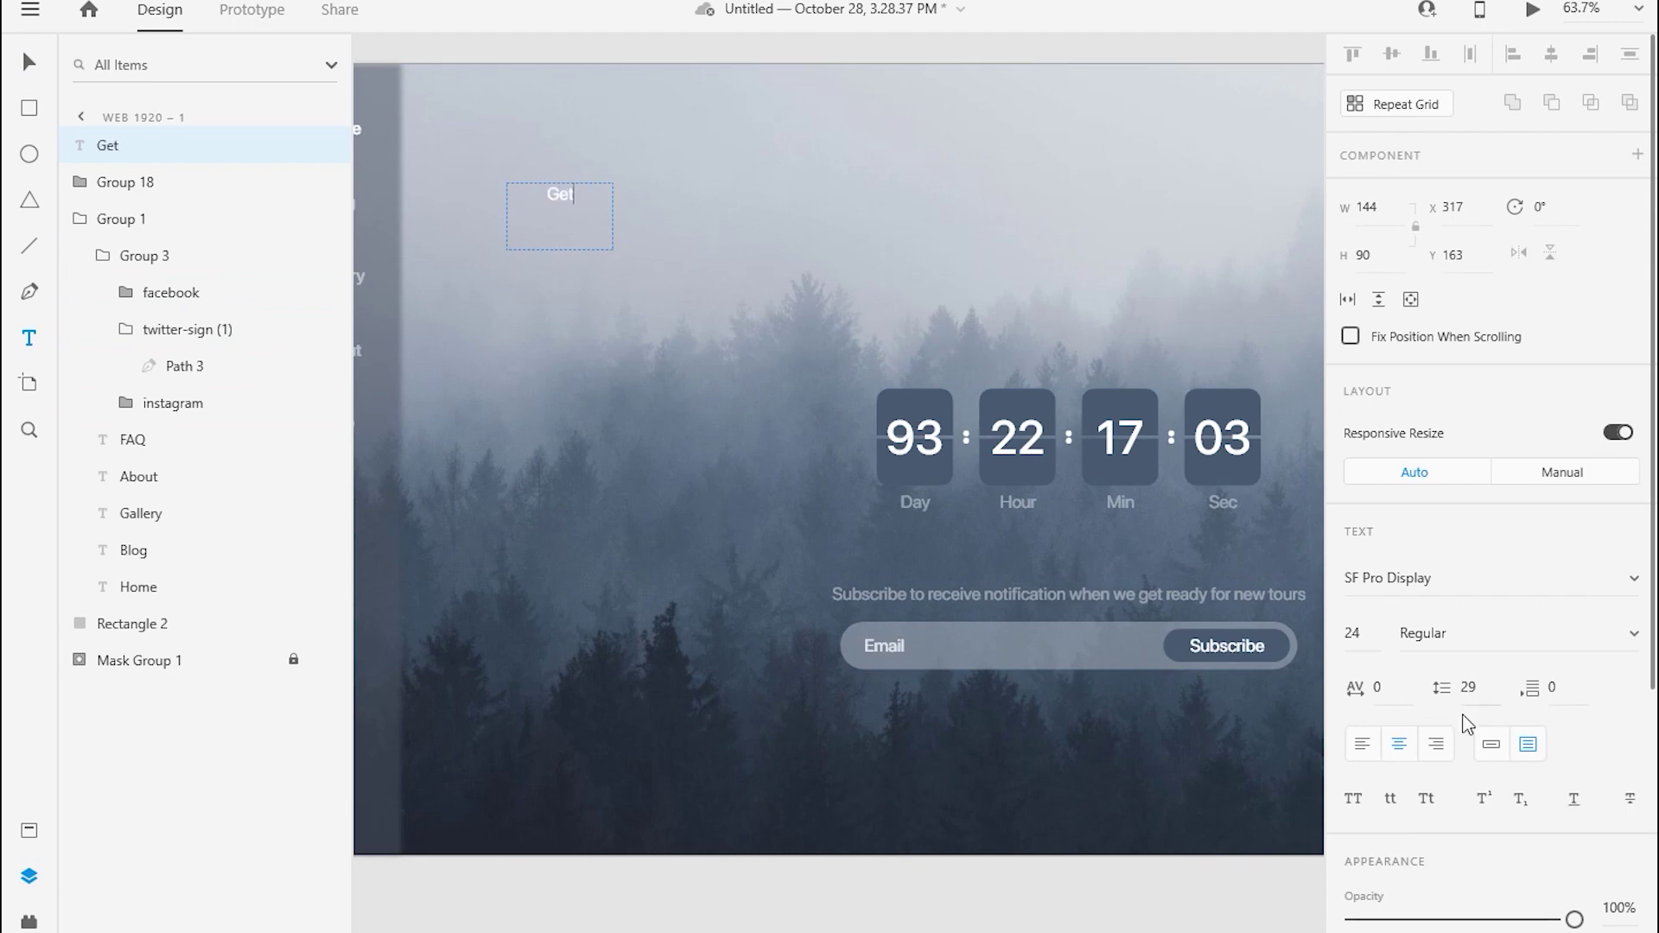
pyautogui.press('Escape')
pyautogui.moveTo(556, 193)
pyautogui.mouseDown()
pyautogui.moveTo(667, 201)
pyautogui.moveTo(624, 196)
pyautogui.mouseUp()
pyautogui.scroll(3, 640, 207)
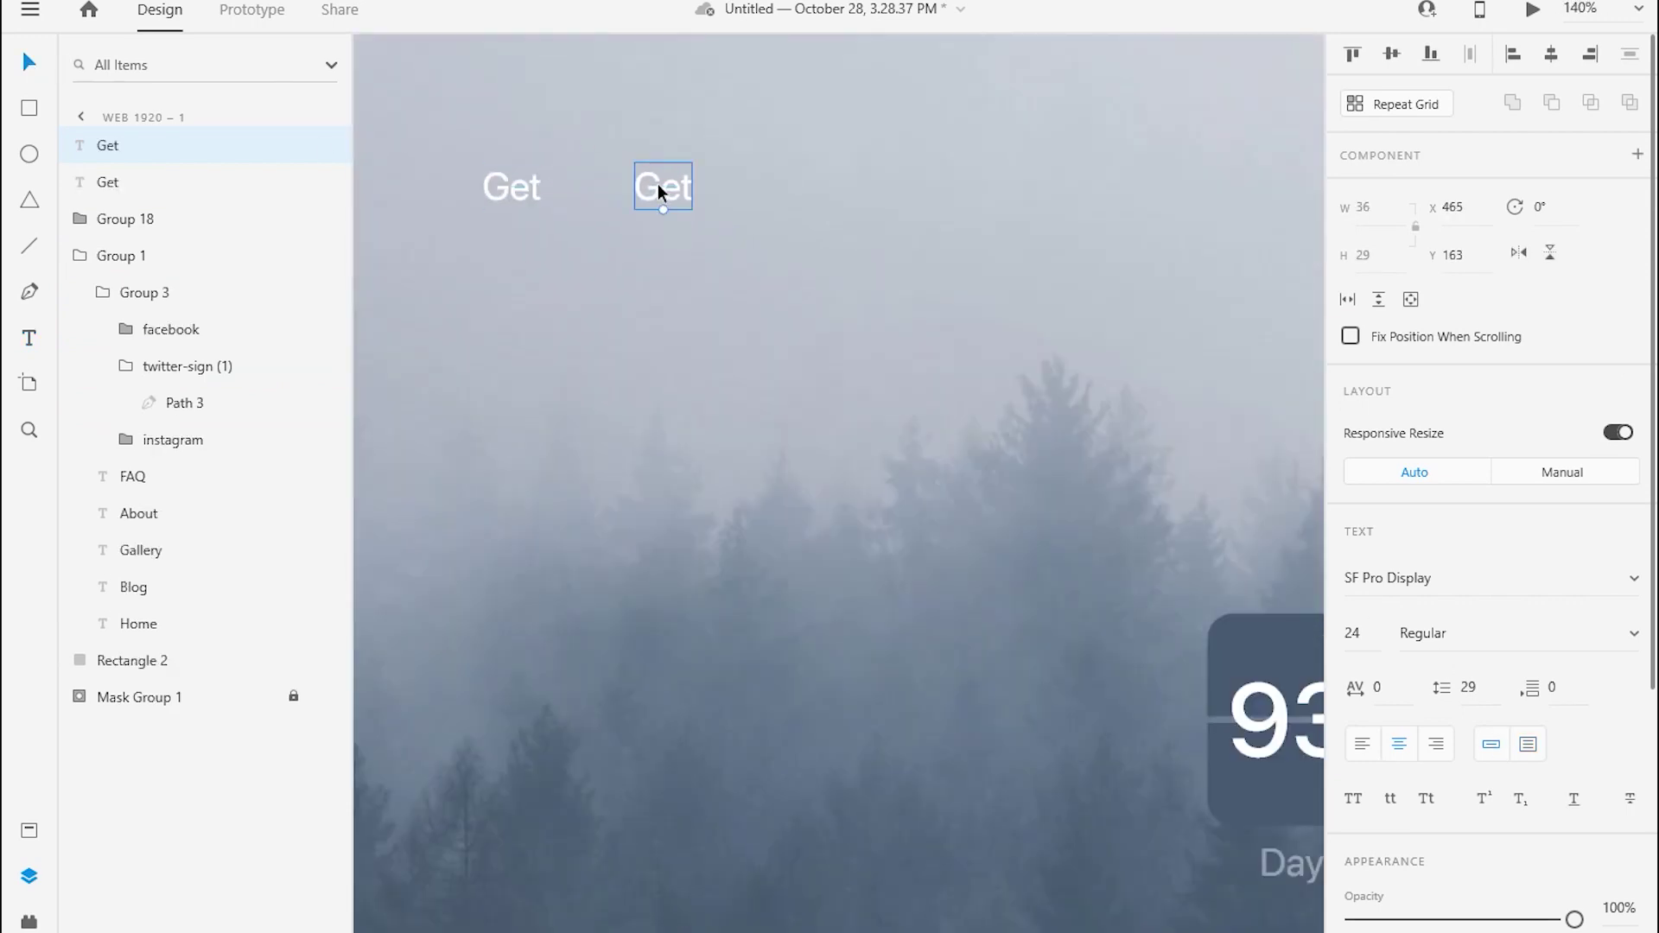
pyautogui.doubleClick(658, 190)
pyautogui.write('Ready')
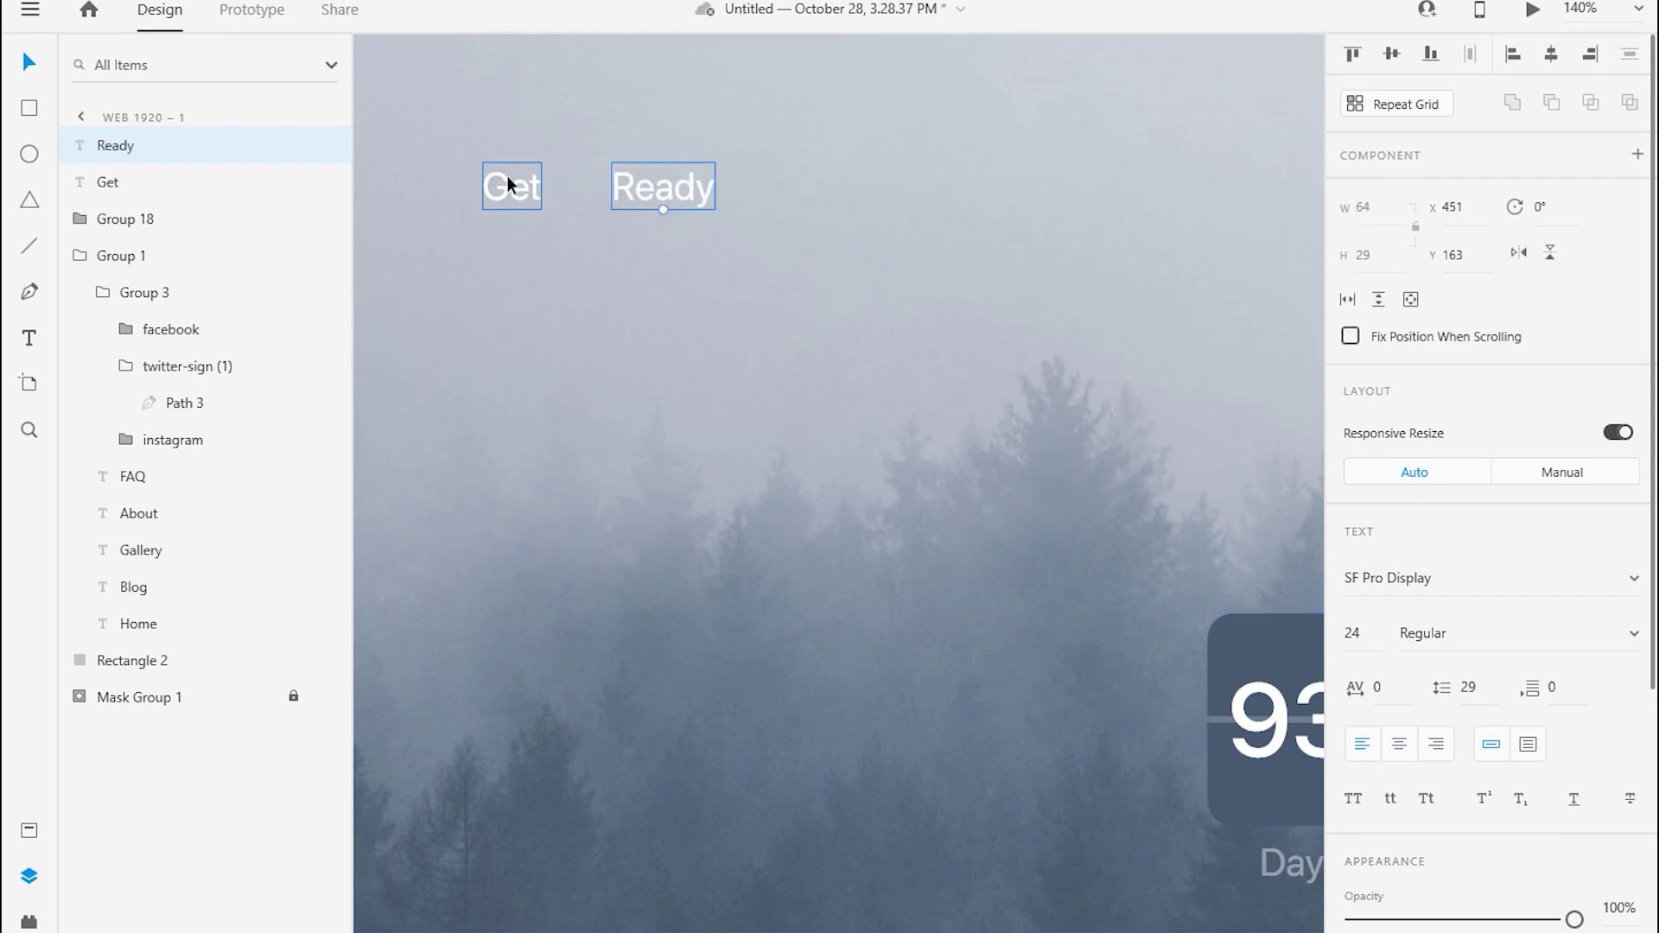
pyautogui.moveTo(682, 190); pyautogui.dragTo(1008, 192)
pyautogui.write('r')
pyautogui.press('Escape')
pyautogui.write('Nex')
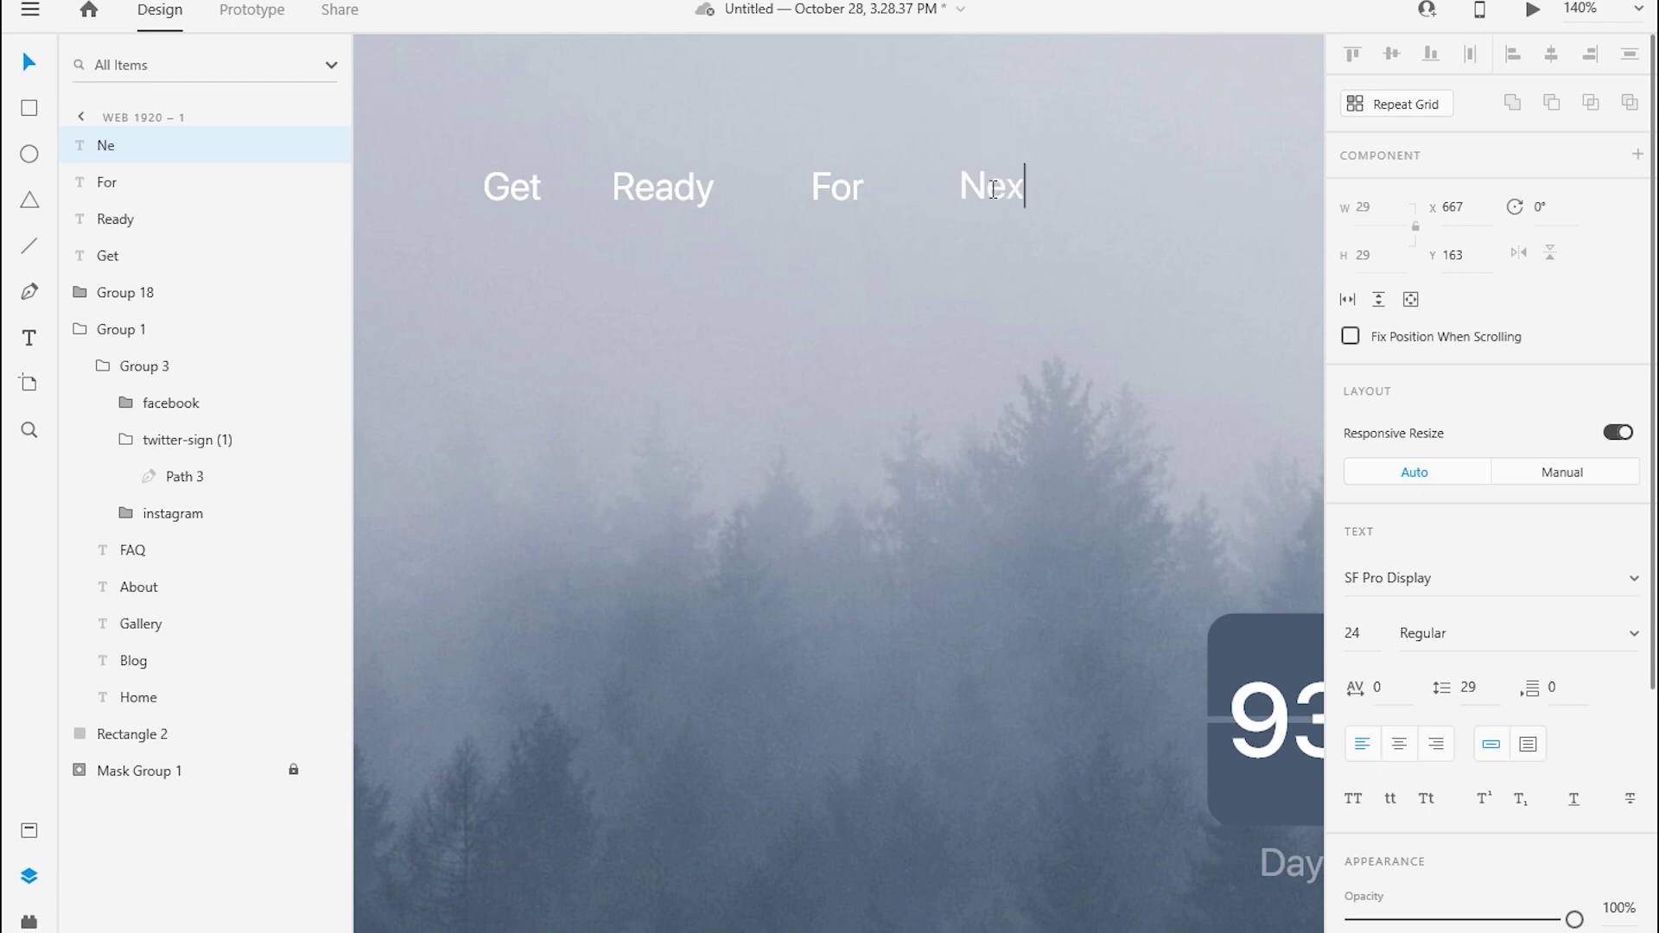
pyautogui.write('t')
pyautogui.press('Escape')
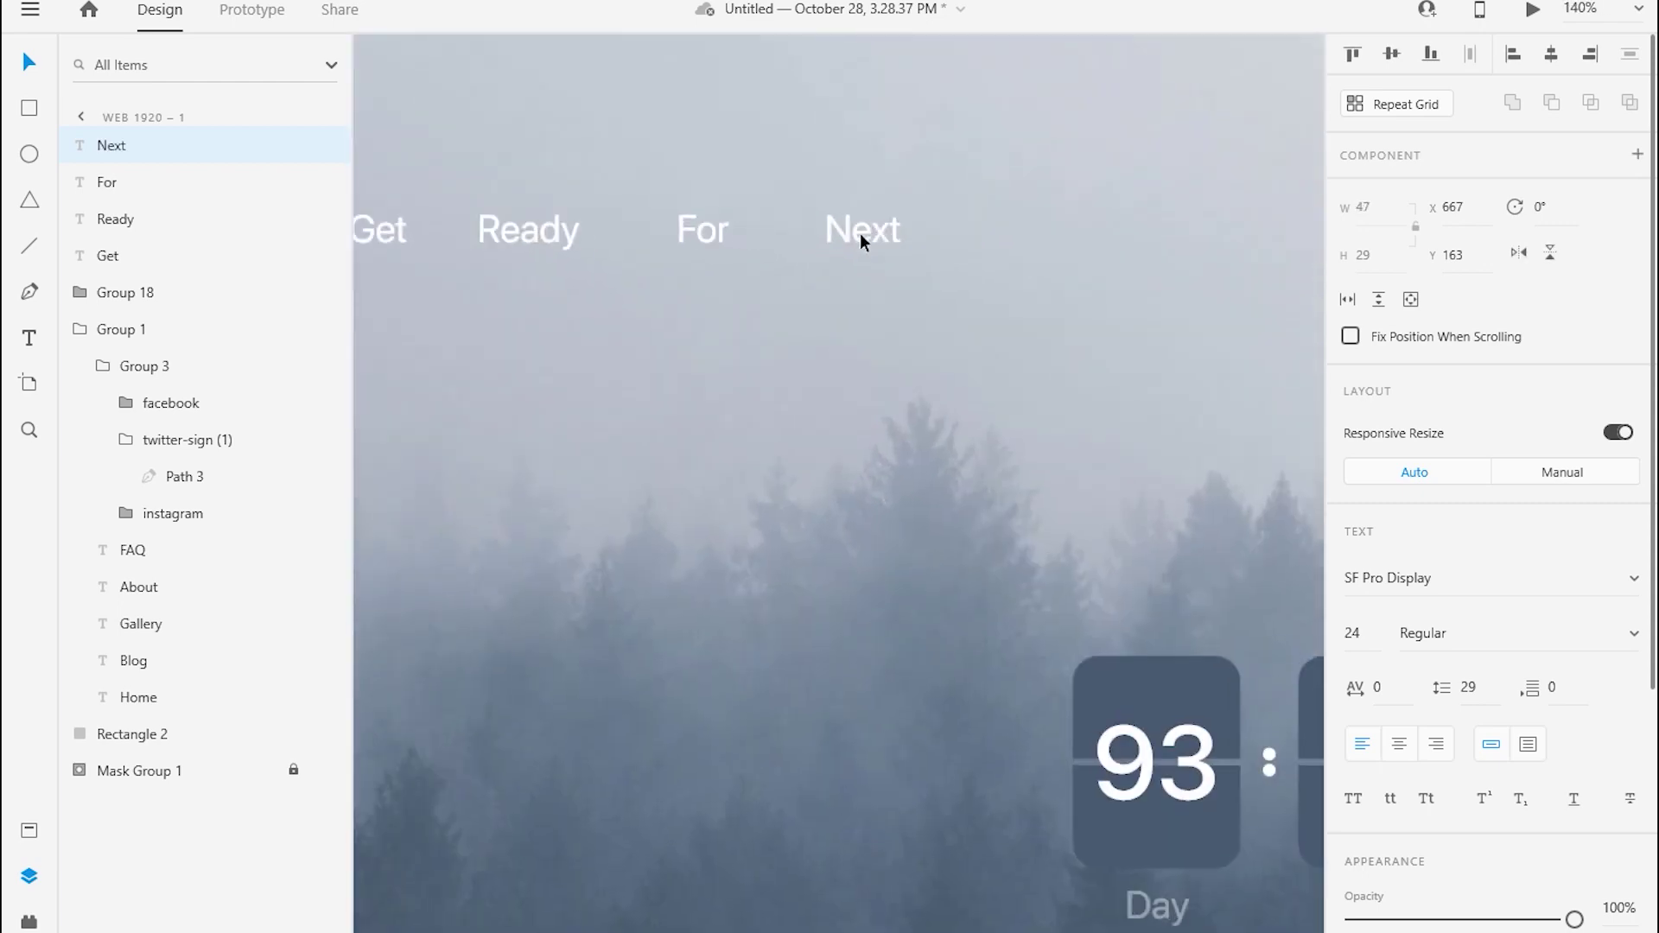
pyautogui.moveTo(858, 232); pyautogui.dragTo(1046, 231)
pyautogui.doubleClick(1047, 229)
pyautogui.write('Journey')
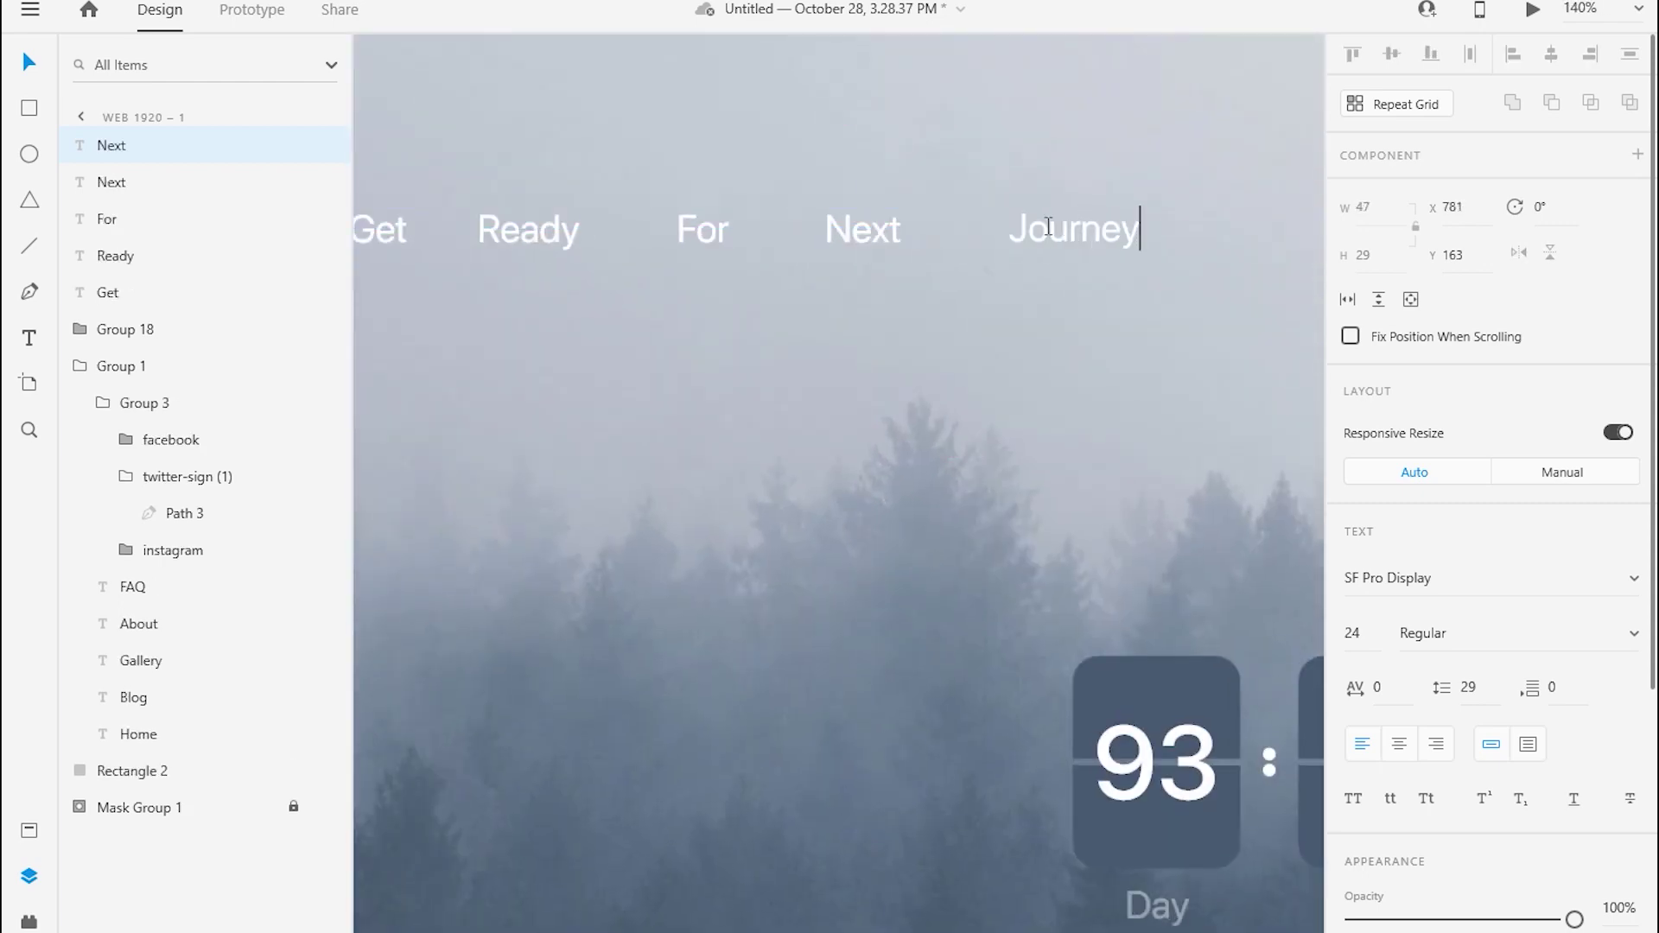
pyautogui.press('Escape')
# - Space the five words evenly and move the row above the countdown timer
pyautogui.moveTo(1149, 277); pyautogui.dragTo(547, 292)
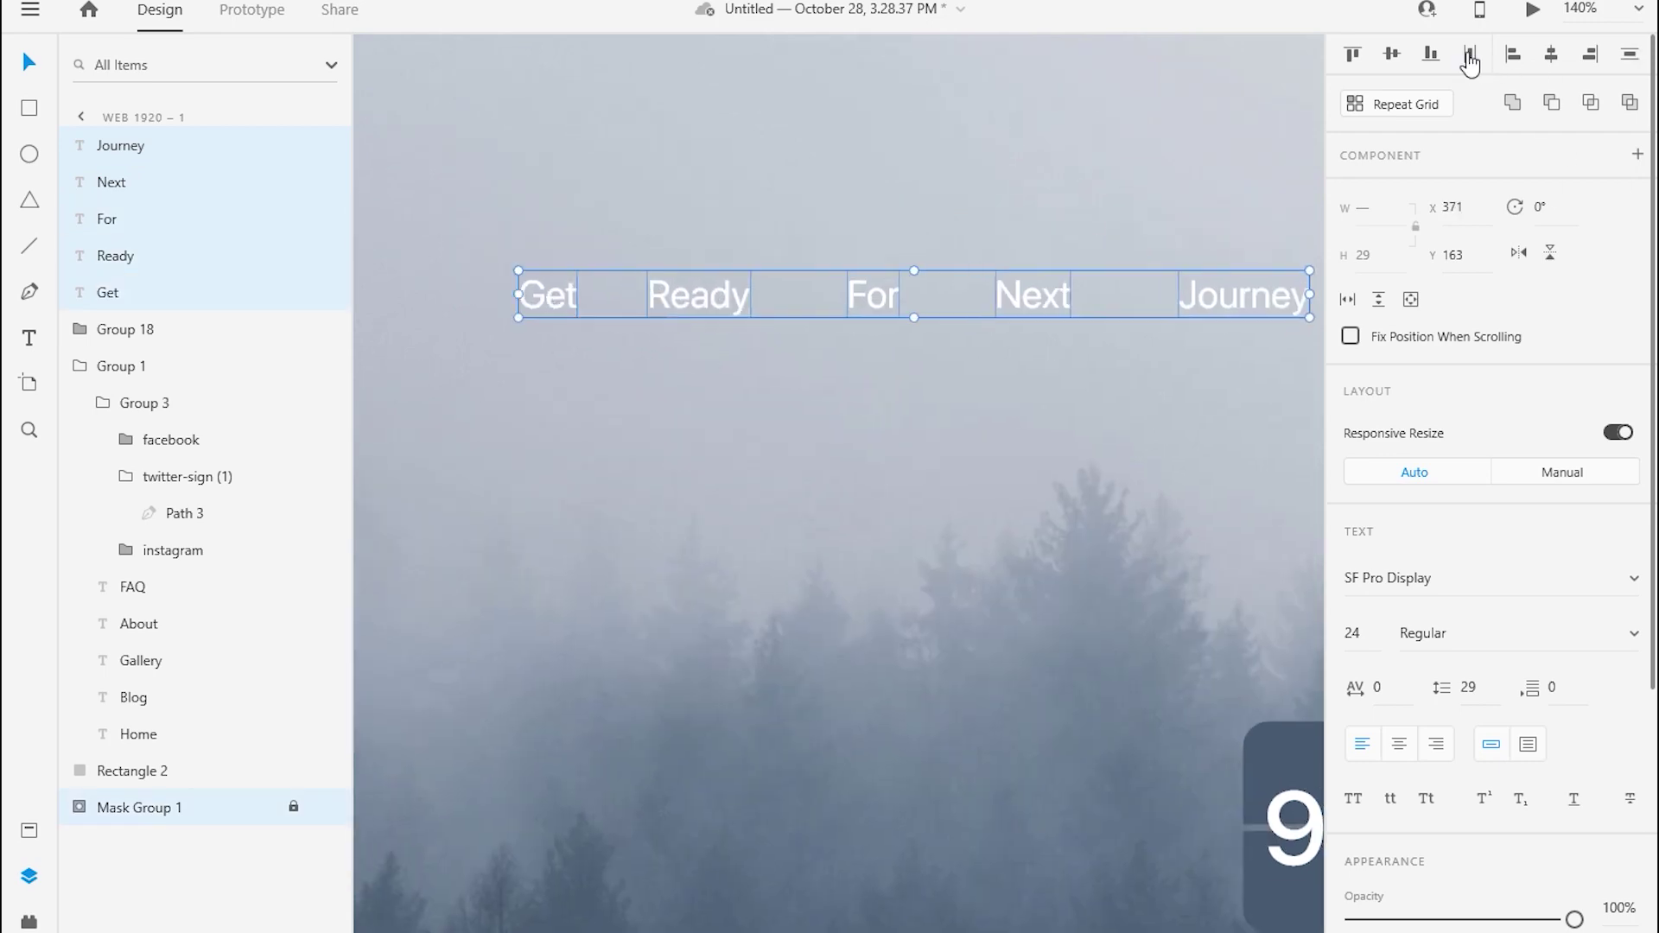
pyautogui.click(1468, 62)
pyautogui.scroll(-5, 1182, 366)
pyautogui.hscroll(3, 1089, 311)
pyautogui.moveTo(998, 262); pyautogui.dragTo(1206, 427)
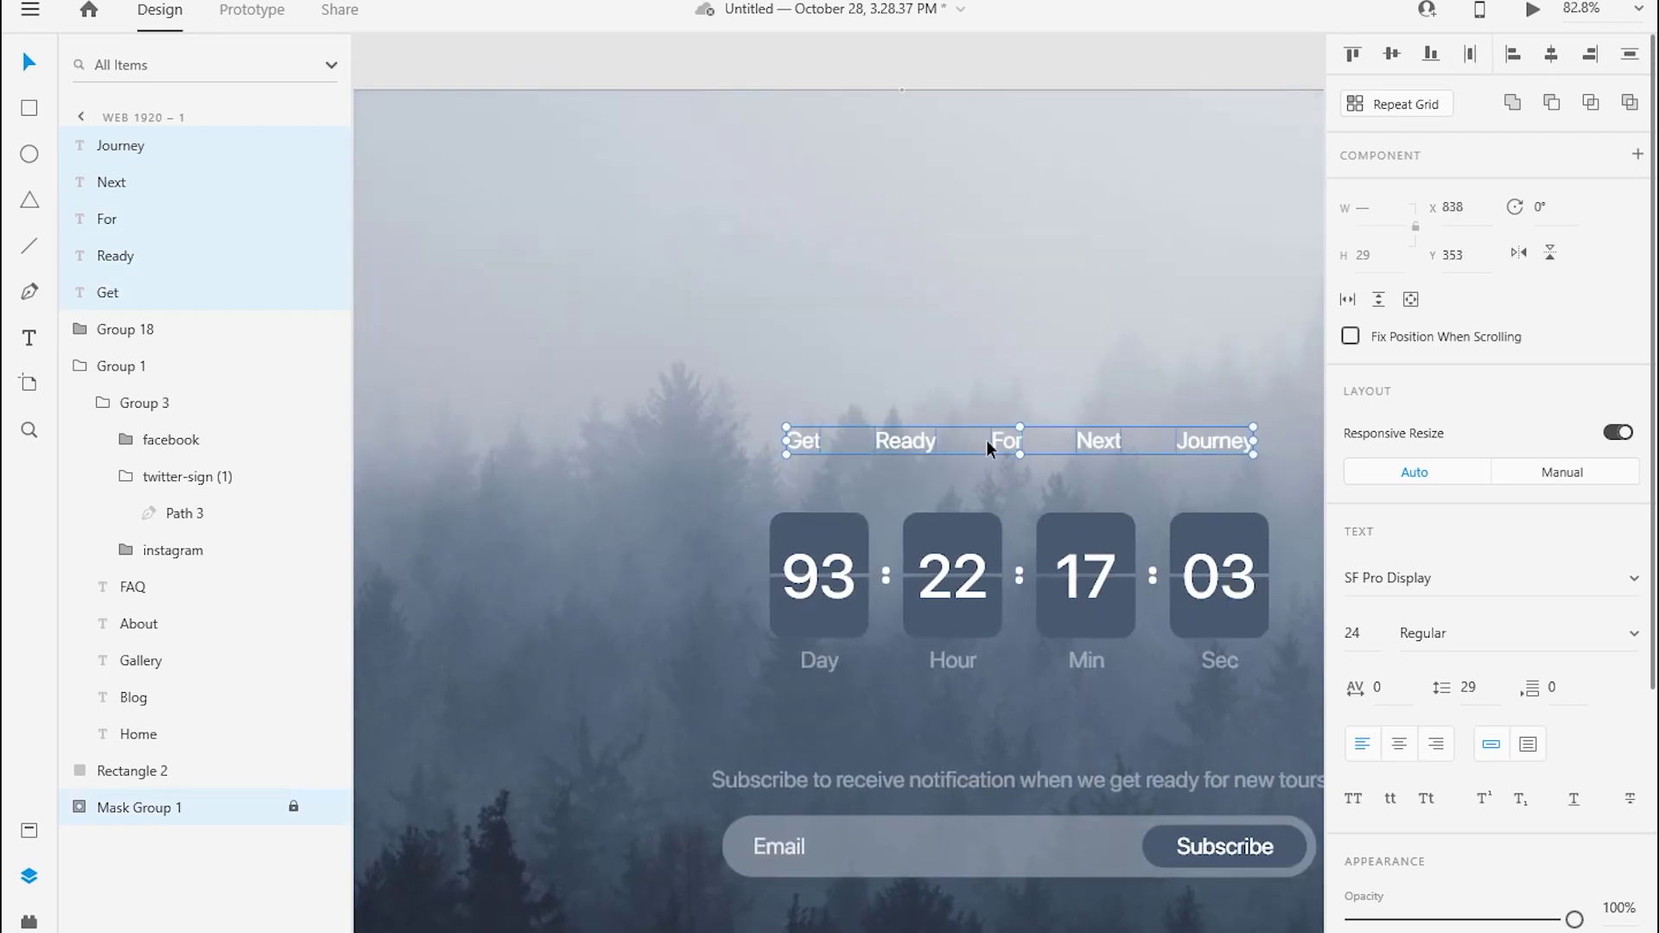
# - Reselect the five words and check the row's distances to the page
pyautogui.scroll(5, 832, 433)
pyautogui.click(771, 446)
pyautogui.keyDown('shift'); pyautogui.click(976, 454); pyautogui.keyUp('shift')
pyautogui.keyDown('shift'); pyautogui.click(1214, 449); pyautogui.keyUp('shift')
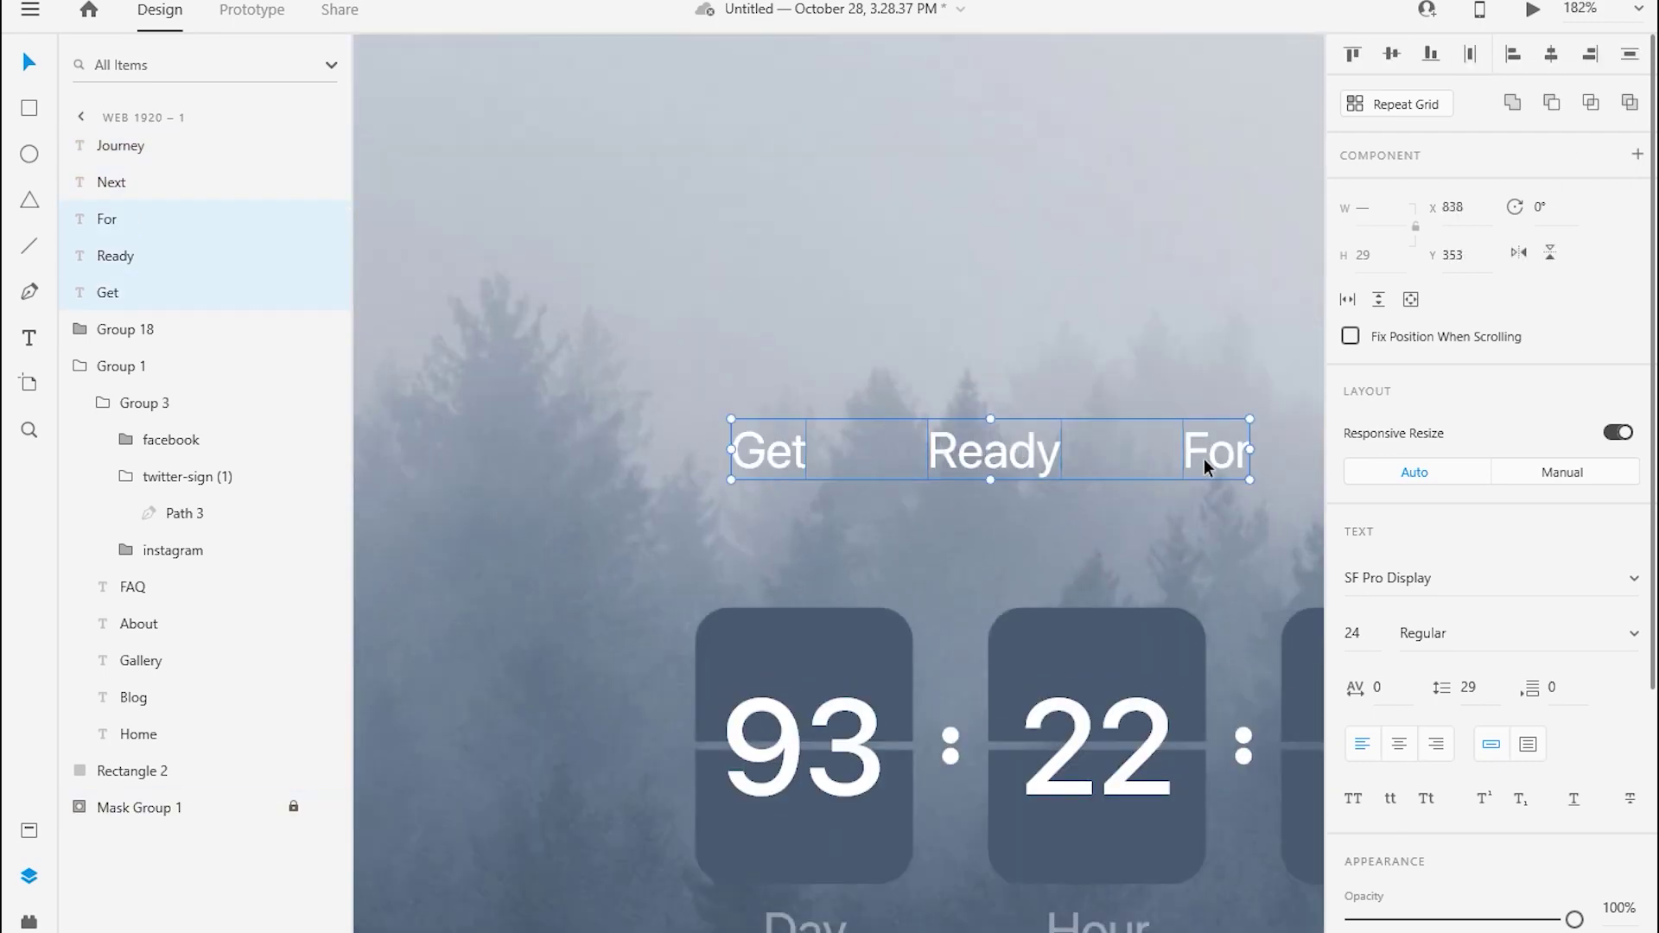
pyautogui.scroll(-3, 1076, 475)
pyautogui.keyDown('shift'); pyautogui.click(1110, 454); pyautogui.keyUp('shift')
pyautogui.scroll(-3, 1075, 475)
pyautogui.keyDown('shift'); pyautogui.click(1244, 458); pyautogui.keyUp('shift')
pyautogui.click(708, 456)
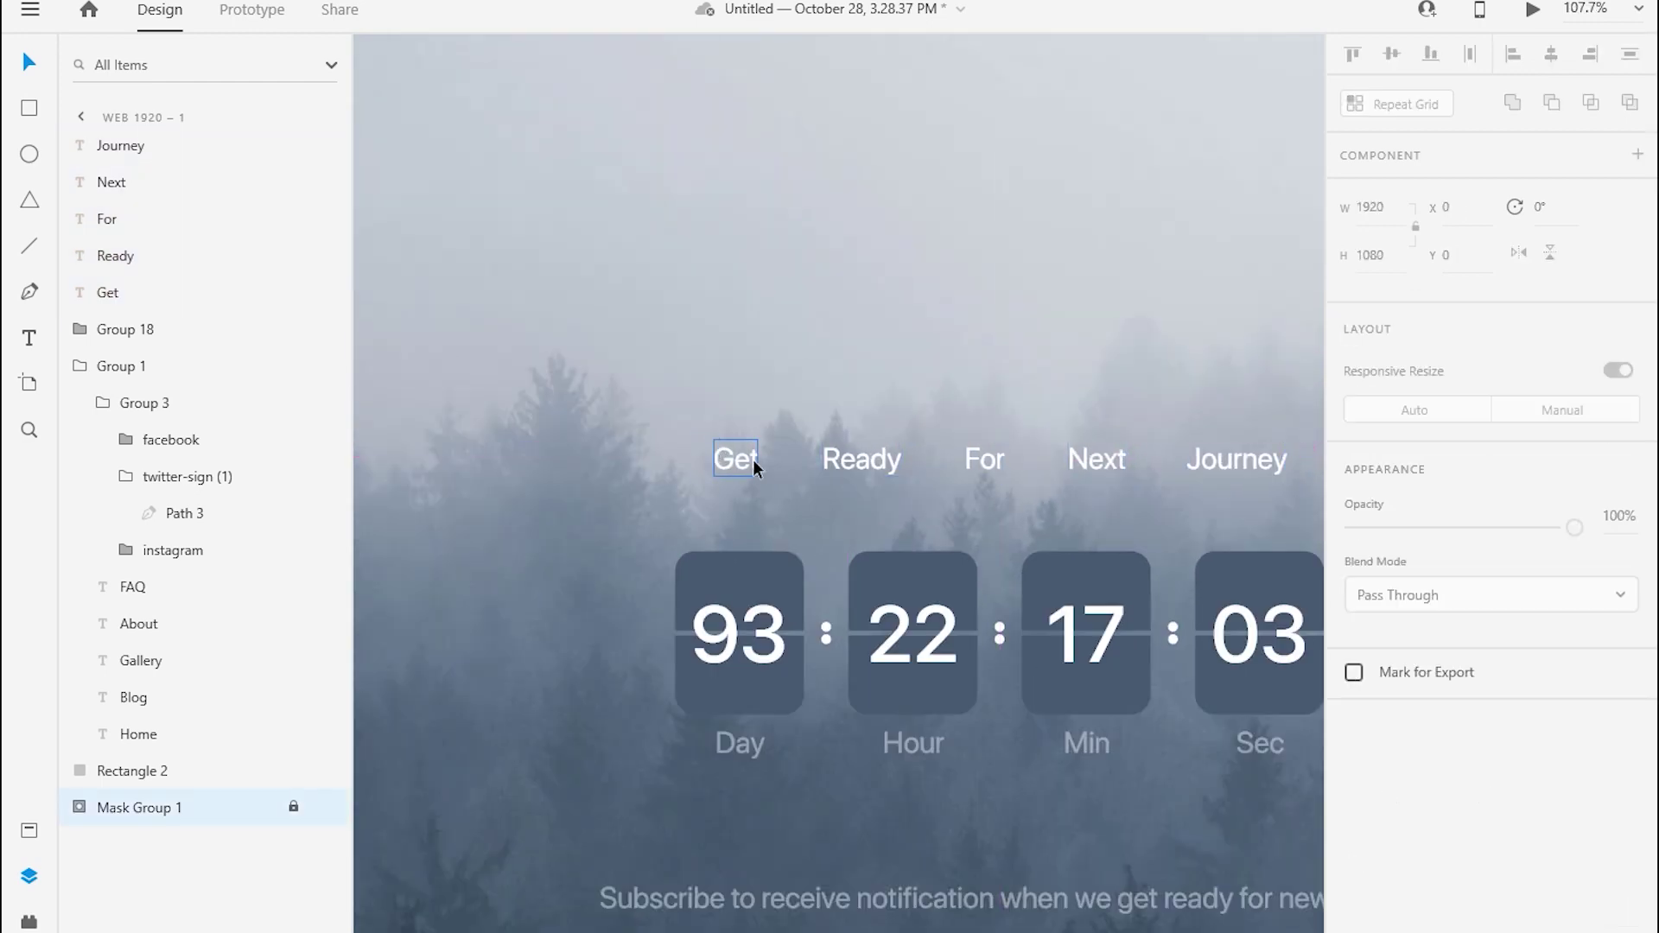
pyautogui.keyDown('shift'); pyautogui.click(860, 458); pyautogui.keyUp('shift')
pyautogui.keyDown('shift'); pyautogui.click(981, 455); pyautogui.keyUp('shift')
pyautogui.keyDown('shift'); pyautogui.click(1097, 458); pyautogui.keyUp('shift')
pyautogui.keyDown('shift'); pyautogui.click(1236, 458); pyautogui.keyUp('shift')
pyautogui.press('alt')
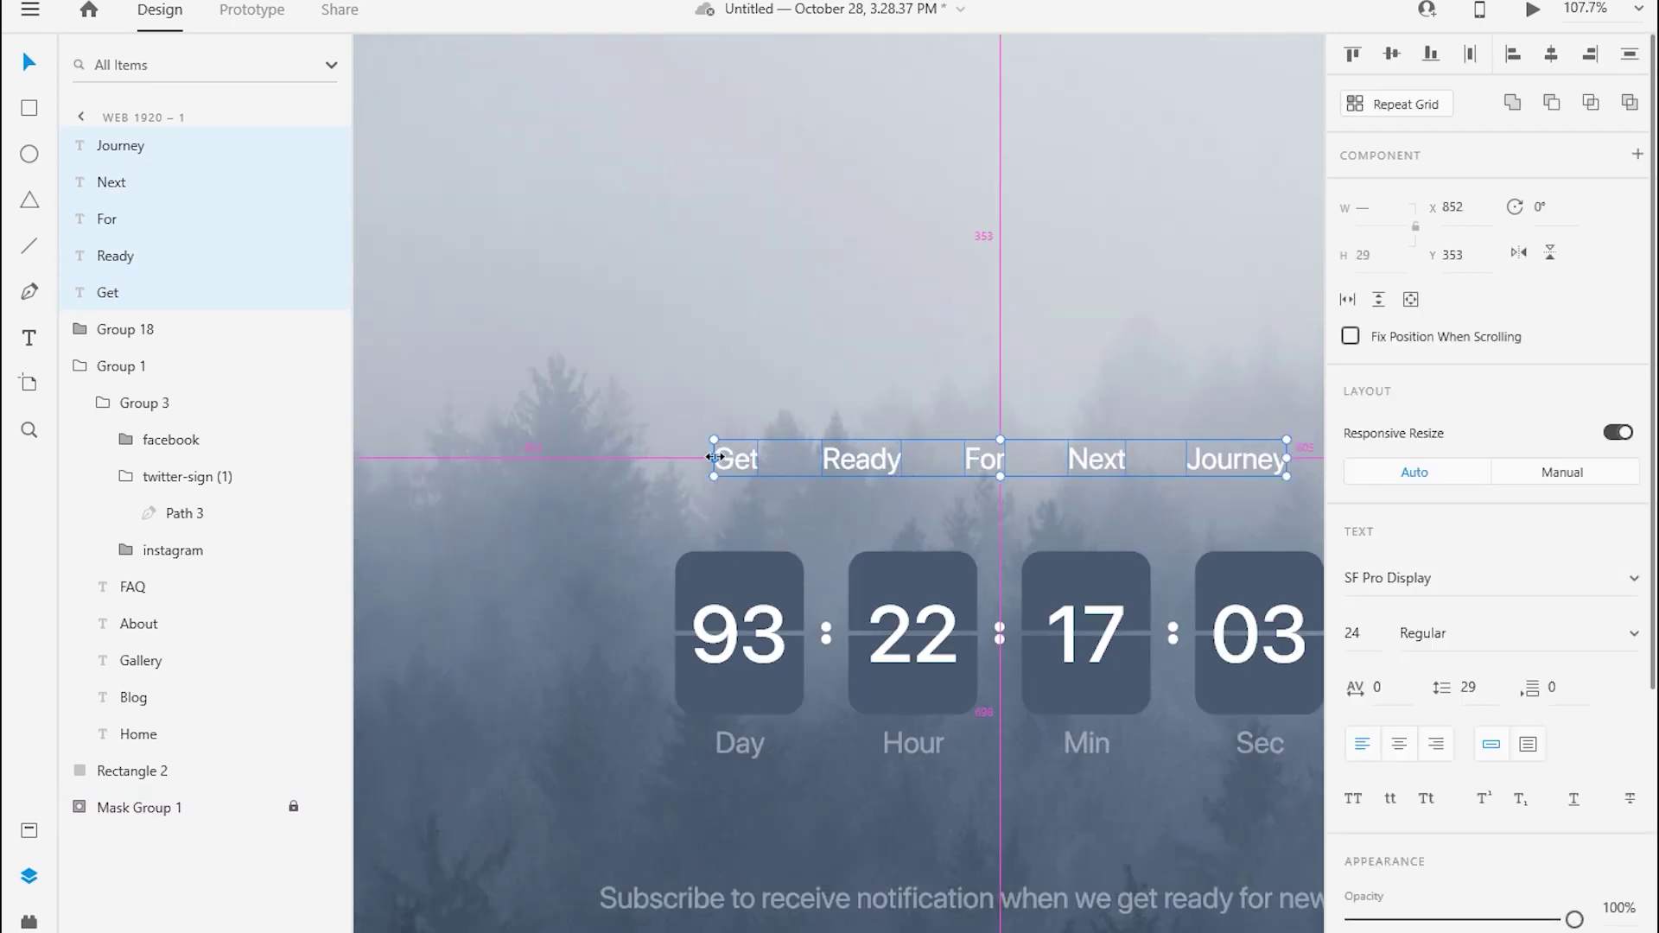
pyautogui.click(776, 513)
pyautogui.scroll(-2, 964, 449)
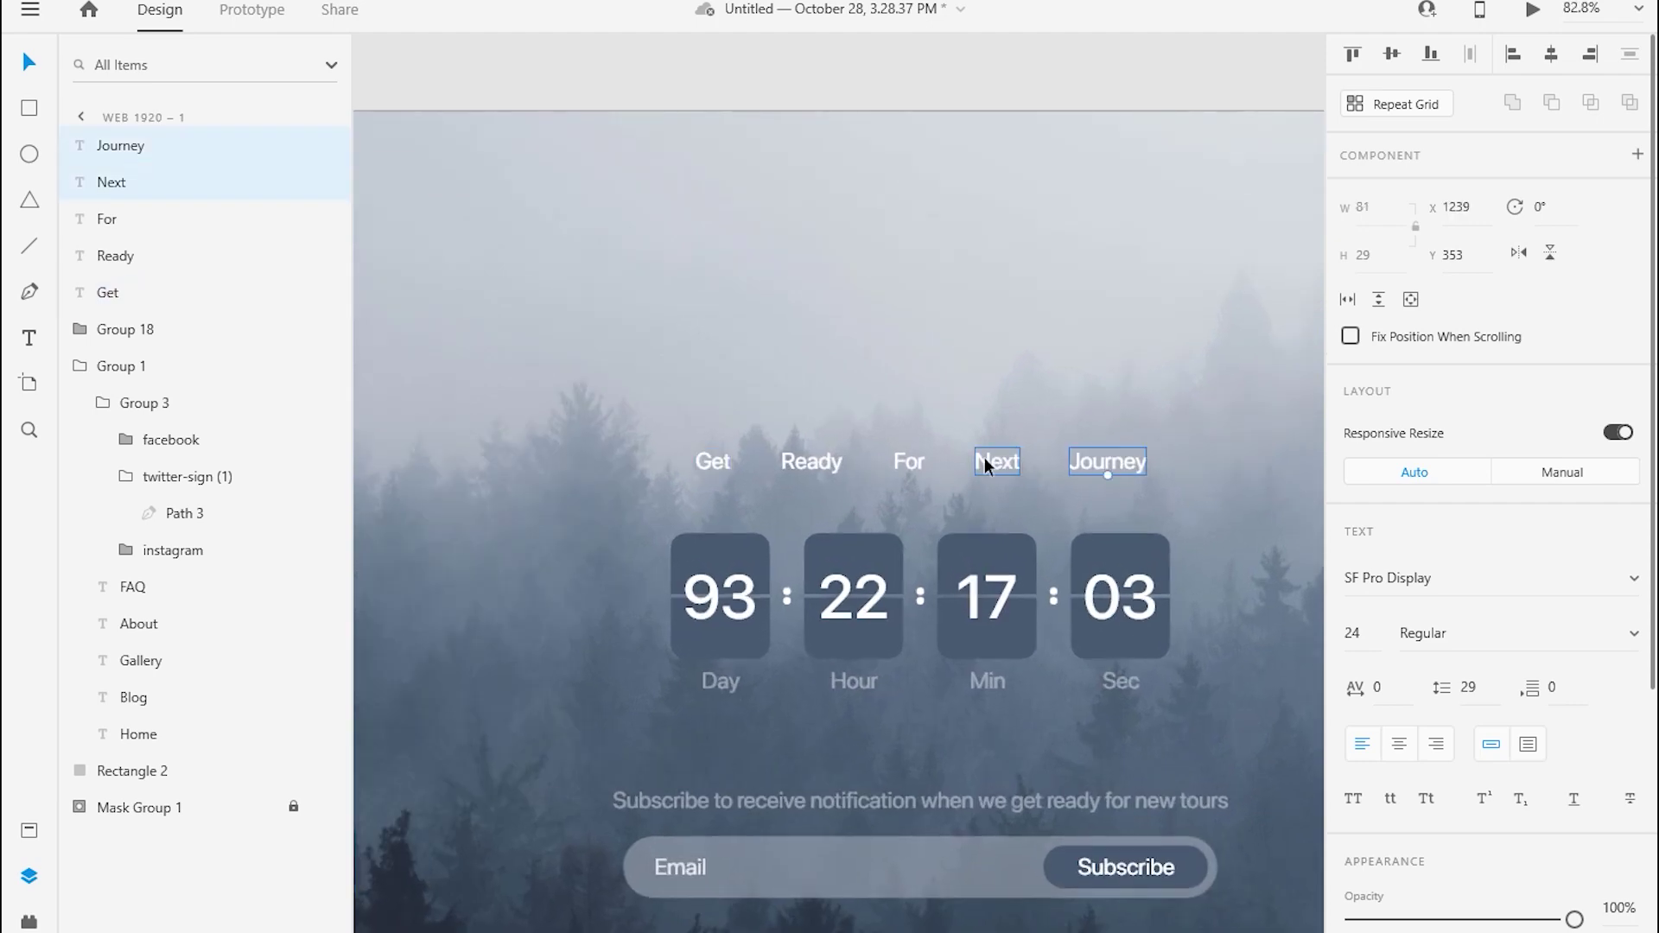
# - Set the five words to 80% opacity, group them, and nudge the group down
pyautogui.moveTo(1175, 432); pyautogui.dragTo(683, 484)
pyautogui.moveTo(1574, 918); pyautogui.dragTo(1530, 919)
pyautogui.moveTo(1007, 463); pyautogui.dragTo(796, 466)
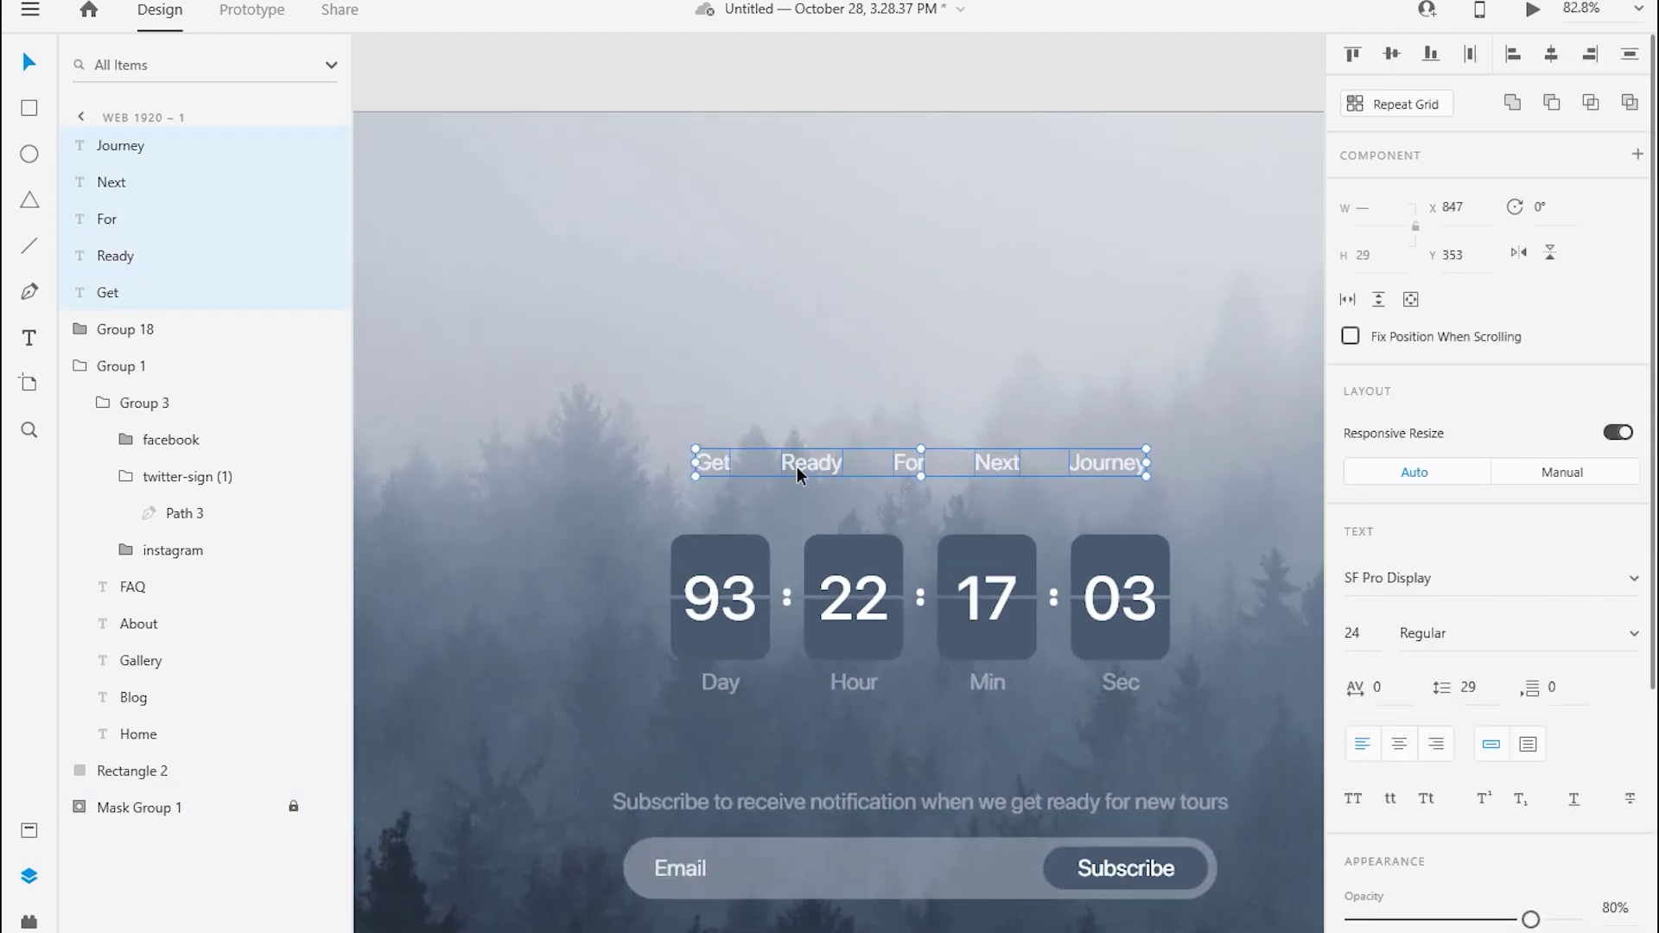
pyautogui.hotkey('ctrl', 'g')
pyautogui.hotkey('shift', 'Down')
pyautogui.hotkey('shift', 'Down')
pyautogui.hotkey('shift', 'Down')
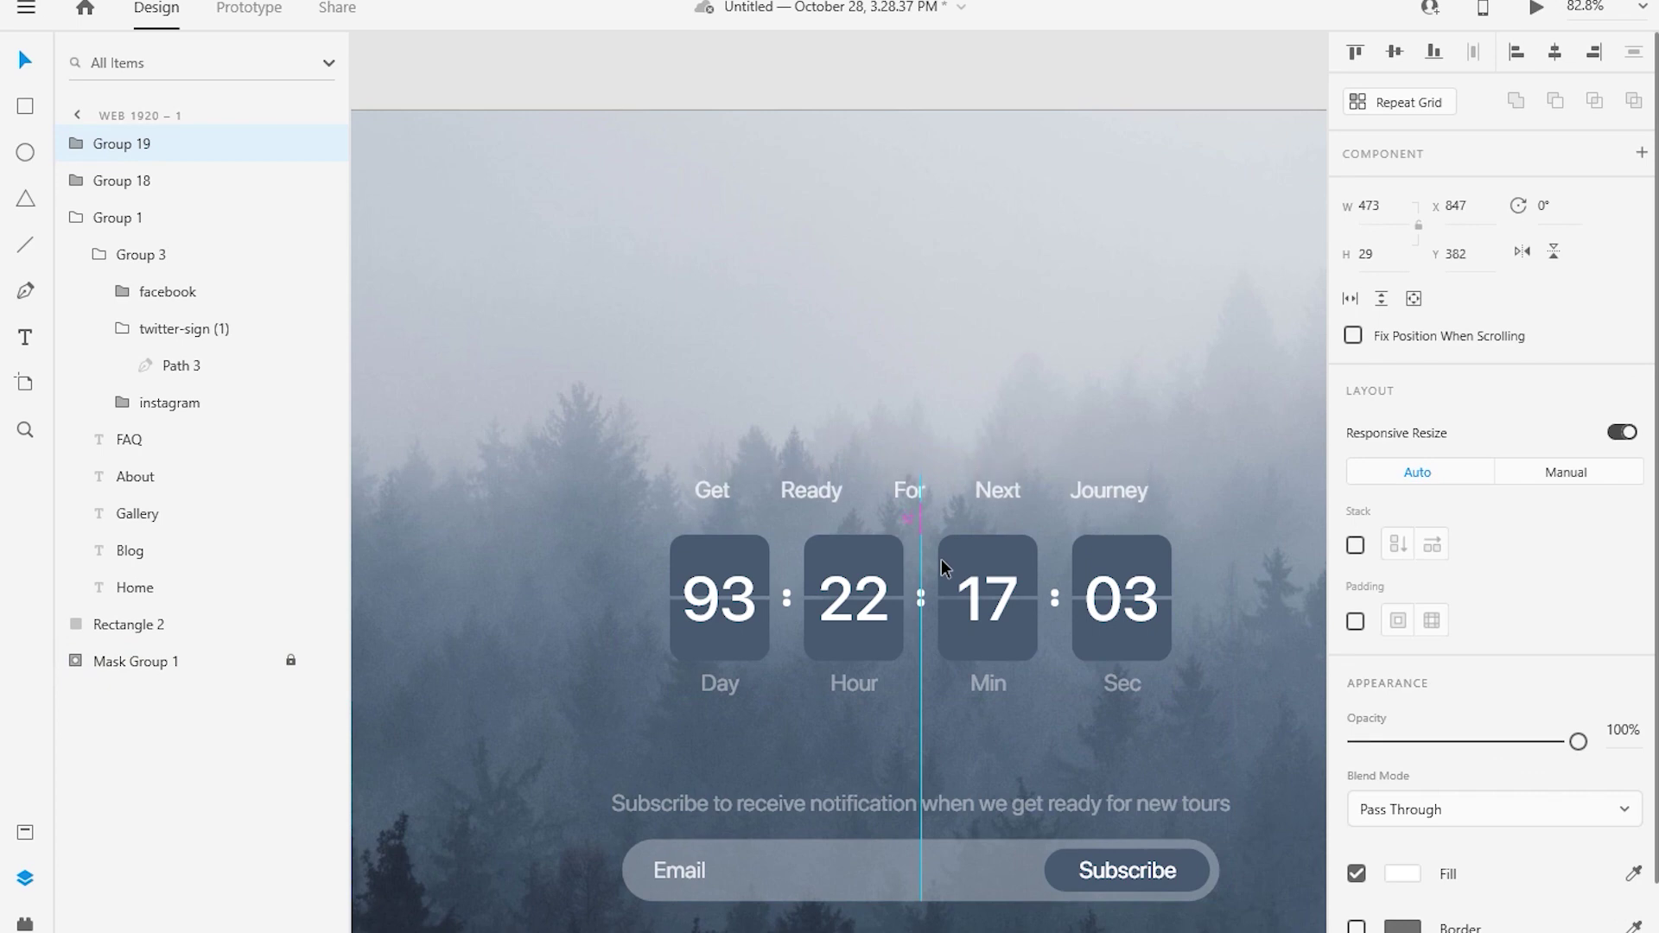
# - Create an auto-width 'Alaska' title in Friendly Schoolmates and scale it up large
pyautogui.press('t')
pyautogui.moveTo(449, 143); pyautogui.dragTo(1180, 422)
pyautogui.click(1438, 578)
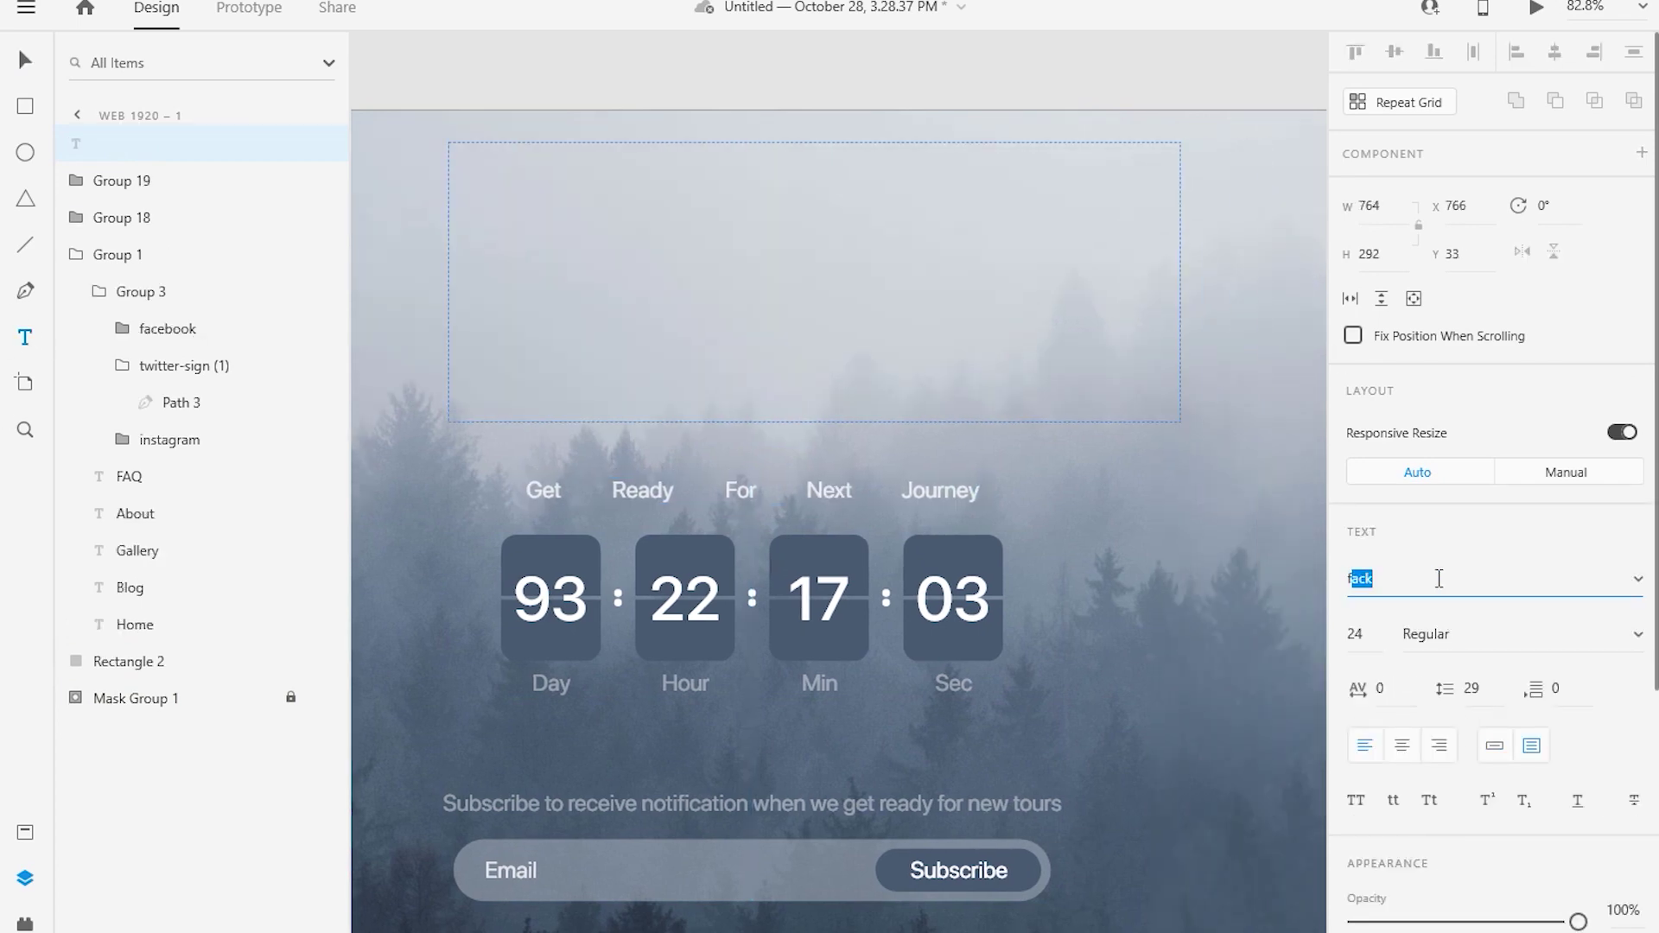
pyautogui.press('Return')
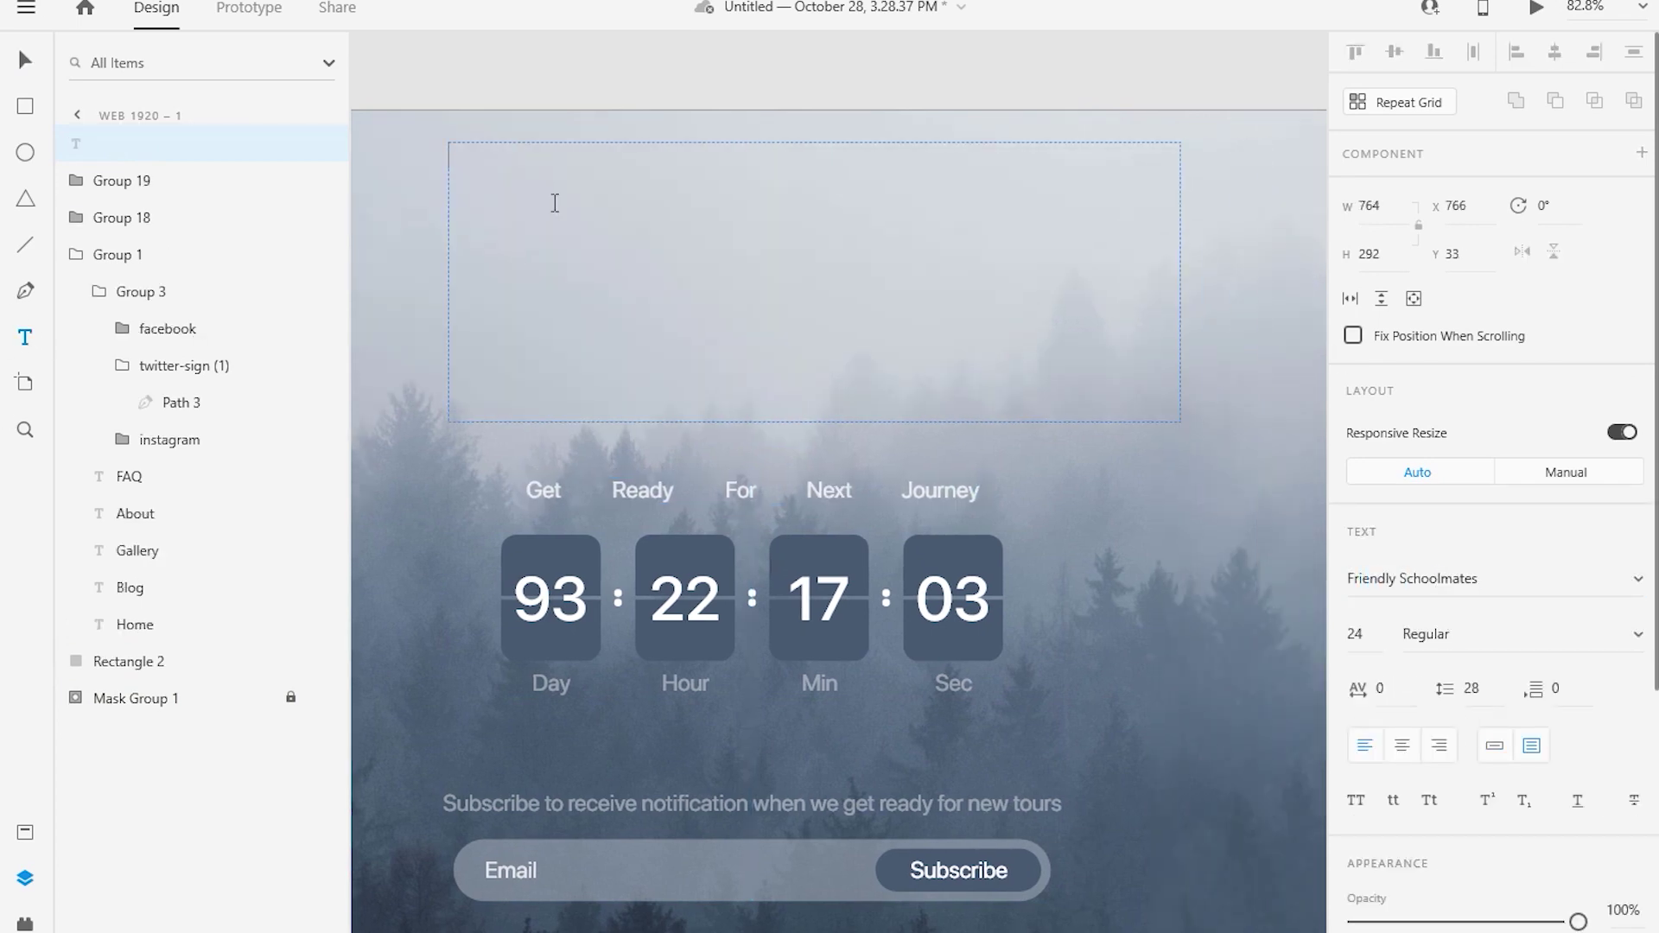
pyautogui.write('Alaska')
pyautogui.click(1493, 747)
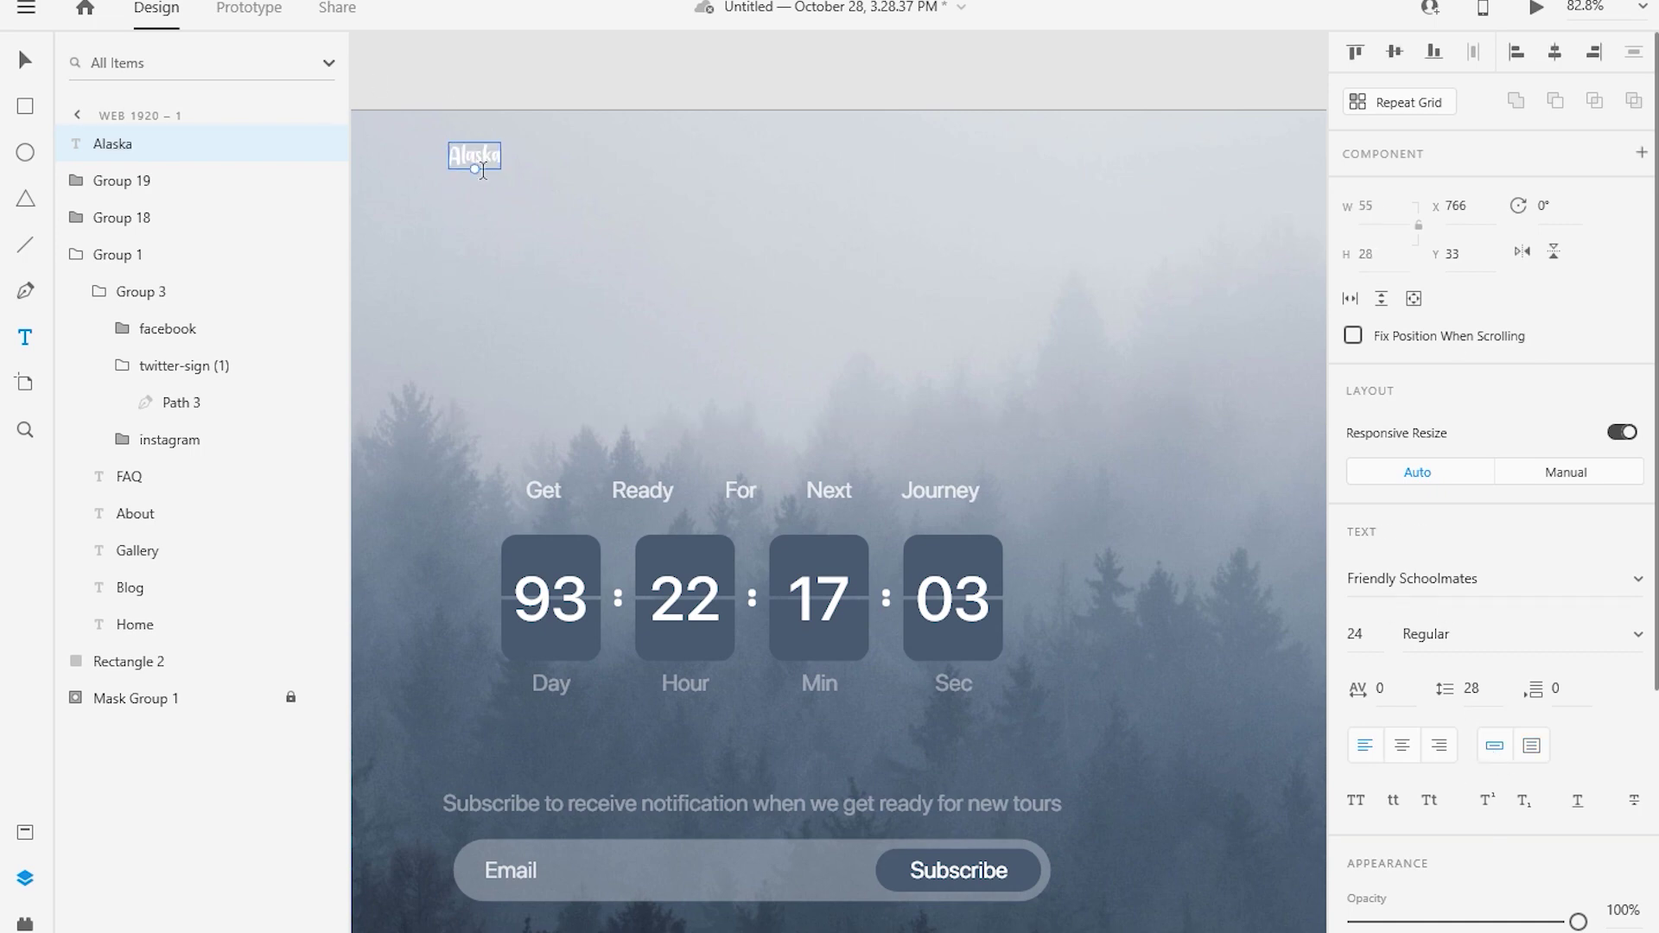
pyautogui.moveTo(755, 288)
pyautogui.mouseDown()
pyautogui.moveTo(768, 463)
pyautogui.moveTo(753, 512)
pyautogui.mouseUp()
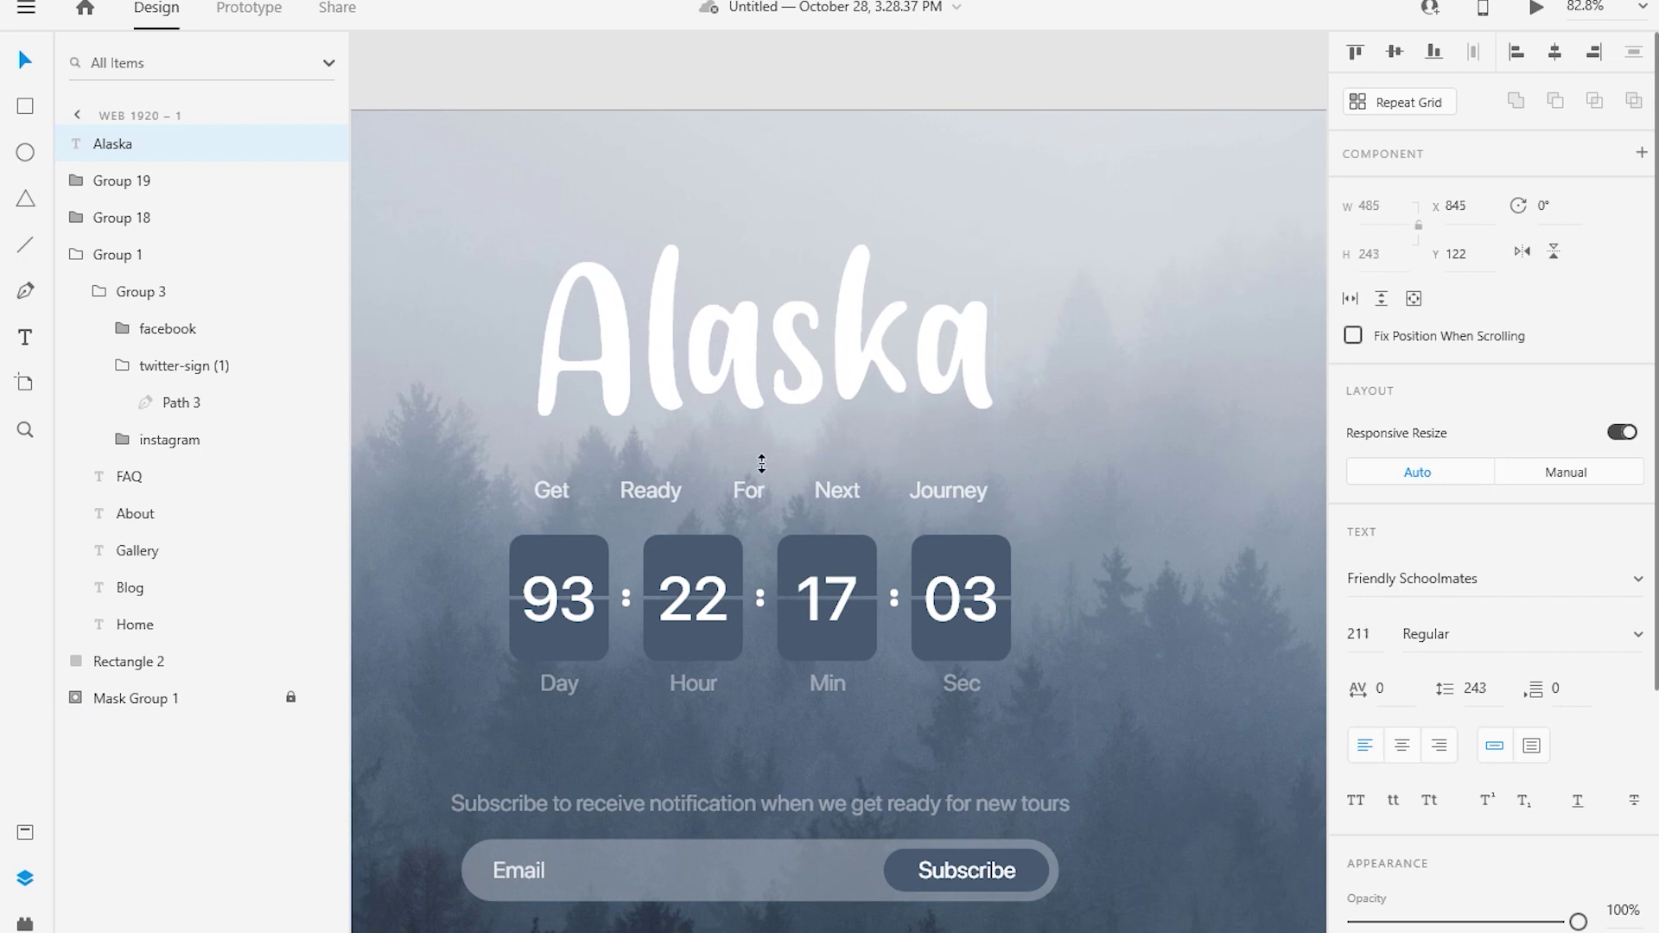
# - Raise the Alaska title above the word row and nudge the row up beneath it
pyautogui.click(948, 484)
pyautogui.click(797, 344)
pyautogui.moveTo(797, 344); pyautogui.dragTo(817, 274)
pyautogui.click(800, 483)
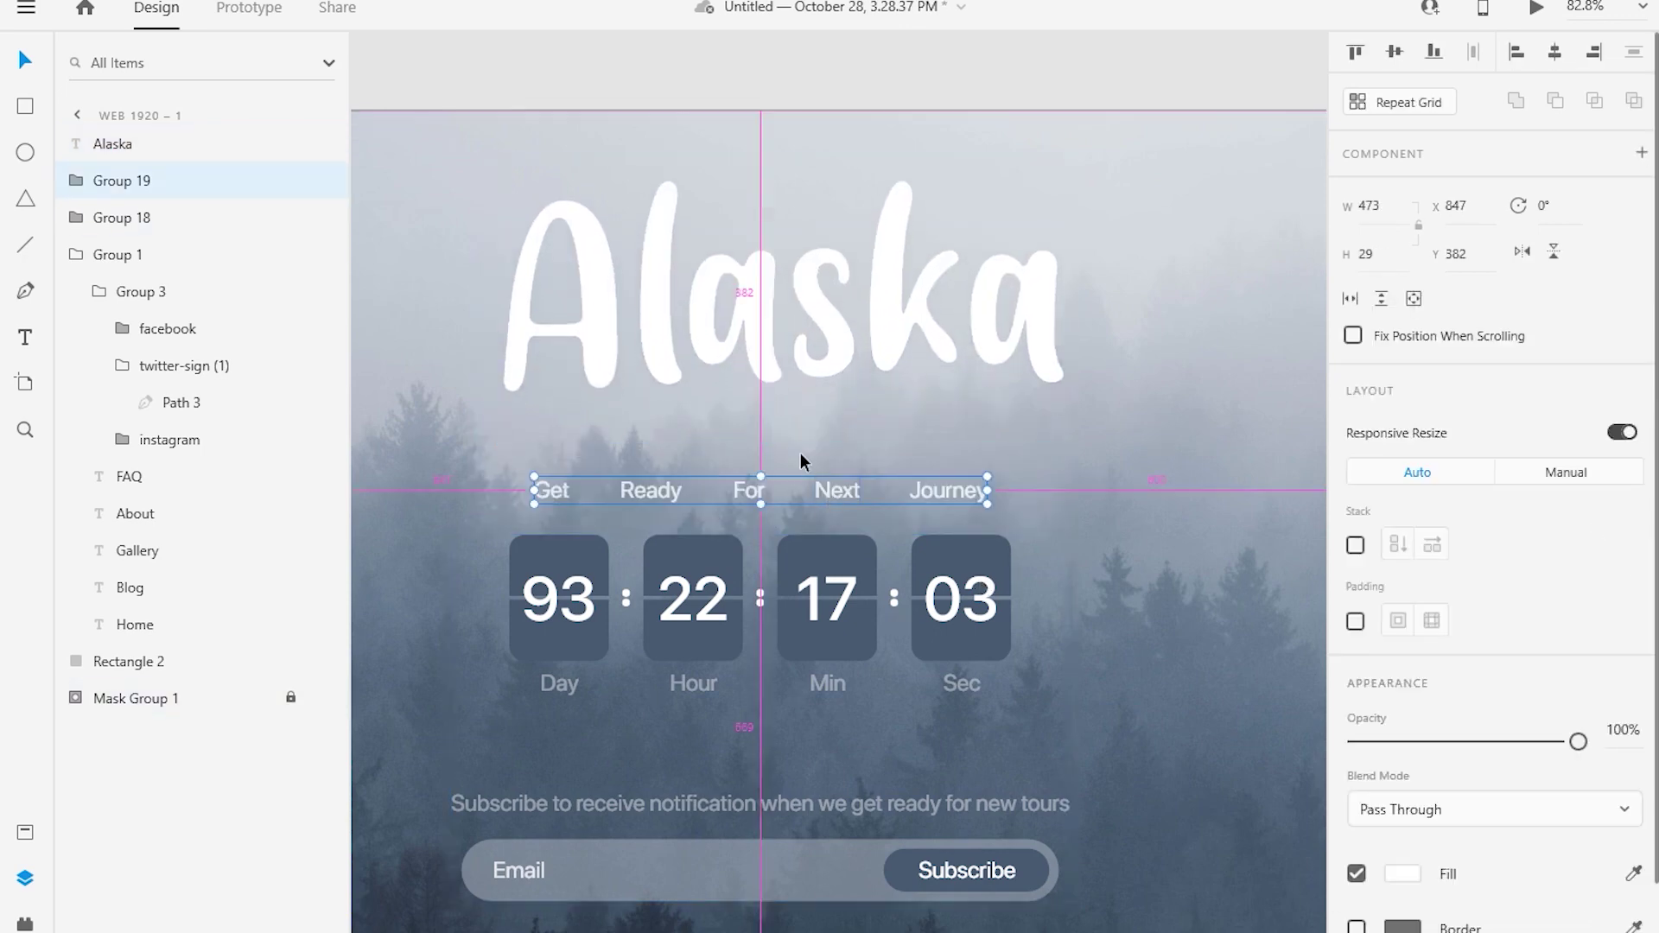
pyautogui.hotkey('shift', 'Up')
pyautogui.hotkey('shift', 'Up')
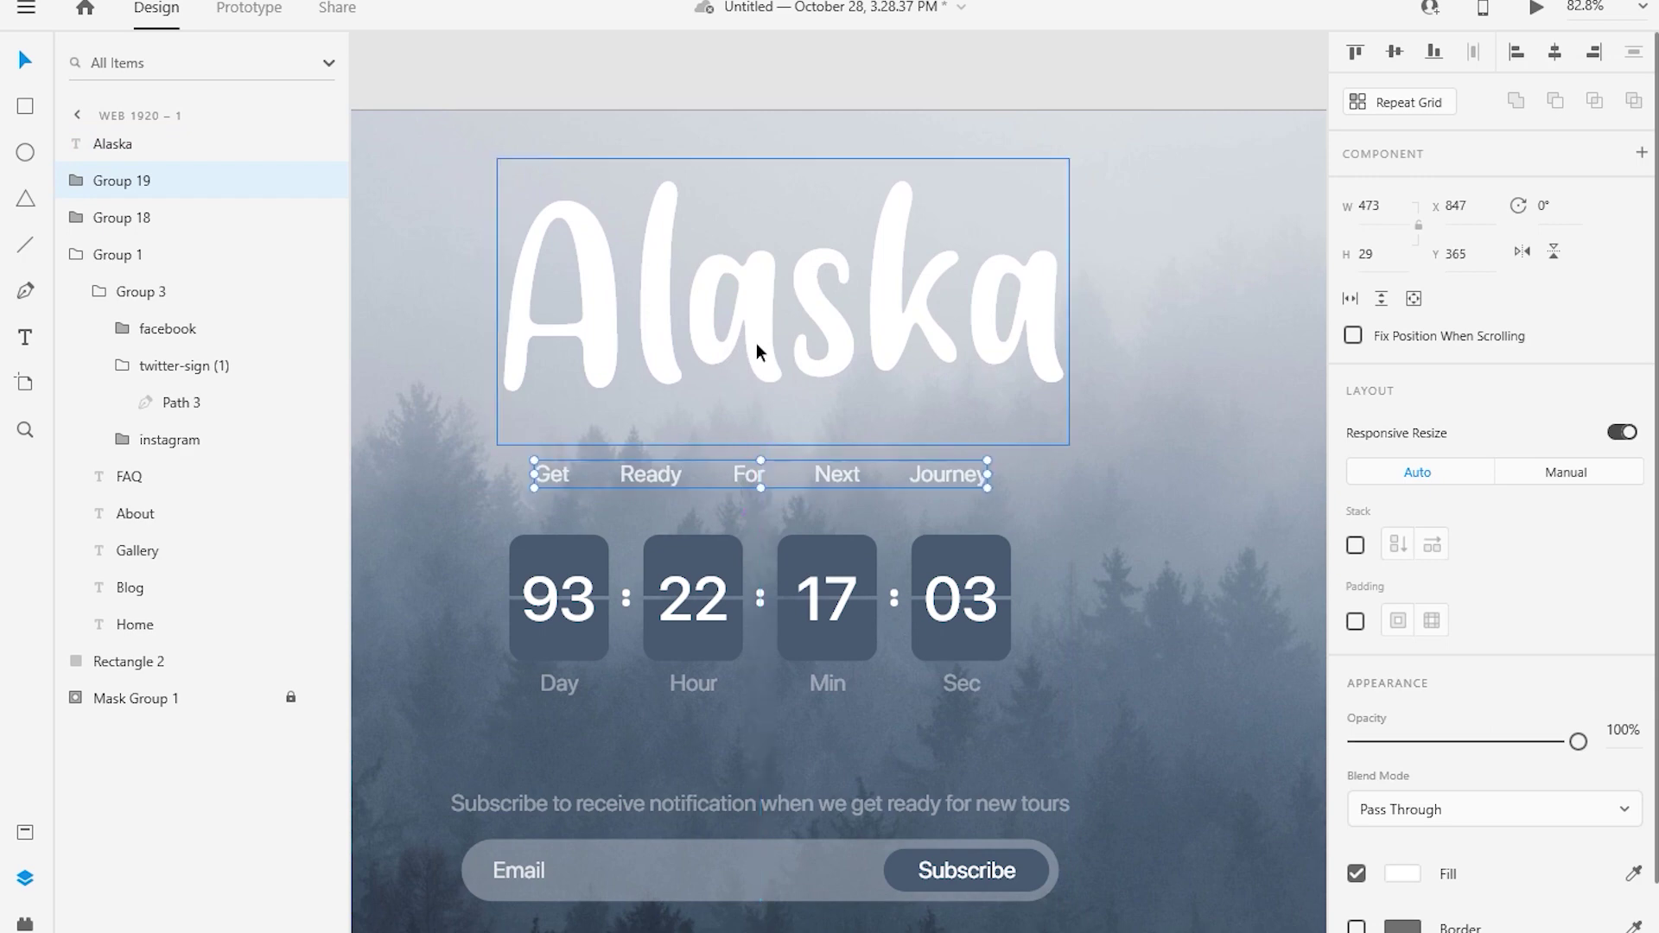
pyautogui.hotkey('shift', 'Up')
pyautogui.press('Up')
pyautogui.press('Up')
pyautogui.press('Up')
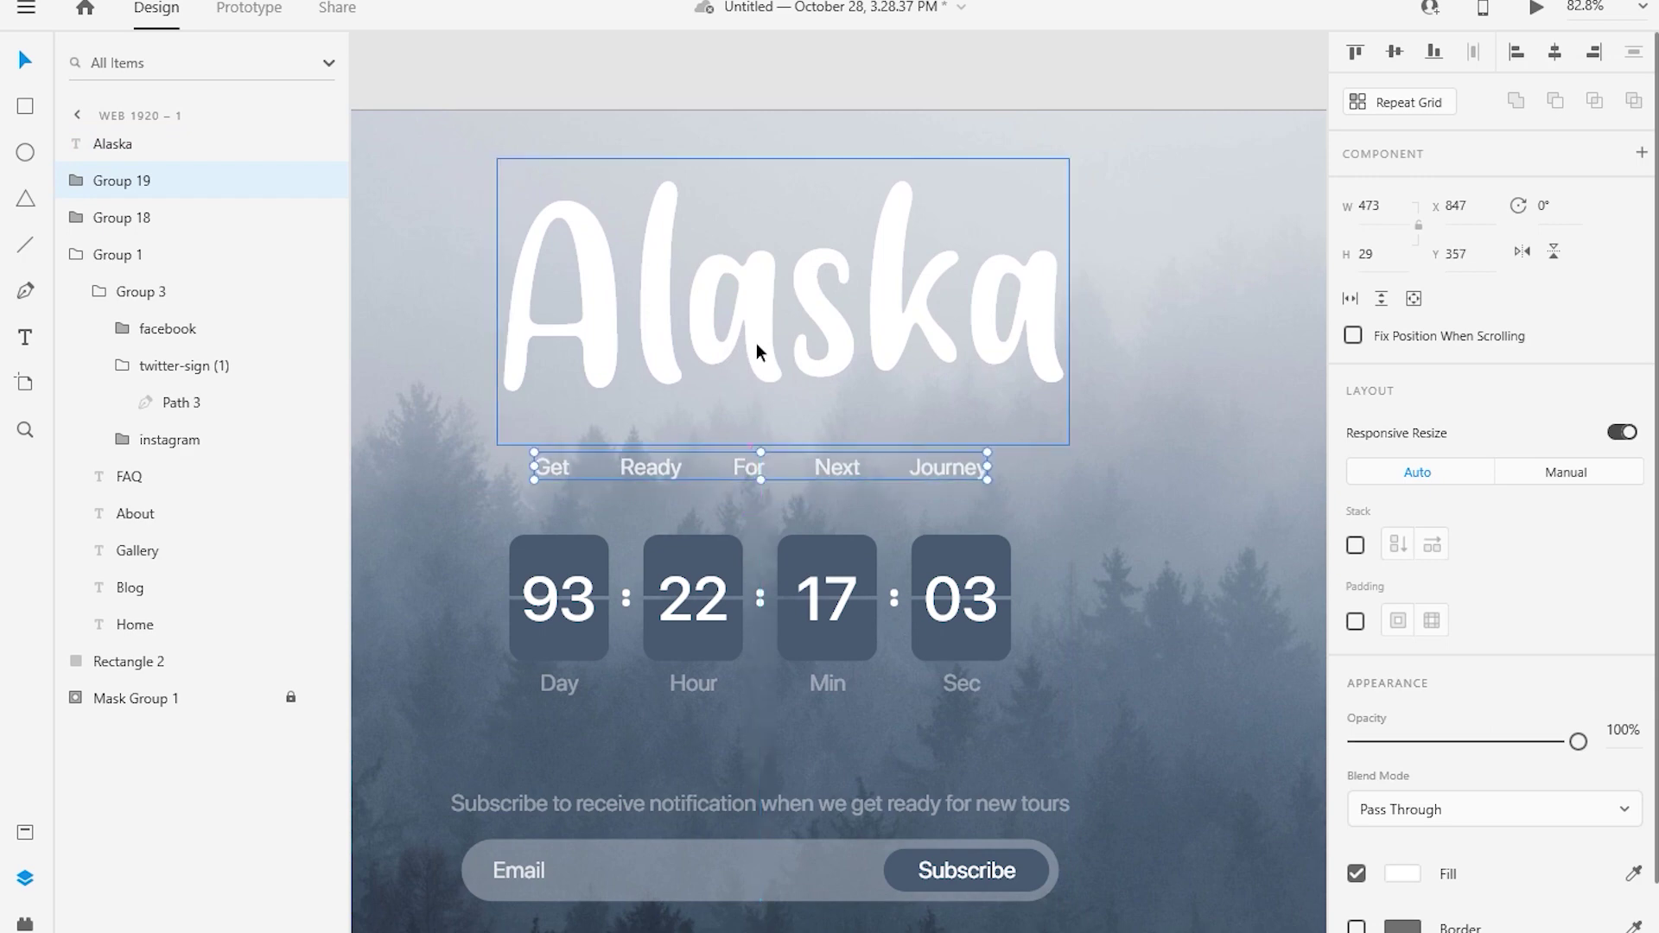
pyautogui.click(756, 341)
# - Convert the Alaska title to outlines and nudge the word row up under it
pyautogui.scroll(-5, 1469, 777)
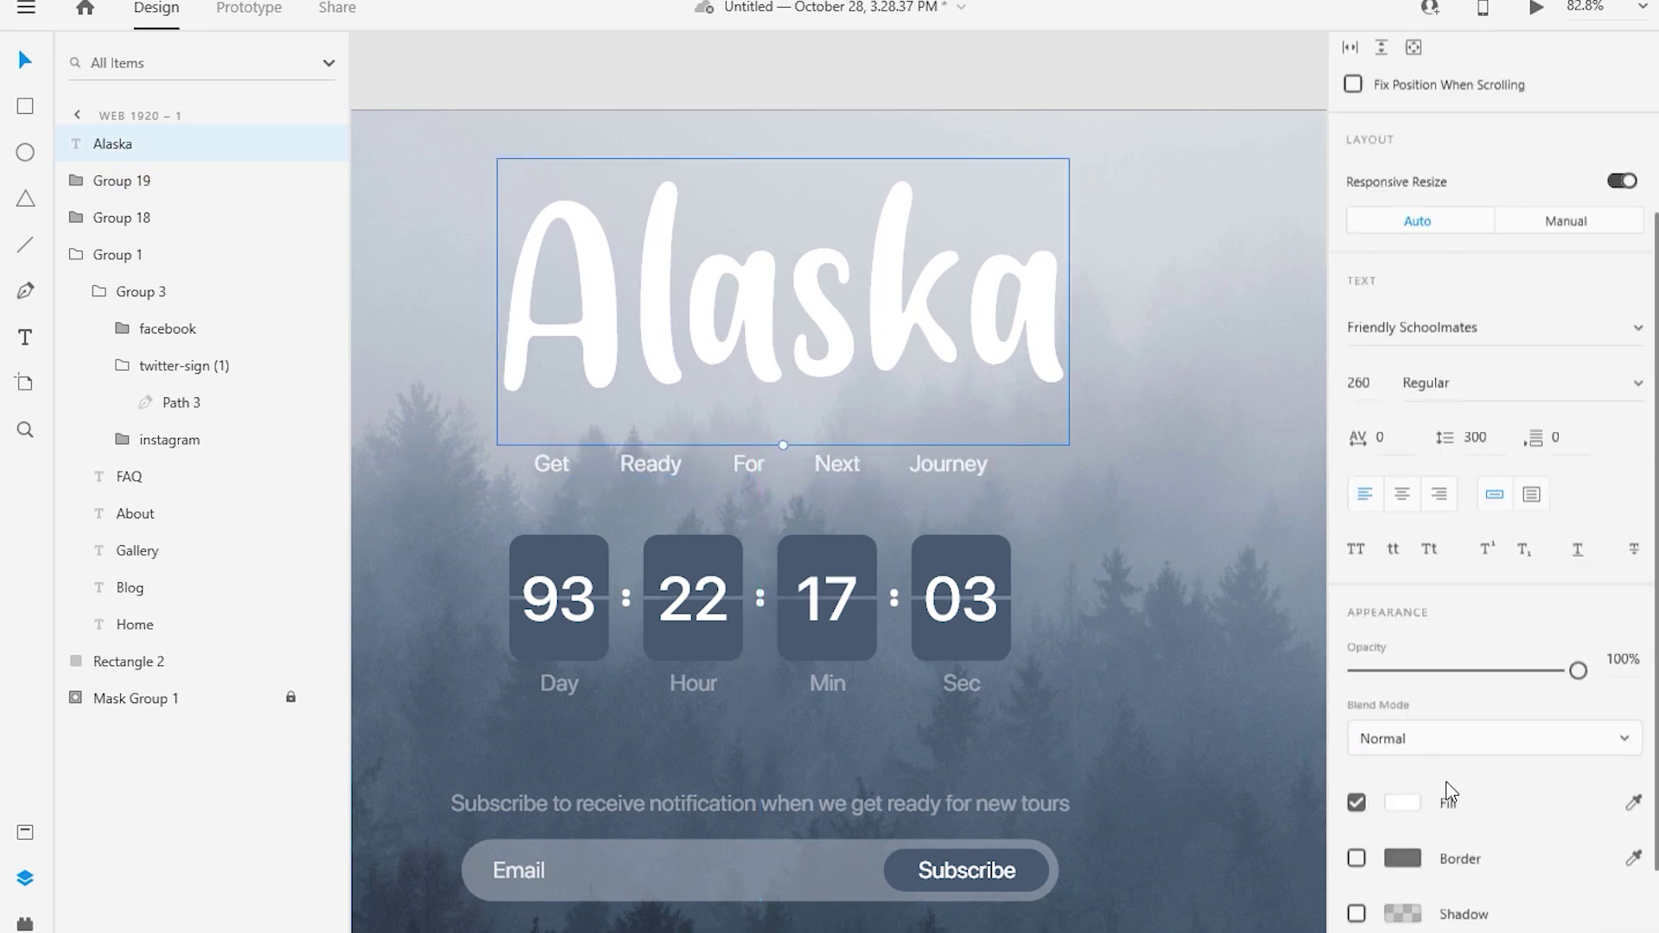
pyautogui.rightClick(897, 333)
pyautogui.click(1314, 537)
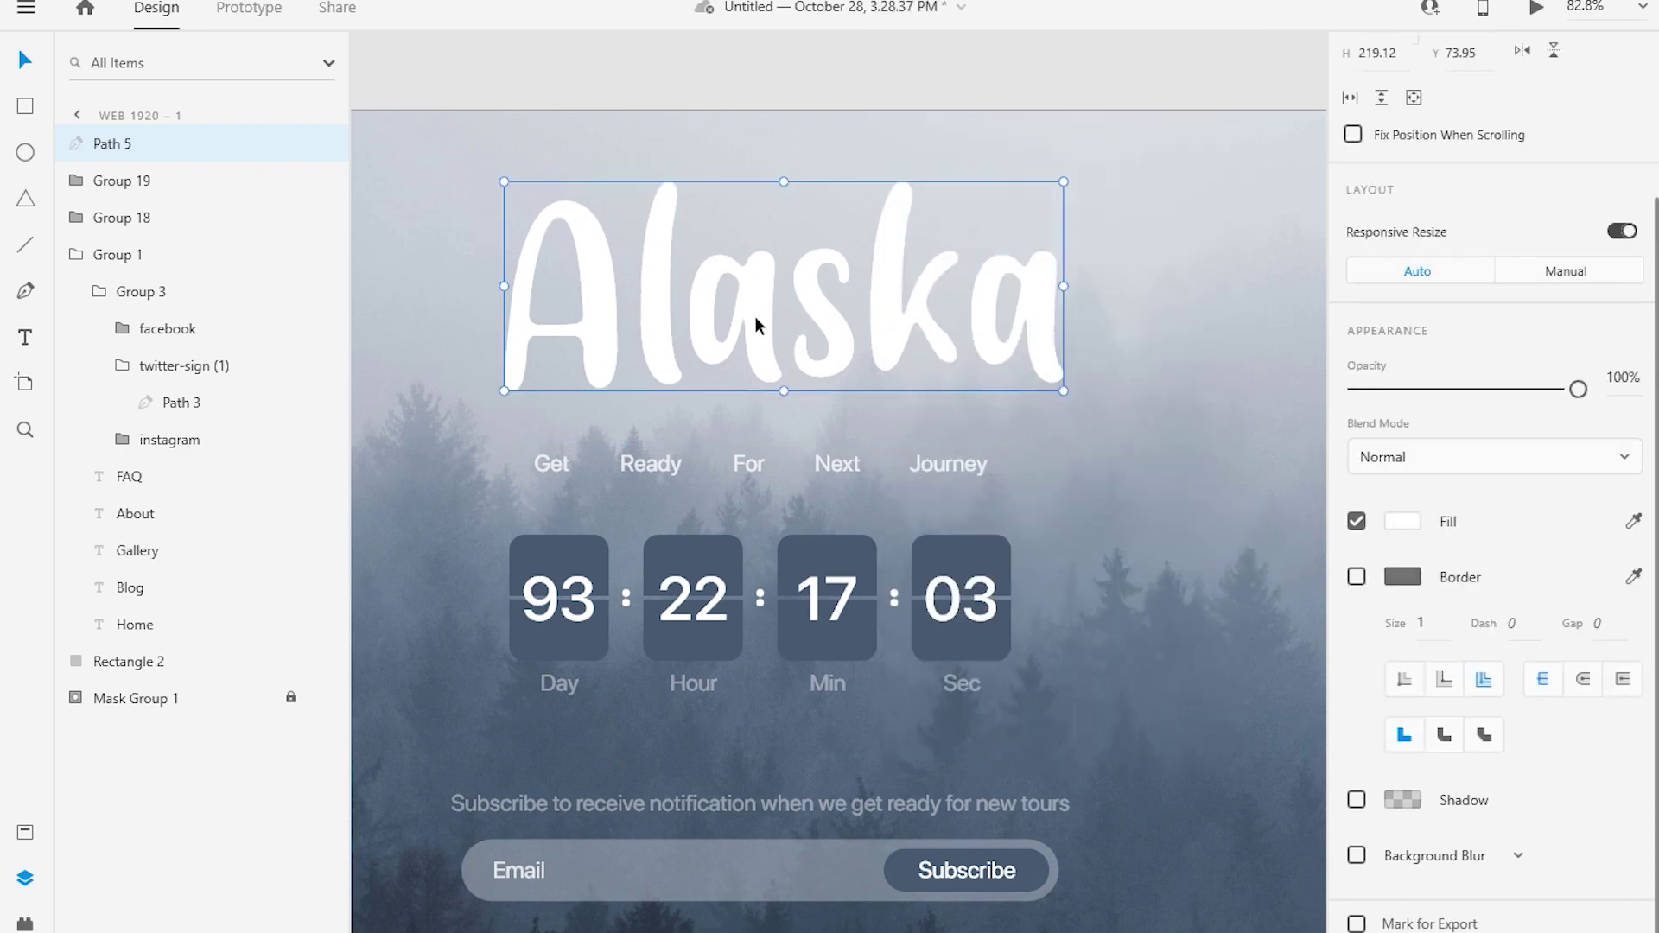
pyautogui.press('Tab')
pyautogui.hotkey('shift', 'Up')
pyautogui.hotkey('shift', 'Up')
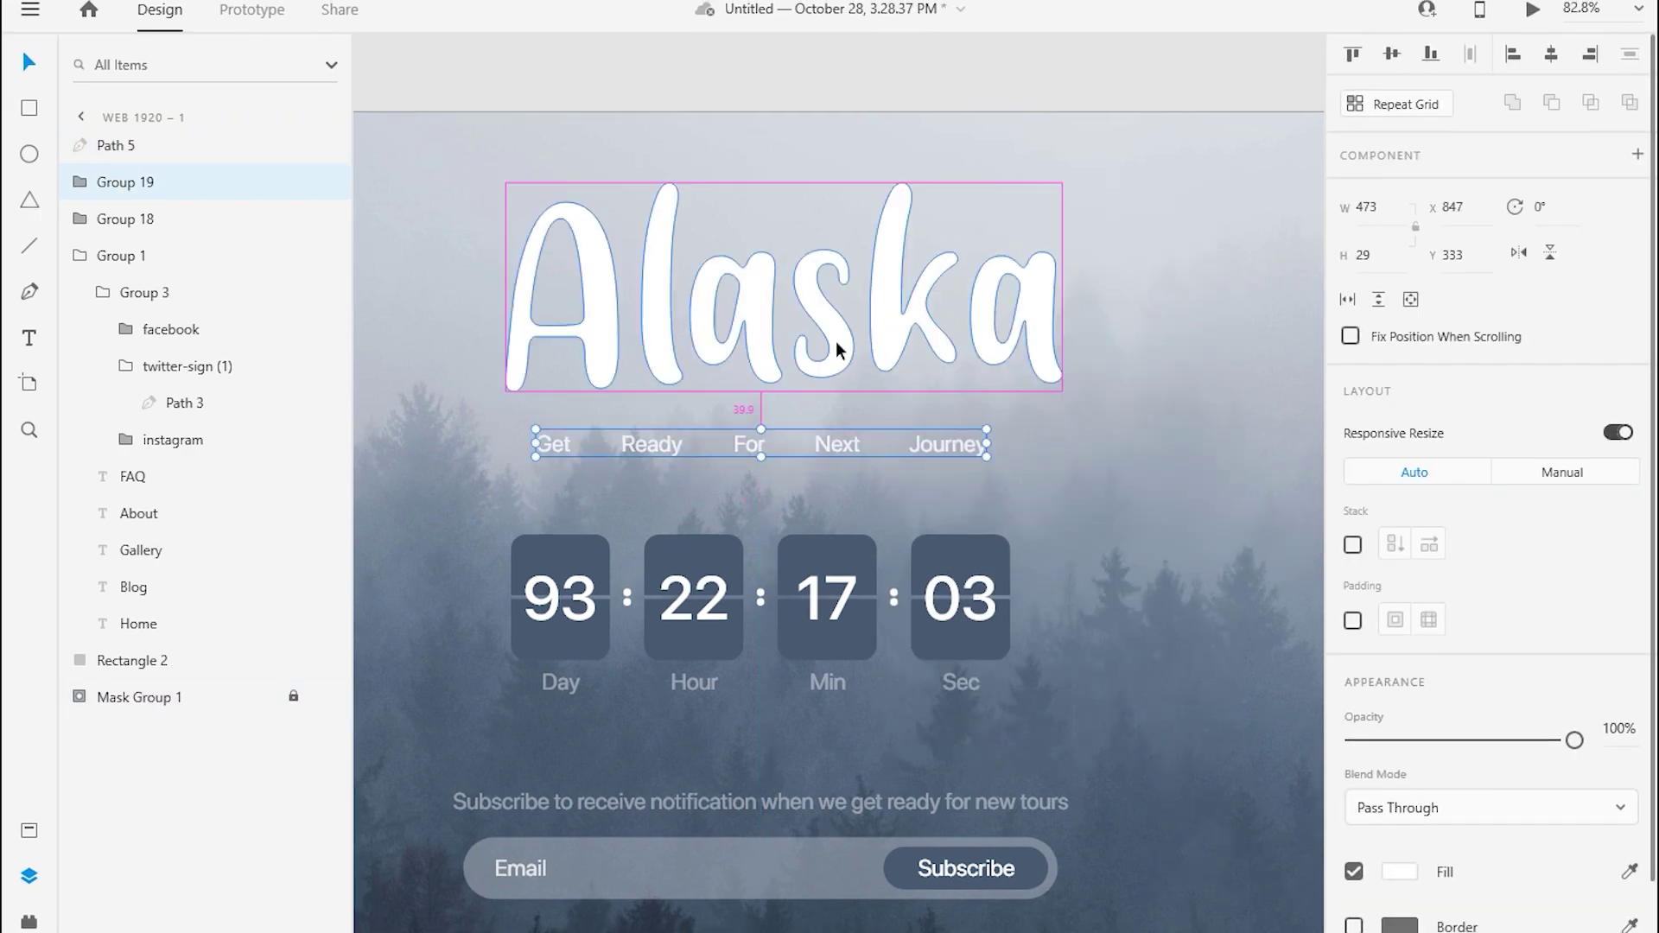
pyautogui.press('Up')
pyautogui.press('Up')
pyautogui.press('Up')
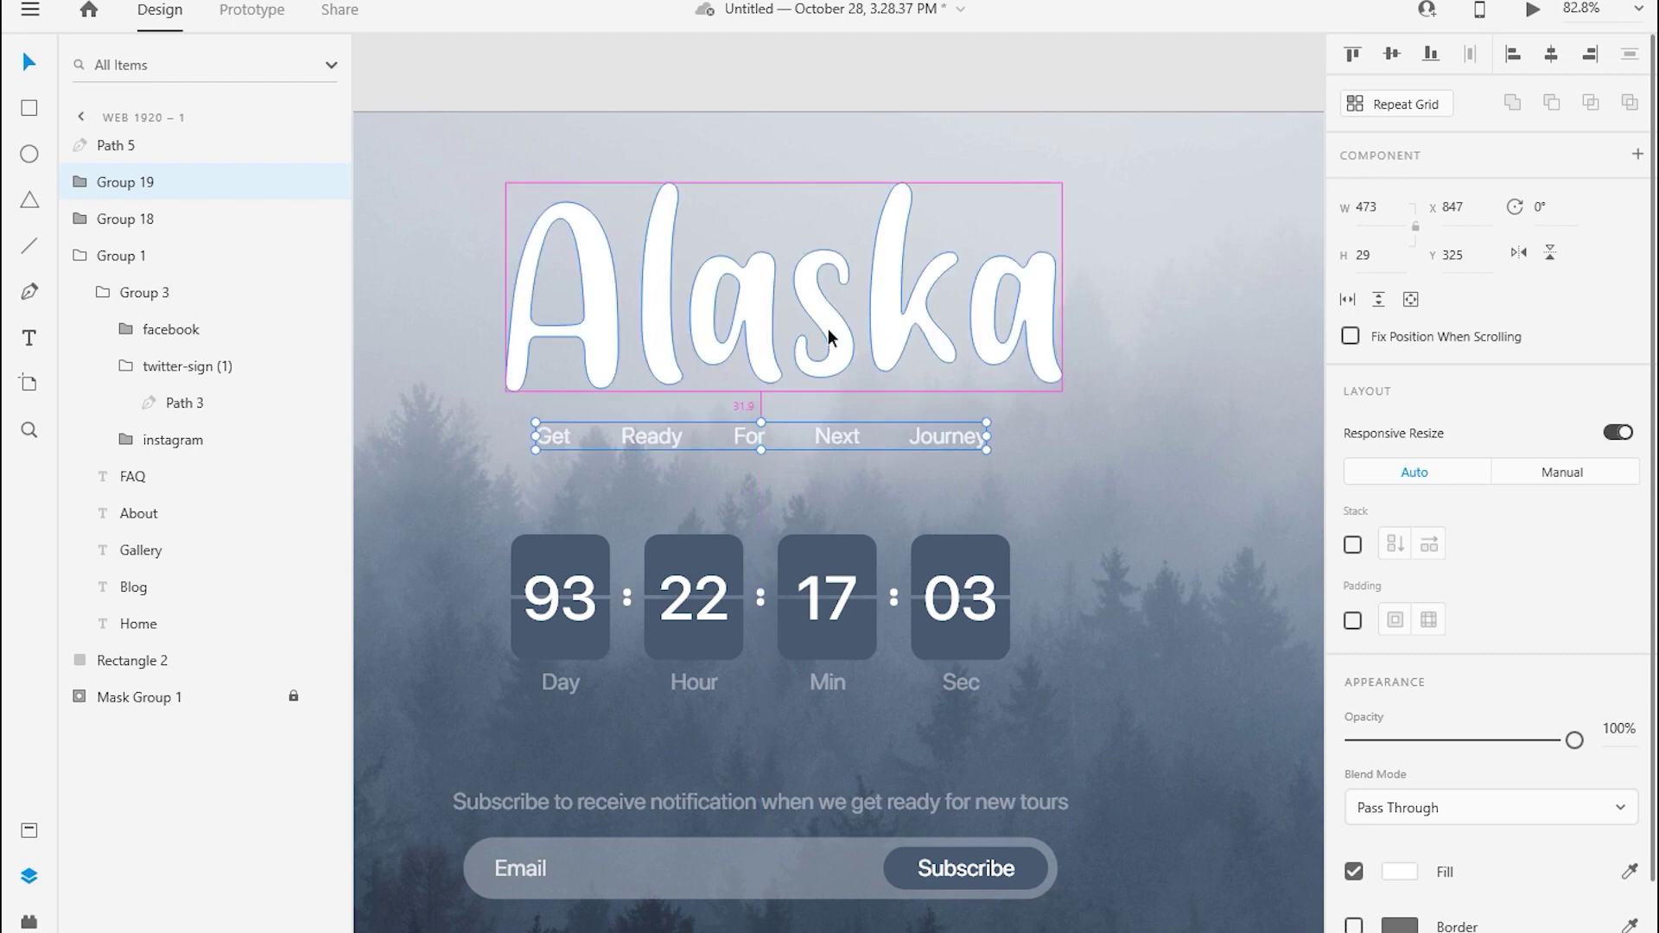
pyautogui.press('Up')
pyautogui.press('Up')
pyautogui.press('Up')
# - Group the outlined title with the word row and nudge the group down
pyautogui.keyDown('shift'); pyautogui.click(830, 345); pyautogui.keyUp('shift')
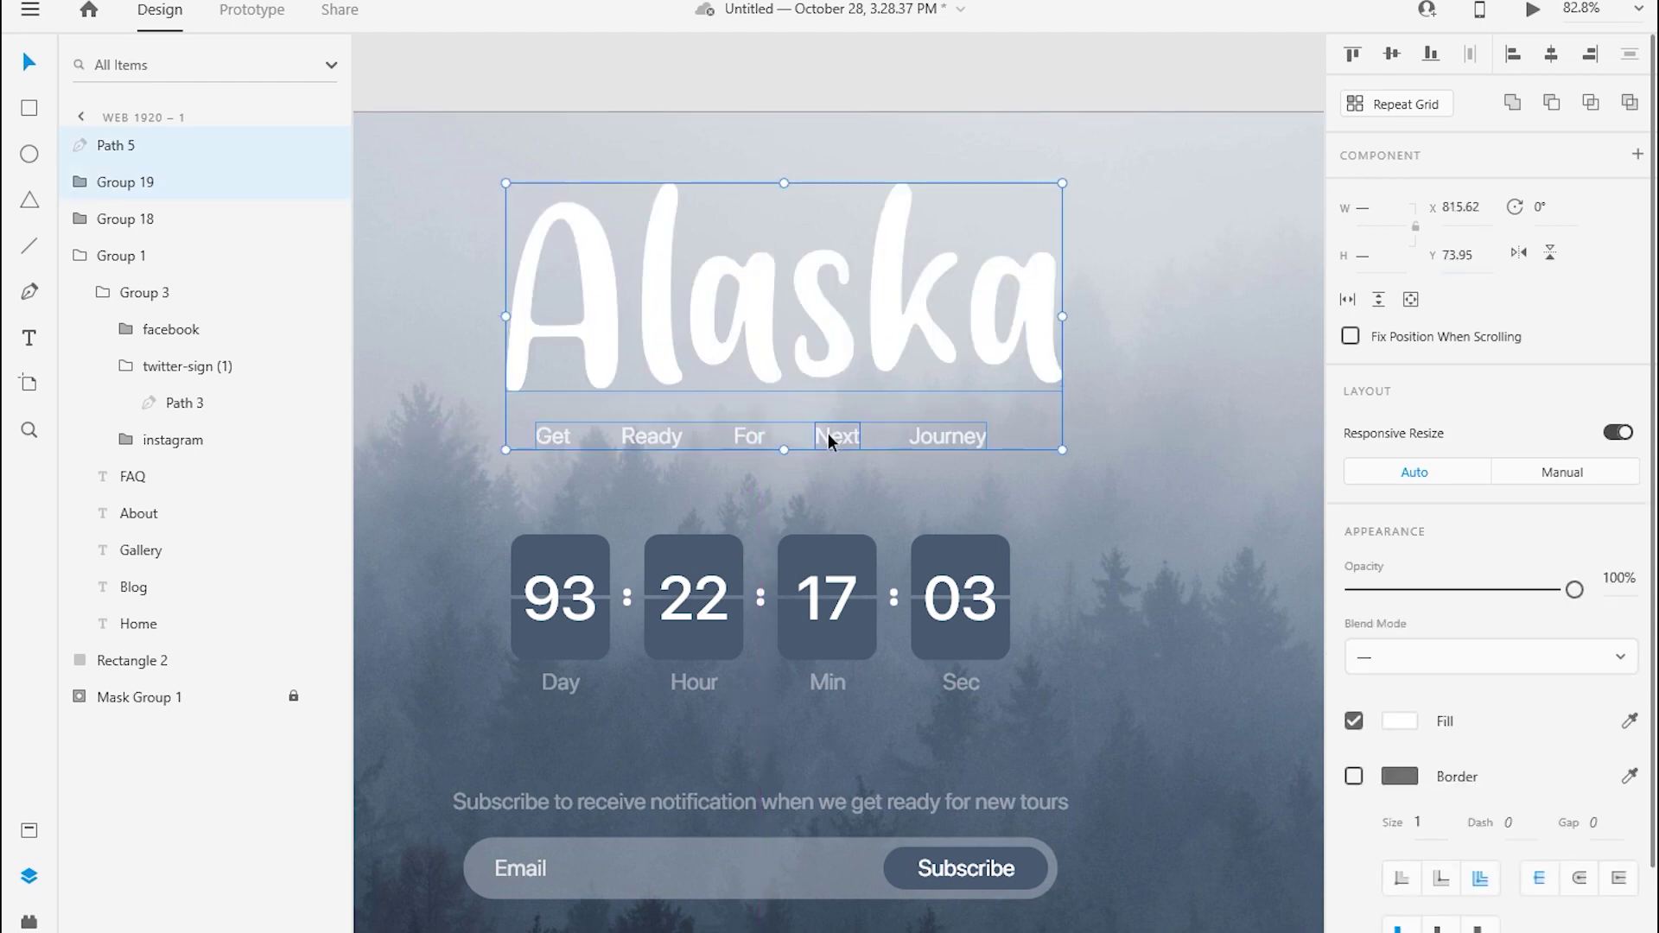
pyautogui.hotkey('ctrl', 'g')
pyautogui.hotkey('shift', 'Down')
pyautogui.hotkey('shift', 'Down')
pyautogui.hotkey('shift', 'Down')
pyautogui.press('Down')
pyautogui.press('Down')
pyautogui.press('Down')
pyautogui.press('Down')
pyautogui.press('Down')
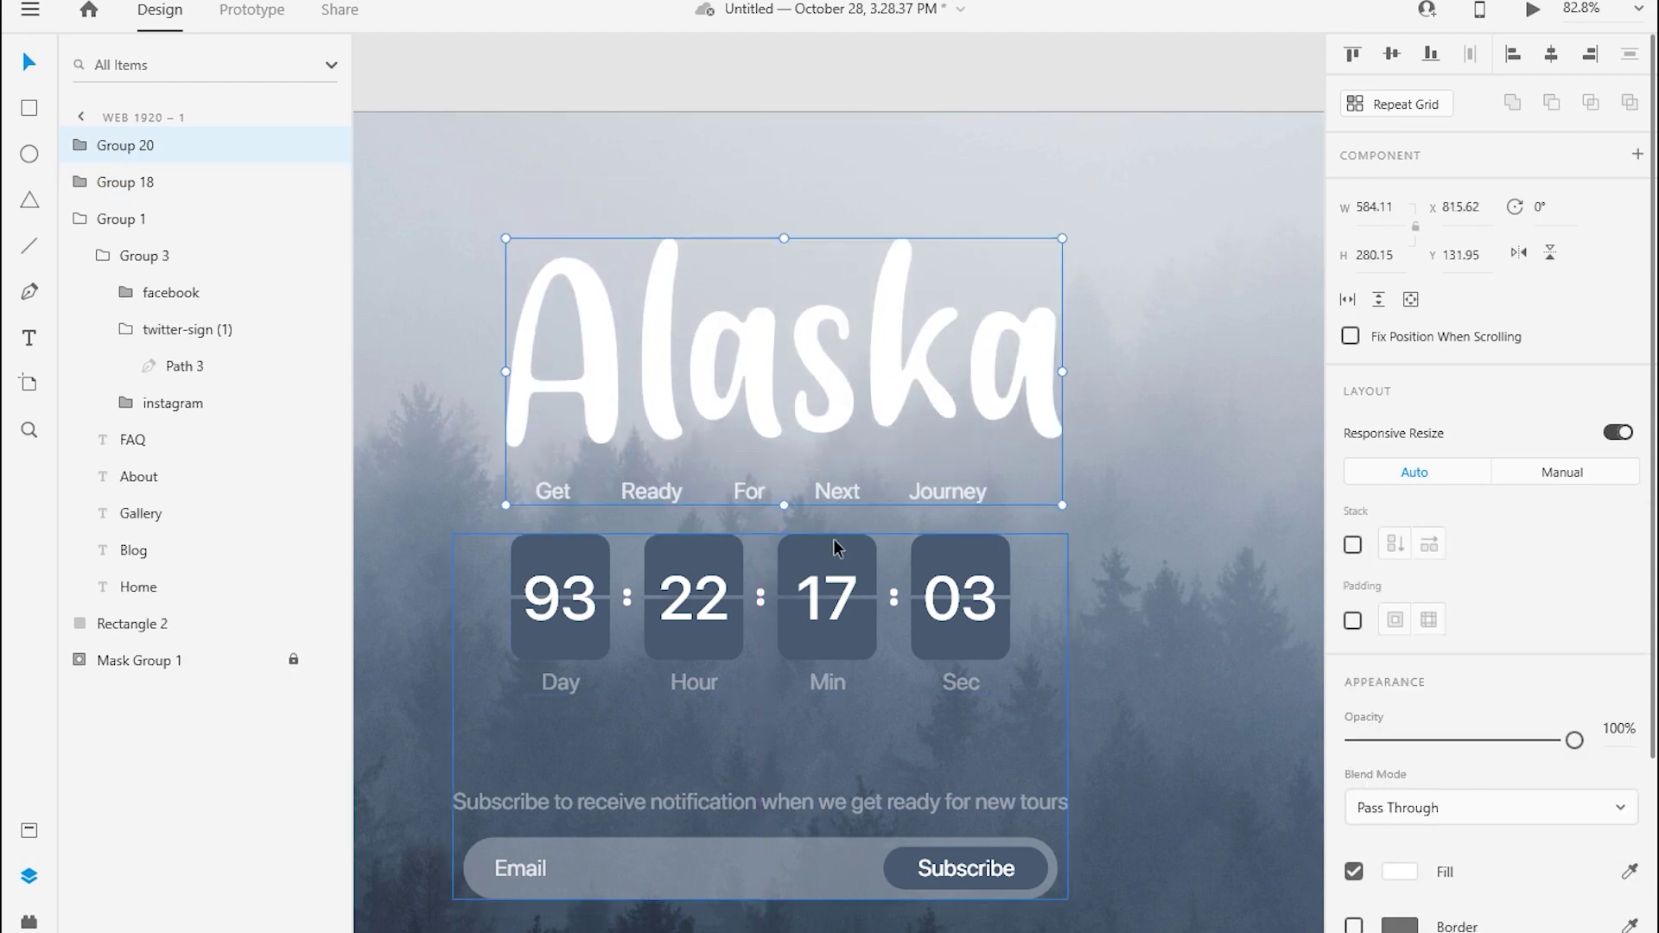
pyautogui.press('Down')
pyautogui.press('Down')
pyautogui.press('Down')
pyautogui.press('Down')
pyautogui.press('Down')
pyautogui.press('Down')
pyautogui.press('Down')
pyautogui.press('Down')
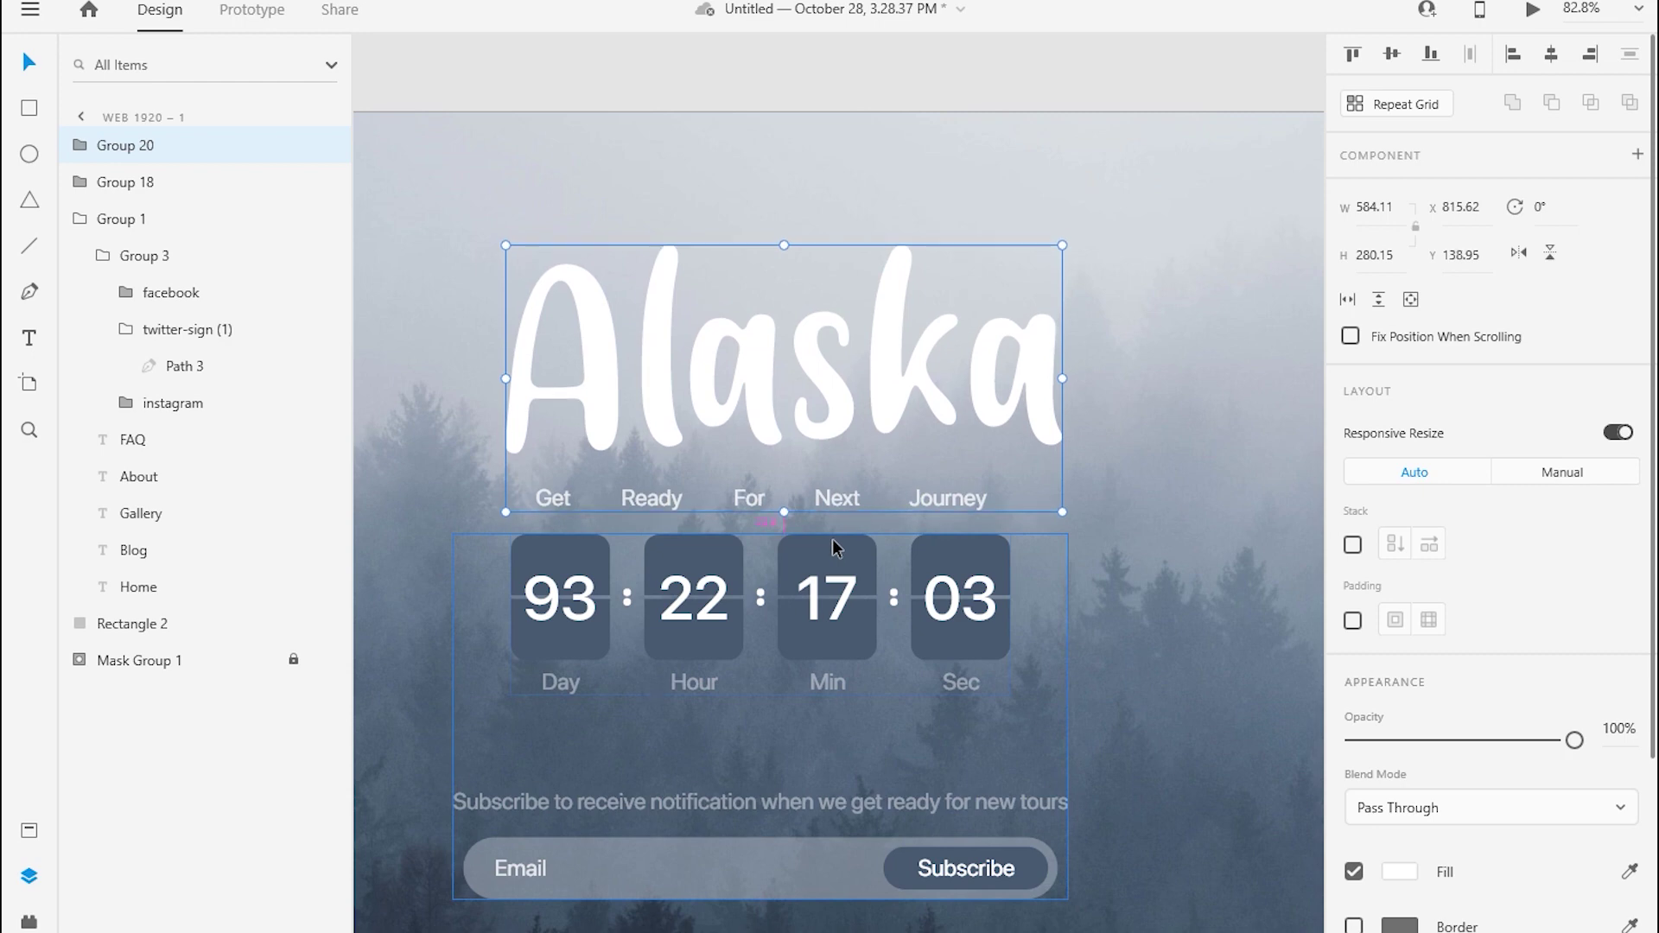
pyautogui.doubleClick(752, 407)
pyautogui.click(1400, 696)
# - Fill Alaska with a white-to-transparent linear gradient using a #455A70 end stop
pyautogui.click(1101, 530)
pyautogui.click(1114, 578)
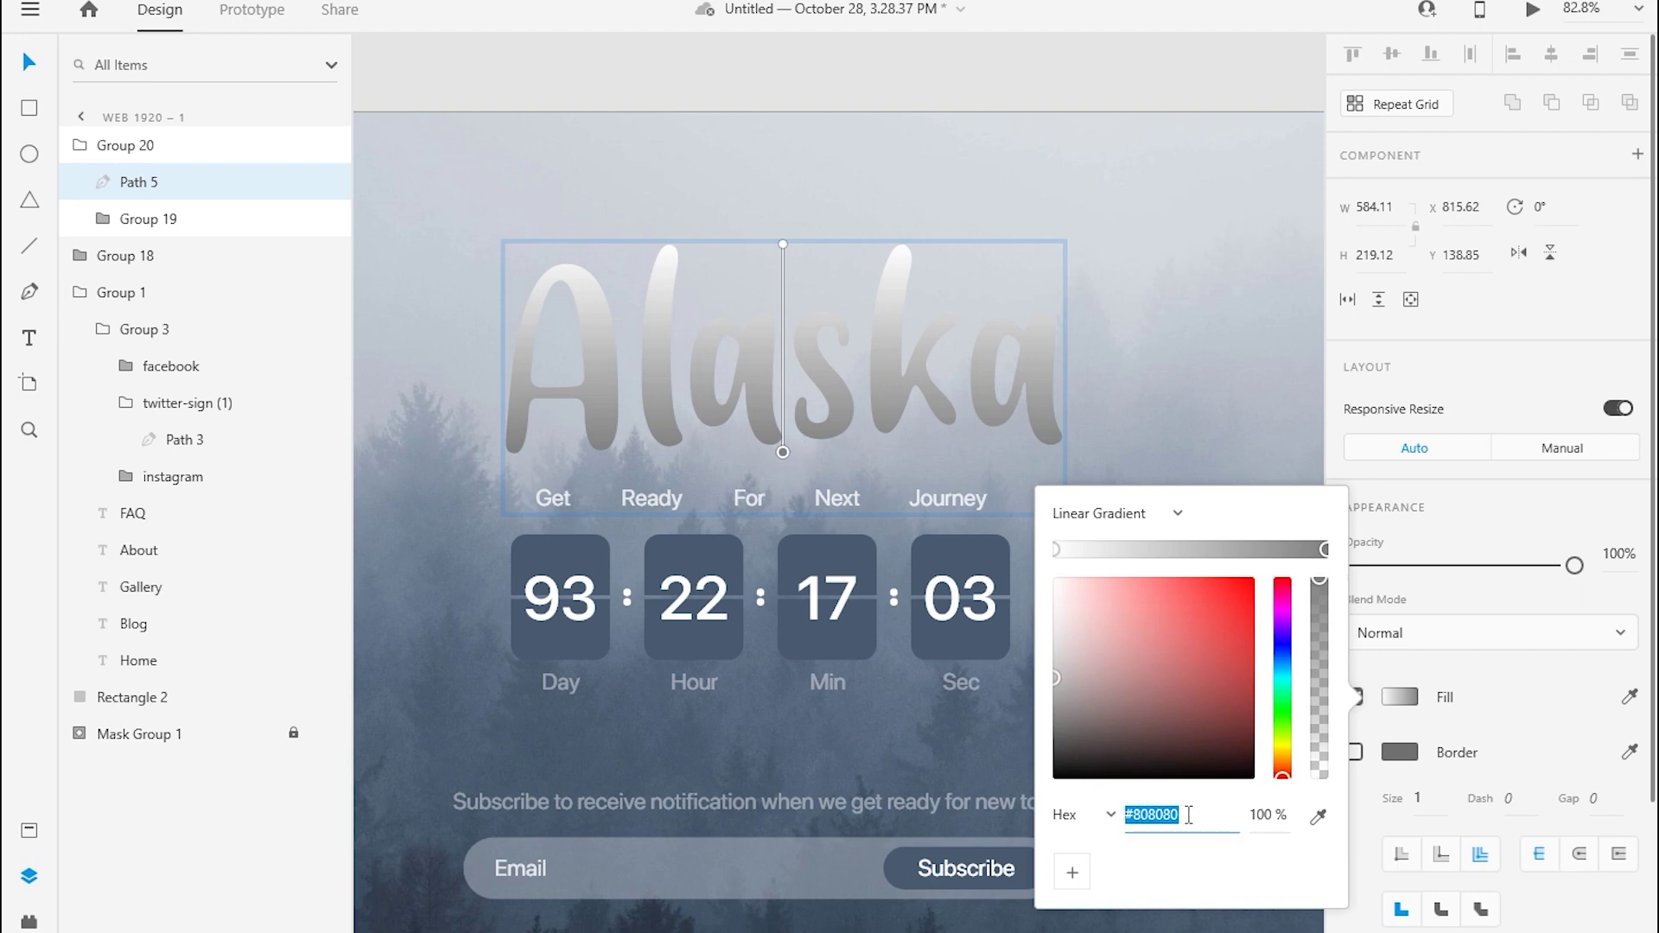
pyautogui.press('Return')
pyautogui.moveTo(1319, 581); pyautogui.dragTo(1319, 775)
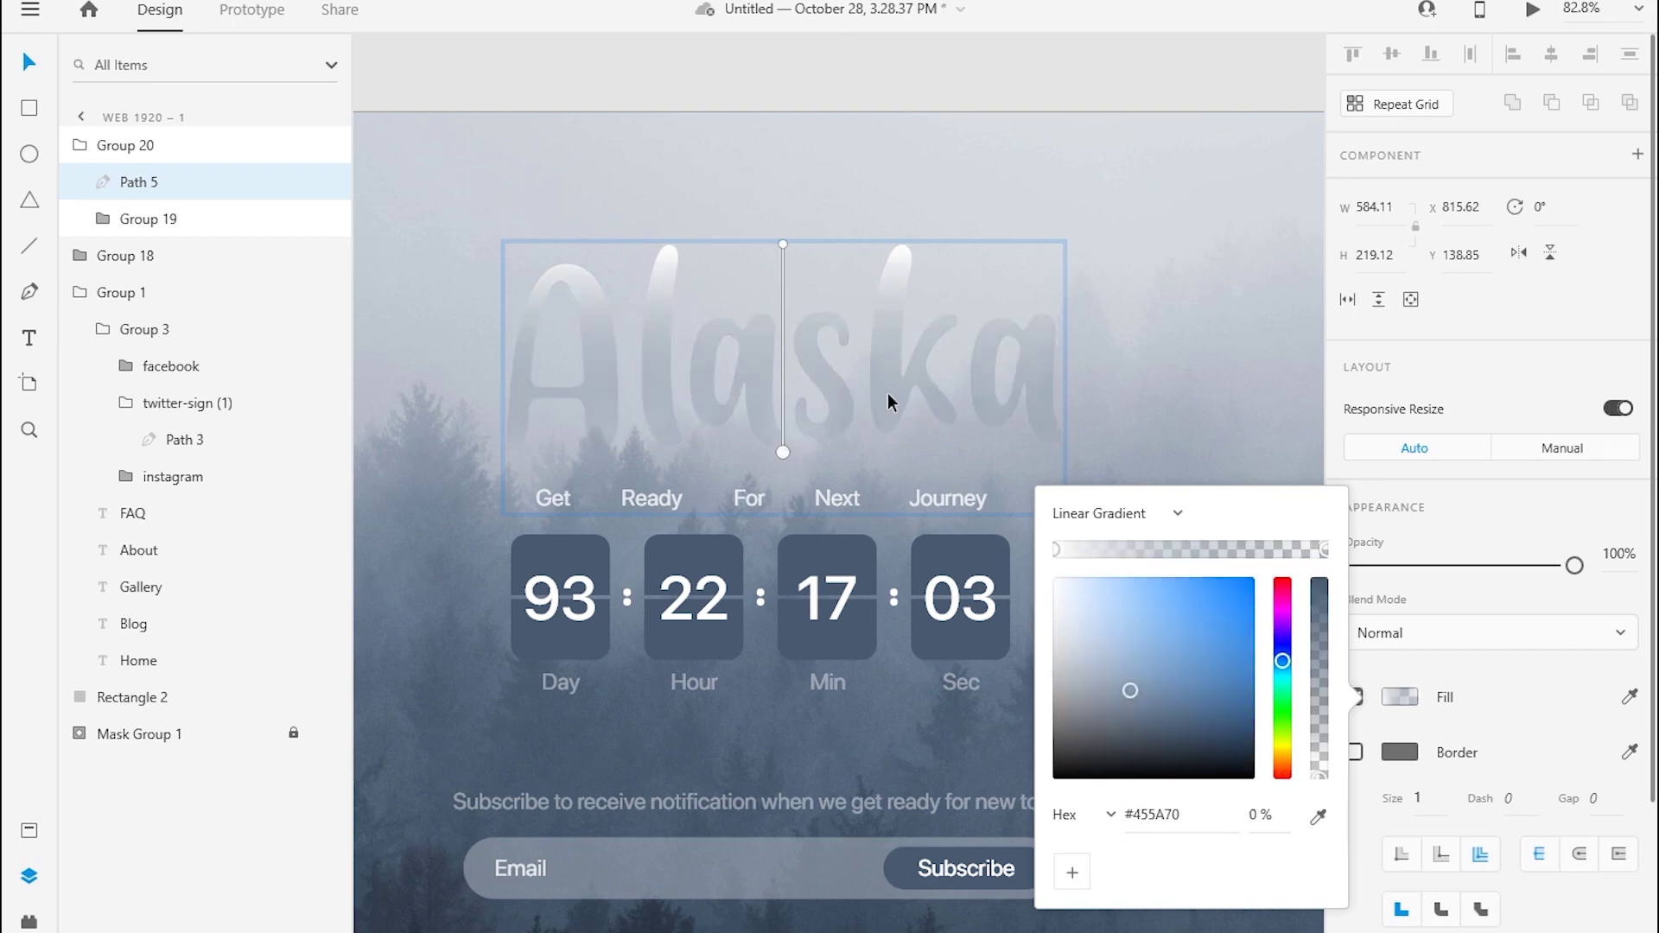
pyautogui.click(783, 245)
pyautogui.moveTo(783, 245)
pyautogui.mouseDown()
pyautogui.moveTo(783, 318)
pyautogui.moveTo(779, 273)
pyautogui.mouseUp()
pyautogui.moveTo(783, 452); pyautogui.dragTo(772, 698)
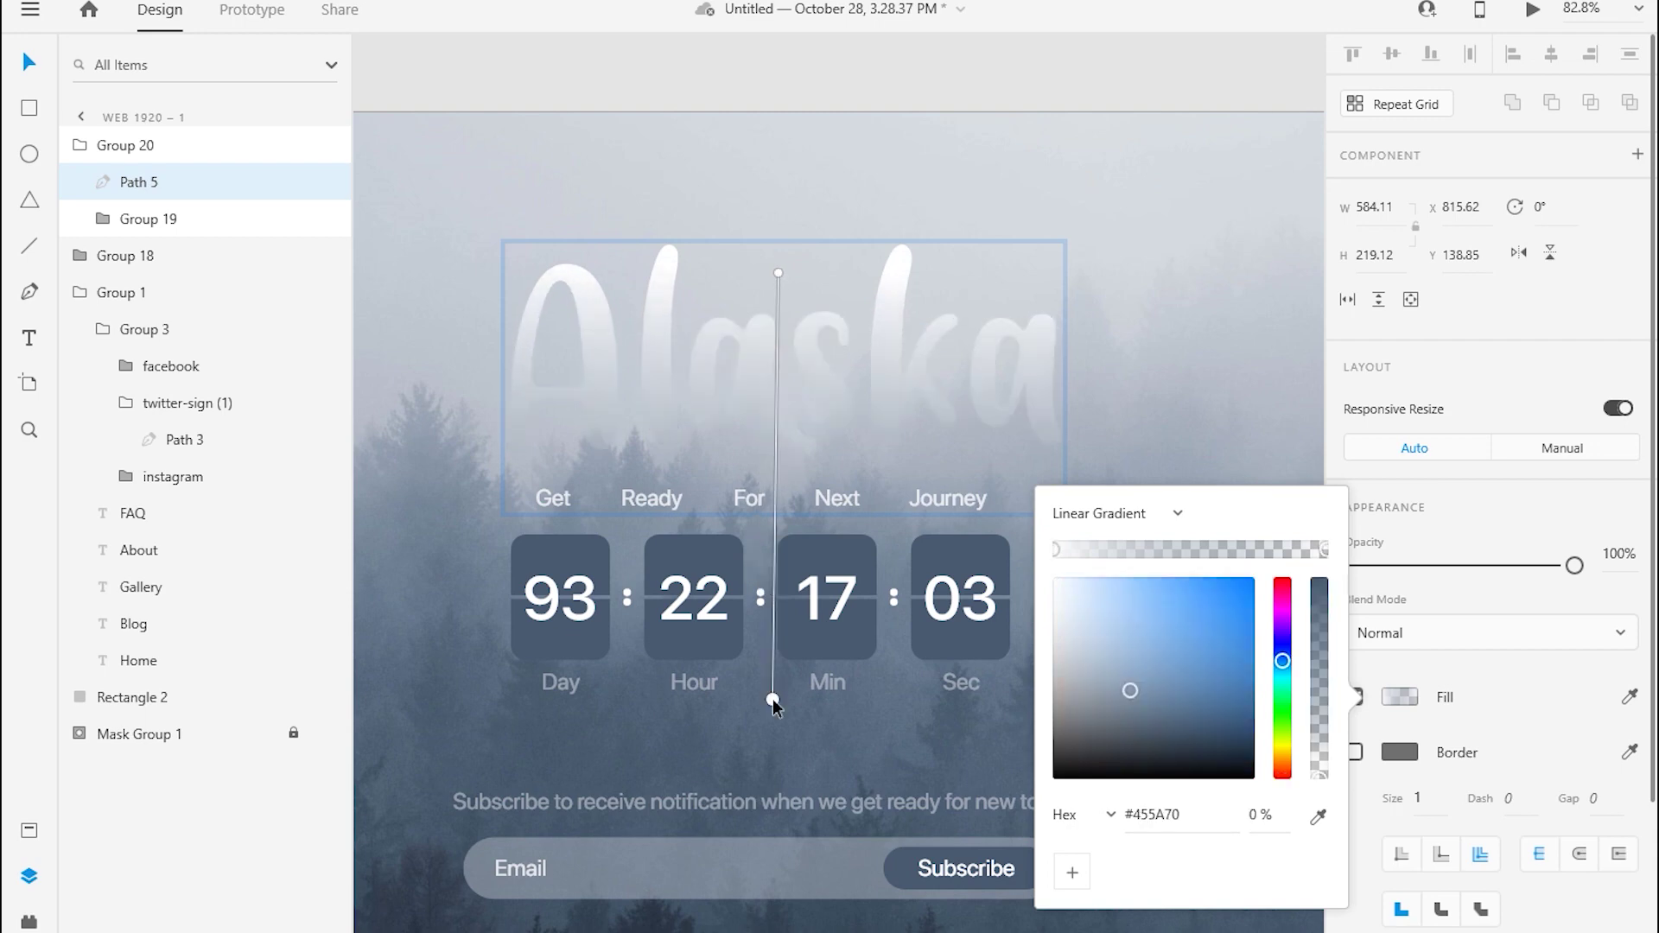
pyautogui.moveTo(750, 628); pyautogui.dragTo(776, 385)
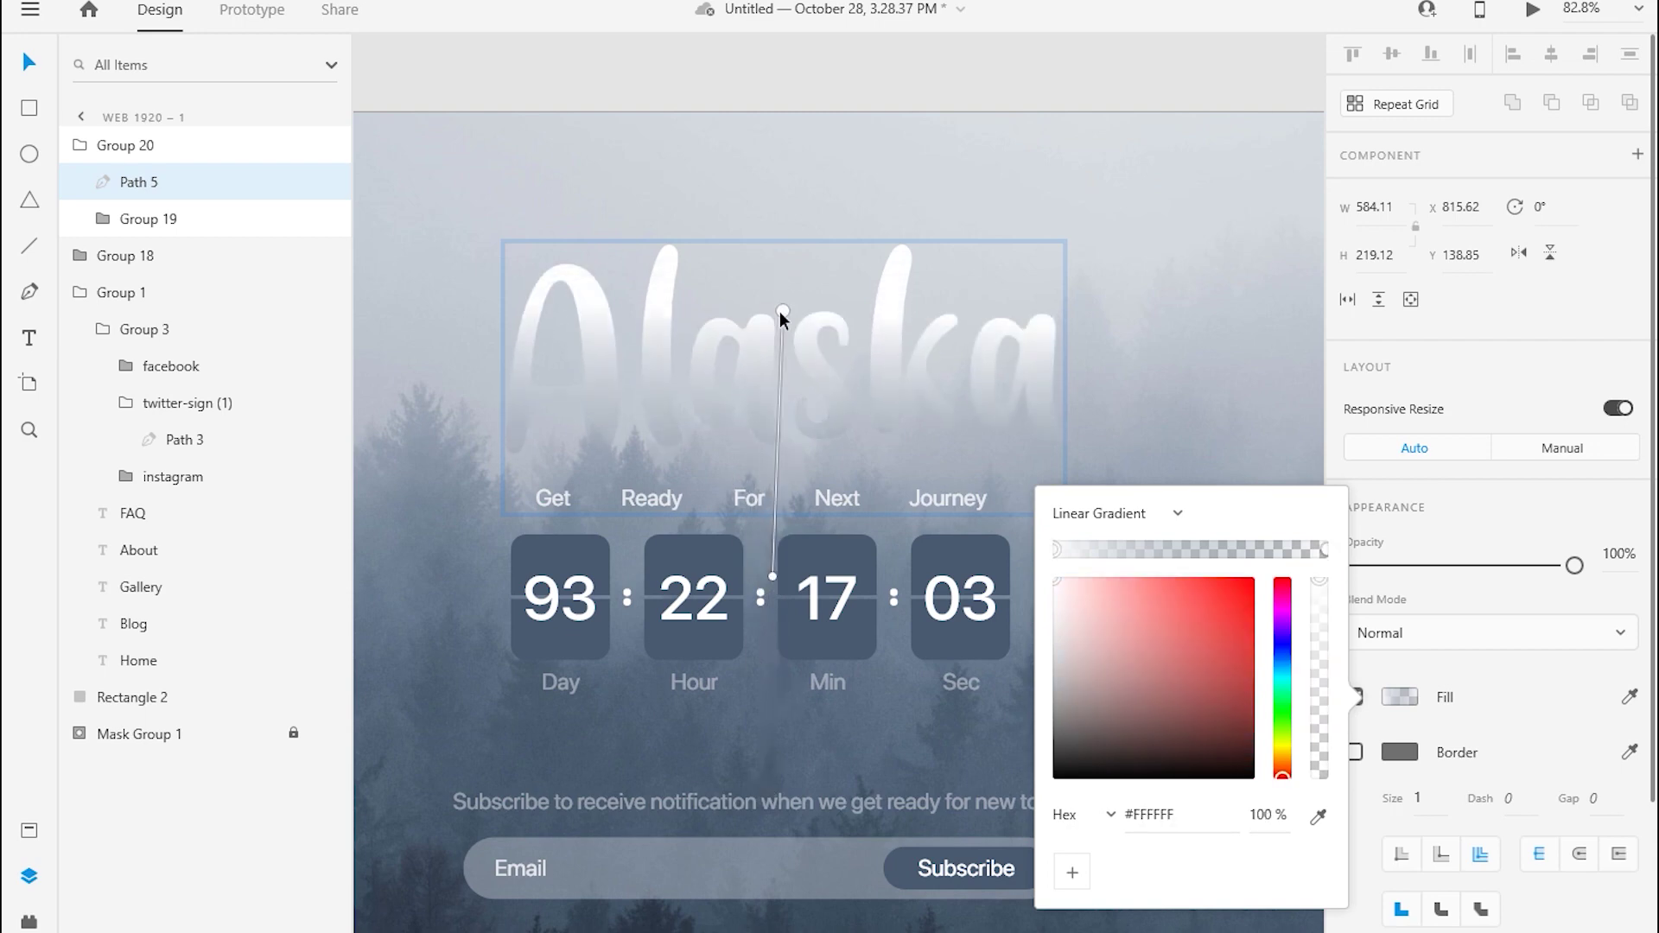
pyautogui.click(894, 394)
# - Stretch the title gradient's end down below the Alaska title
pyautogui.click(1400, 873)
pyautogui.click(1177, 553)
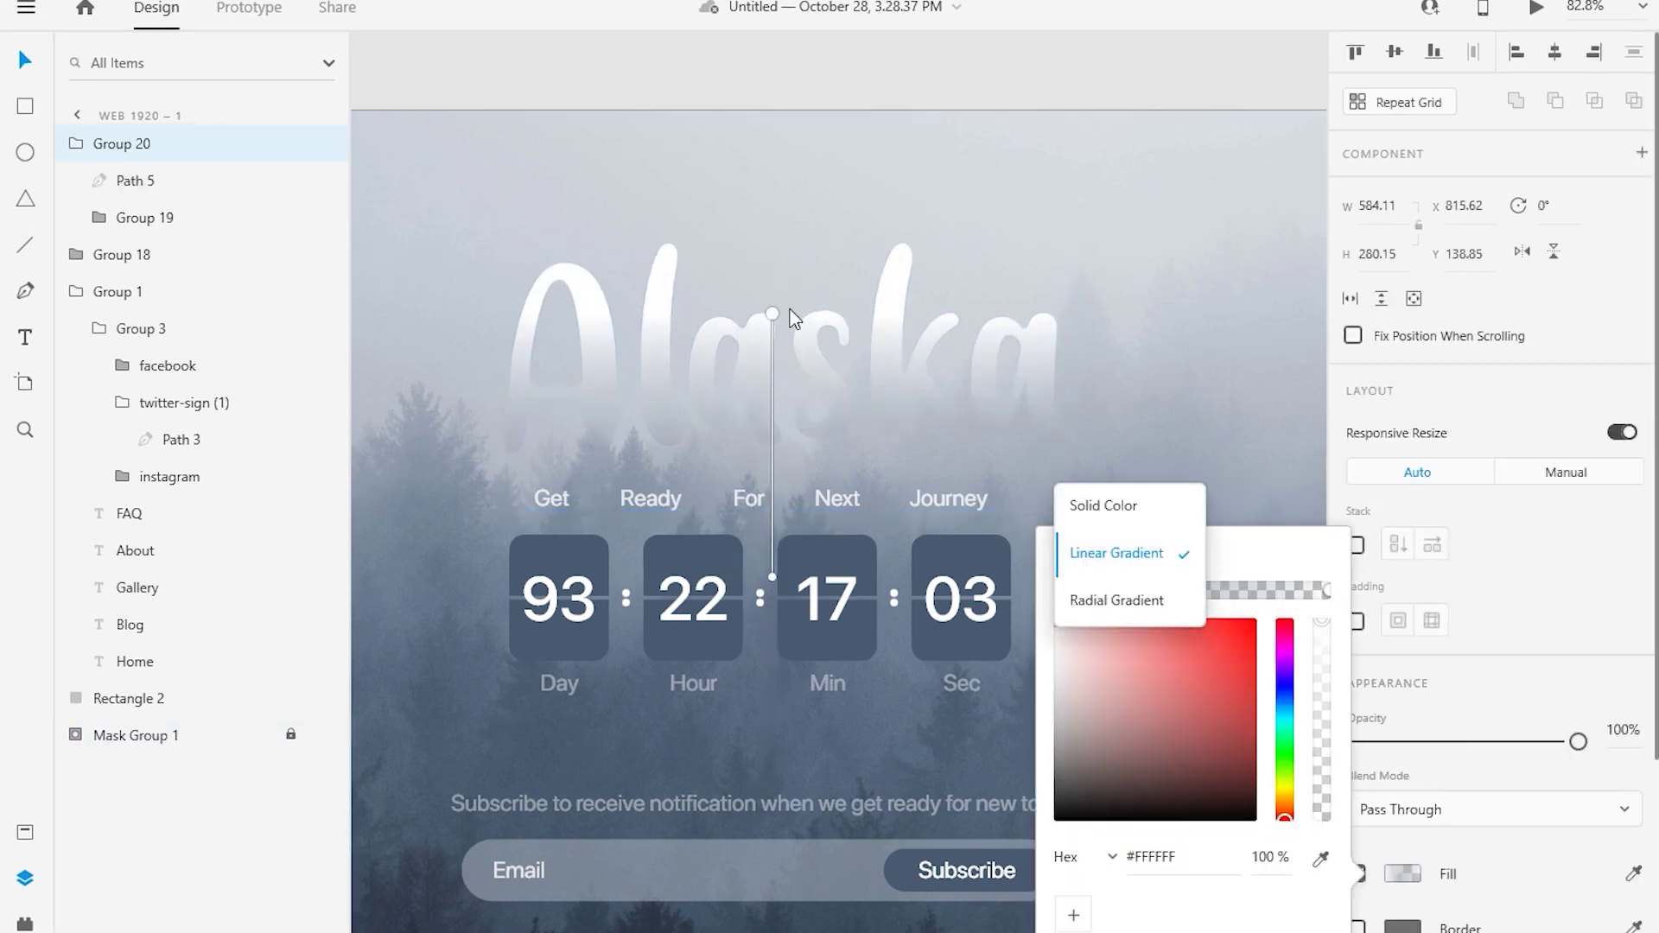
pyautogui.click(771, 324)
pyautogui.moveTo(774, 577); pyautogui.dragTo(771, 646)
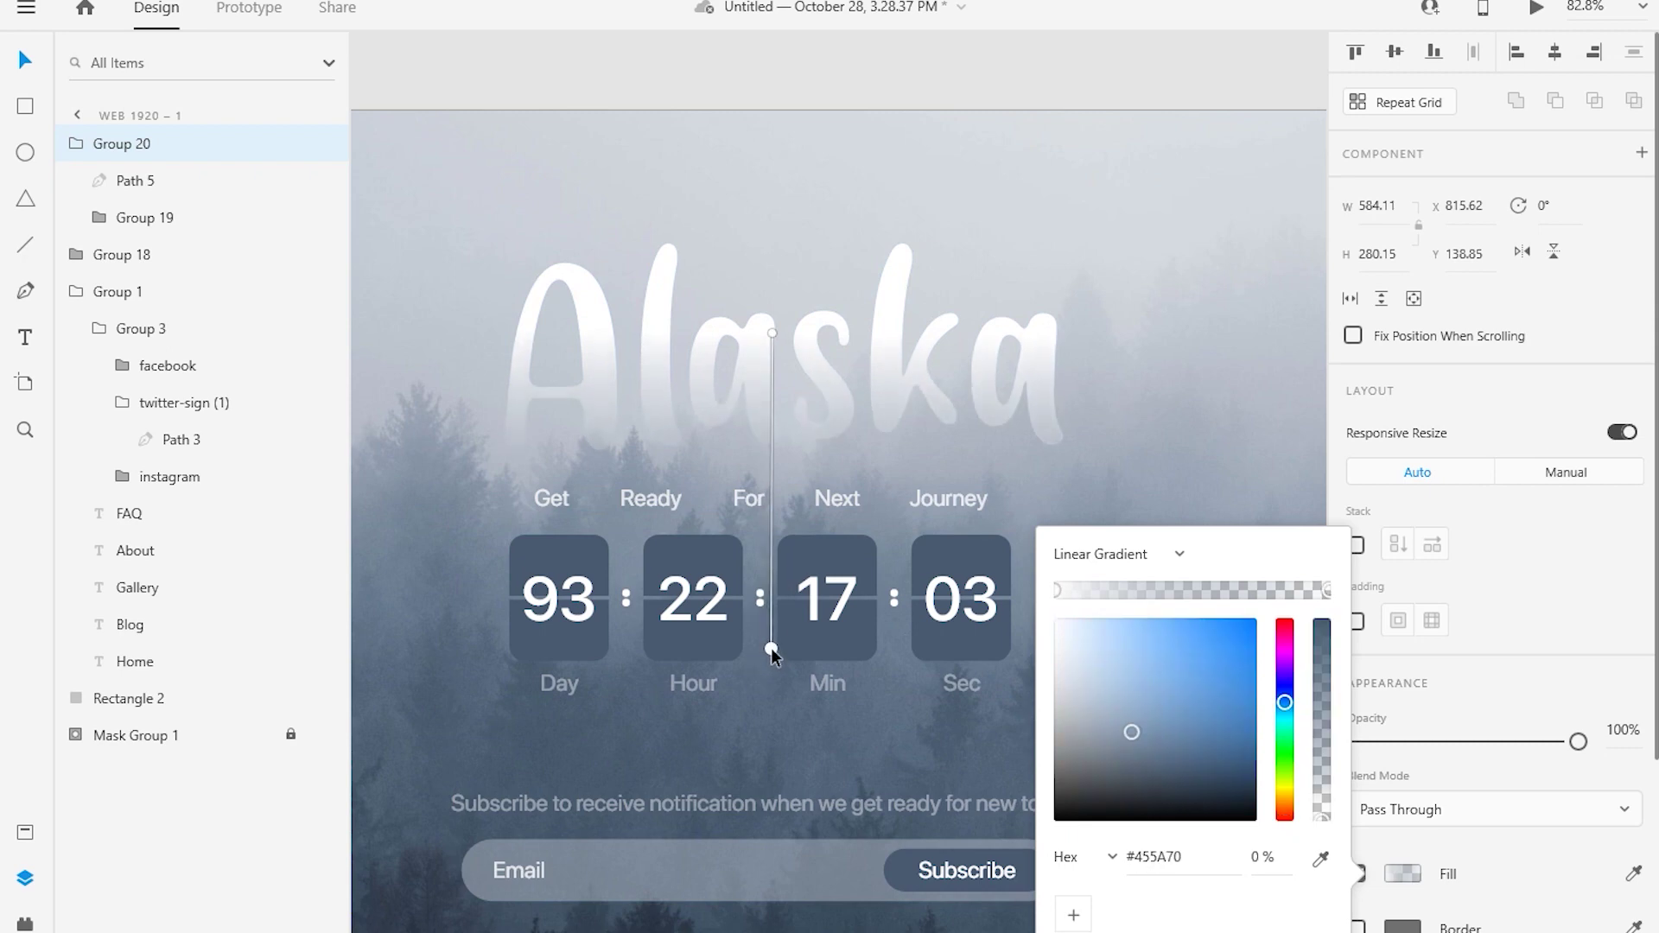
pyautogui.press('Escape')
pyautogui.scroll(-5, 1013, 329)
pyautogui.scroll(3, 1013, 335)
pyautogui.click(986, 371)
# - Group the Alaska title, countdown labels and subscribe form into one group
pyautogui.doubleClick(1005, 371)
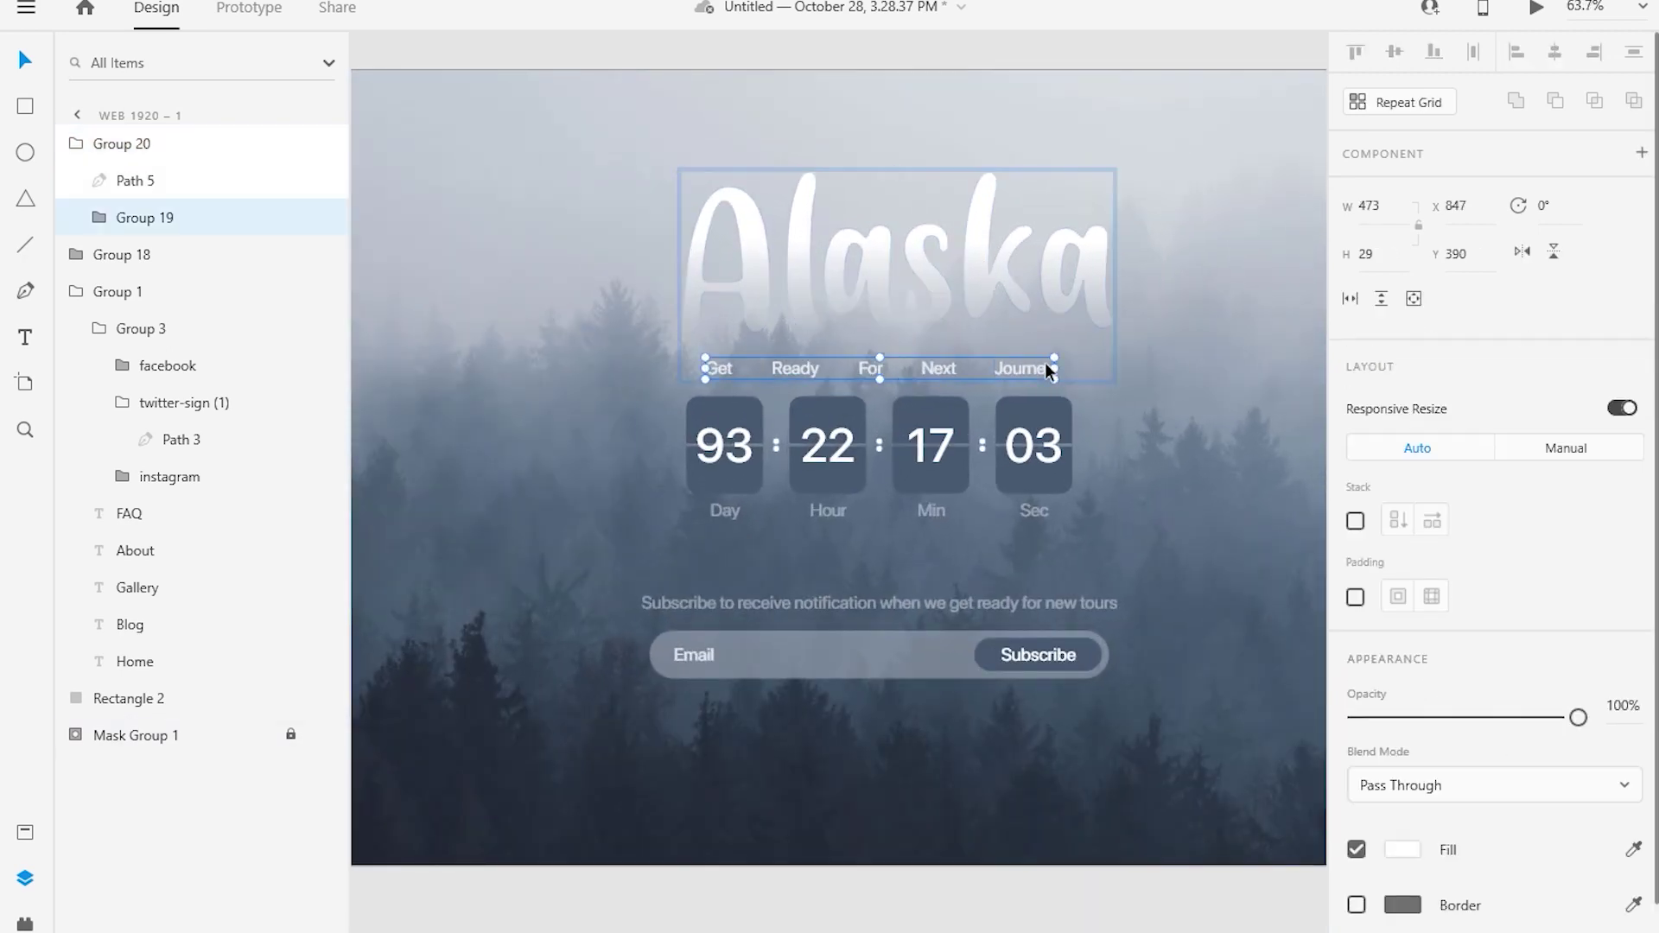
pyautogui.hotkey('ctrl', 'a')
pyautogui.press('Escape')
pyautogui.scroll(-2, 840, 252)
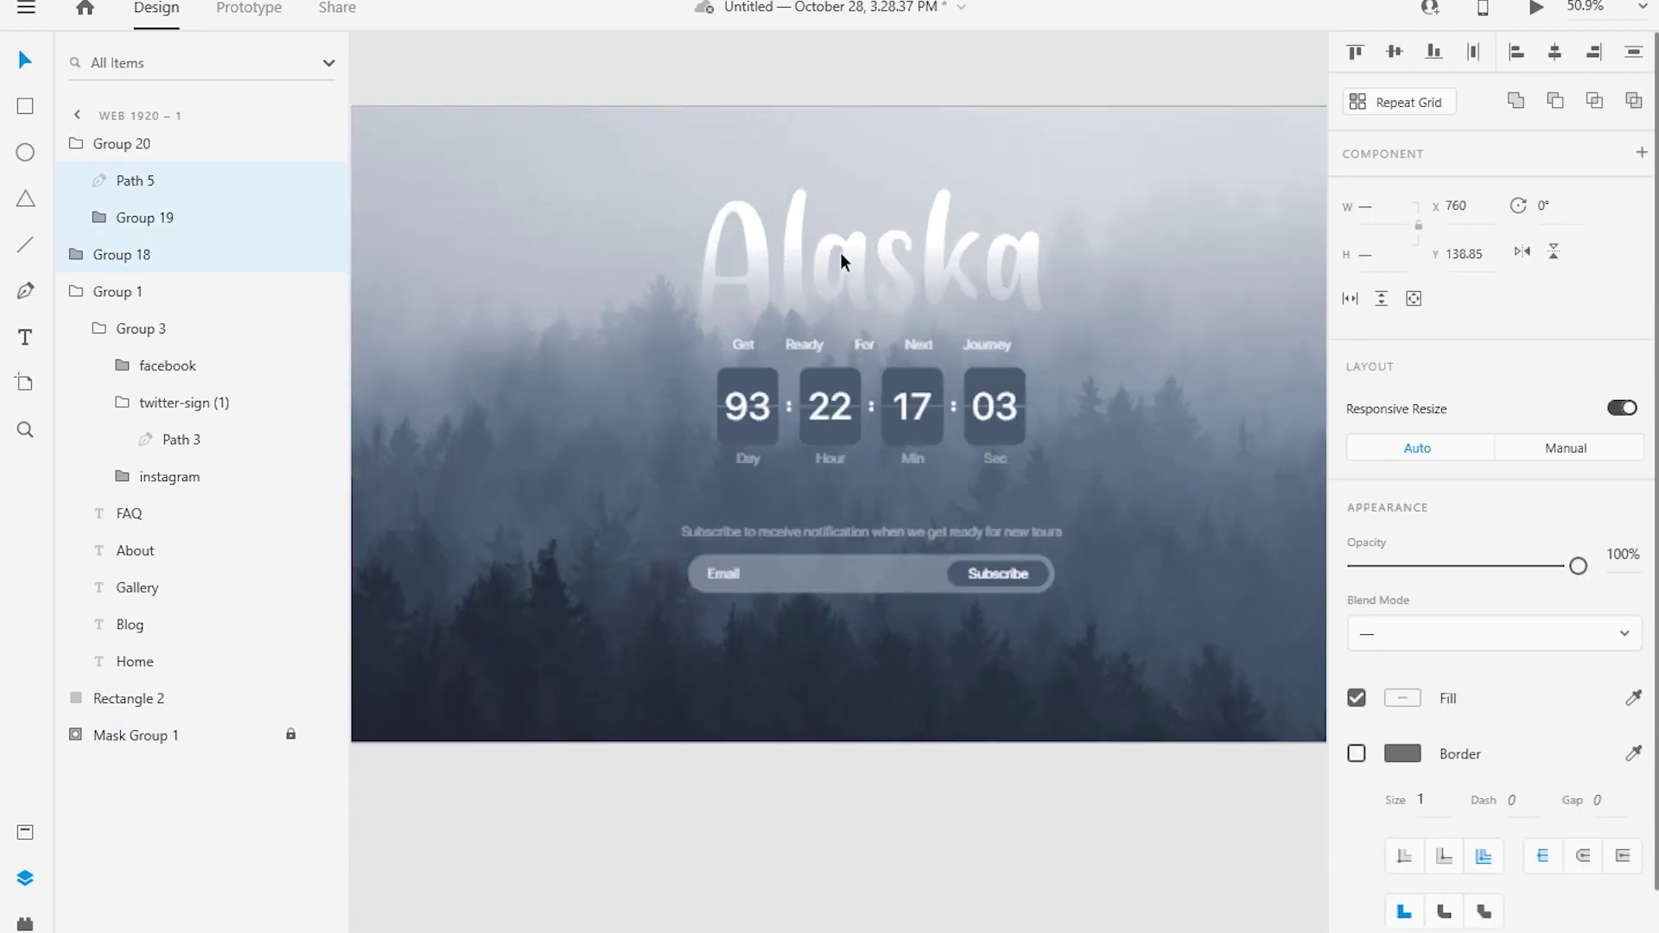
pyautogui.click(1044, 382)
pyautogui.click(854, 345)
pyautogui.keyDown('shift'); pyautogui.click(950, 646); pyautogui.keyUp('shift')
pyautogui.hotkey('ctrl', 'g')
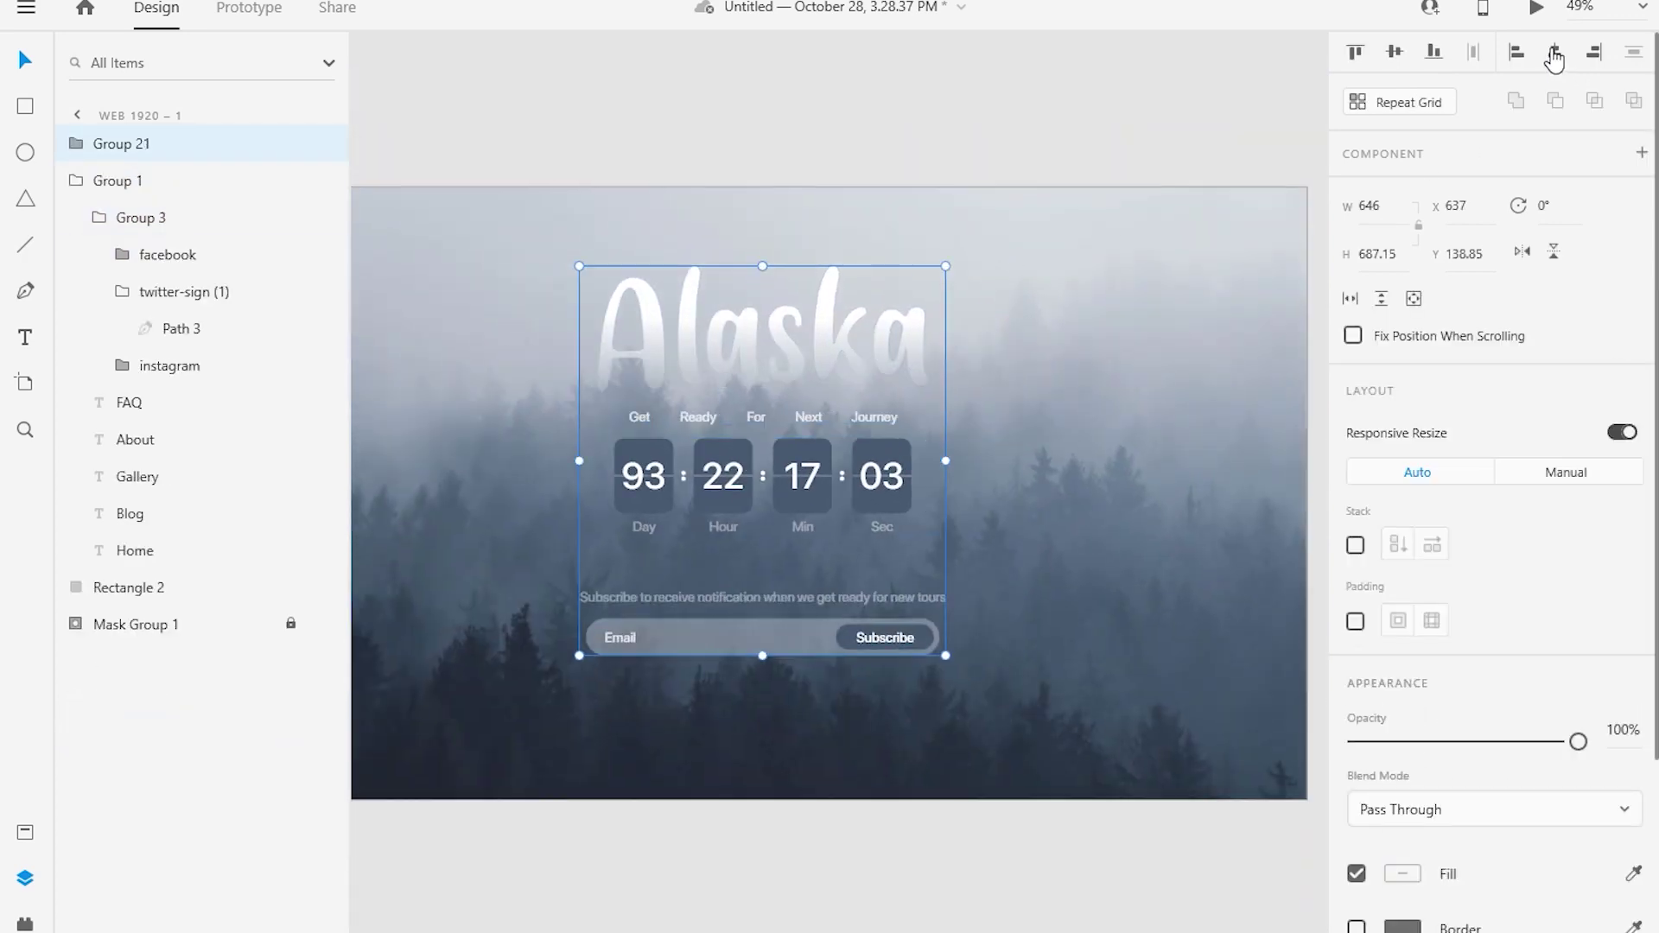
# - Enlarge and widen the Alaska title inside the new group
pyautogui.scroll(2, 885, 201)
pyautogui.click(1111, 712)
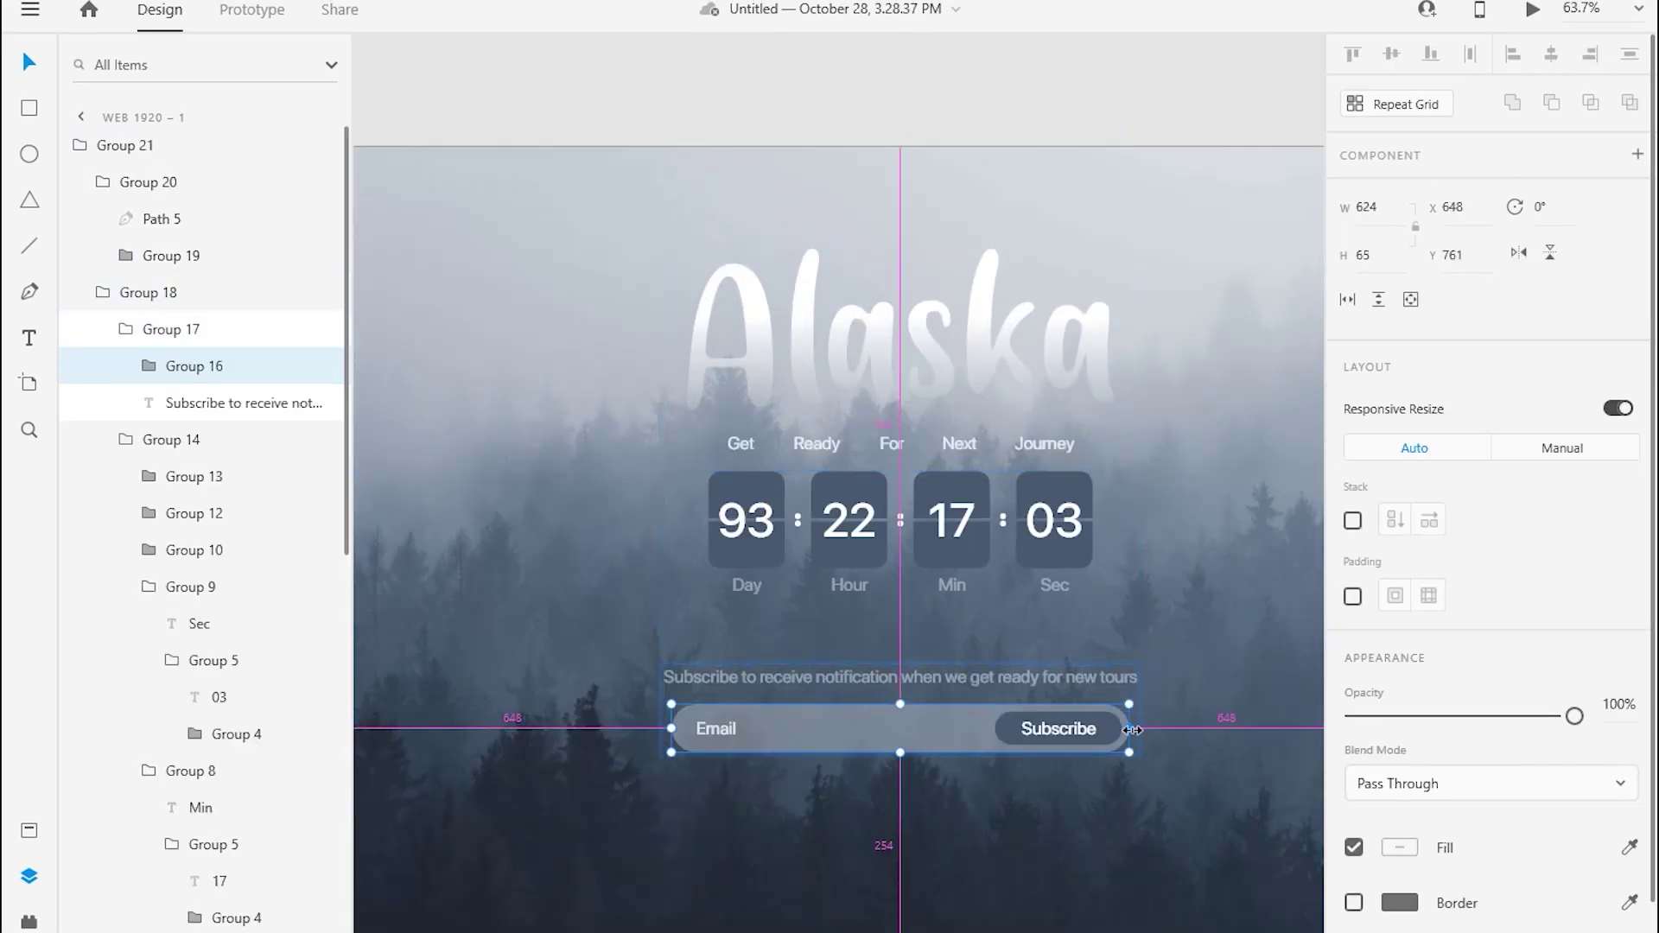
pyautogui.click(968, 325)
pyautogui.doubleClick(970, 325)
pyautogui.moveTo(1112, 412); pyautogui.dragTo(1158, 417)
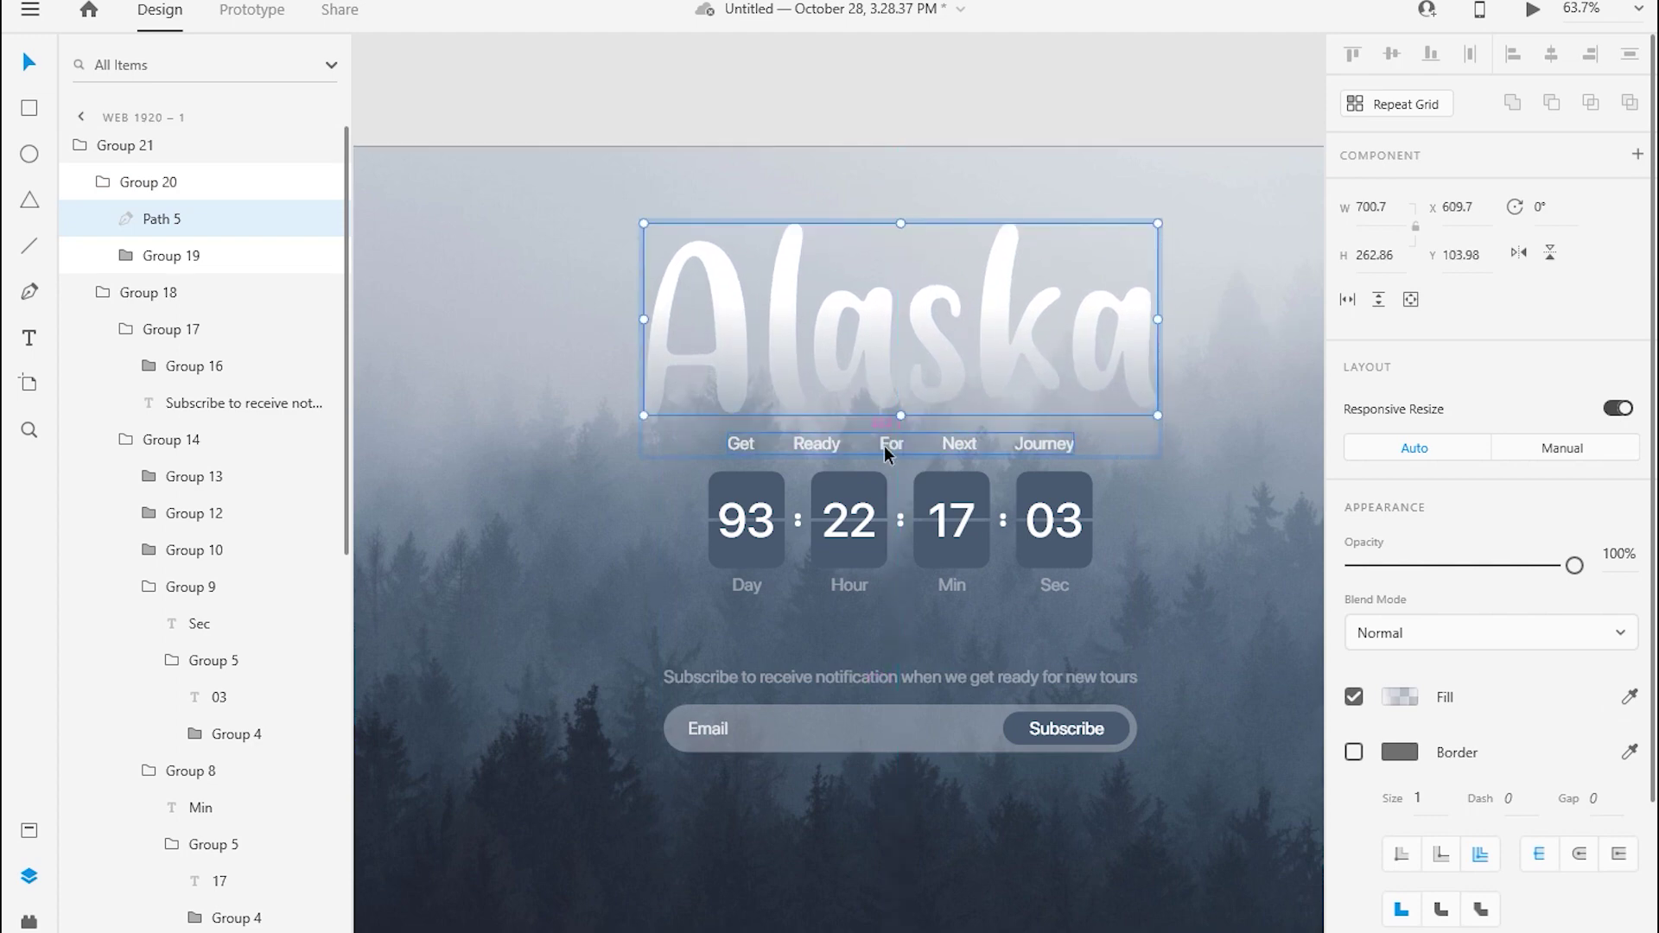
pyautogui.press('Up')
pyautogui.press('Up')
pyautogui.press('Return')
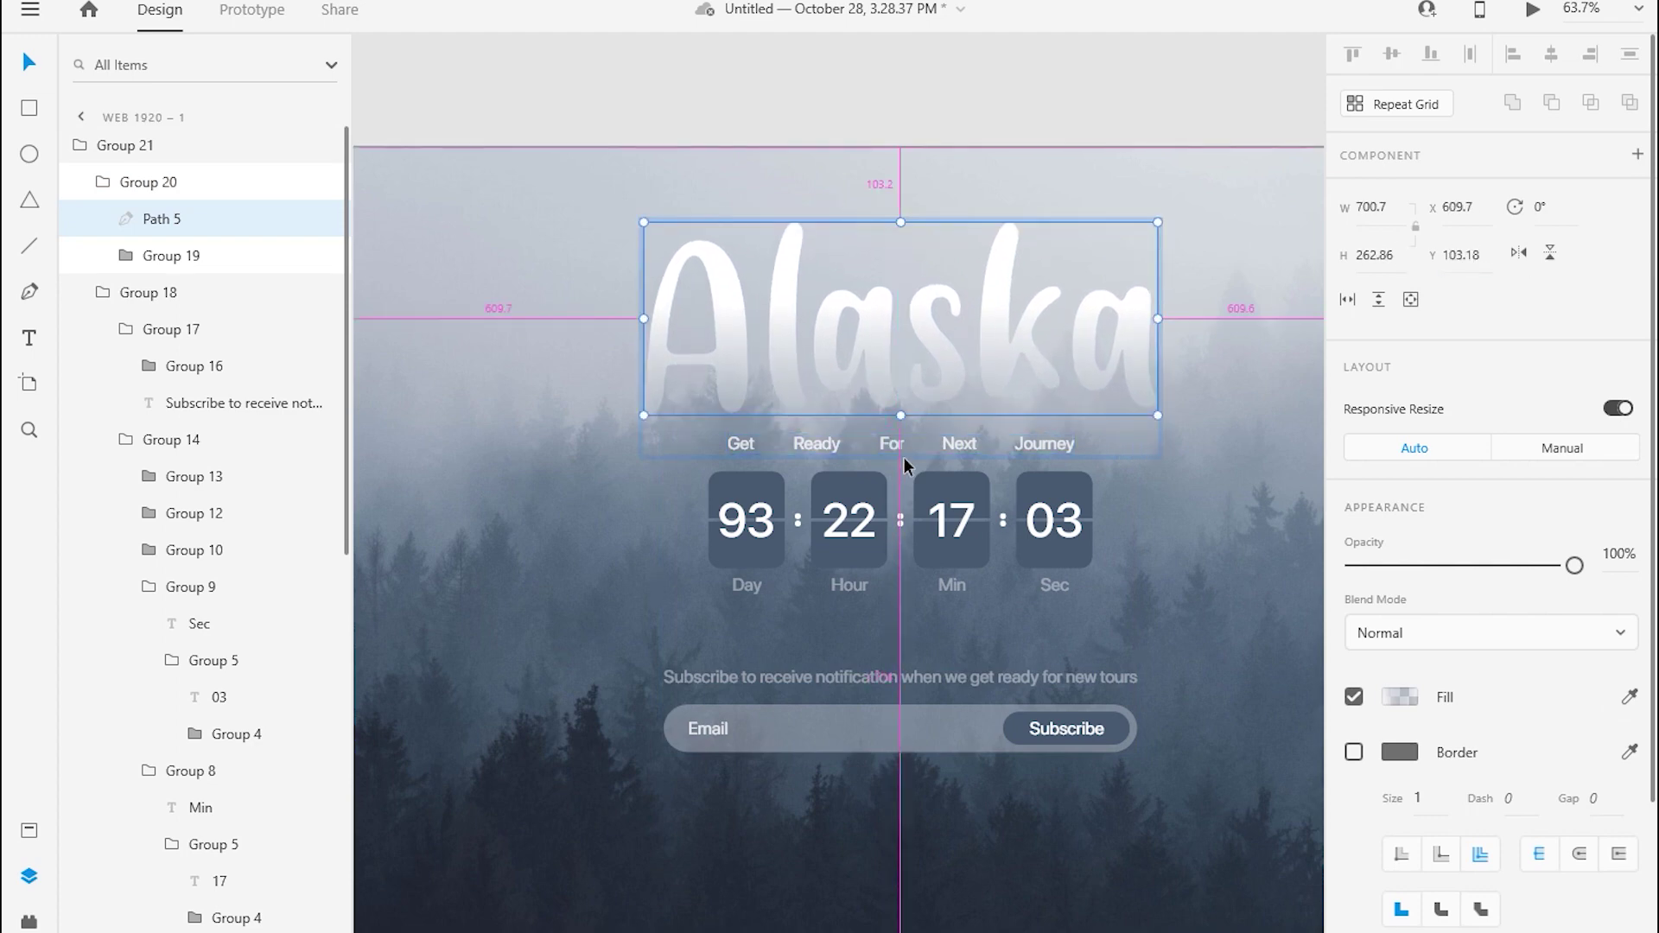
pyautogui.moveTo(1157, 318); pyautogui.dragTo(1176, 318)
pyautogui.hotkey('ctrl', '0')
# - Move the Alaska title's gradient end below the lettering
pyautogui.click(1399, 696)
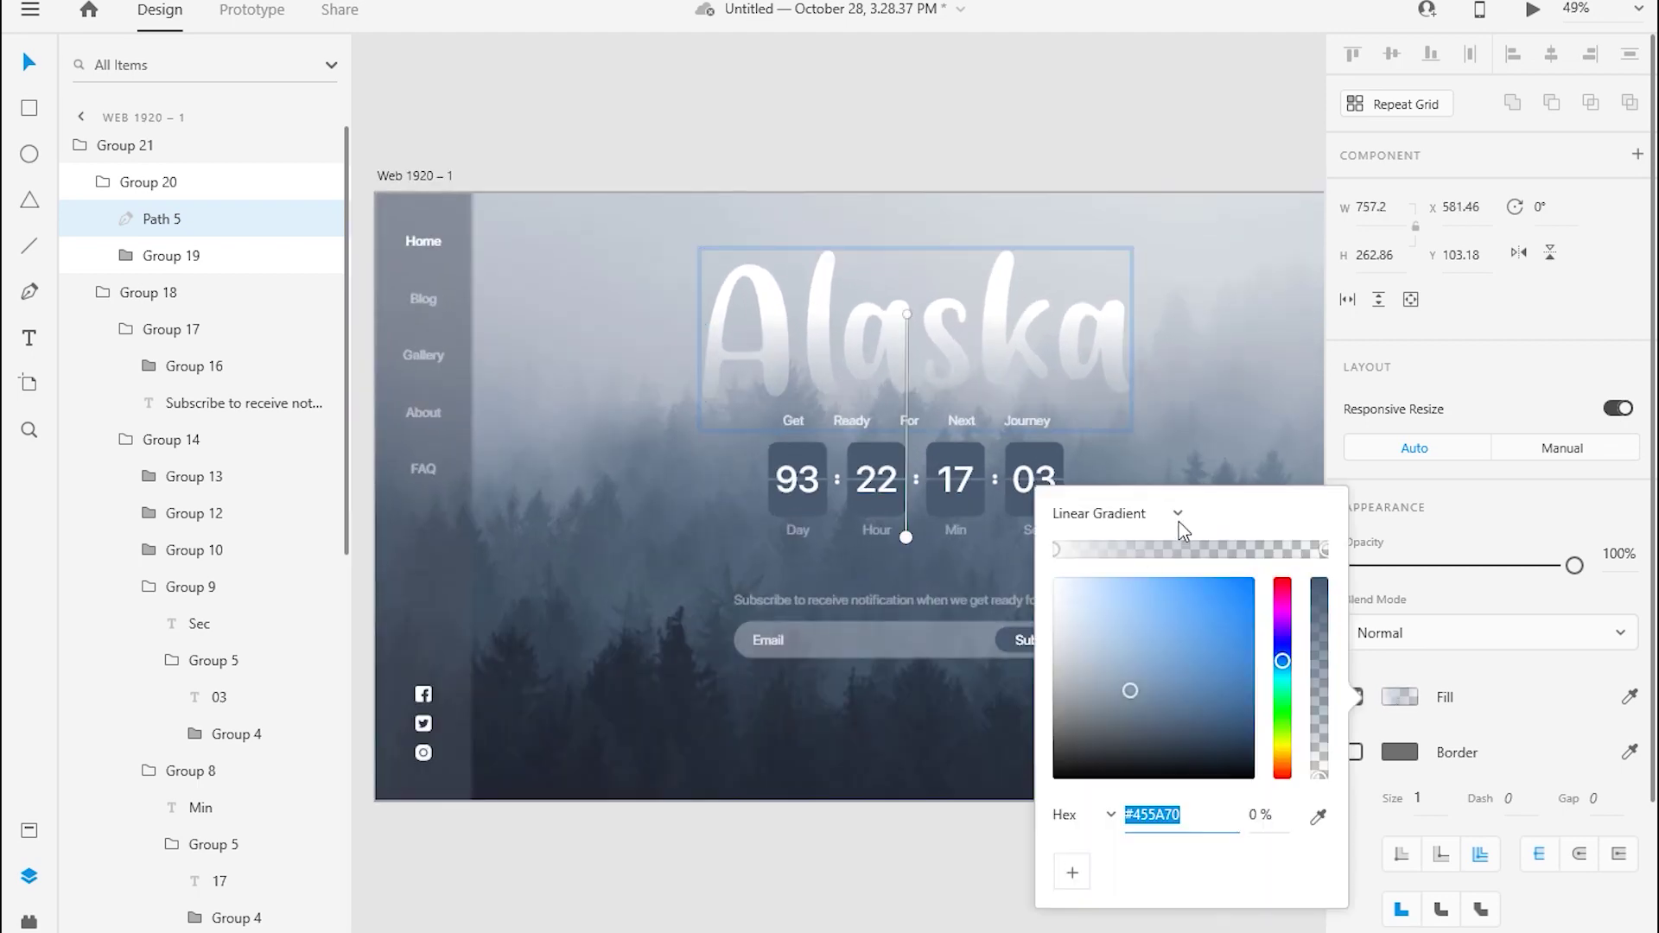
pyautogui.scroll(3, 855, 315)
pyautogui.moveTo(921, 432); pyautogui.dragTo(930, 551)
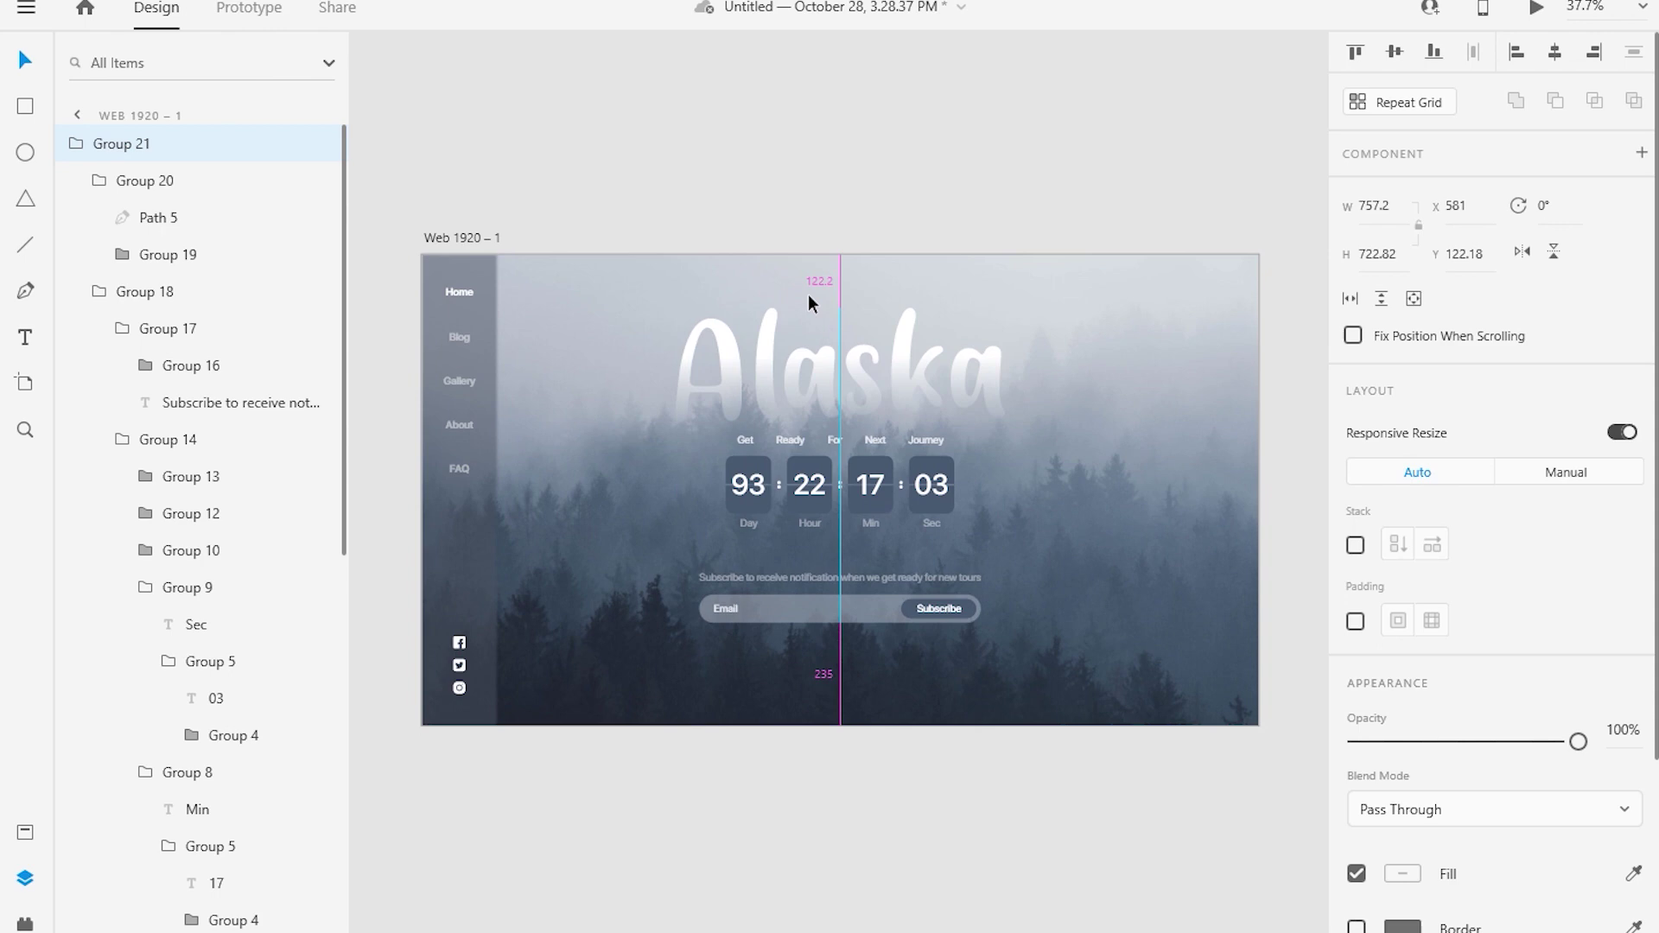
# - Centre Group 21 horizontally on the artboard at Y 127
pyautogui.moveTo(809, 302); pyautogui.dragTo(810, 313)
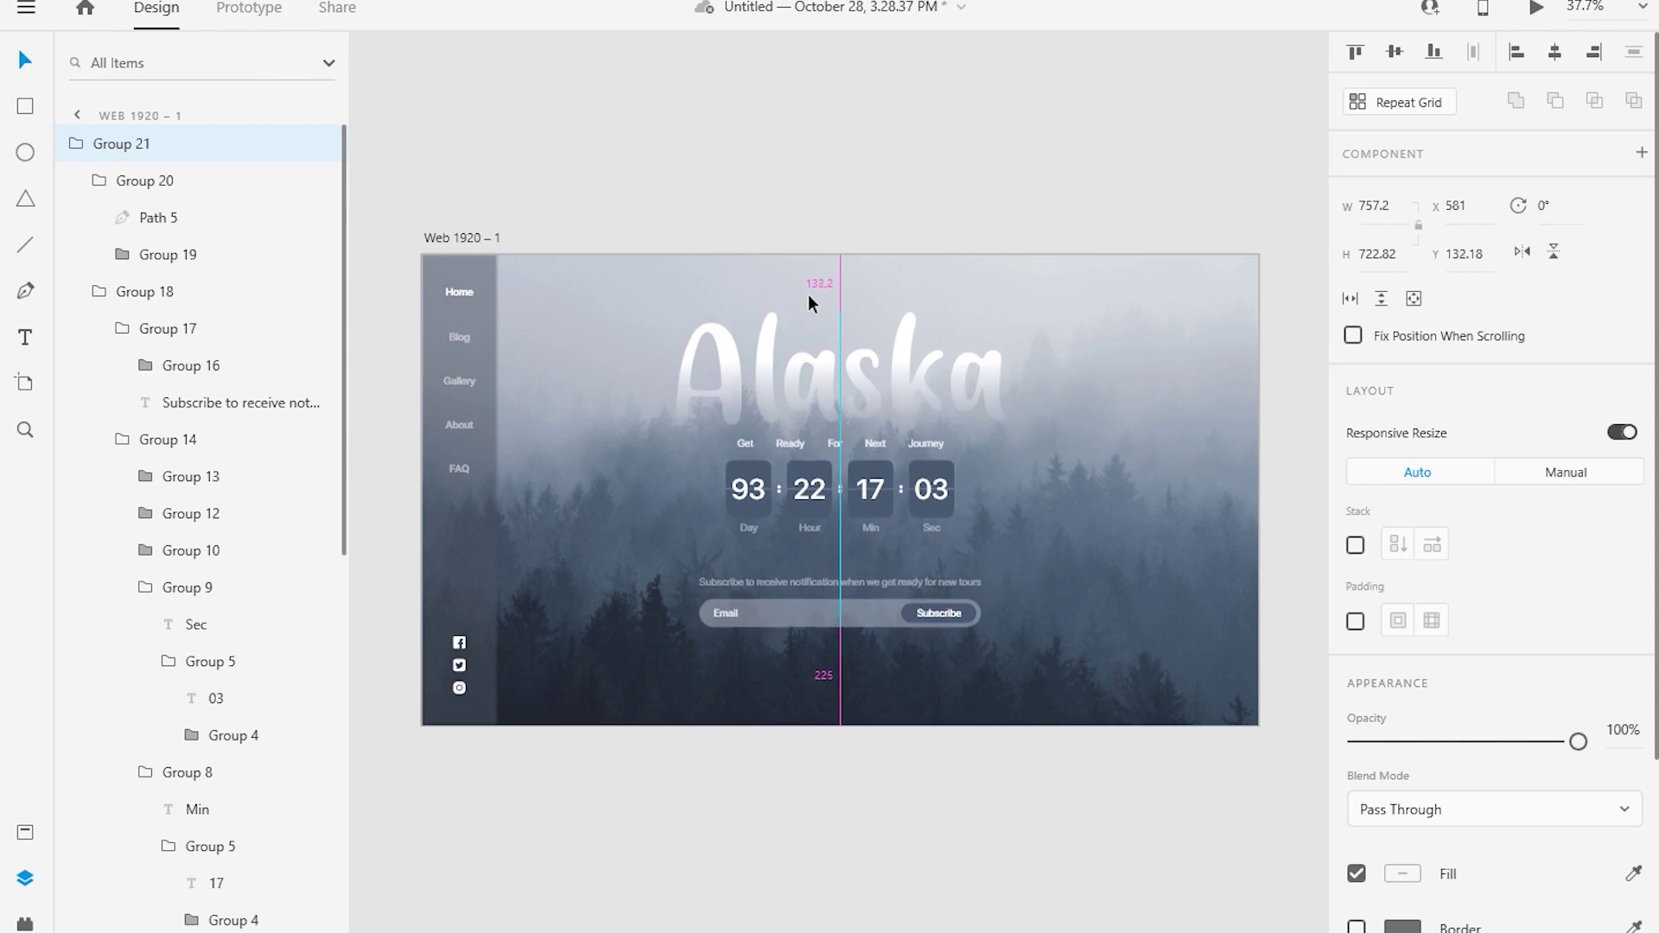
pyautogui.press('Up')
pyautogui.press('Up')
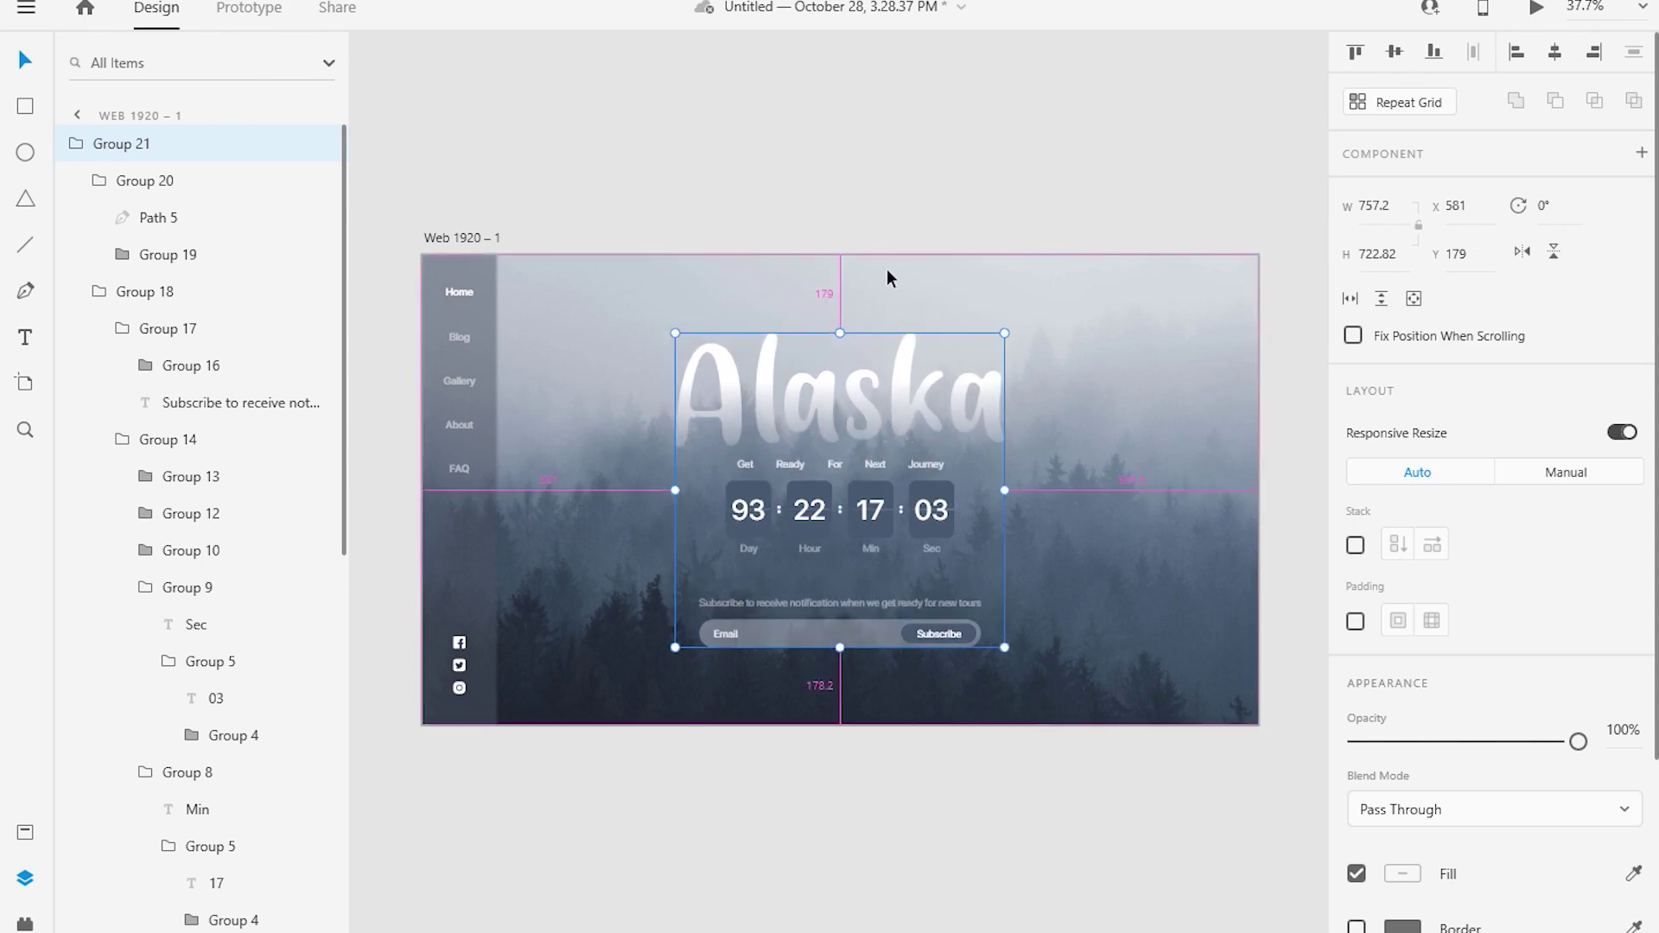
pyautogui.press('Up')
pyautogui.press('Up')
pyautogui.press('Up')
pyautogui.press('Up')
pyautogui.press('Up')
pyautogui.press('Up')
pyautogui.press('Up')
pyautogui.press('Up')
pyautogui.press('Up')
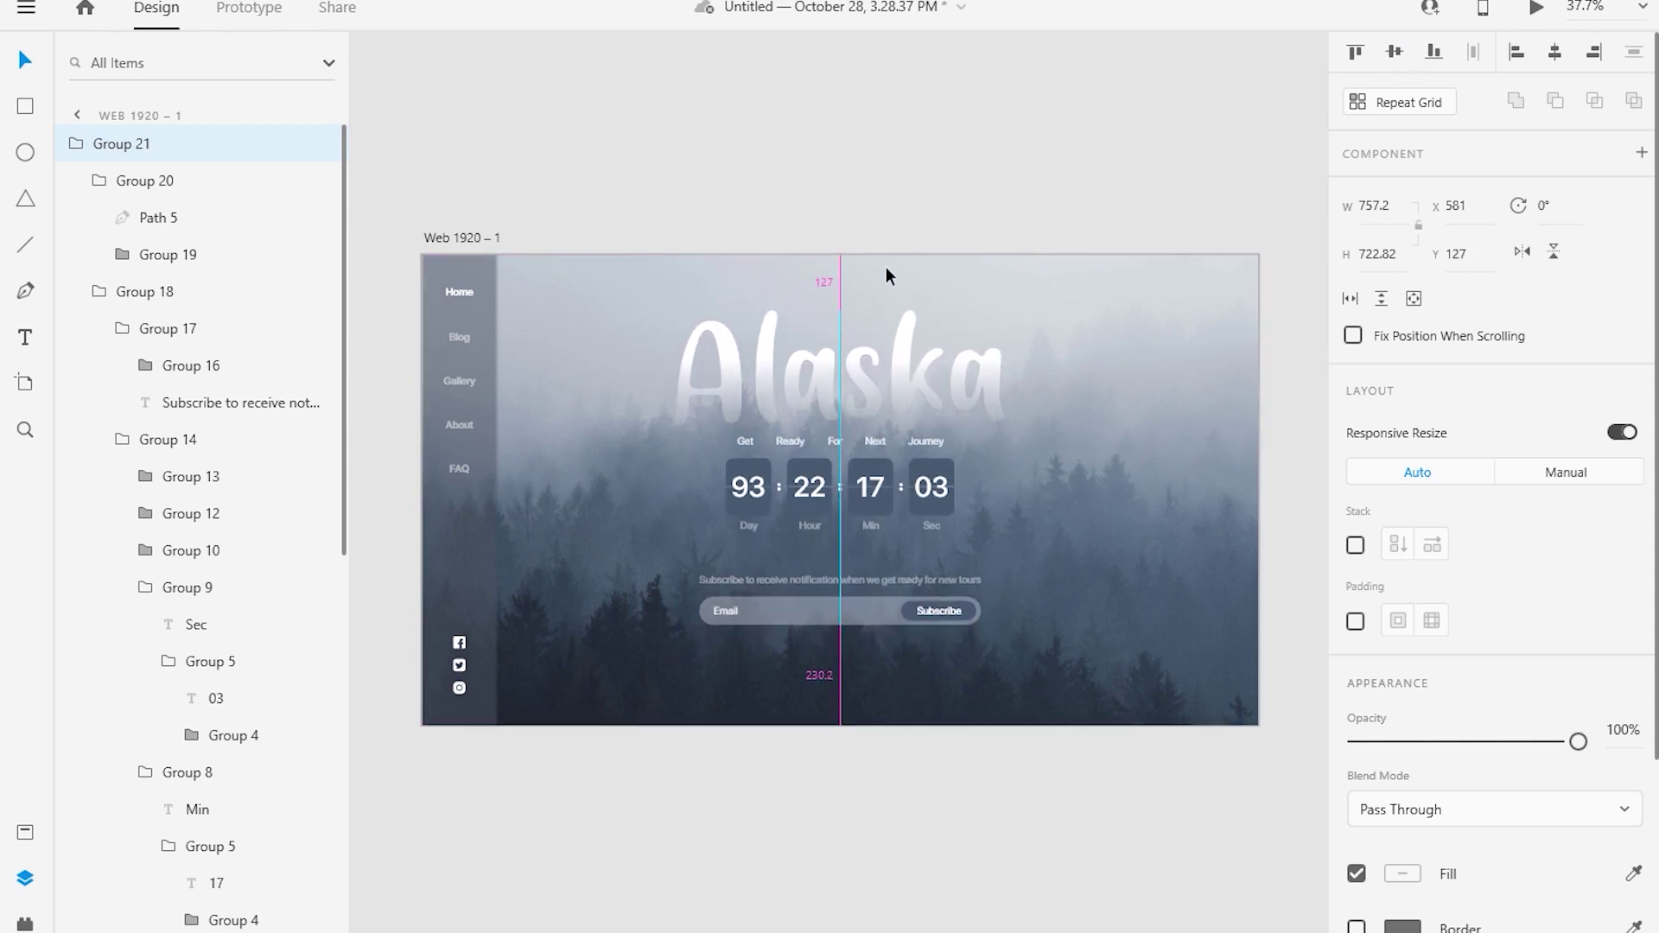
pyautogui.press('r')
pyautogui.moveTo(497, 255)
pyautogui.mouseDown()
pyautogui.moveTo(1212, 725)
pyautogui.moveTo(1258, 726)
pyautogui.mouseUp()
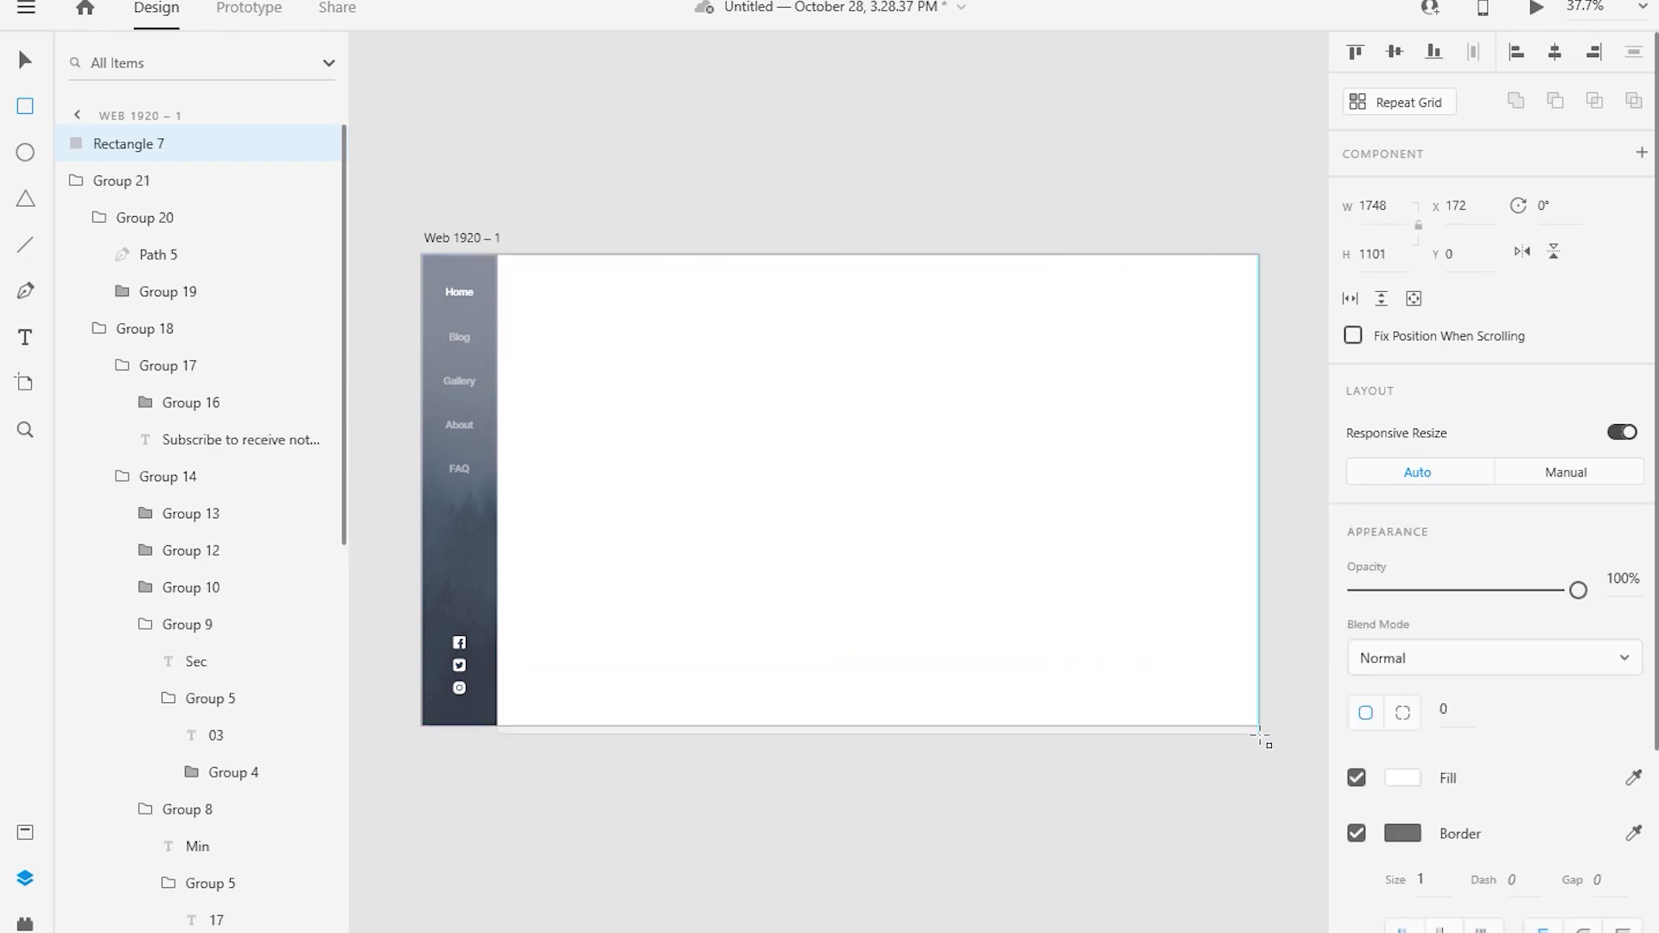
pyautogui.moveTo(128, 144); pyautogui.dragTo(164, 916)
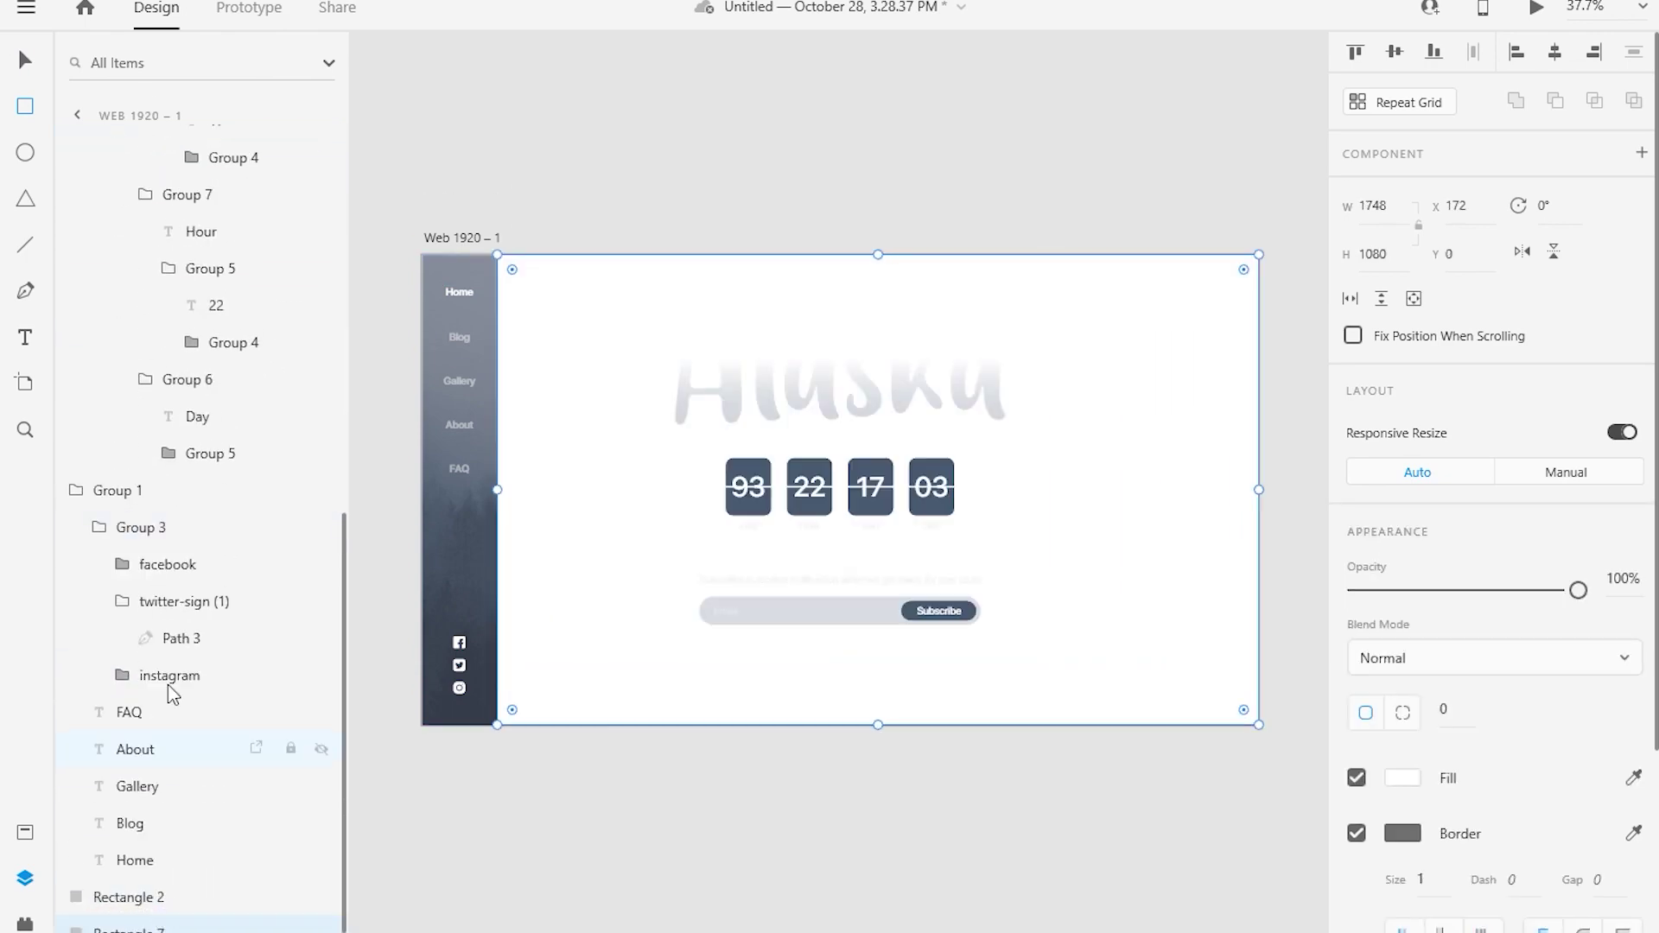
pyautogui.keyDown('shift'); pyautogui.click(1037, 419); pyautogui.keyUp('shift')
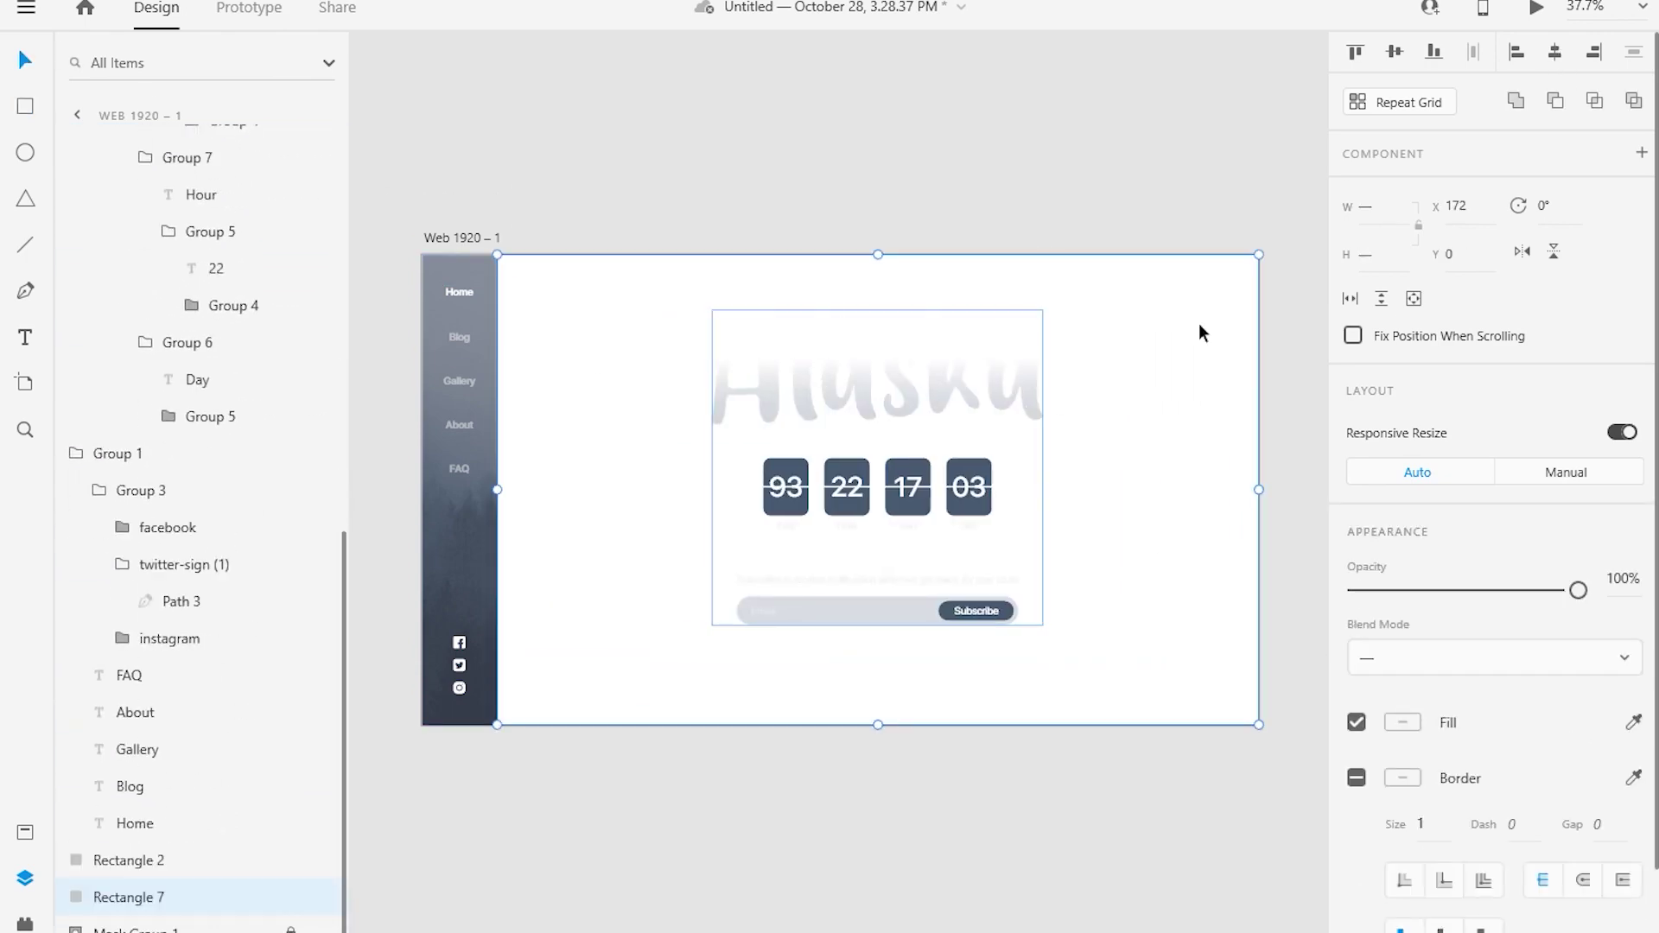
pyautogui.hotkey('ctrl', 'g')
pyautogui.scroll(2, 1210, 415)
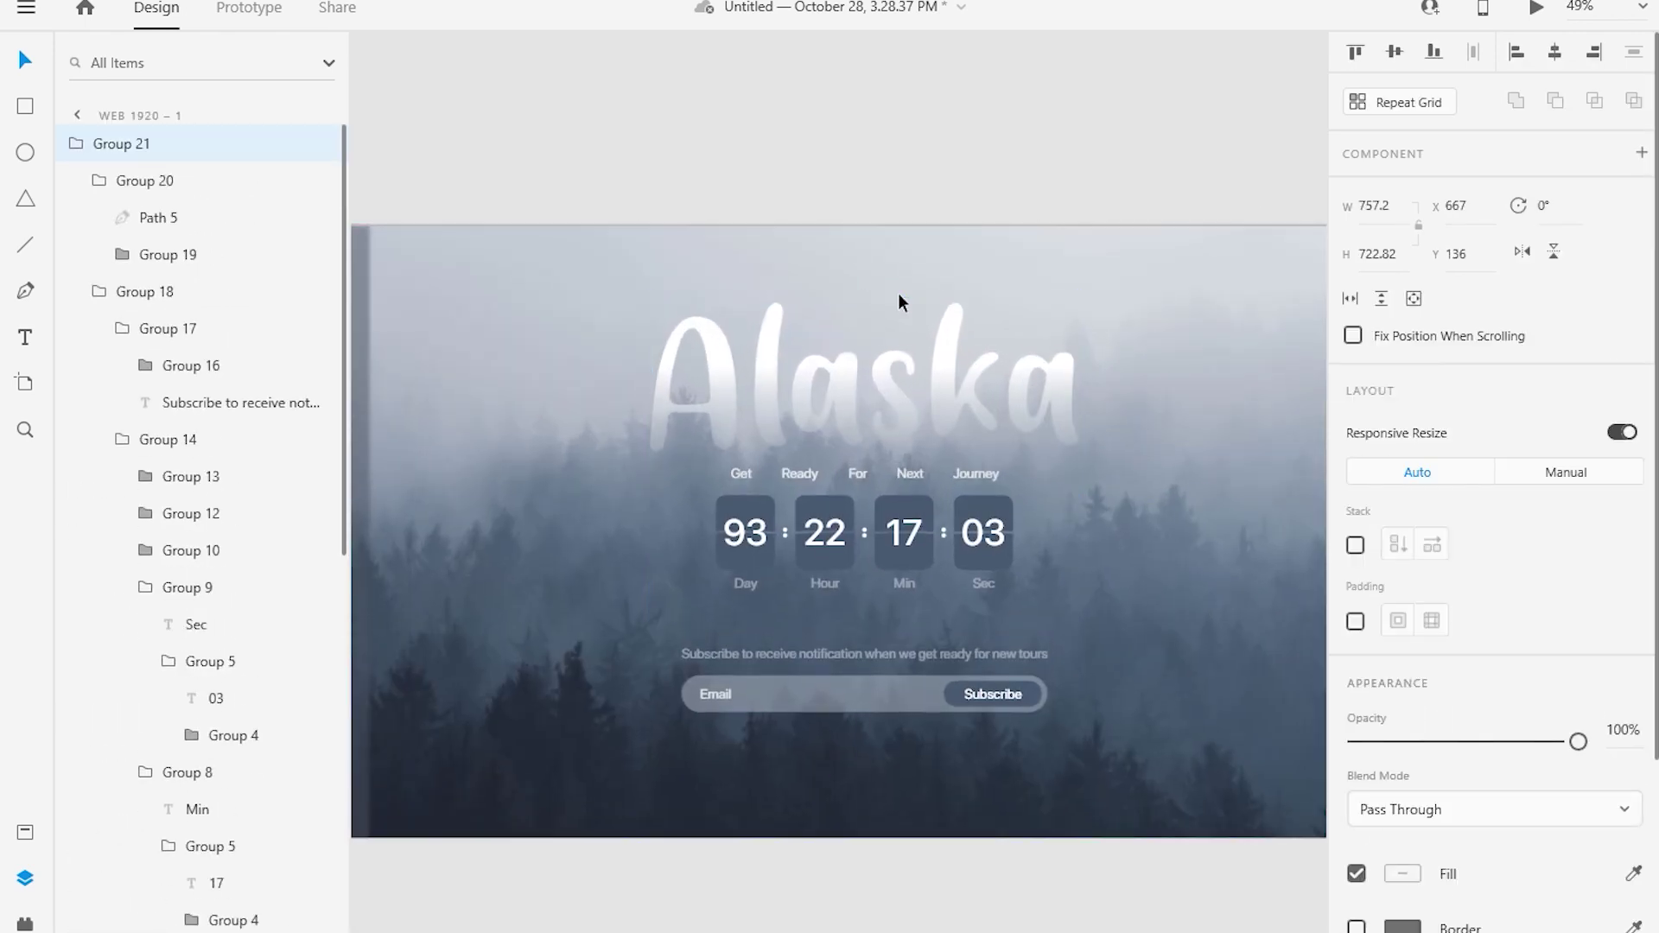
pyautogui.scroll(-1, 1174, 500)
pyautogui.scroll(-3, 950, 414)
pyautogui.click(570, 304)
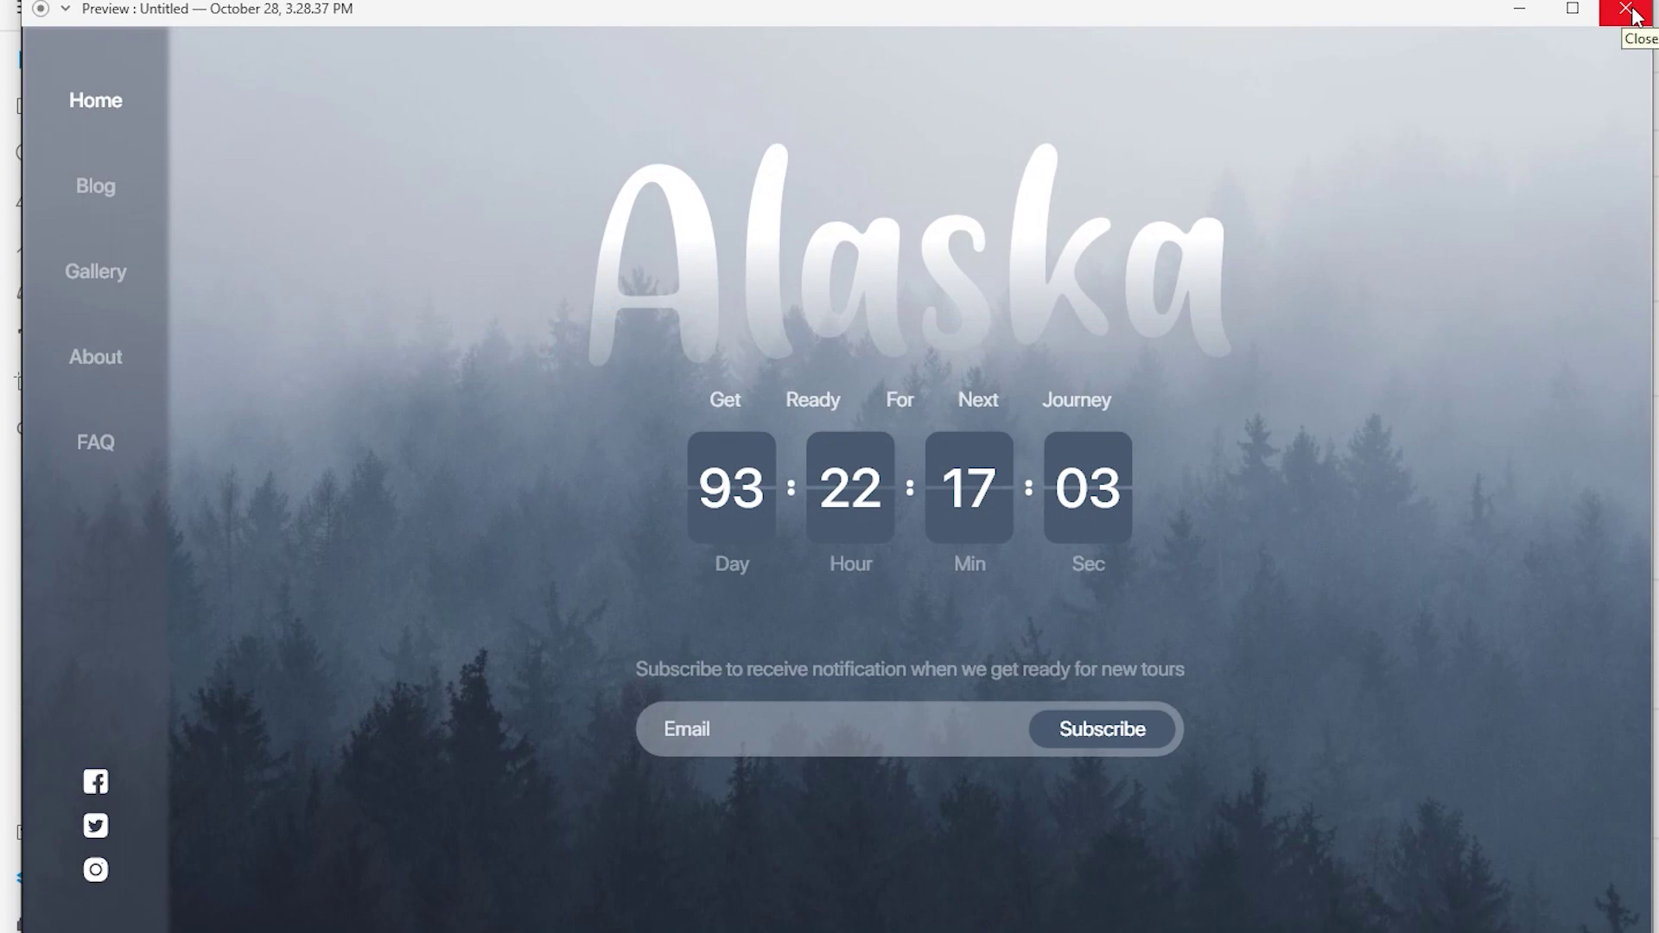
pyautogui.click(1633, 16)
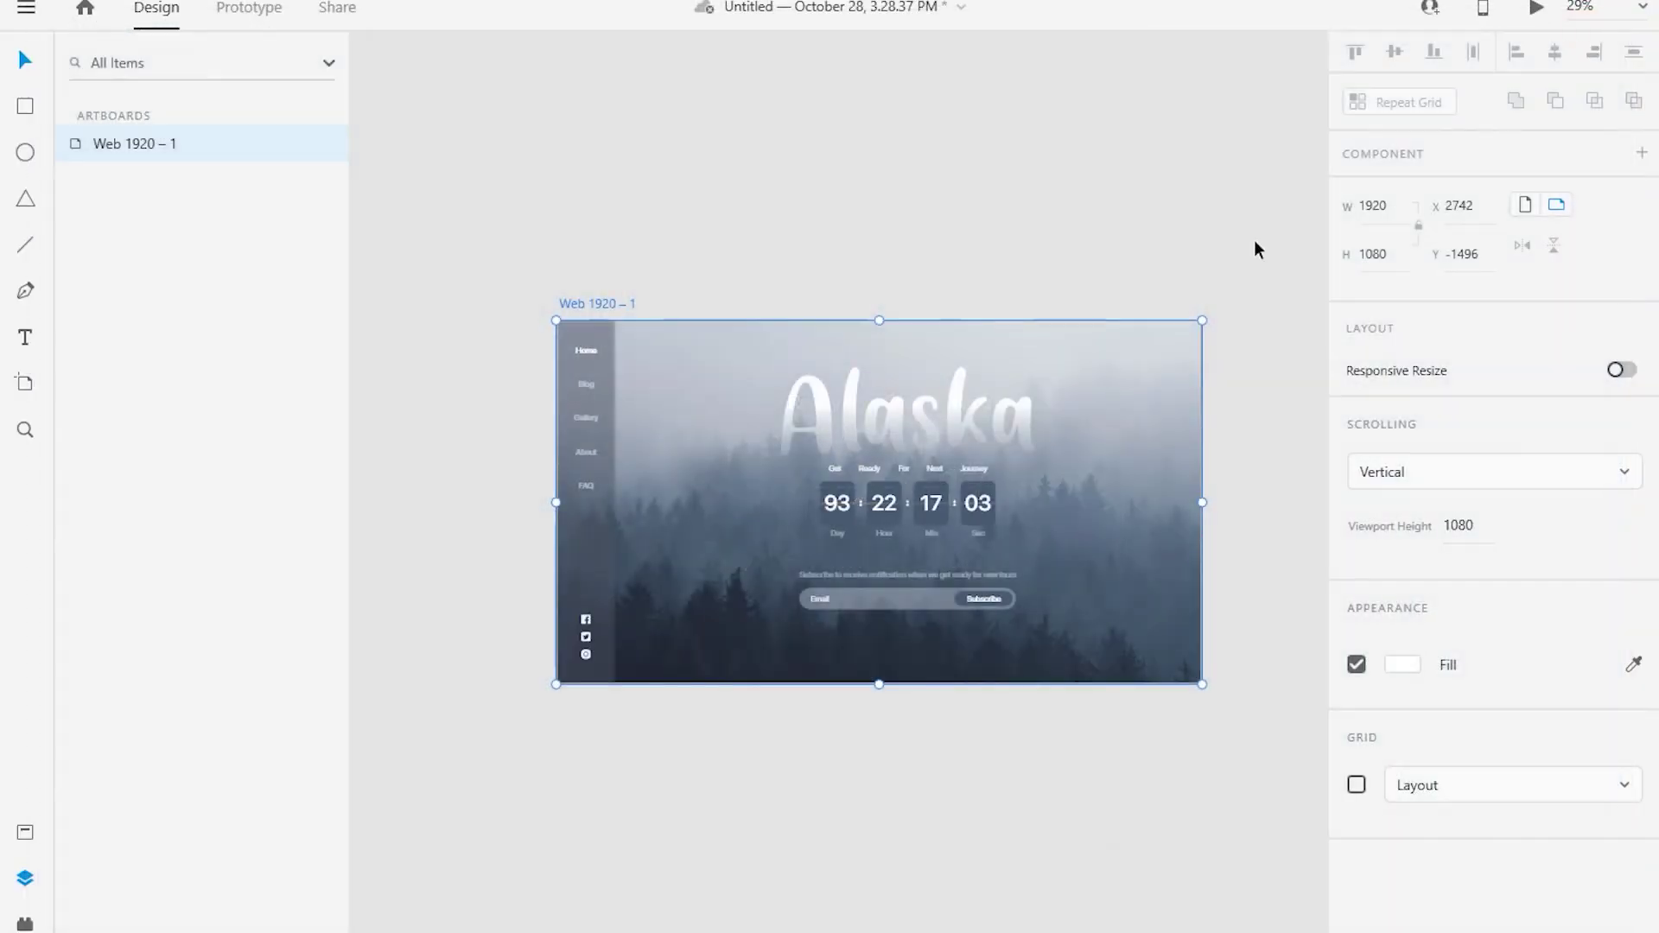
pyautogui.scroll(1, 1002, 458)
# - Create a new 800 × 600 px document and show the rulers
pyautogui.click(1028, 409)
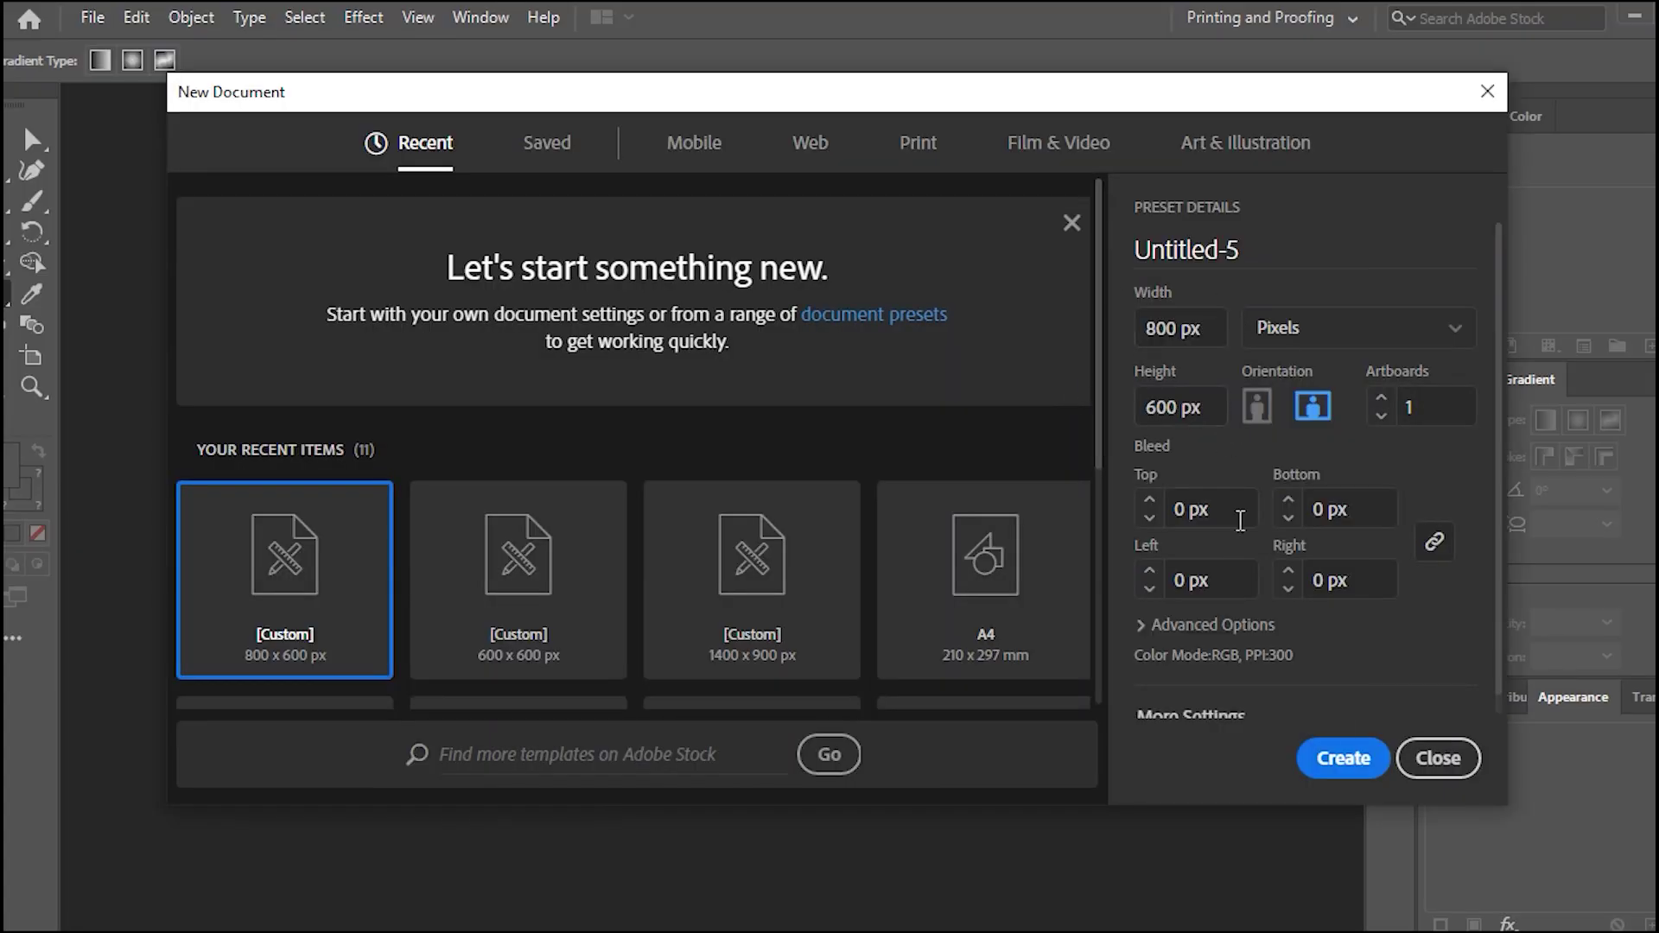
pyautogui.click(1324, 760)
pyautogui.hotkey('ctrl', 'r')
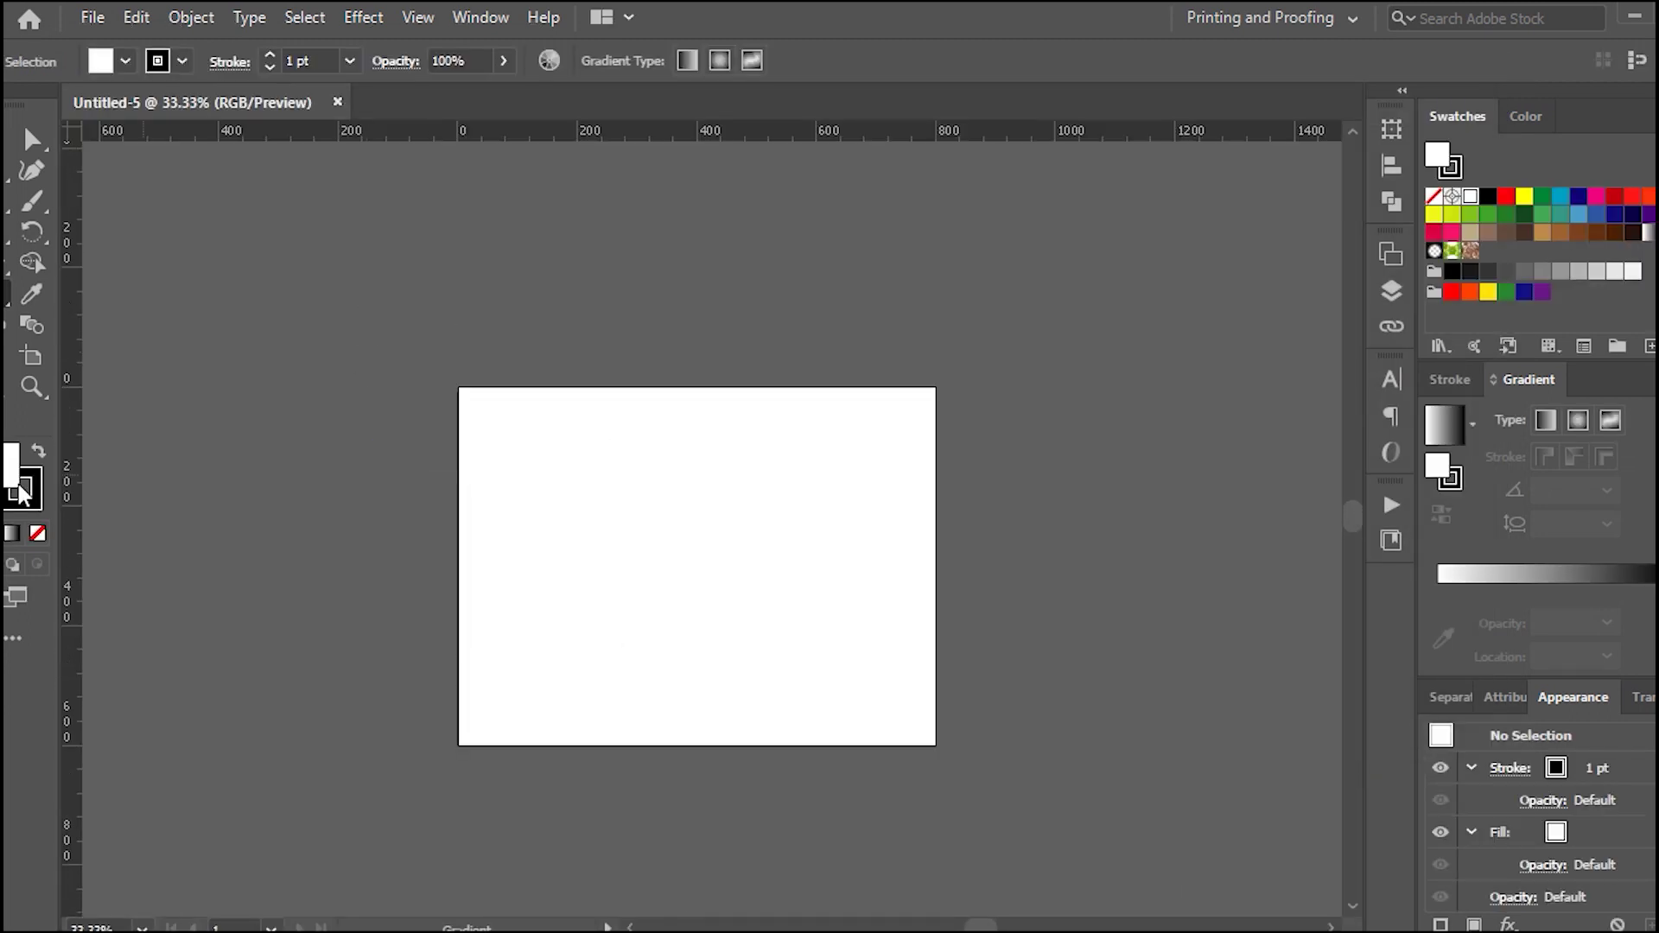
# - Place a pair of vertical guides at the left edge and copy them to the right edge
pyautogui.moveTo(432, 644); pyautogui.dragTo(458, 644)
pyautogui.moveTo(458, 545); pyautogui.dragTo(481, 546)
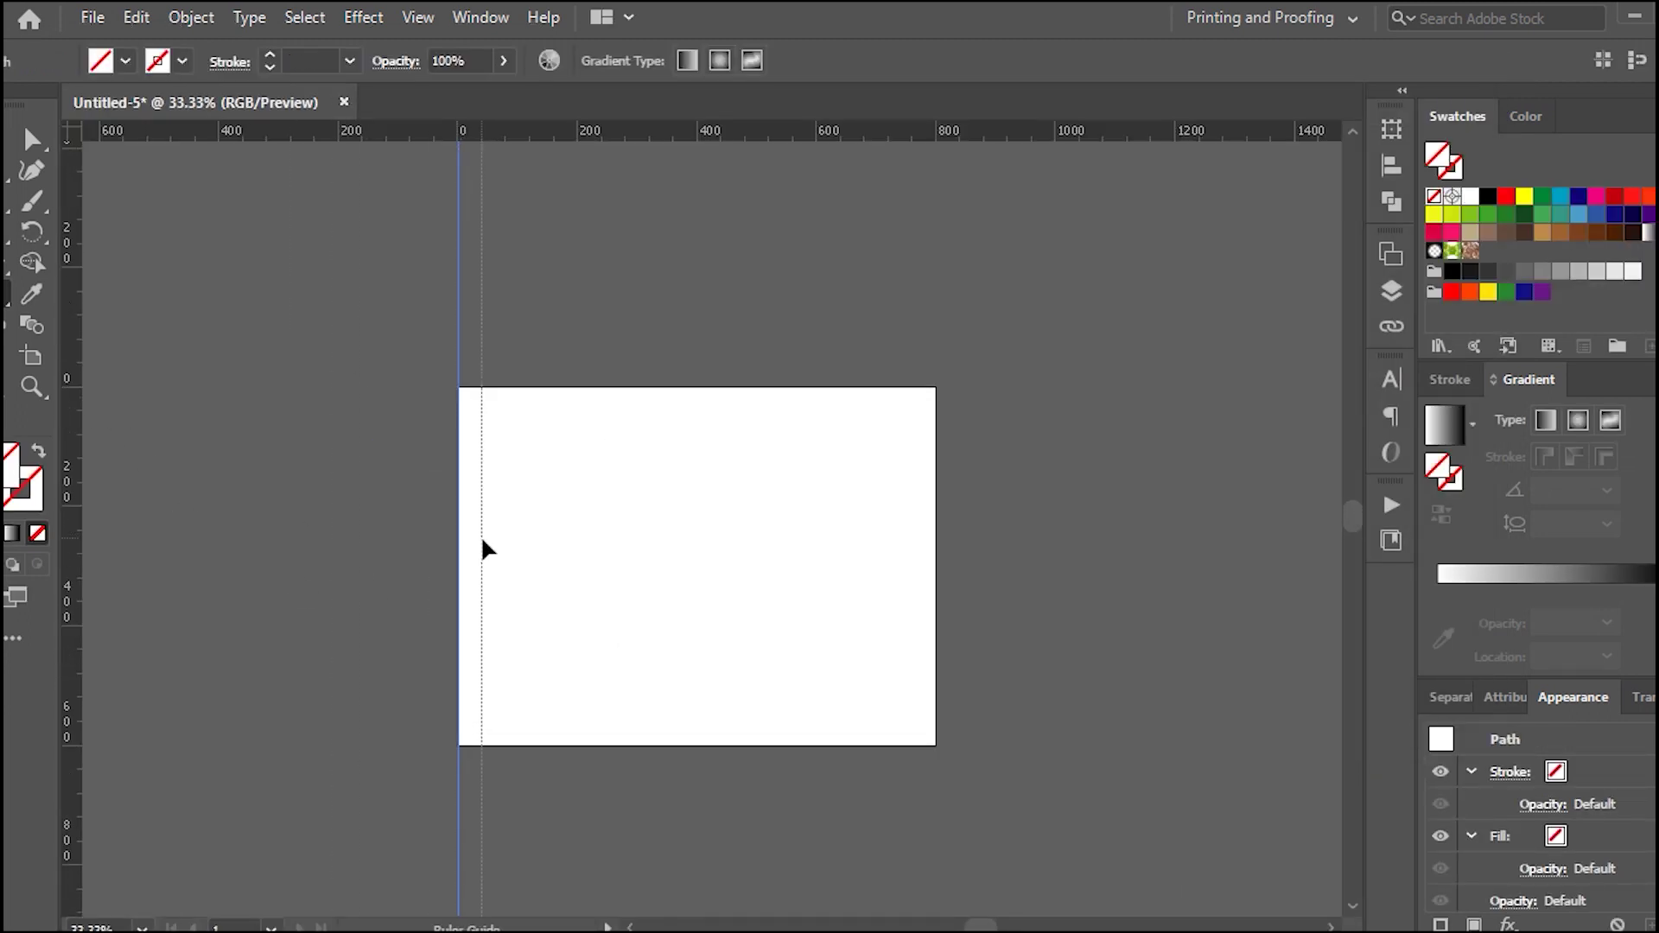
pyautogui.moveTo(482, 455); pyautogui.dragTo(936, 455)
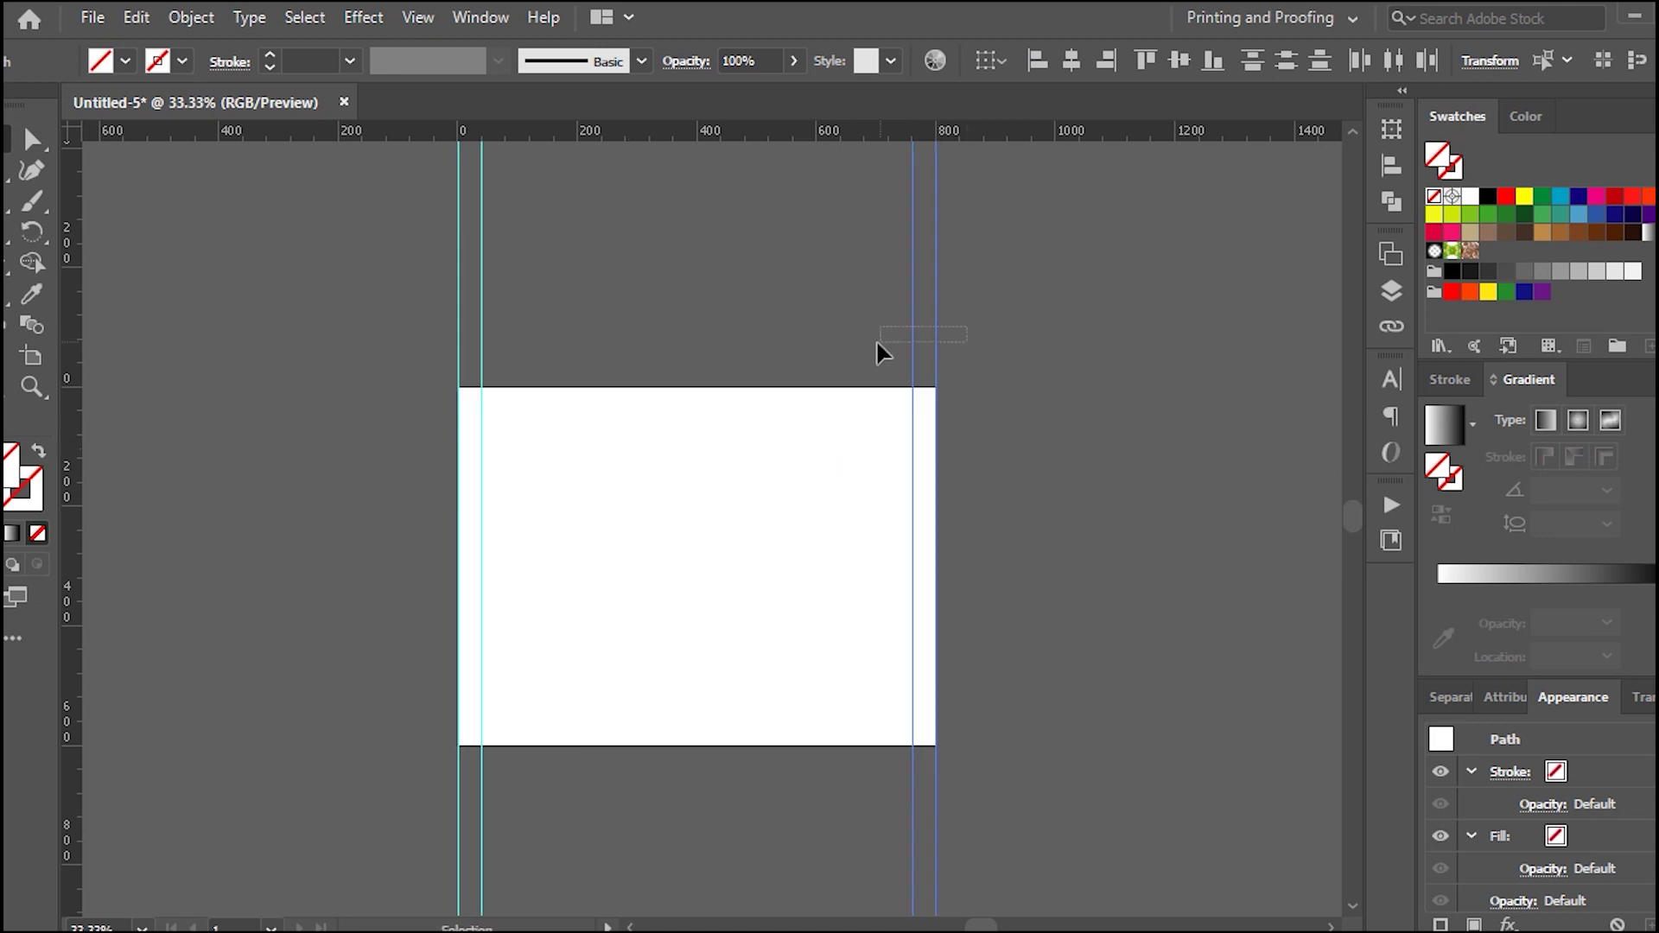
# - Make 90° rotated copies of the guides and place them along the top and bottom edges
pyautogui.rightClick(912, 356)
pyautogui.click(1189, 717)
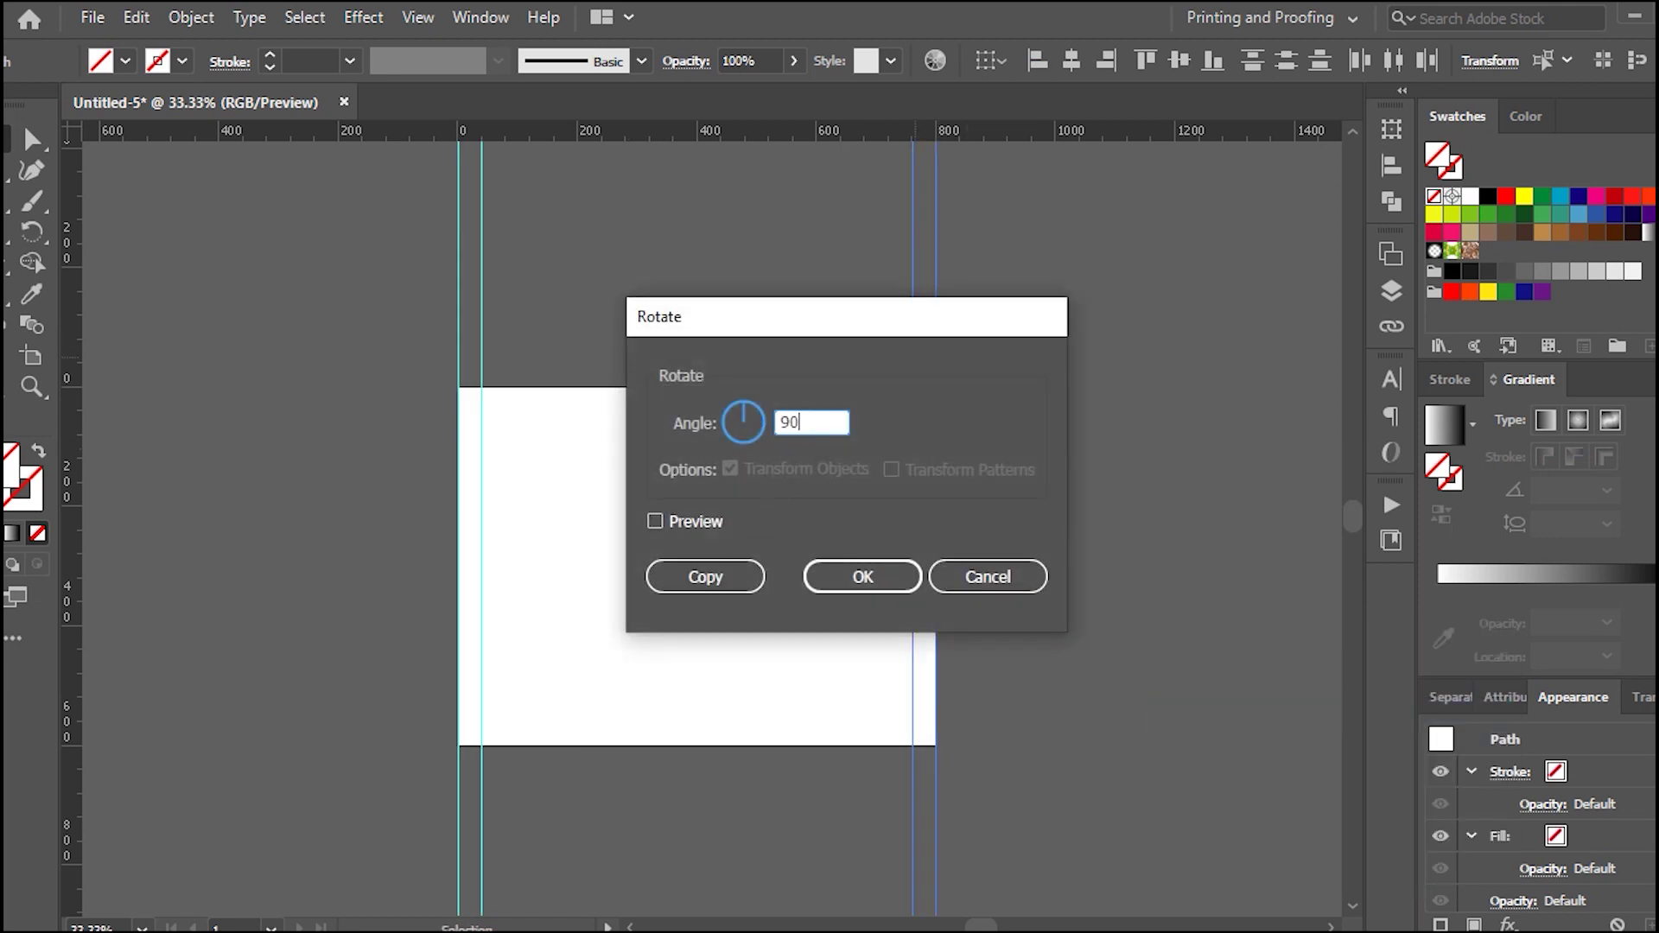
pyautogui.click(705, 576)
pyautogui.moveTo(844, 555); pyautogui.dragTo(544, 389)
pyautogui.moveTo(411, 423); pyautogui.dragTo(462, 730)
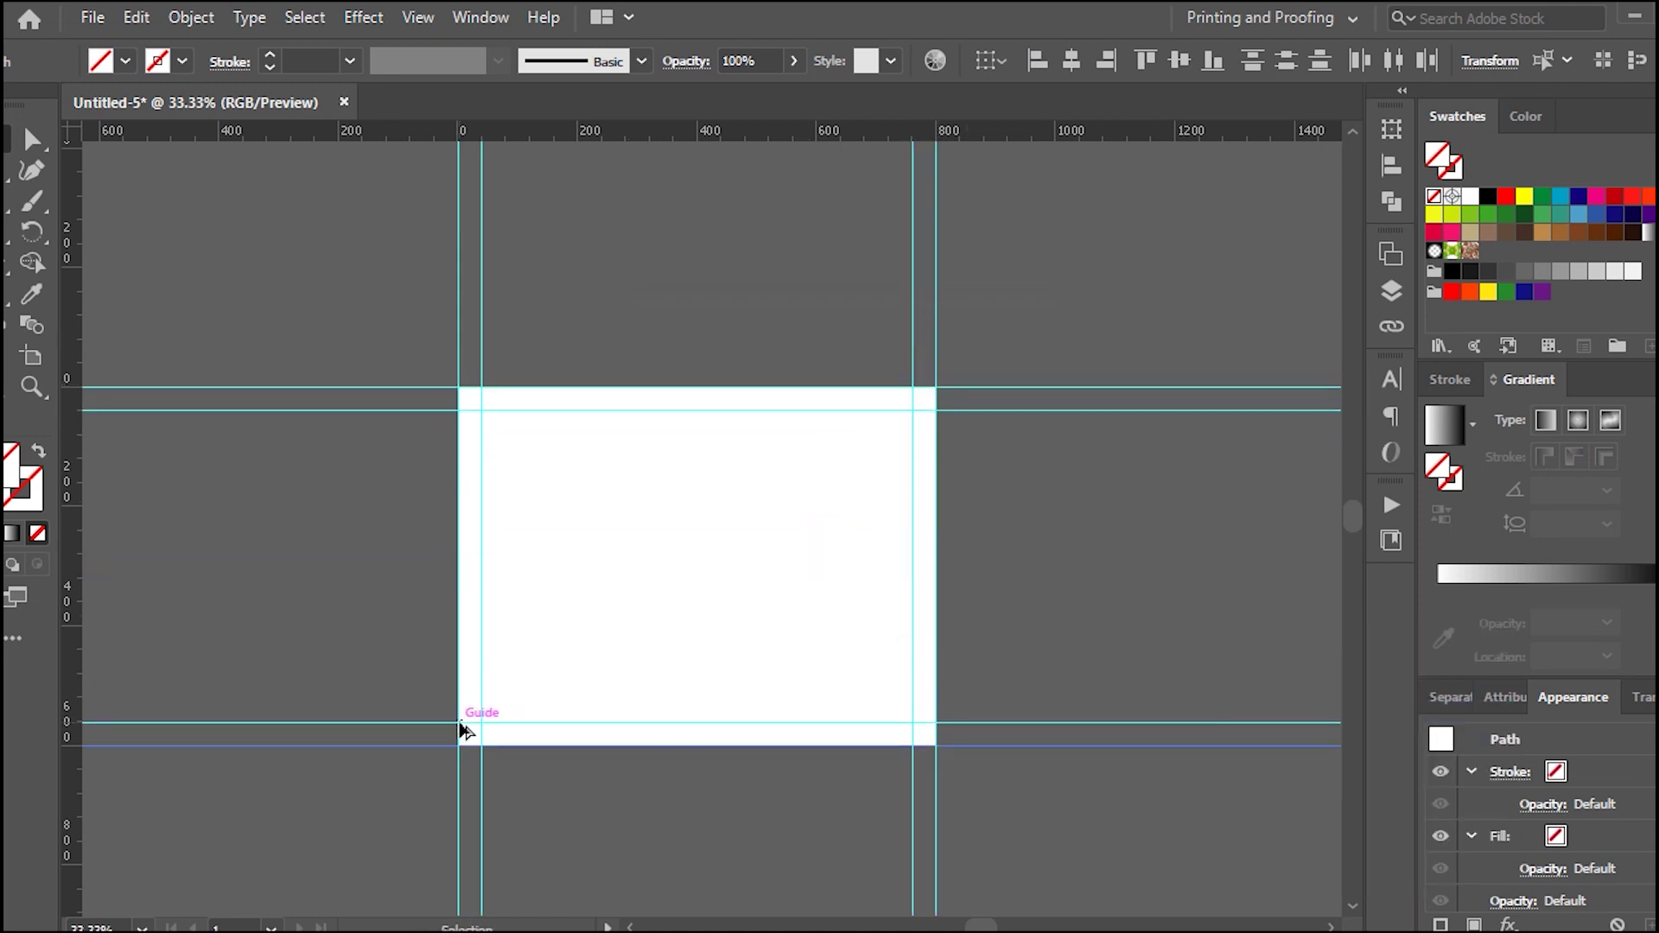
pyautogui.hotkey('ctrl', 'shift', 'a')
pyautogui.scroll(-1, 1026, 438)
pyautogui.scroll(1, 481, 346)
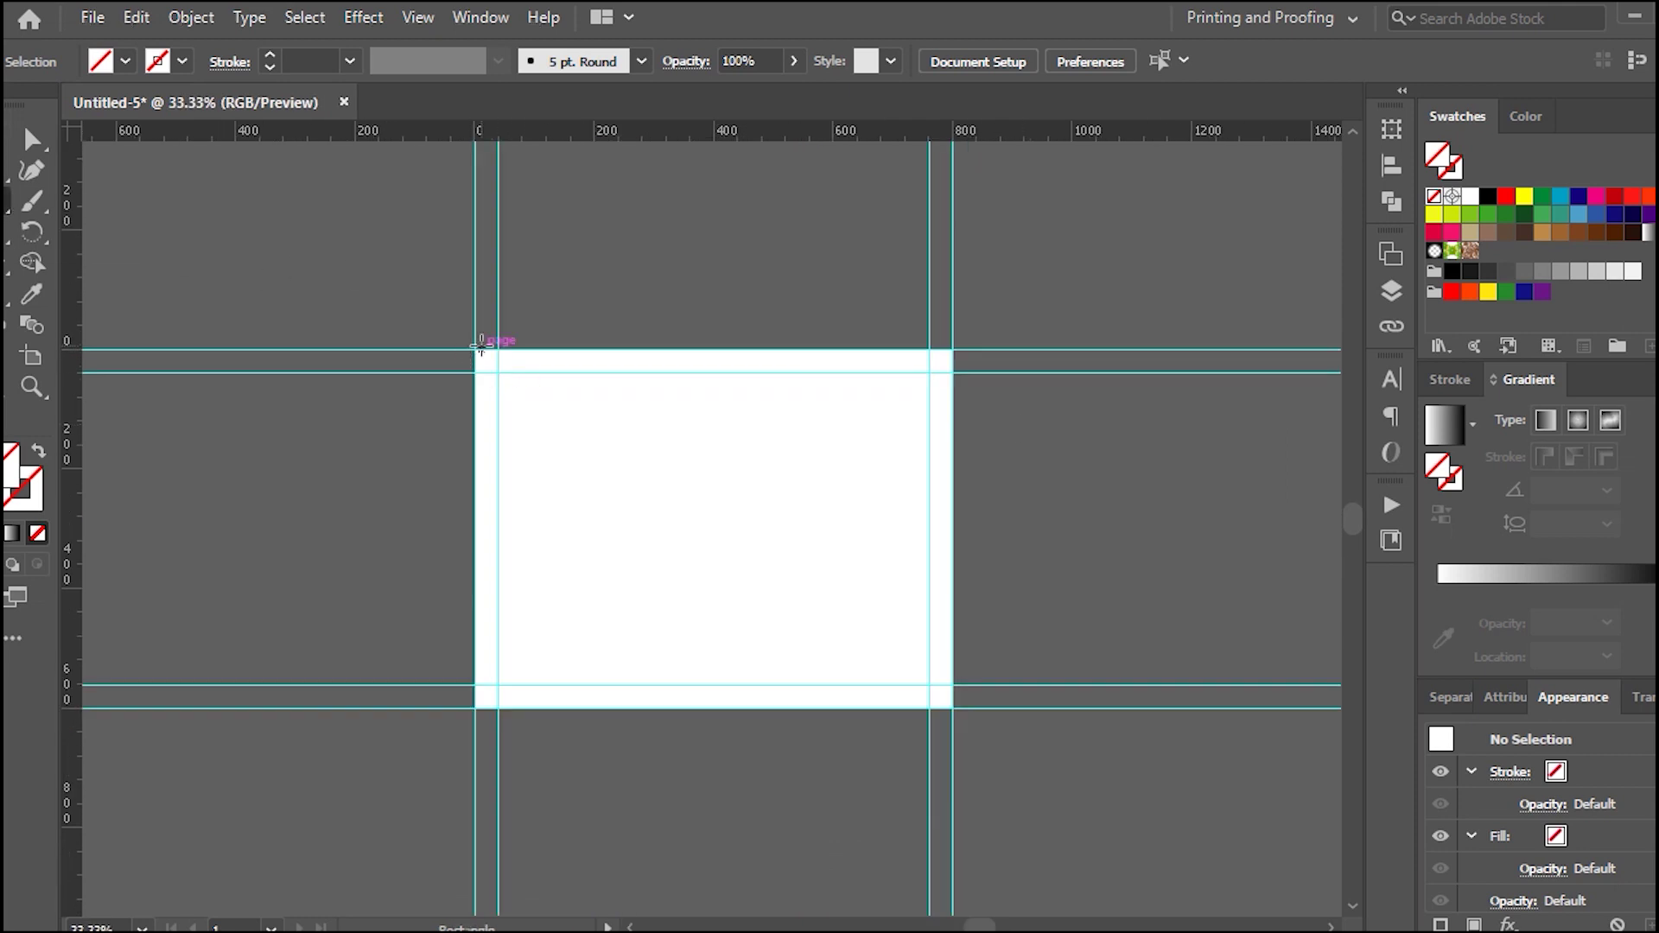
# - Draw a rectangle covering the artboard plus dark red and light red swatch squares beside it
pyautogui.moveTo(481, 346); pyautogui.dragTo(951, 687)
pyautogui.moveTo(1018, 445); pyautogui.dragTo(1061, 486)
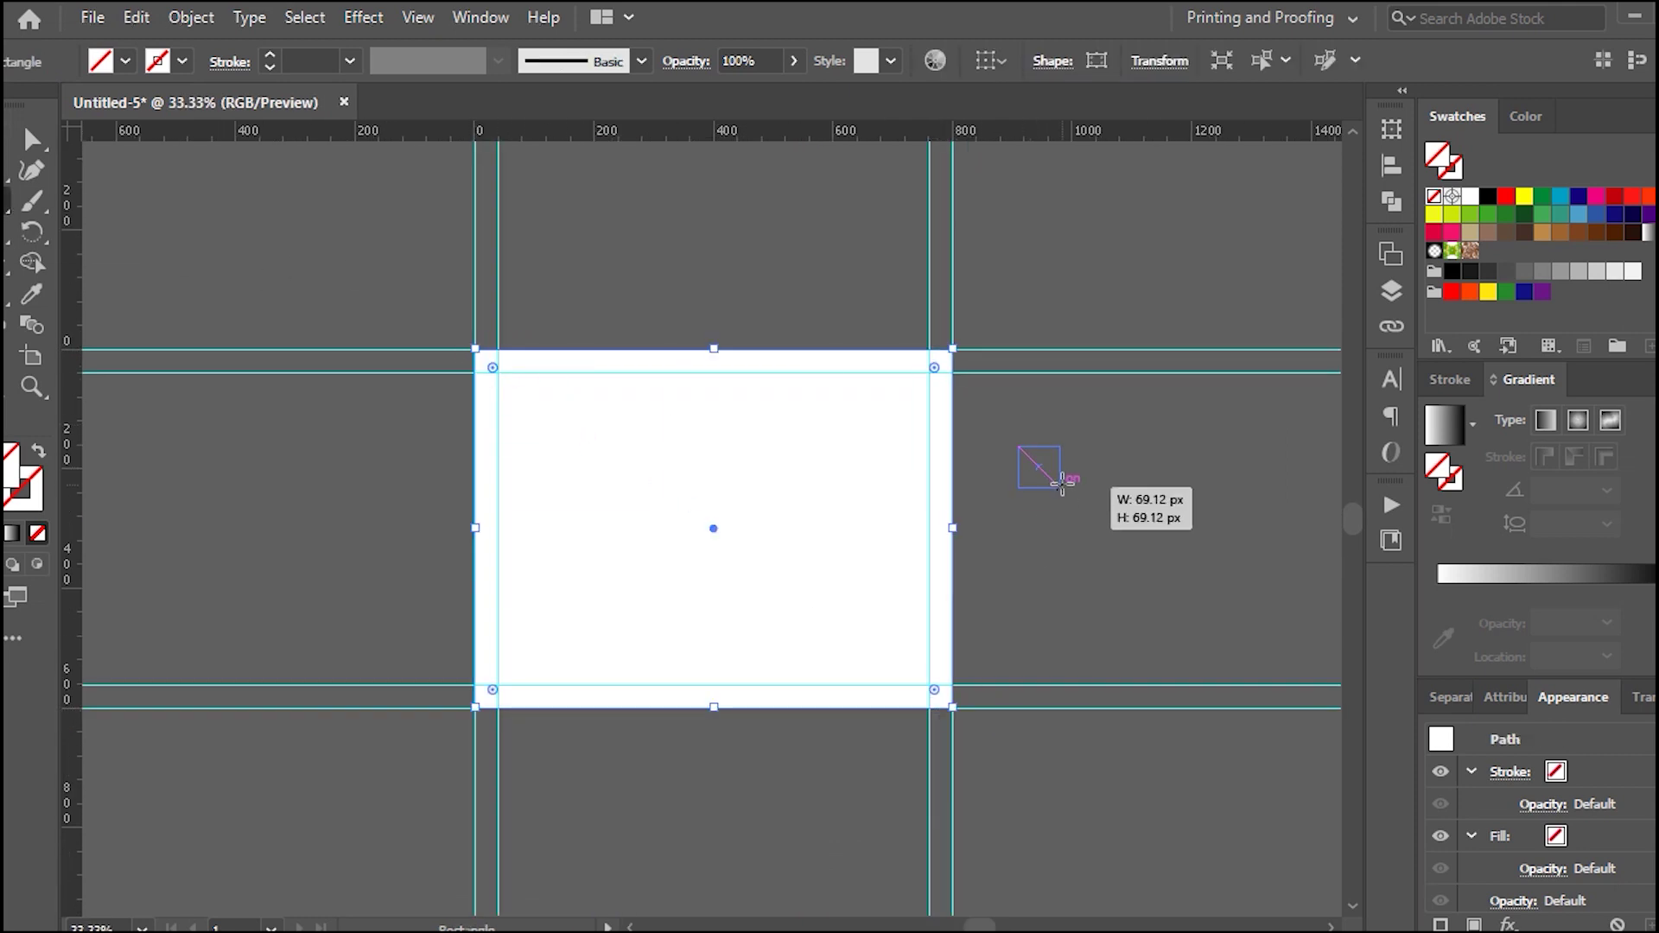
pyautogui.doubleClick(32, 499)
pyautogui.write('c1272')
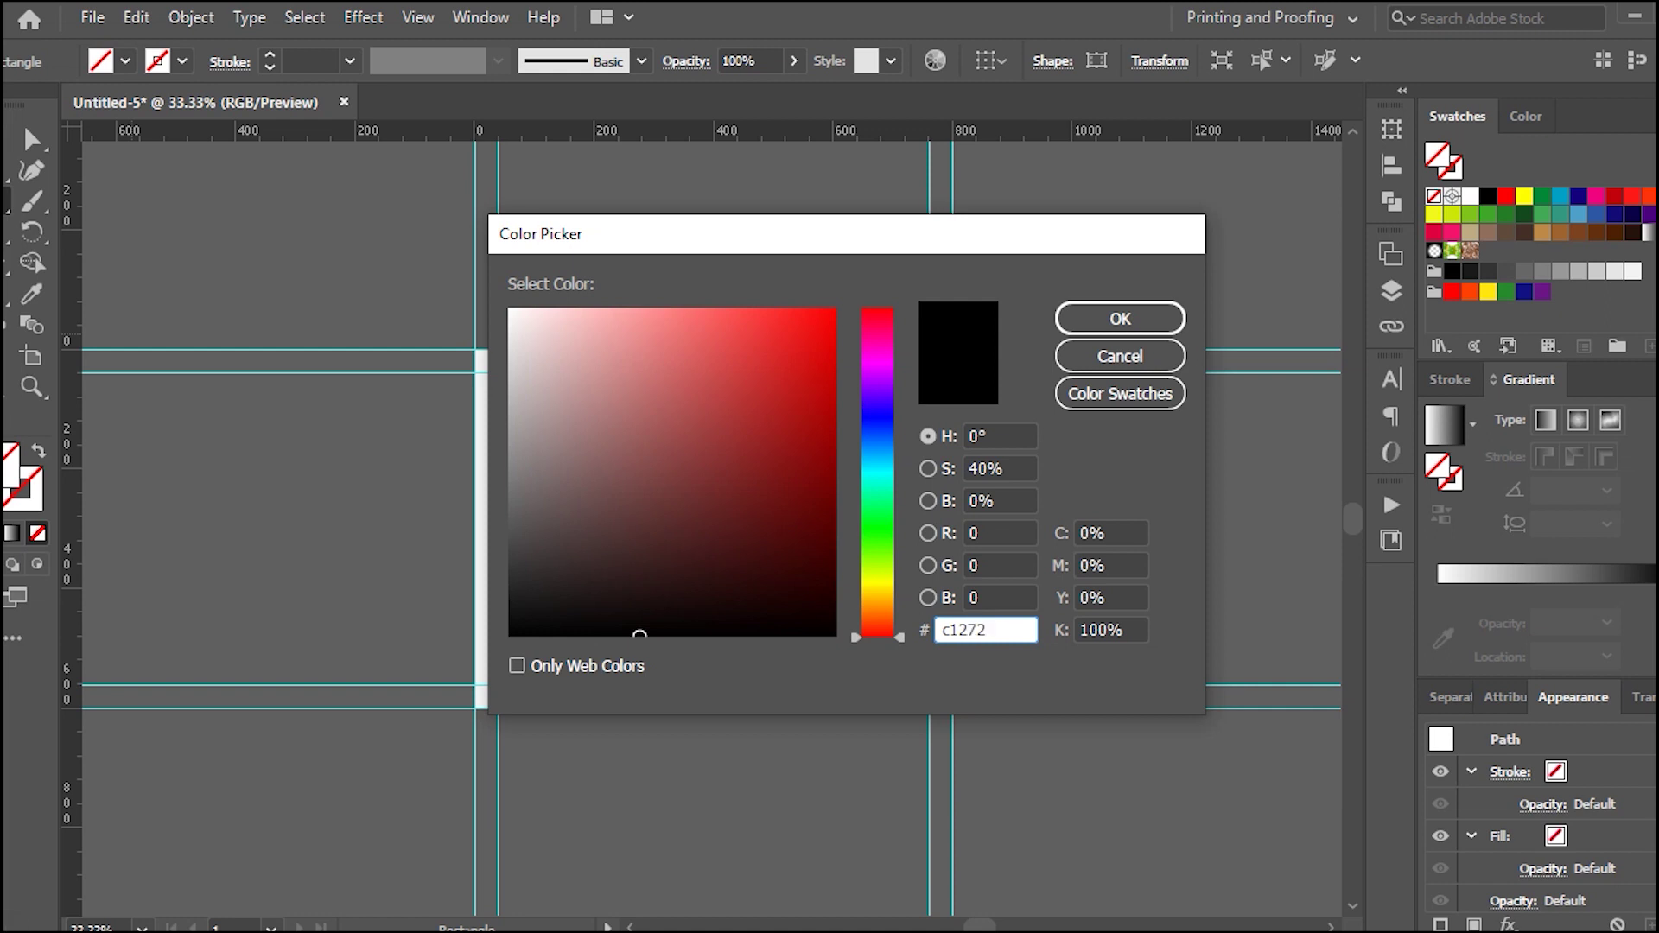
pyautogui.write('d')
pyautogui.press('Return')
pyautogui.moveTo(1052, 478); pyautogui.dragTo(1041, 533)
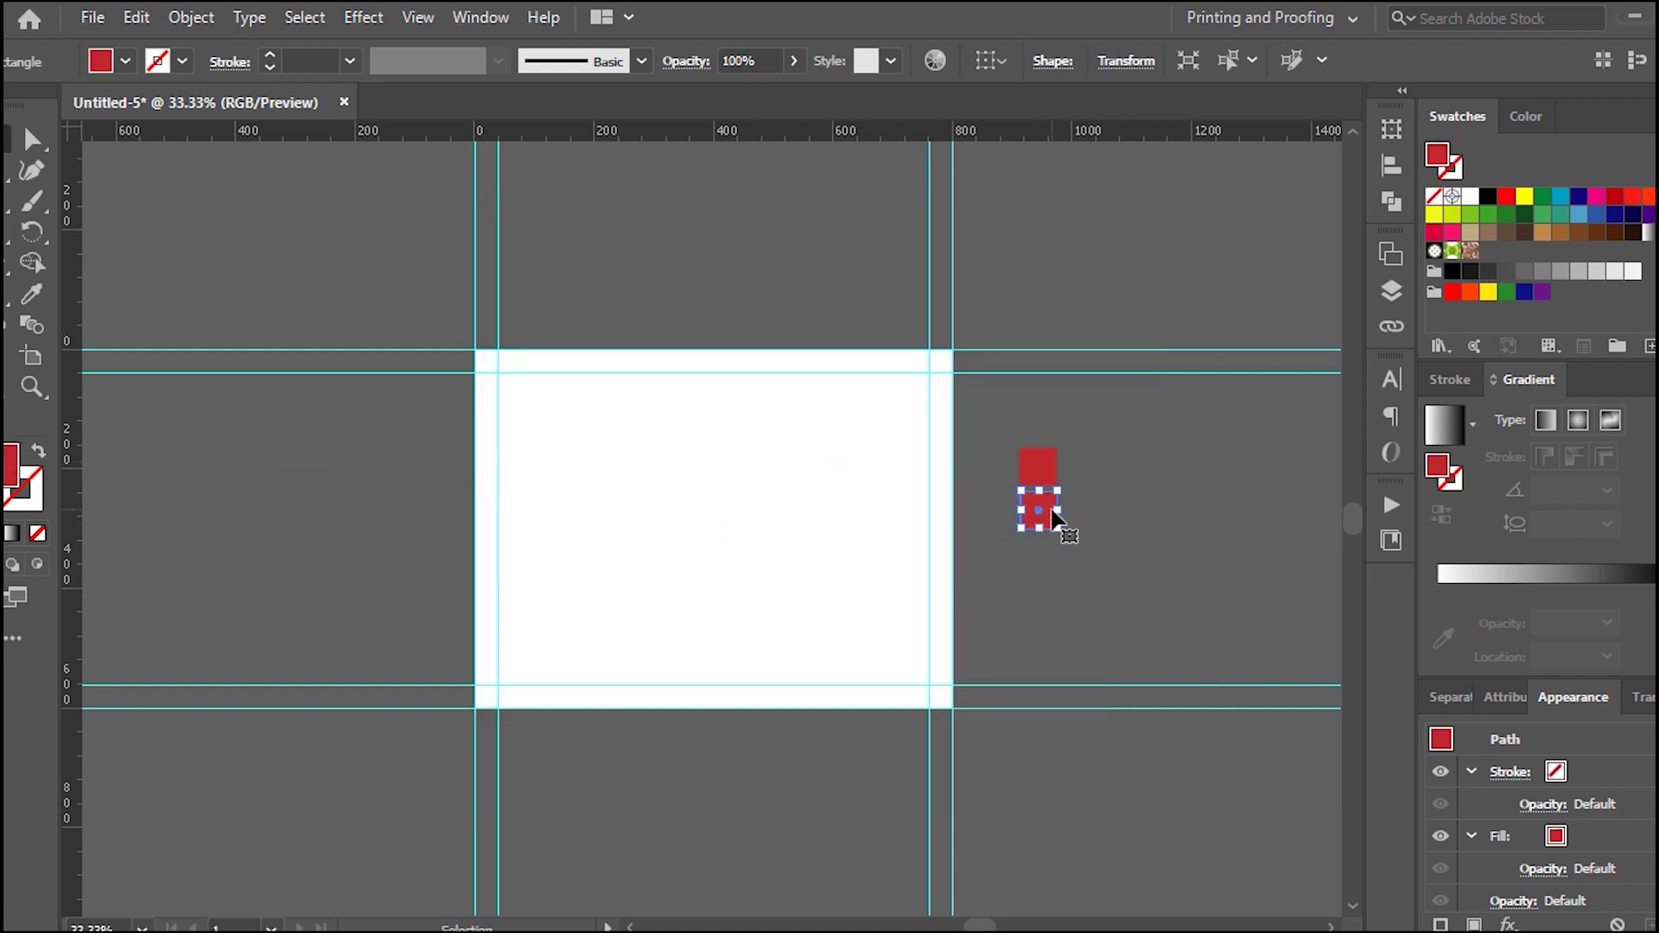
pyautogui.doubleClick(13, 464)
pyautogui.write('ff4e4c')
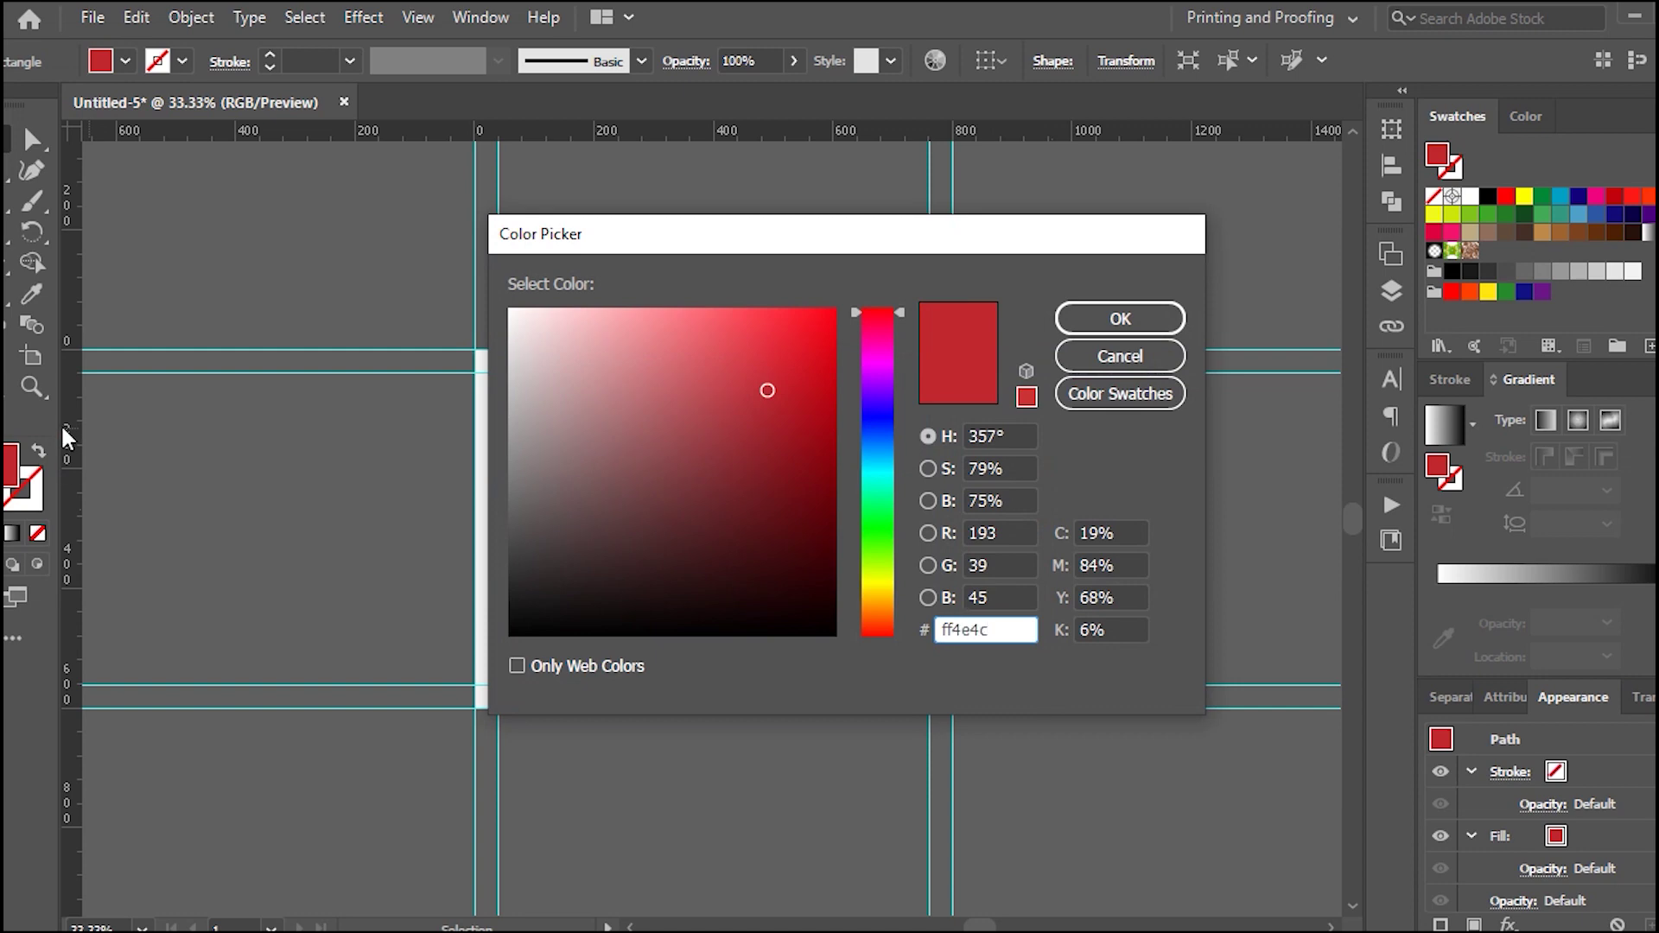
pyautogui.click(1120, 318)
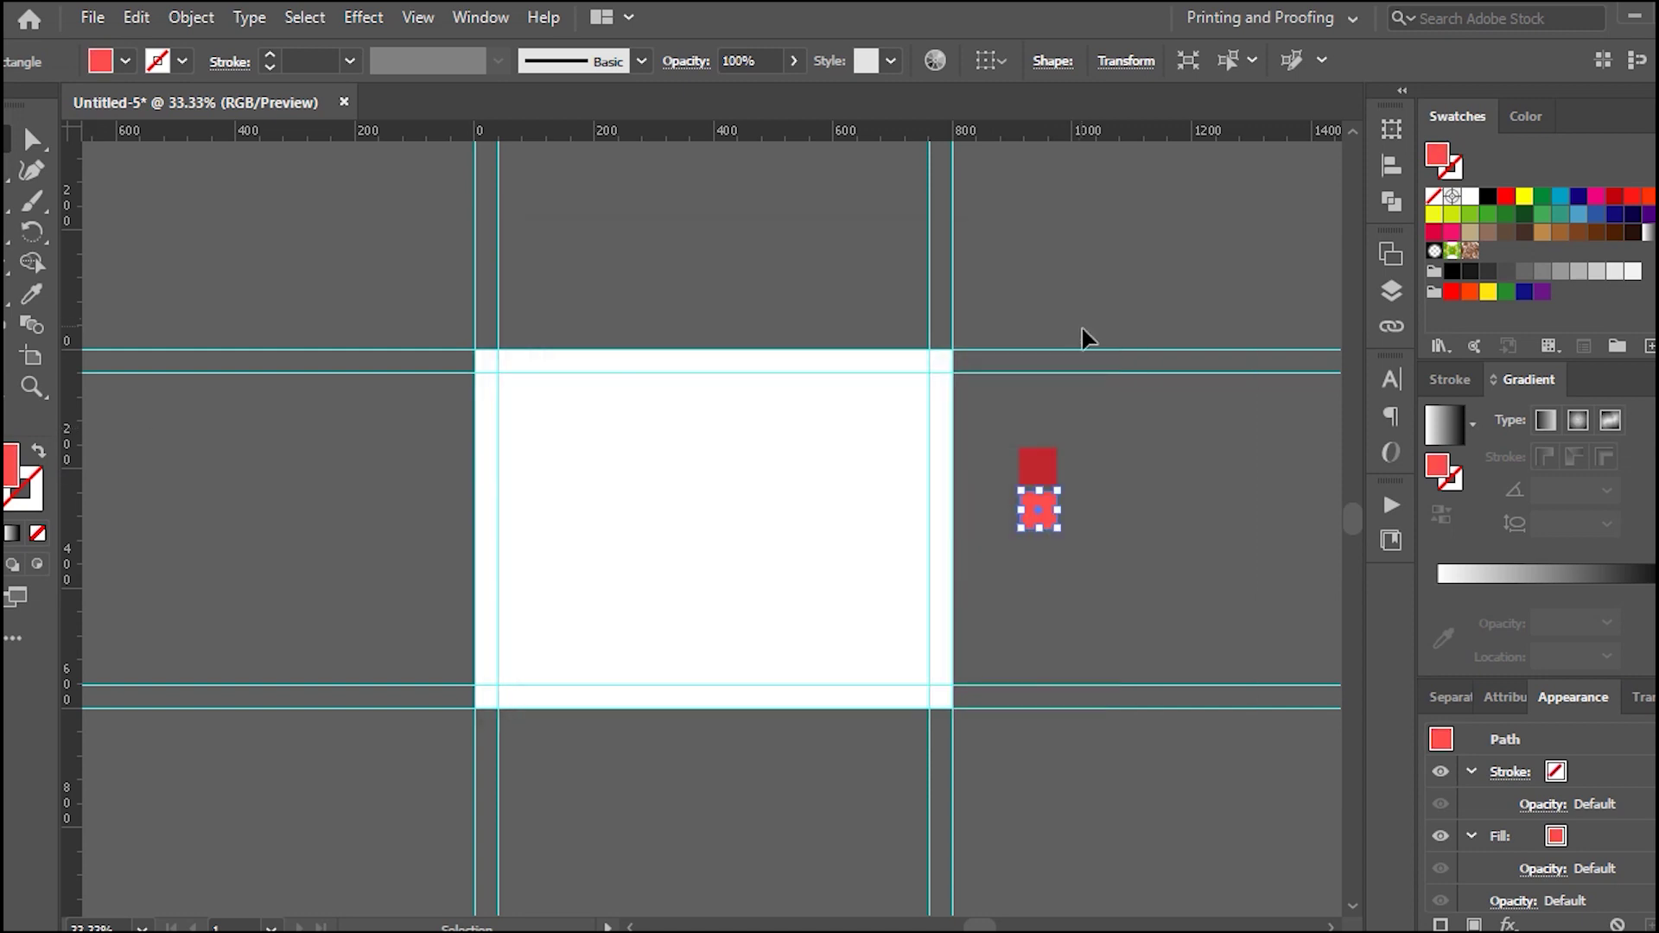
# - Fill the background rectangle with a gradient from the dark red to the light red swatch
pyautogui.click(1081, 337)
pyautogui.click(948, 582)
pyautogui.press('.')
pyautogui.click(1438, 621)
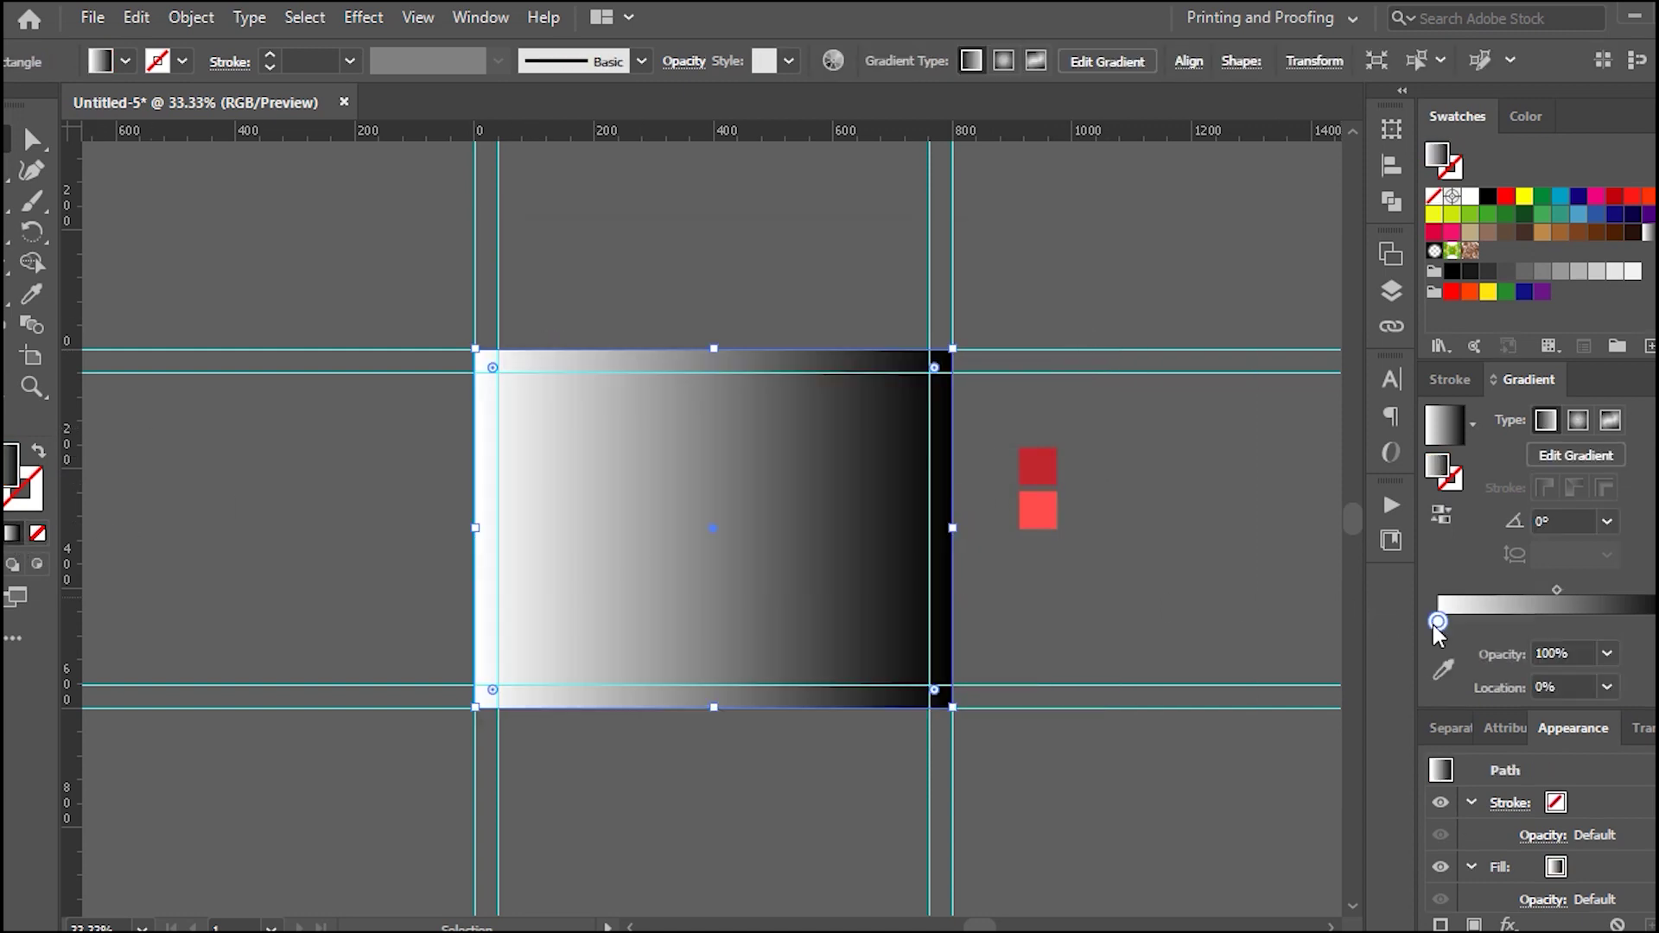
pyautogui.click(1038, 466)
pyautogui.click(953, 528)
pyautogui.click(1443, 639)
pyautogui.click(1033, 497)
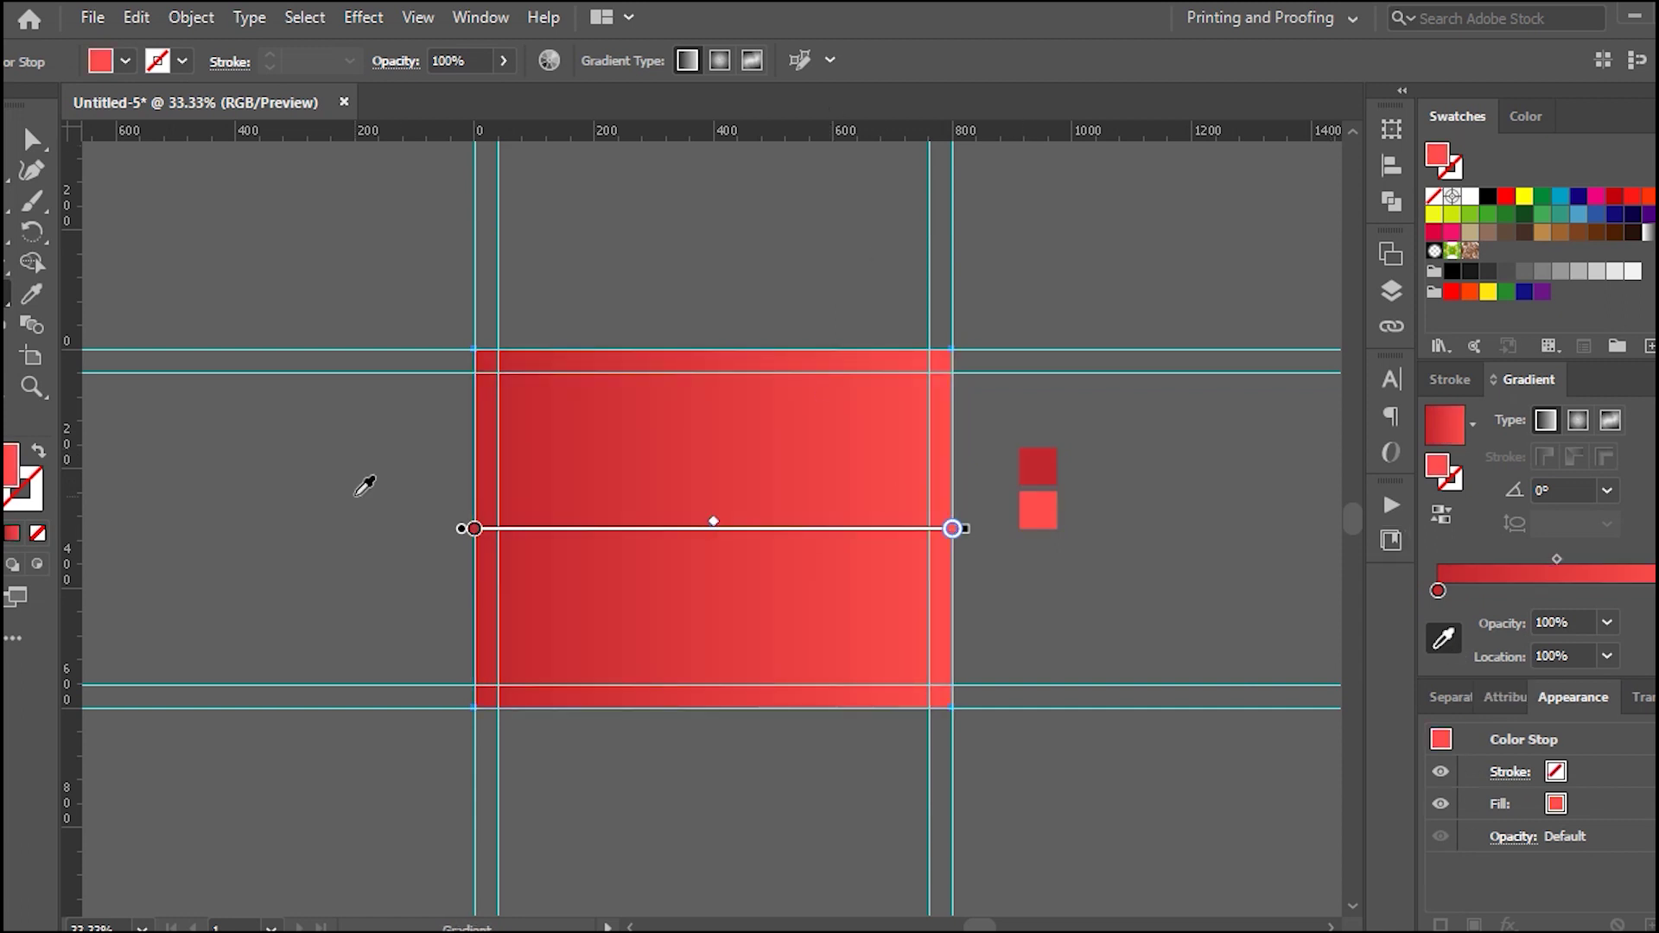
# - Set the gradient angle to 142° and extend its start past the top-left corner
pyautogui.click(1560, 490)
pyautogui.scroll(6, 1580, 488)
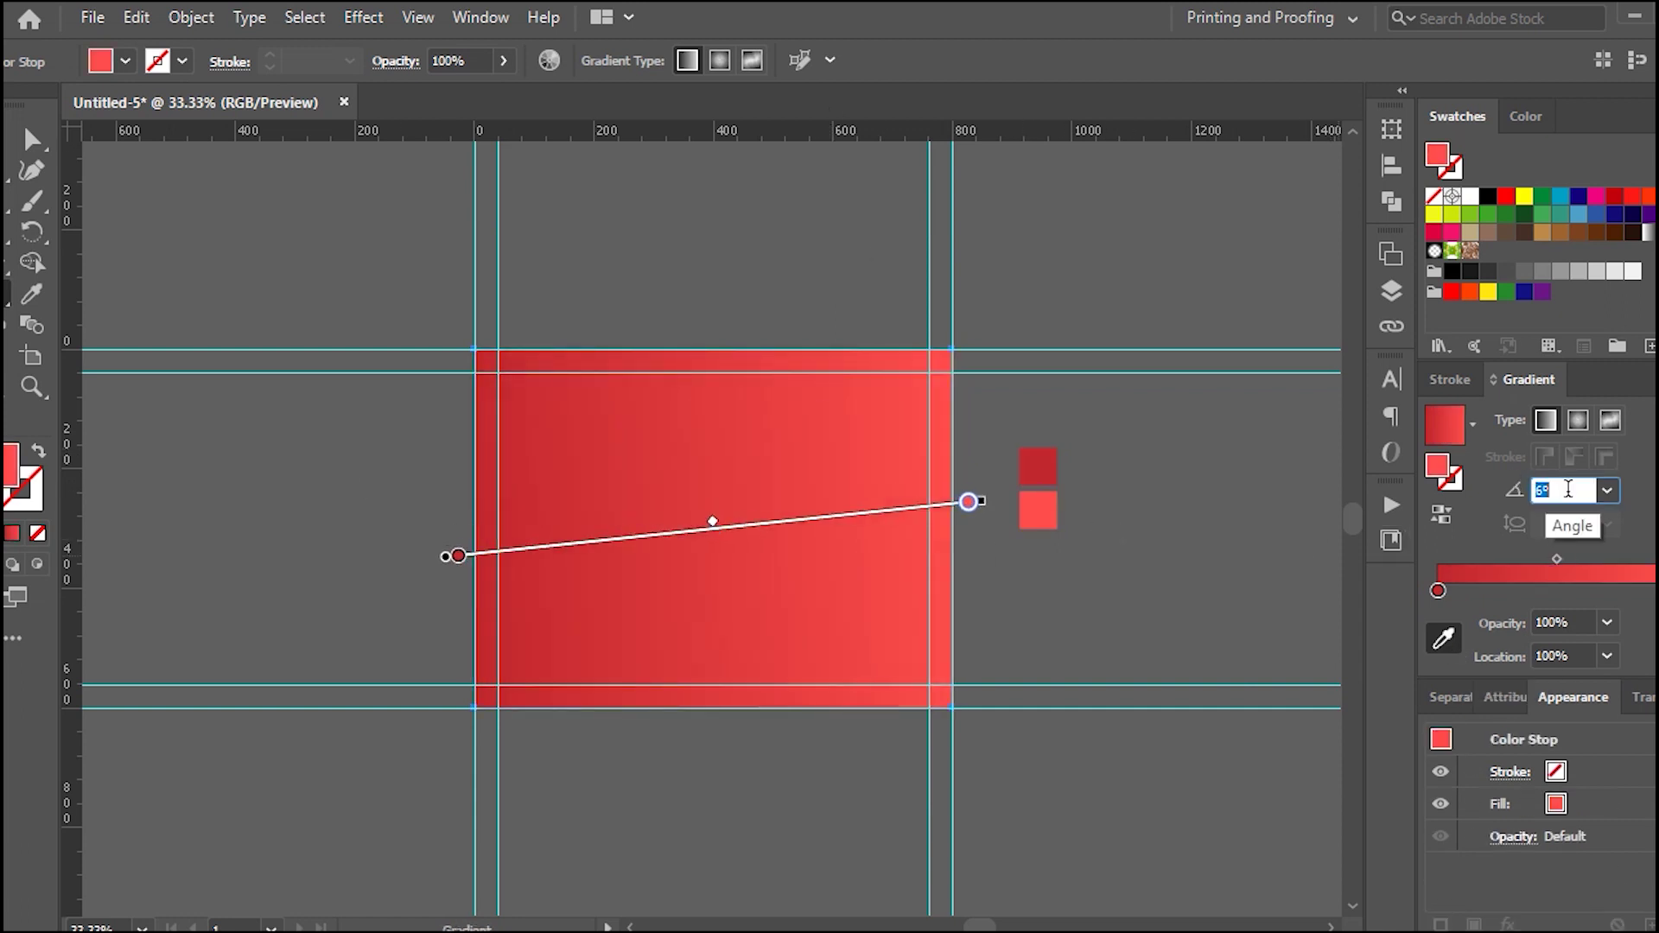
pyautogui.scroll(12, 1580, 488)
pyautogui.scroll(18, 1579, 488)
pyautogui.scroll(2, 1580, 489)
pyautogui.scroll(20, 1581, 488)
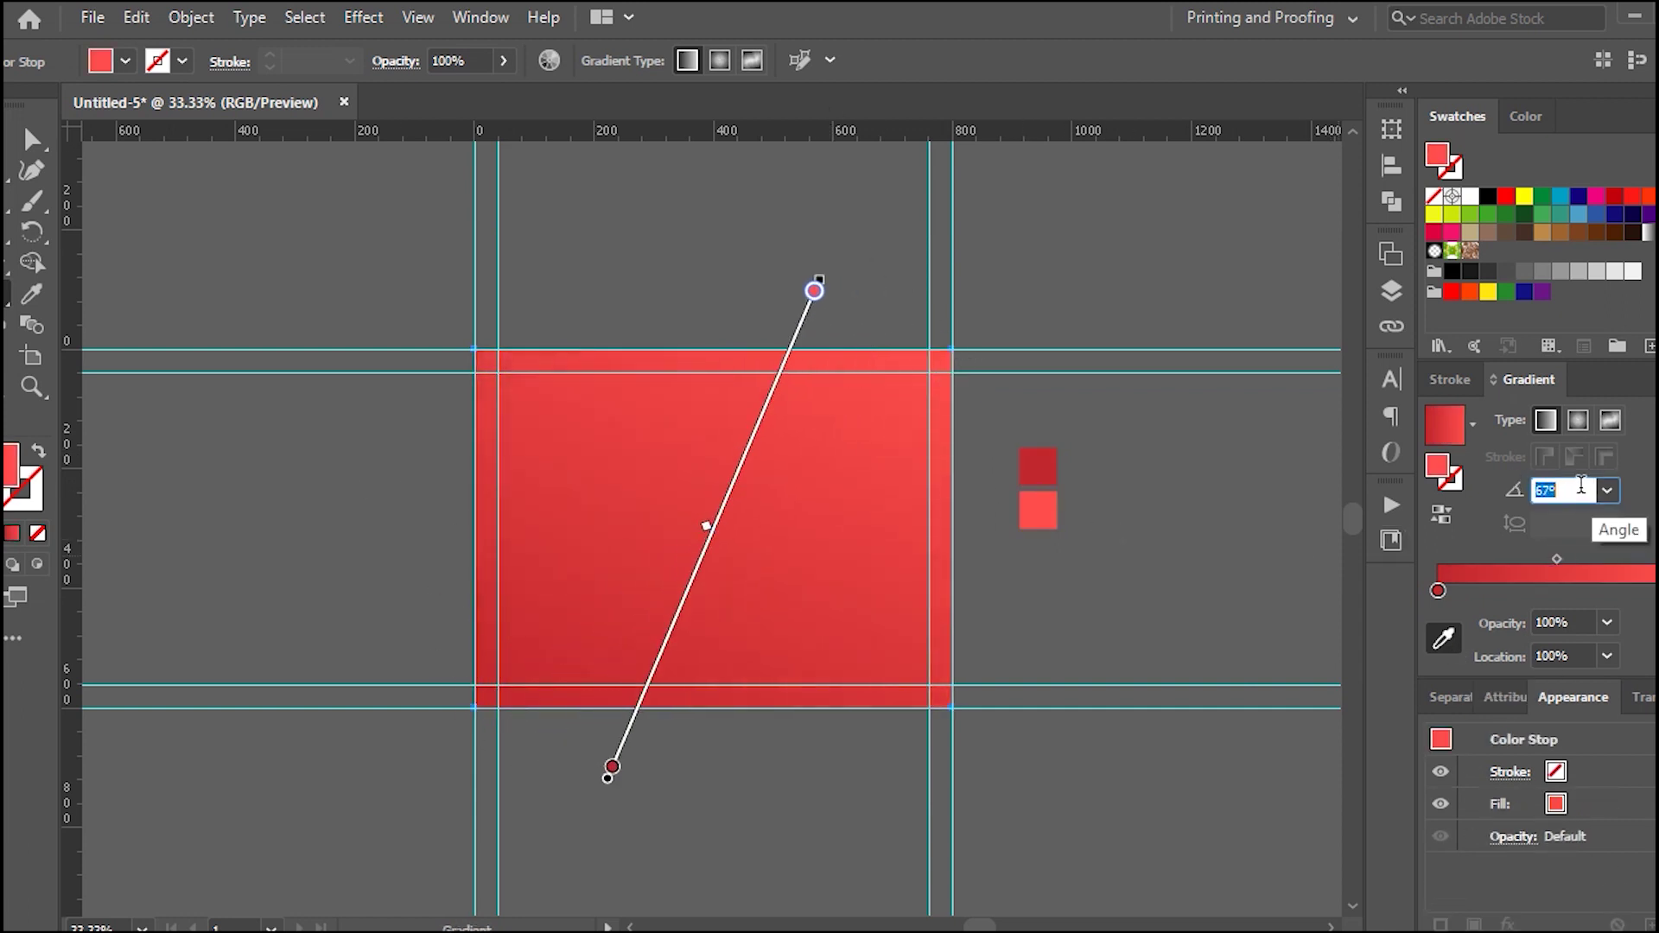
pyautogui.scroll(20, 1581, 489)
pyautogui.scroll(20, 1581, 489)
pyautogui.scroll(20, 1585, 486)
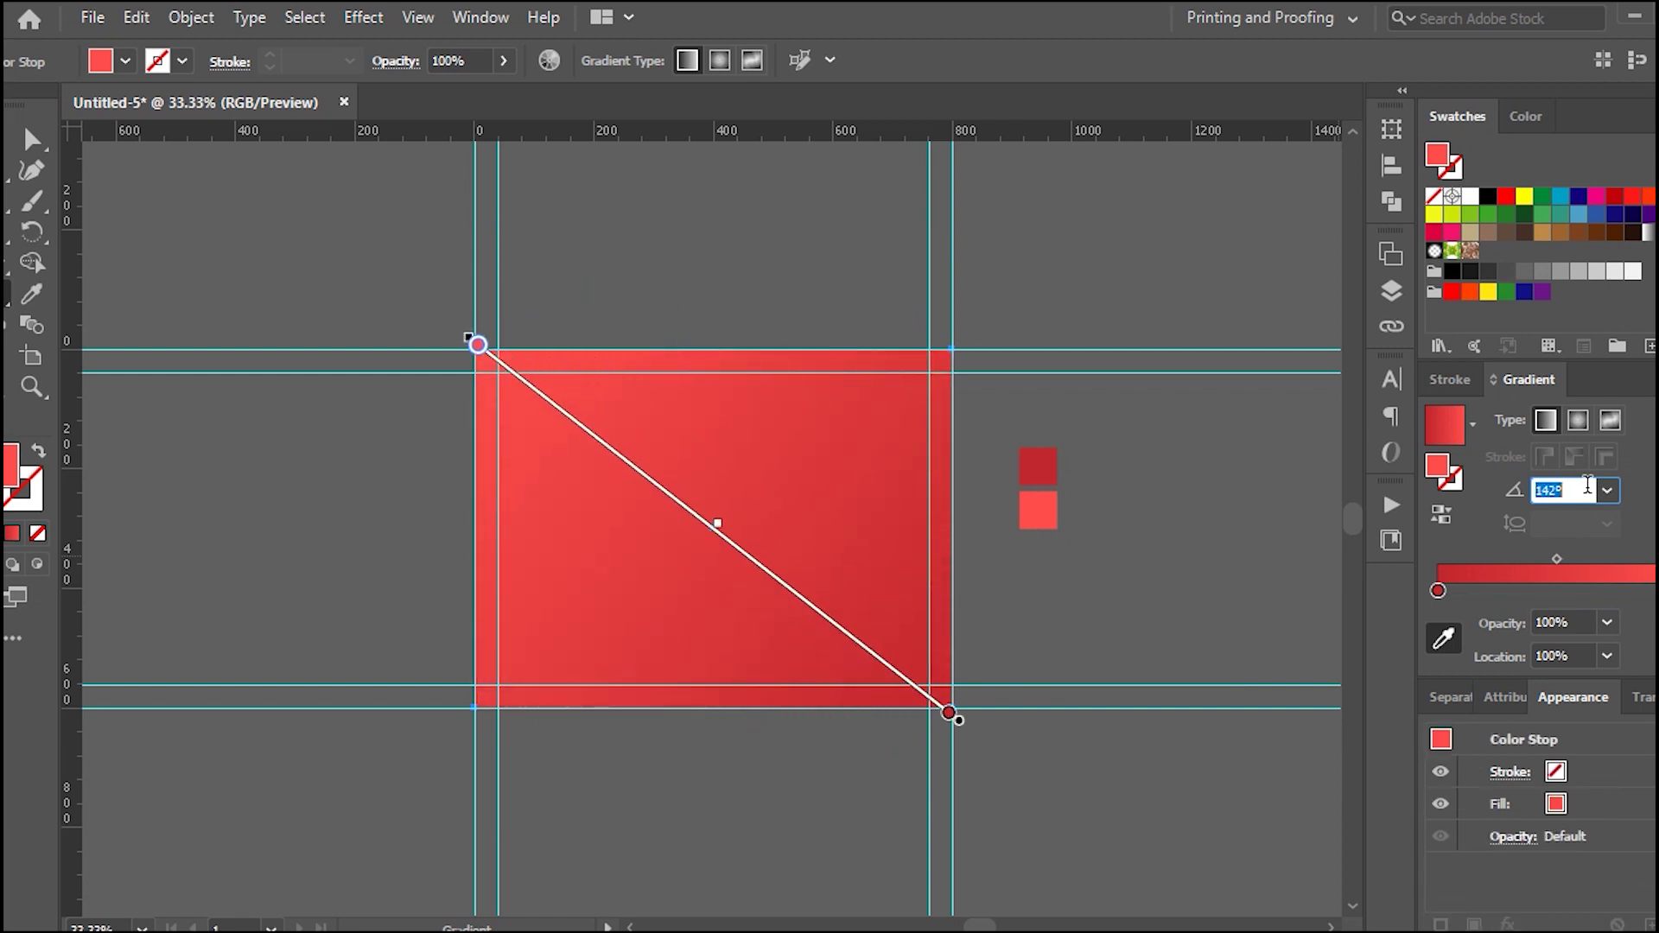
pyautogui.moveTo(474, 344); pyautogui.dragTo(316, 211)
# - Add an 88% gradient stop and set the rectangle to 85% opacity
pyautogui.click(1551, 621)
pyautogui.write('80')
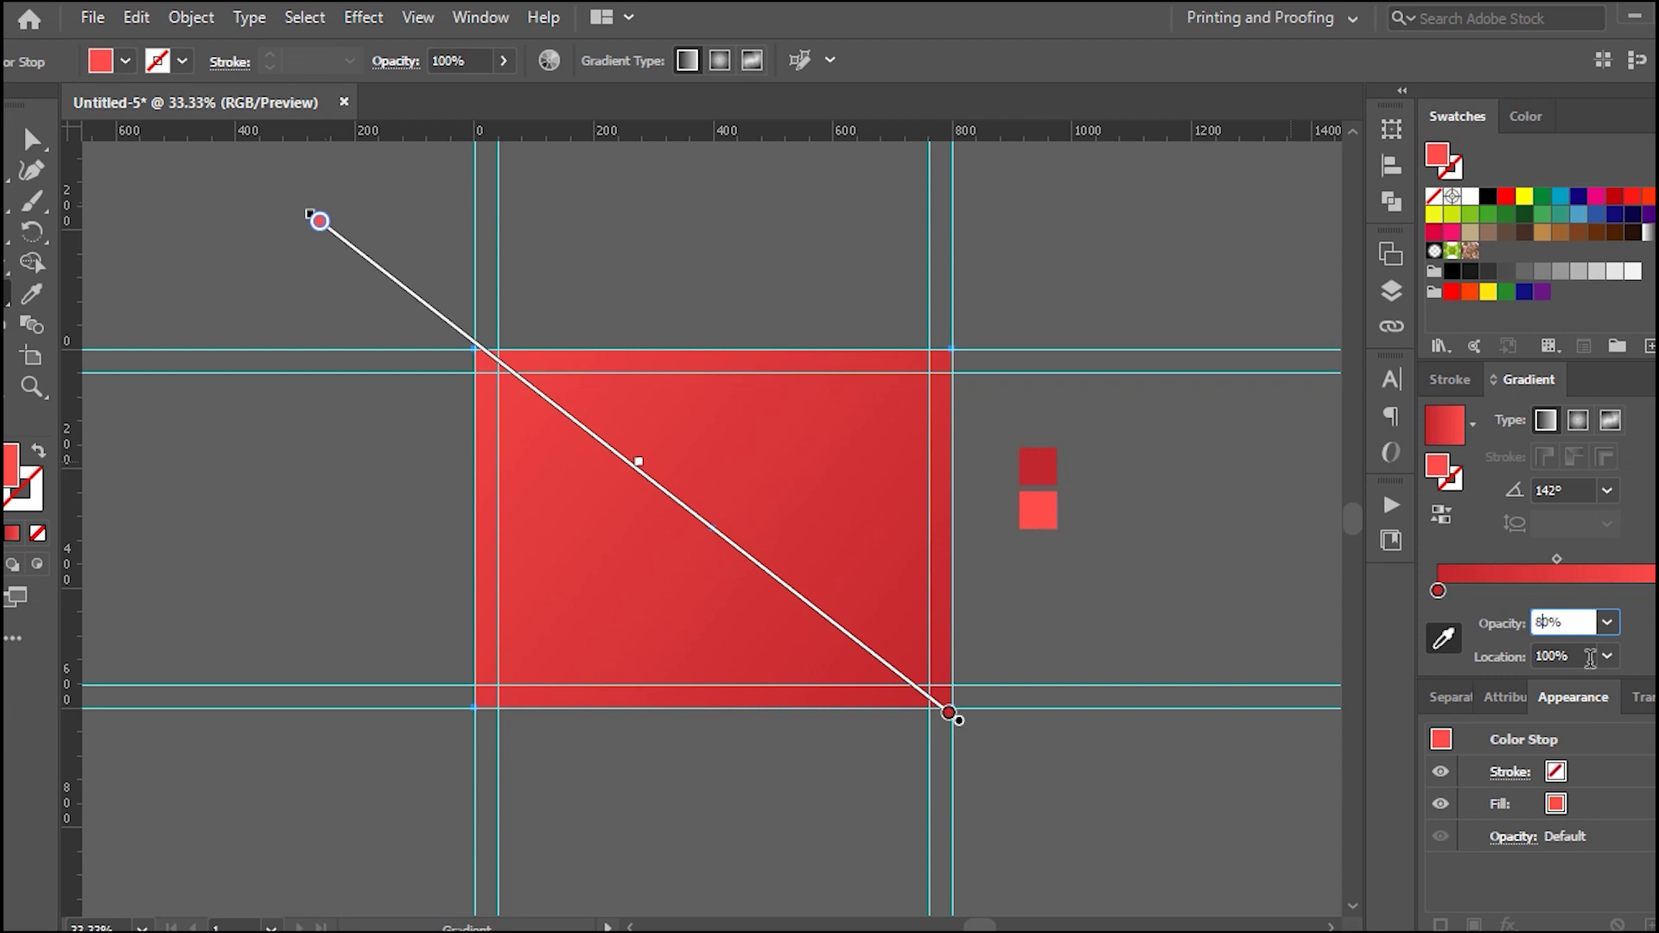
pyautogui.click(1584, 592)
pyautogui.press('v')
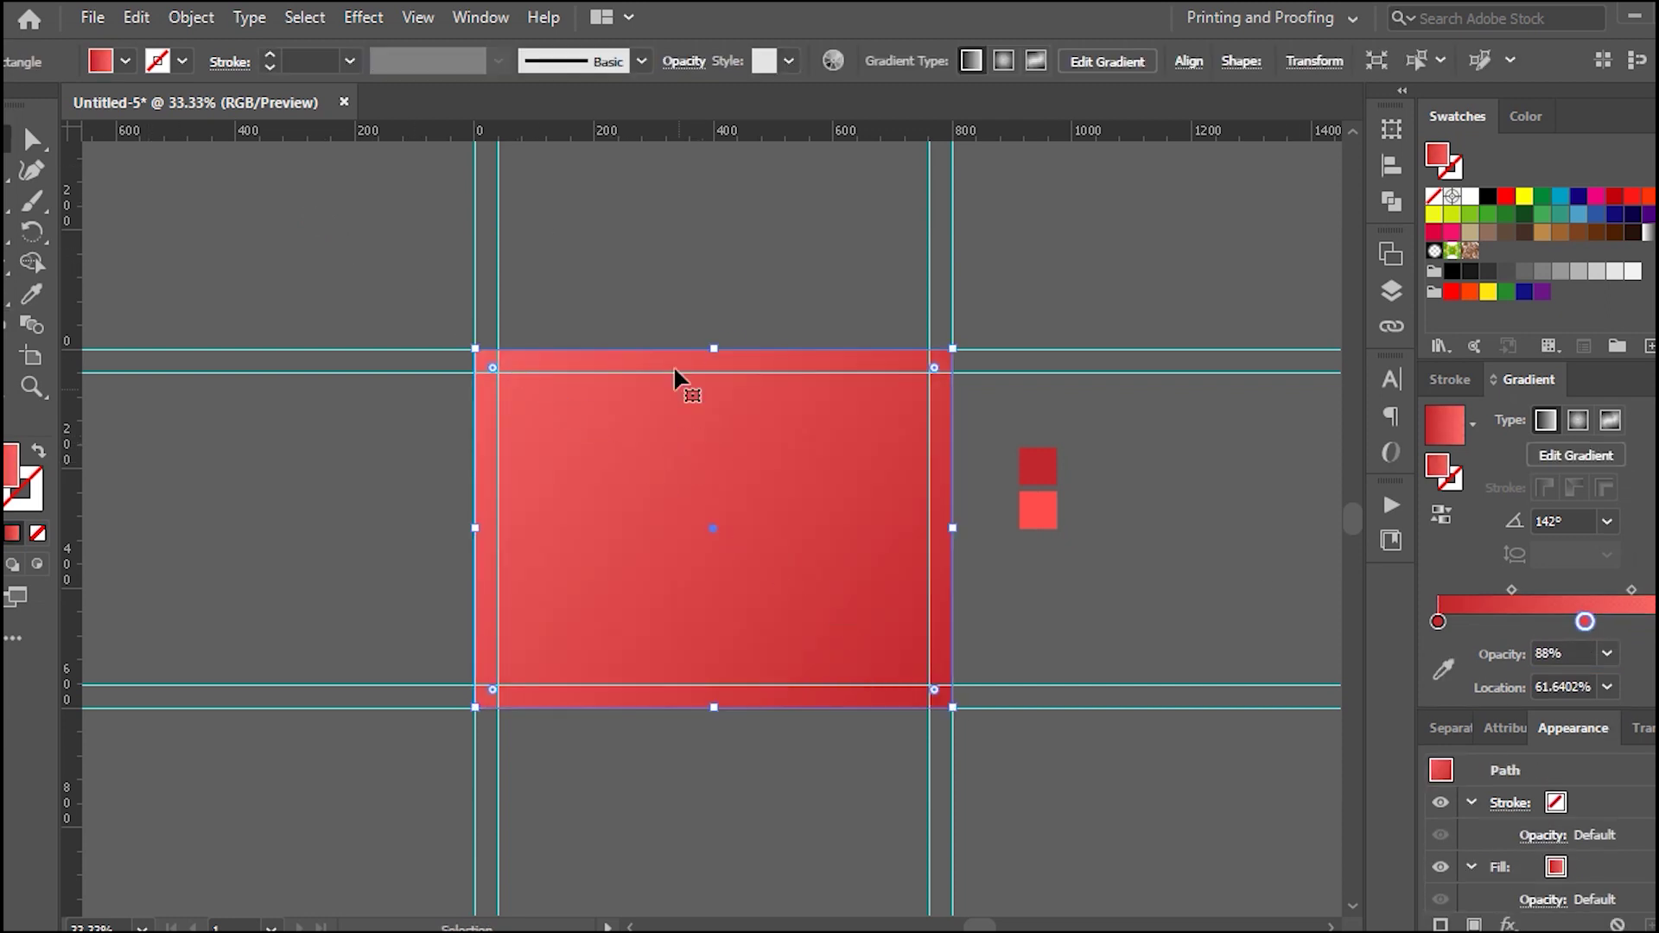
pyautogui.click(683, 61)
pyautogui.write('85')
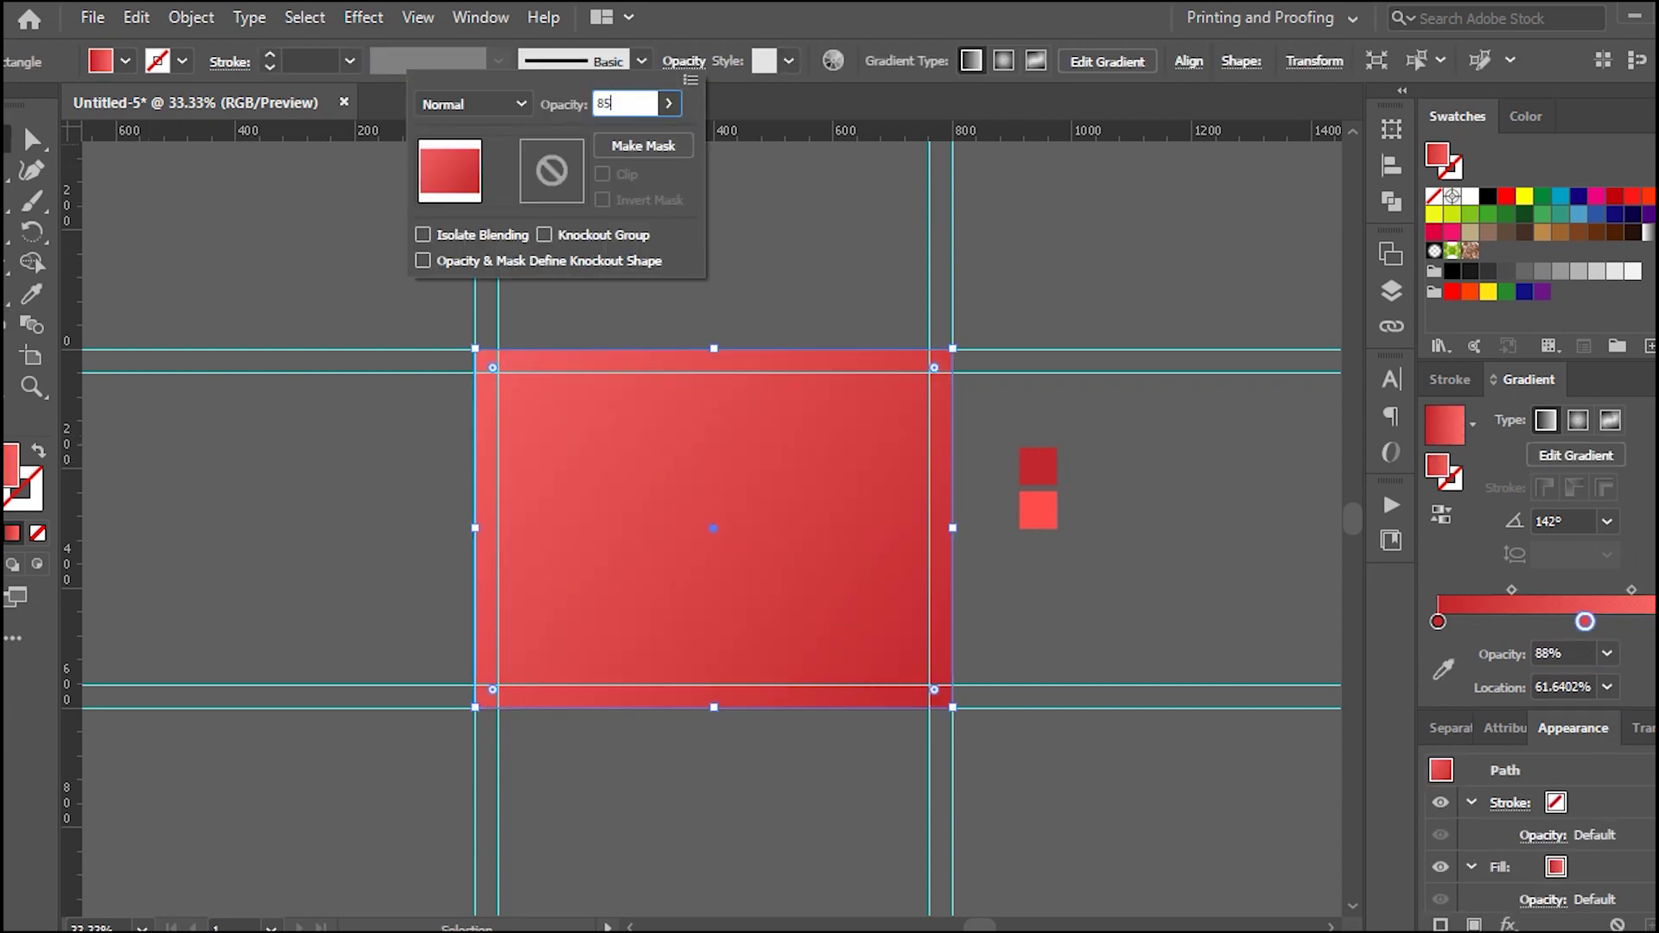
pyautogui.press('Return')
pyautogui.click(692, 873)
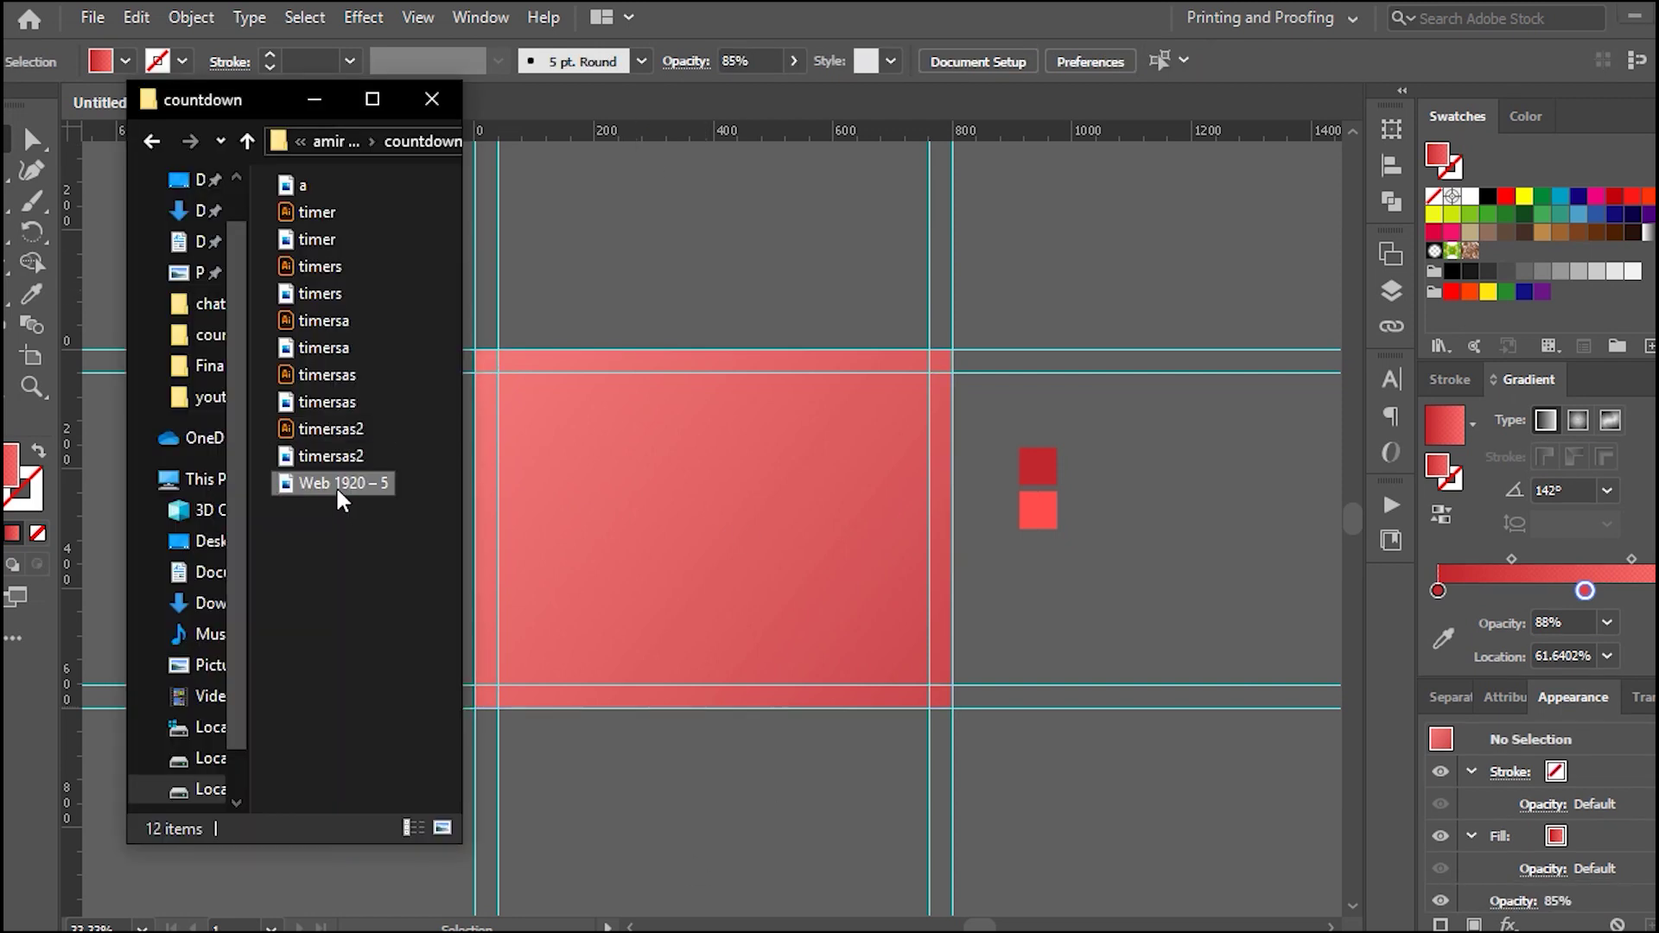
# - Place Web 1920 – 5.png on the artboard, resized and centred on the red background
pyautogui.moveTo(344, 493); pyautogui.dragTo(661, 480)
pyautogui.moveTo(1233, 803)
pyautogui.mouseDown()
pyautogui.moveTo(766, 542)
pyautogui.moveTo(920, 625)
pyautogui.mouseUp()
pyautogui.moveTo(920, 421); pyautogui.dragTo(918, 426)
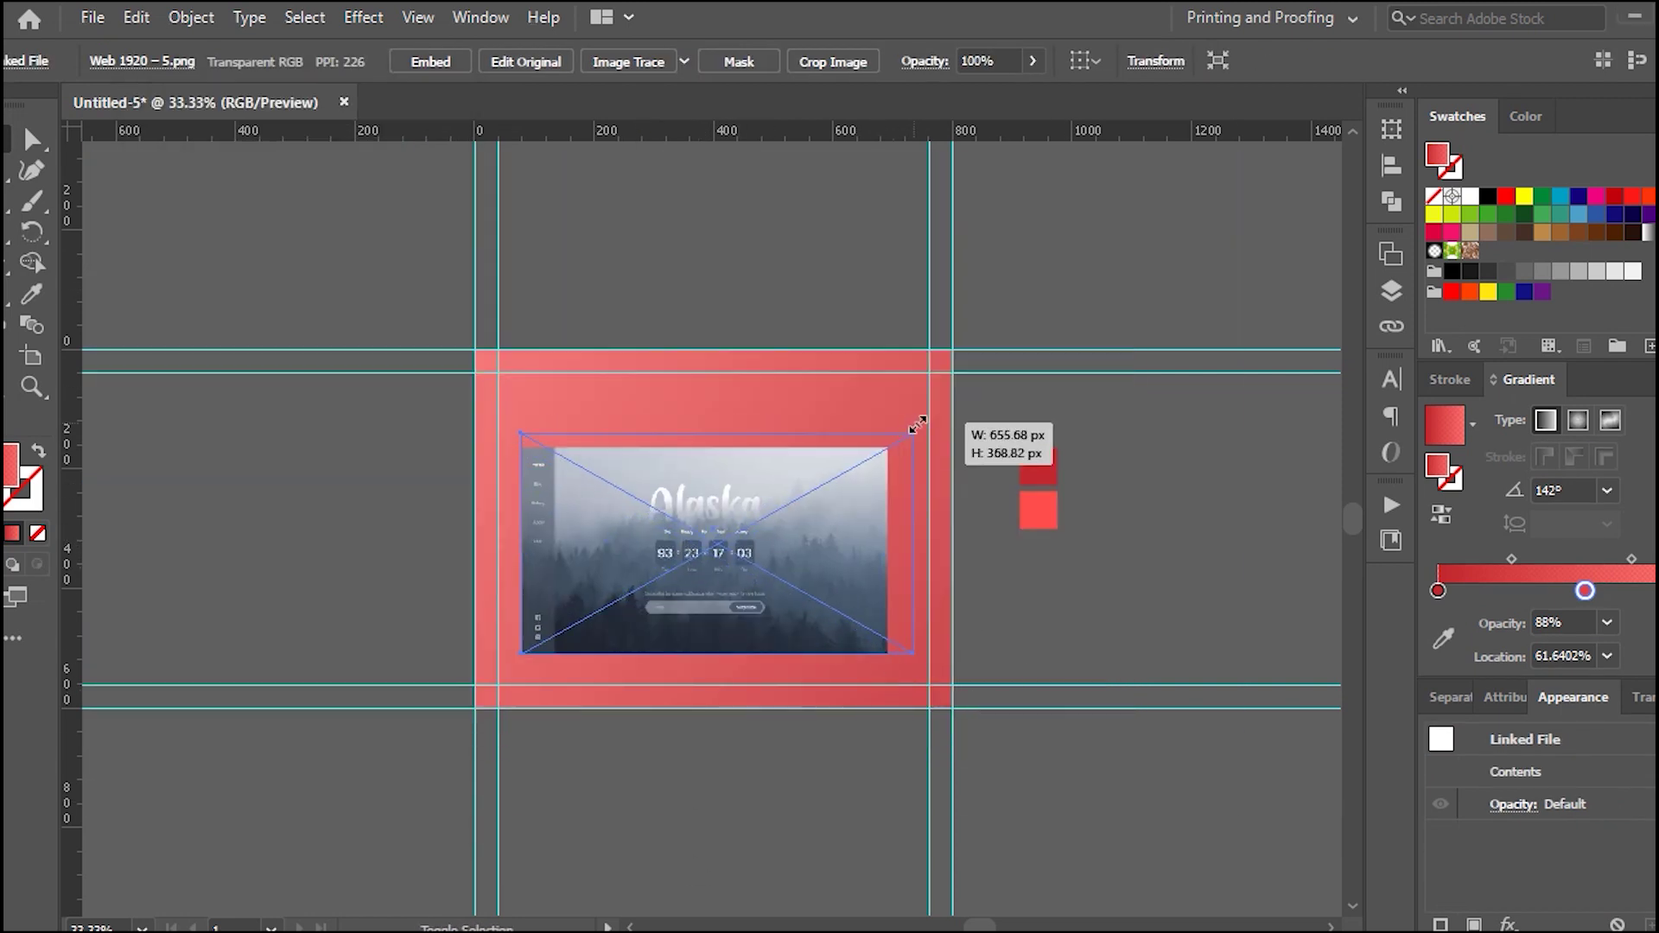
pyautogui.moveTo(790, 581); pyautogui.dragTo(788, 584)
pyautogui.hotkey('ctrl', '+')
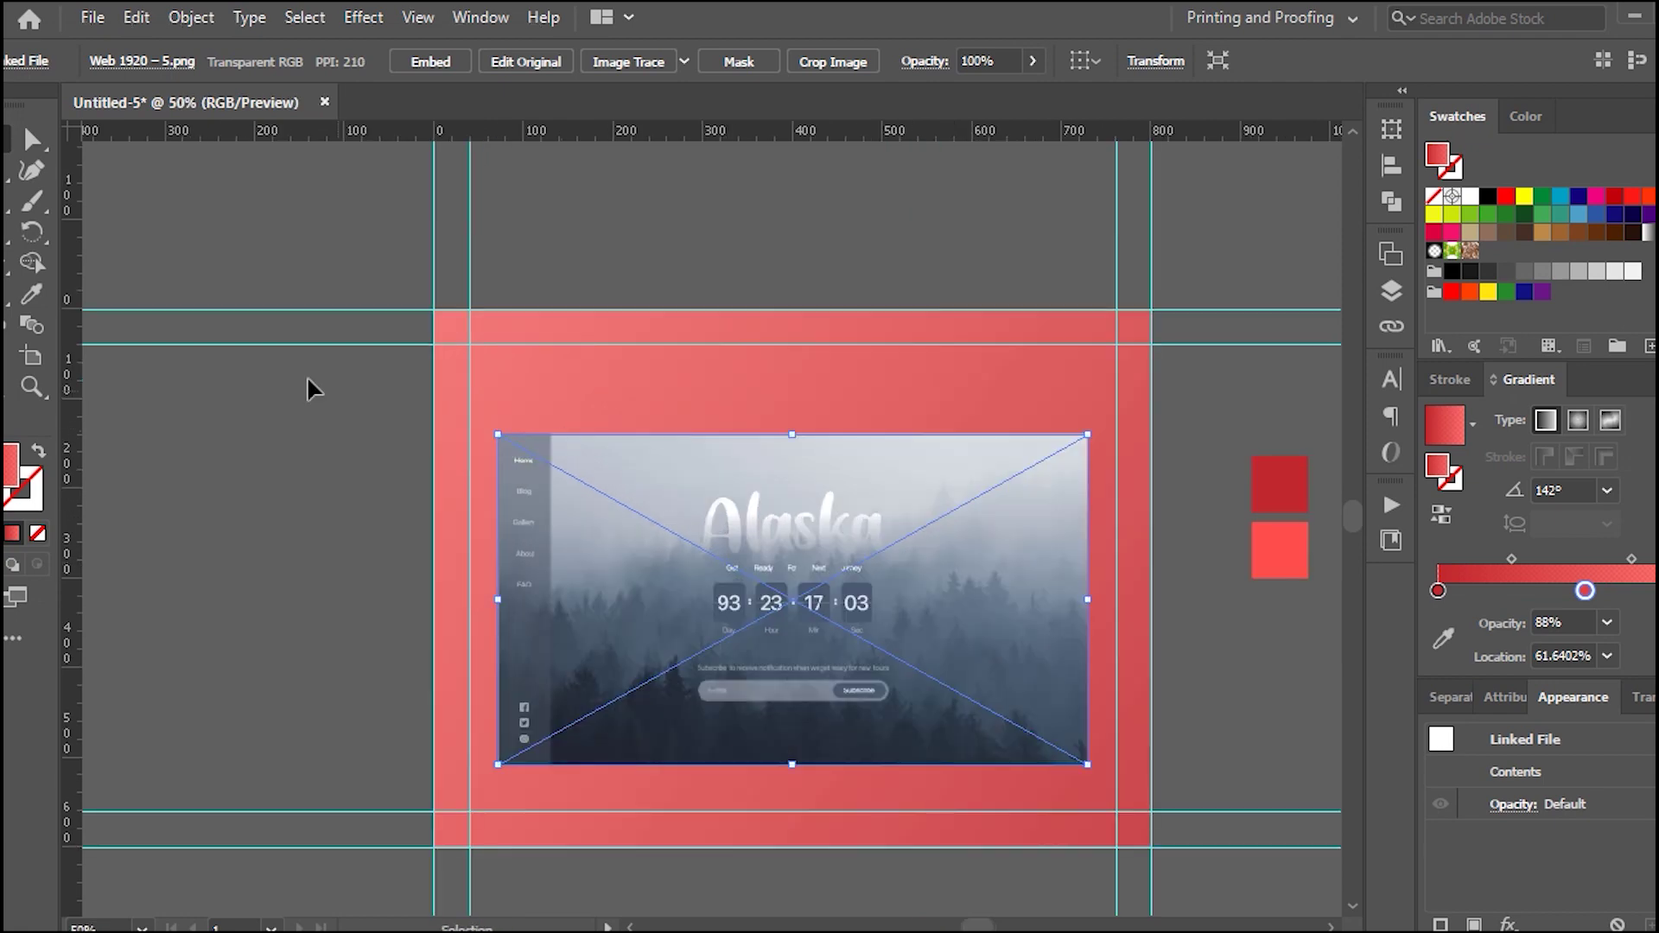
pyautogui.click(311, 385)
# - Clip the Alaska image to a rounded rectangle covering it
pyautogui.press('m')
pyautogui.moveTo(498, 434); pyautogui.dragTo(1087, 763)
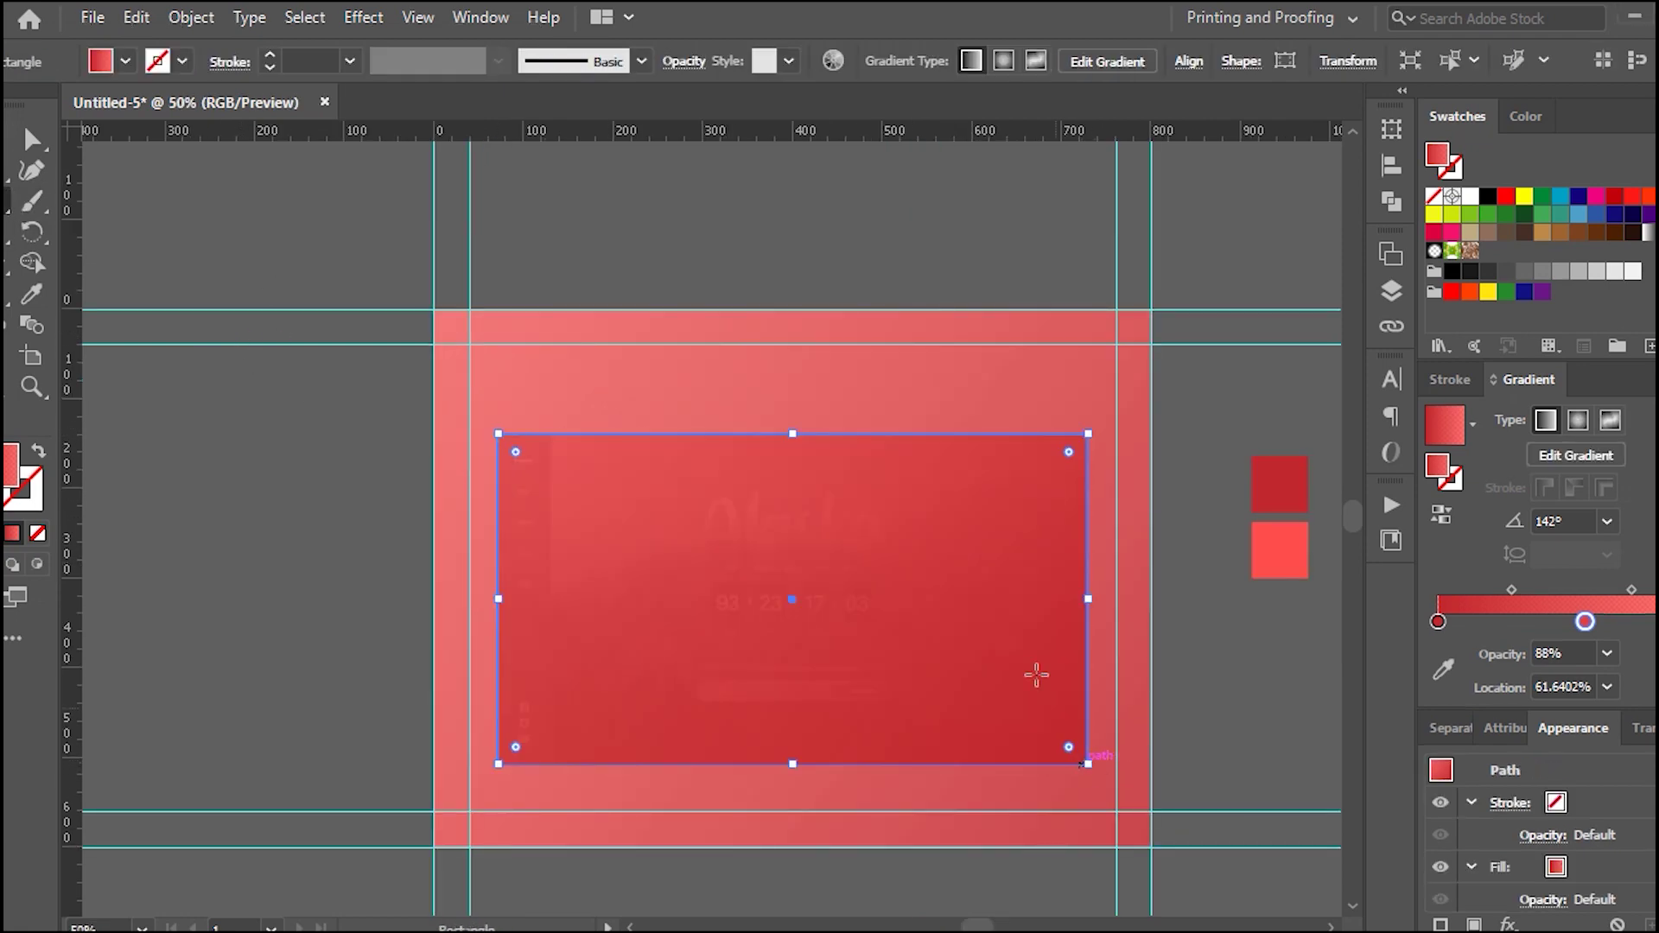
pyautogui.moveTo(1067, 453); pyautogui.dragTo(1056, 467)
pyautogui.rightClick(787, 516)
pyautogui.click(864, 737)
# - Add a 45% dark red drop shadow to the image card
pyautogui.click(1508, 924)
pyautogui.moveTo(1543, 514)
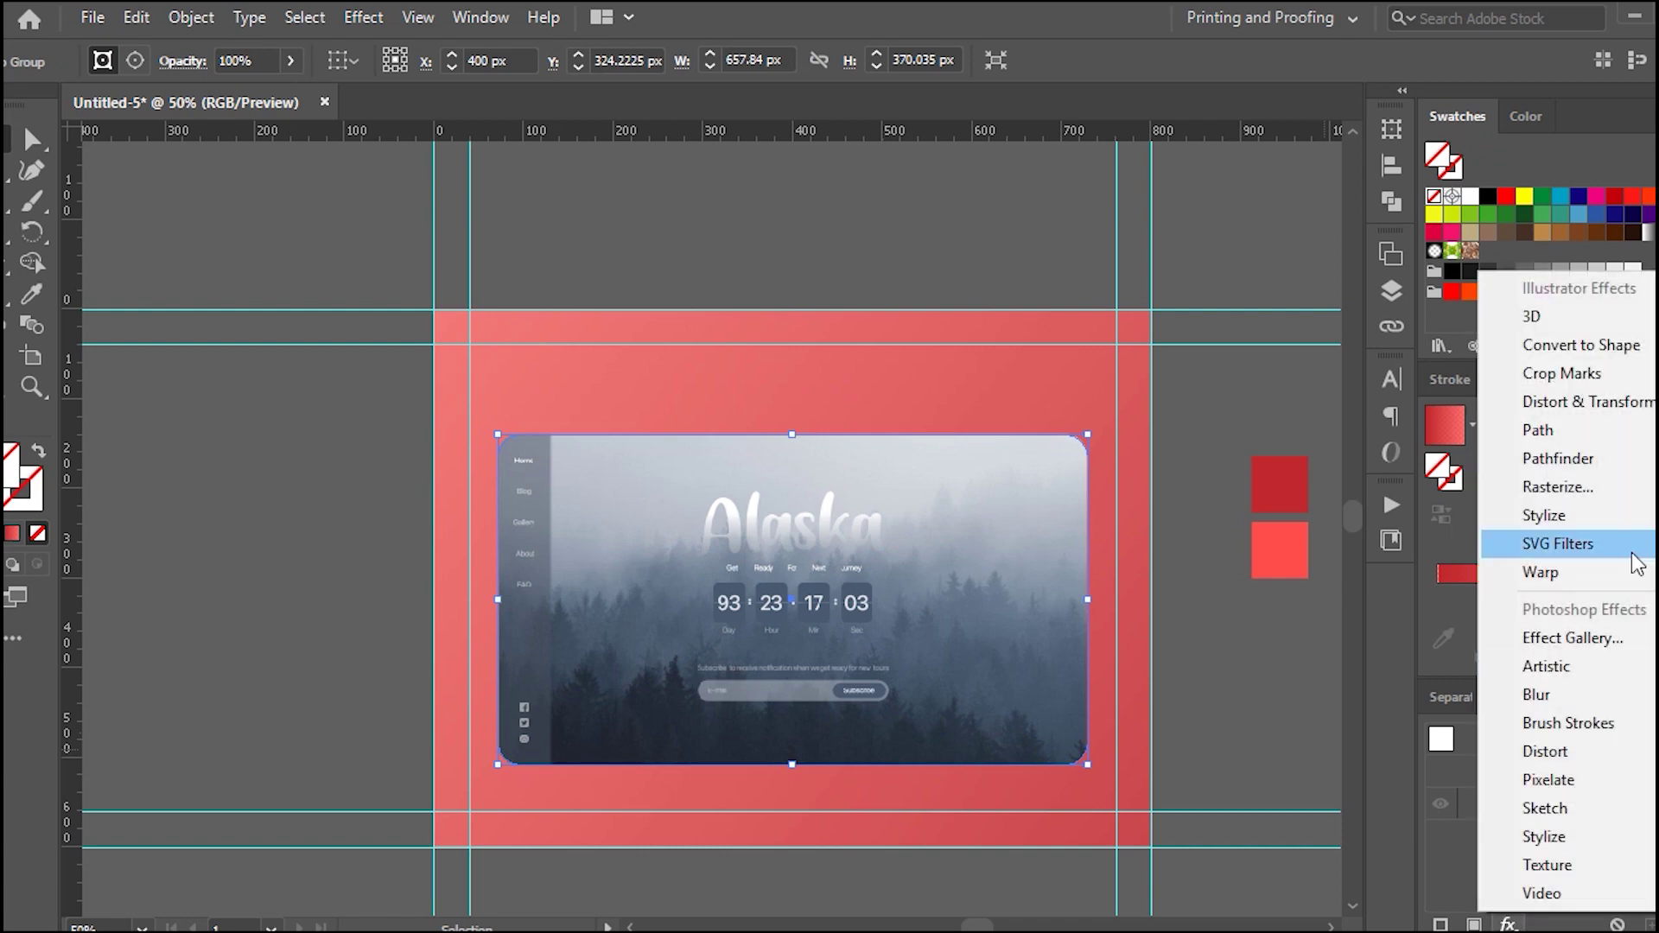
pyautogui.click(1413, 522)
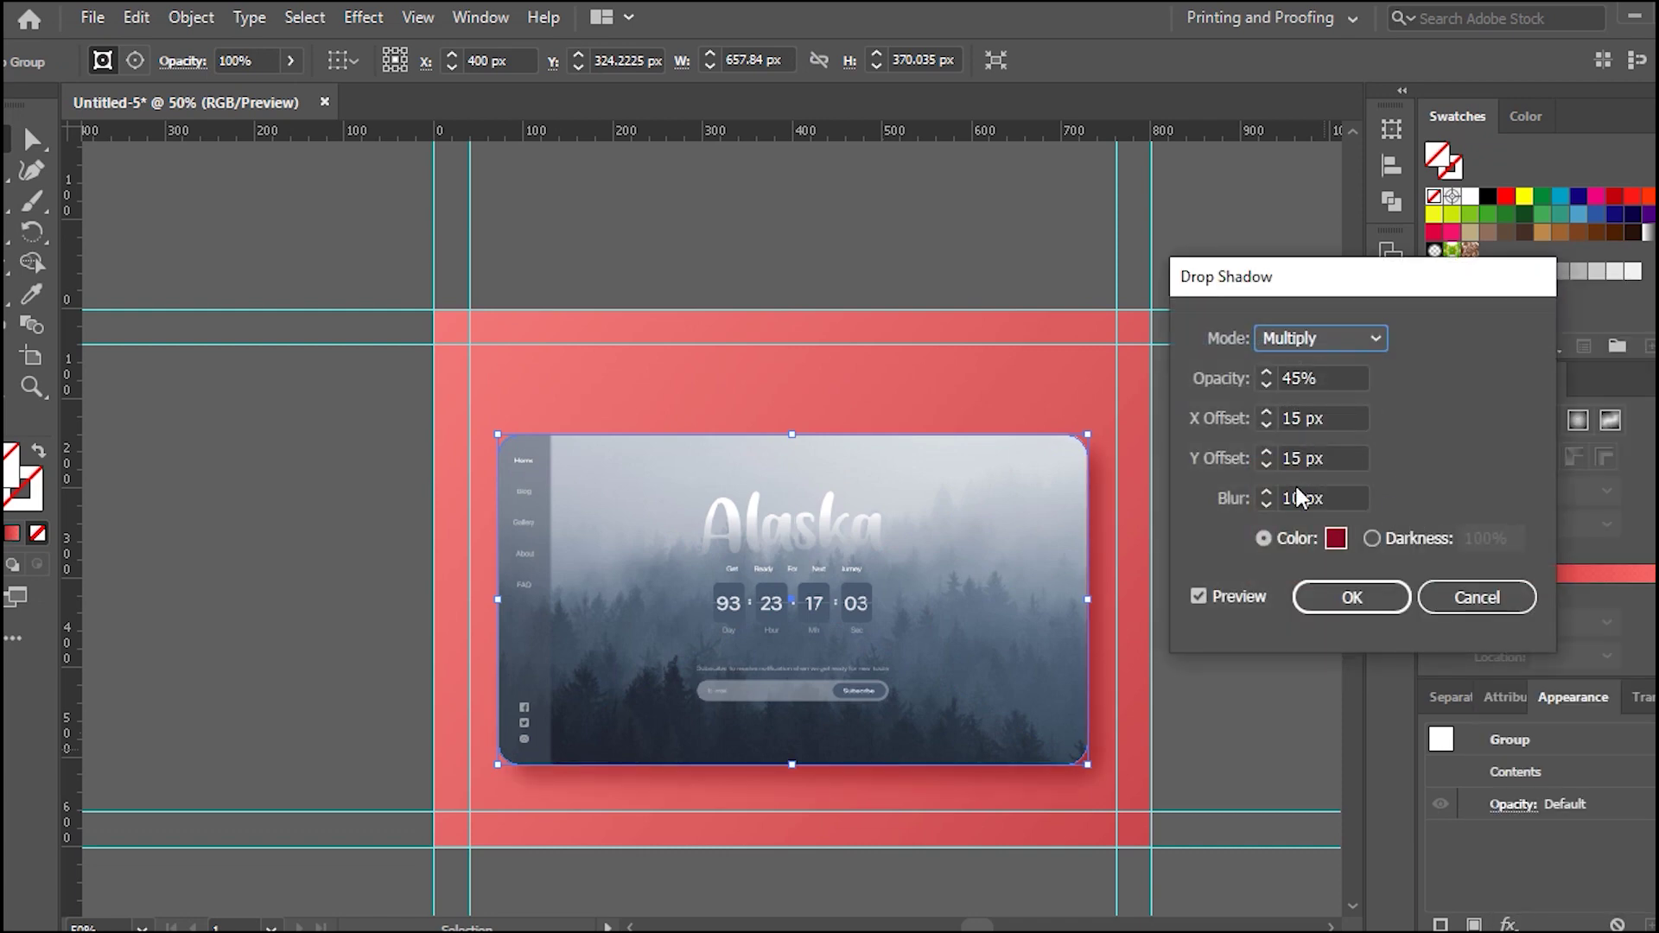
pyautogui.click(1336, 538)
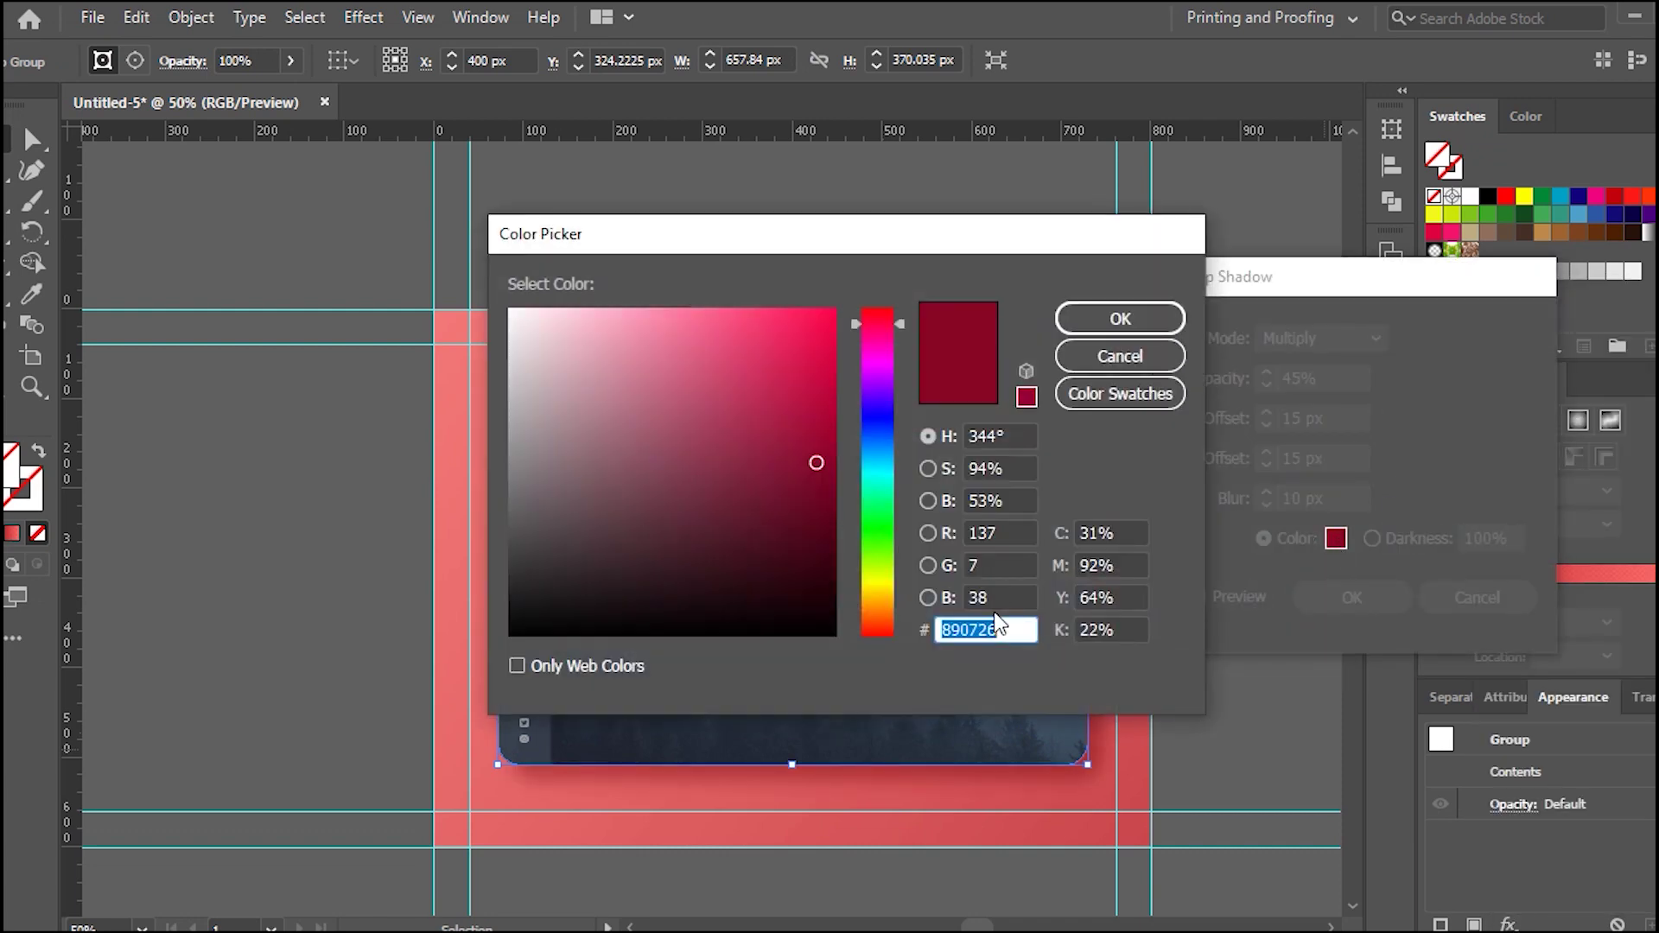
pyautogui.click(1119, 319)
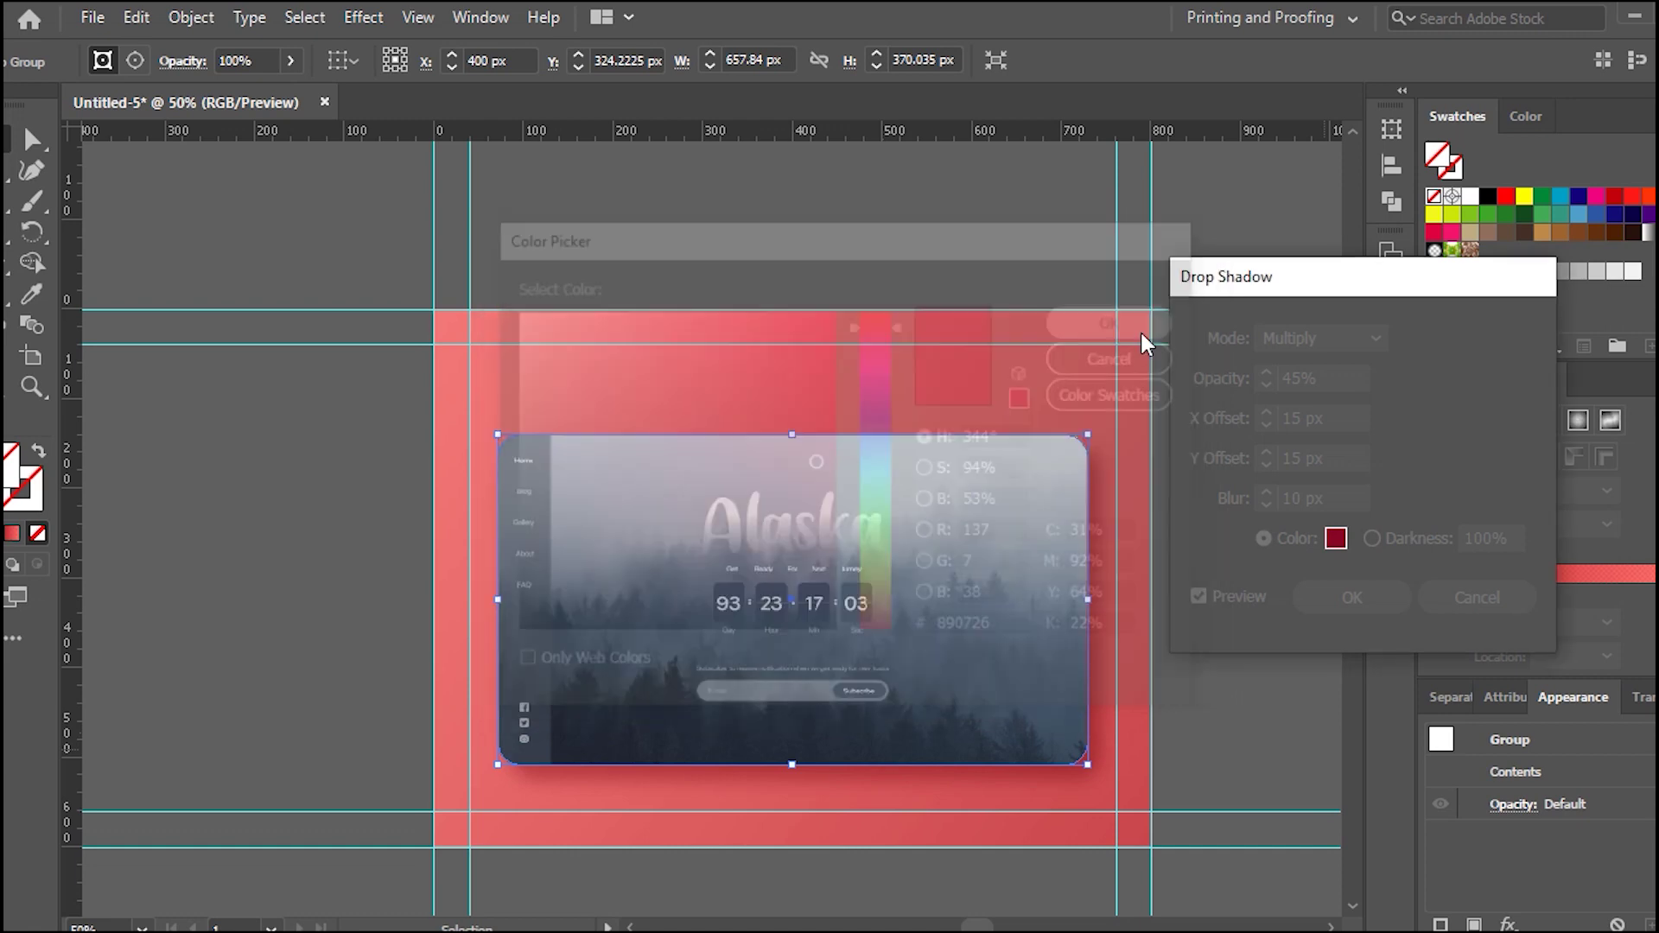
pyautogui.click(1360, 598)
pyautogui.click(830, 407)
# - Add a 'Countdown Timer' title in 60 pt Impact on one line
pyautogui.press('t')
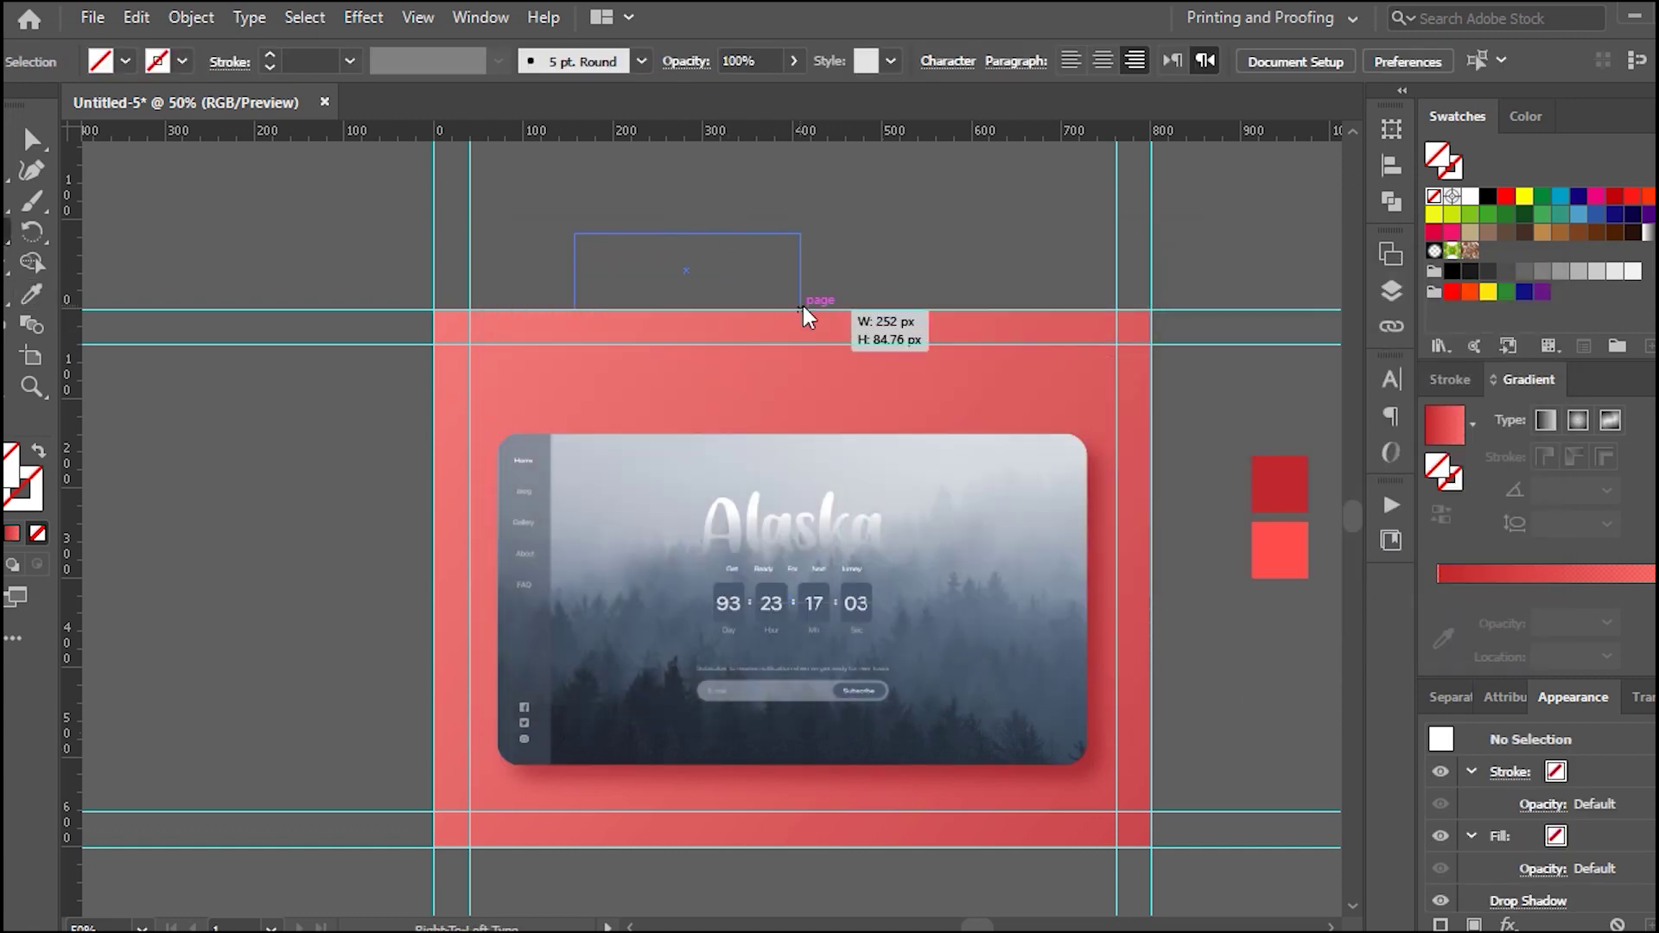
pyautogui.moveTo(575, 234); pyautogui.dragTo(800, 308)
pyautogui.press('BackSpace')
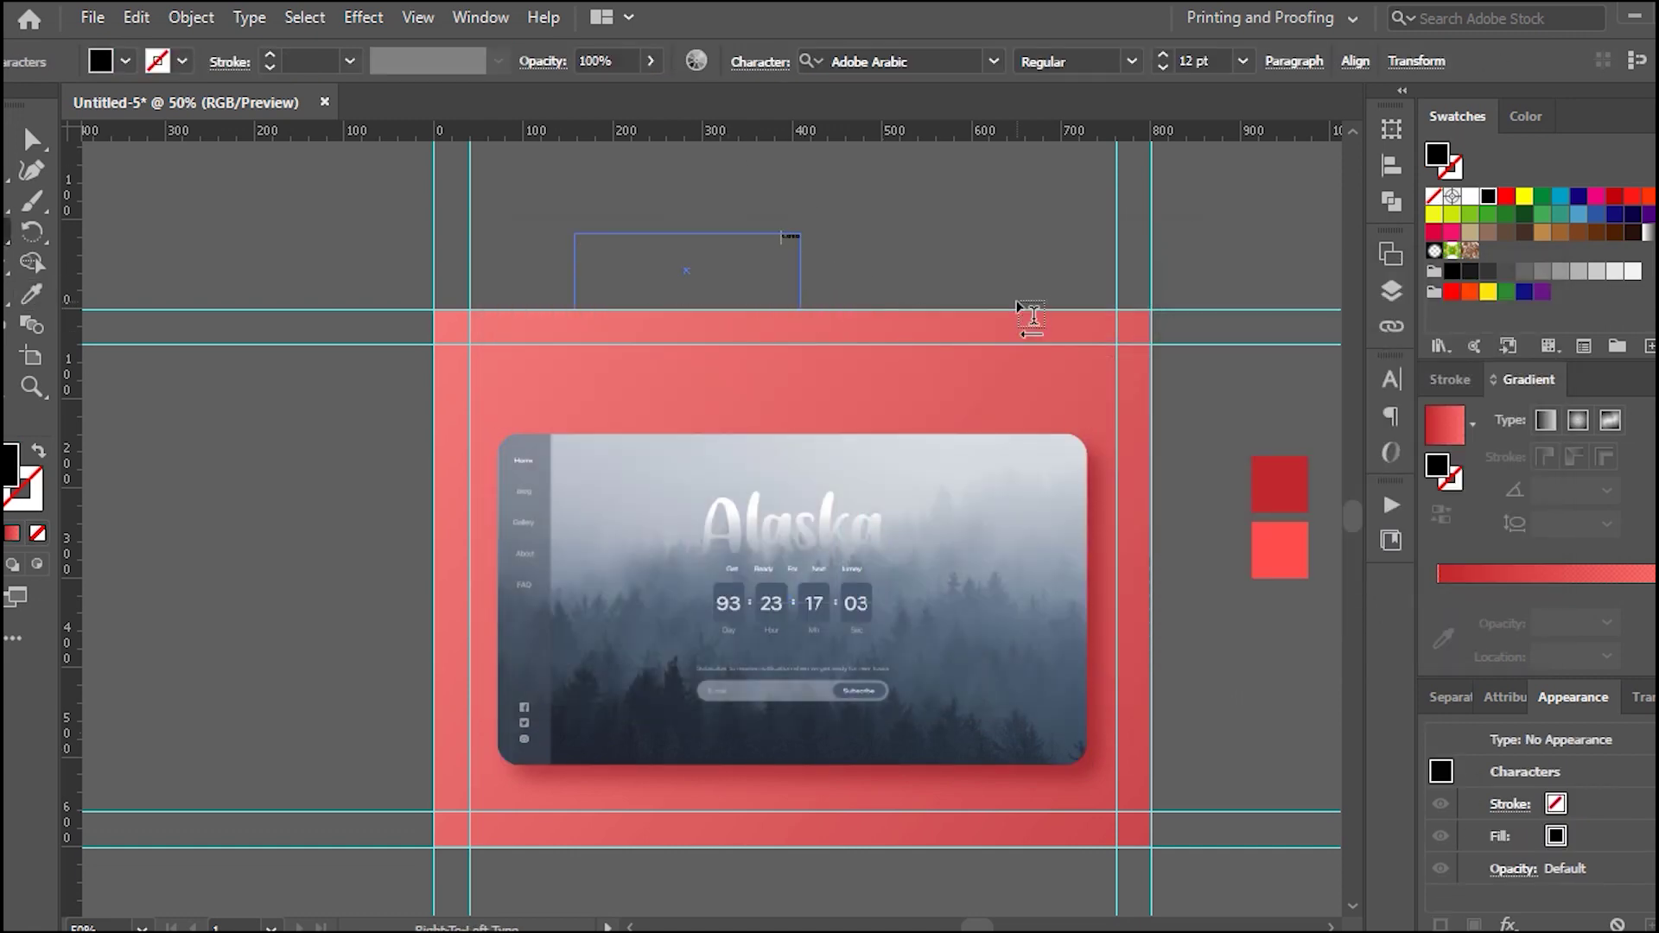
pyautogui.hotkey('ctrl', 'a')
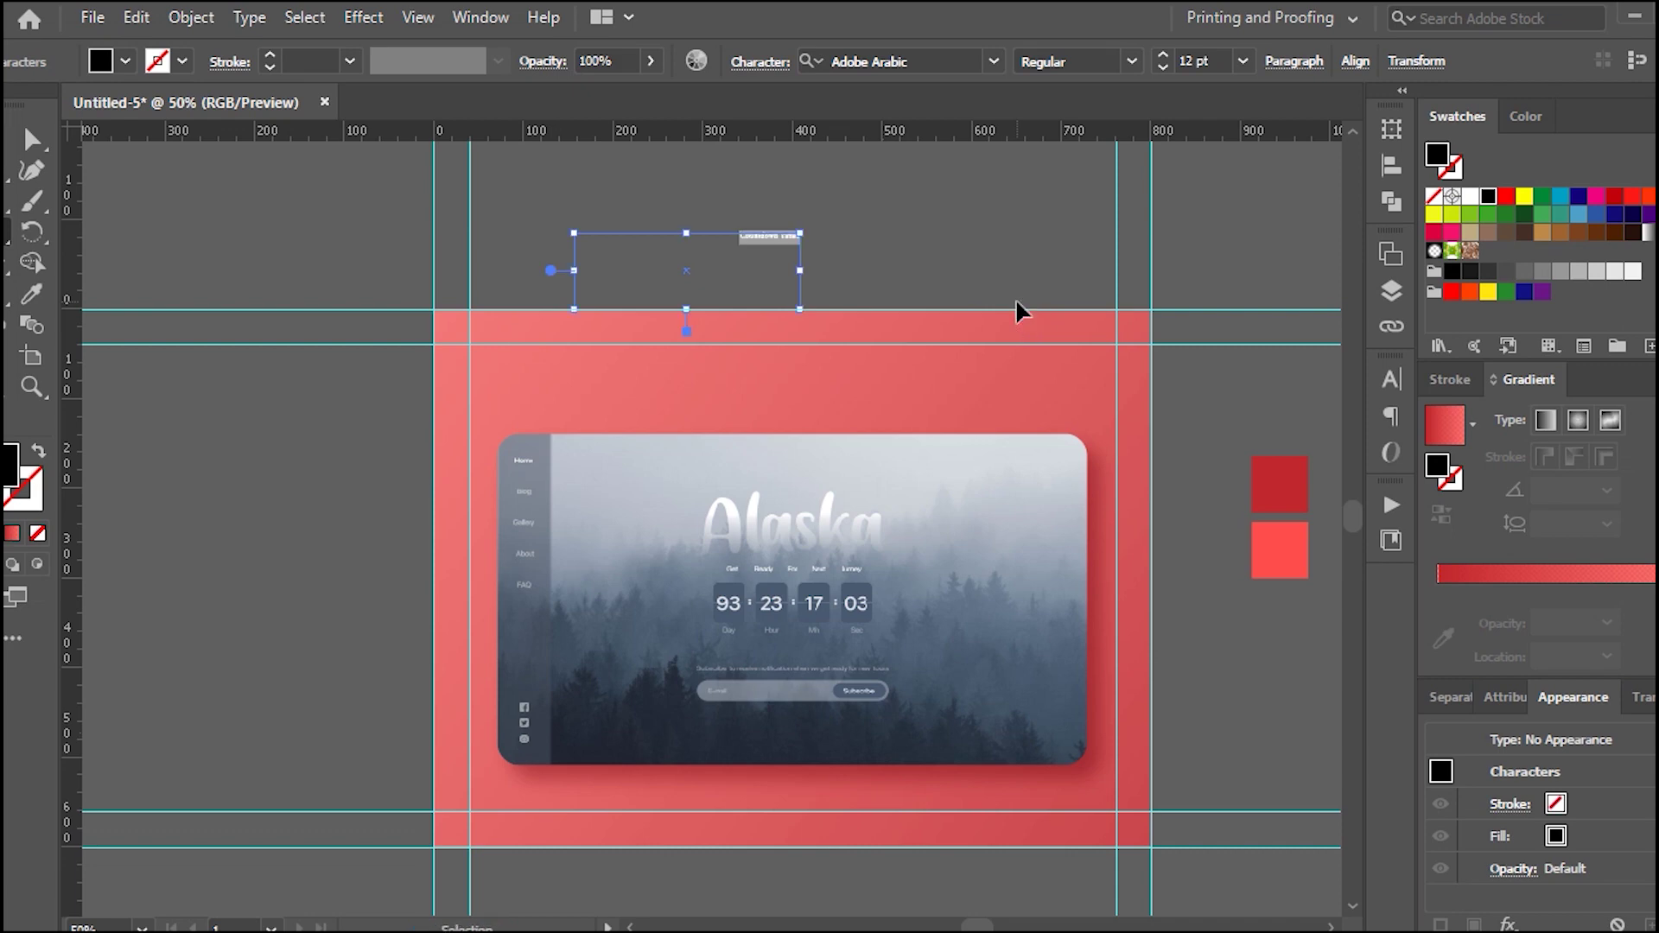
pyautogui.click(1243, 60)
pyautogui.click(1270, 493)
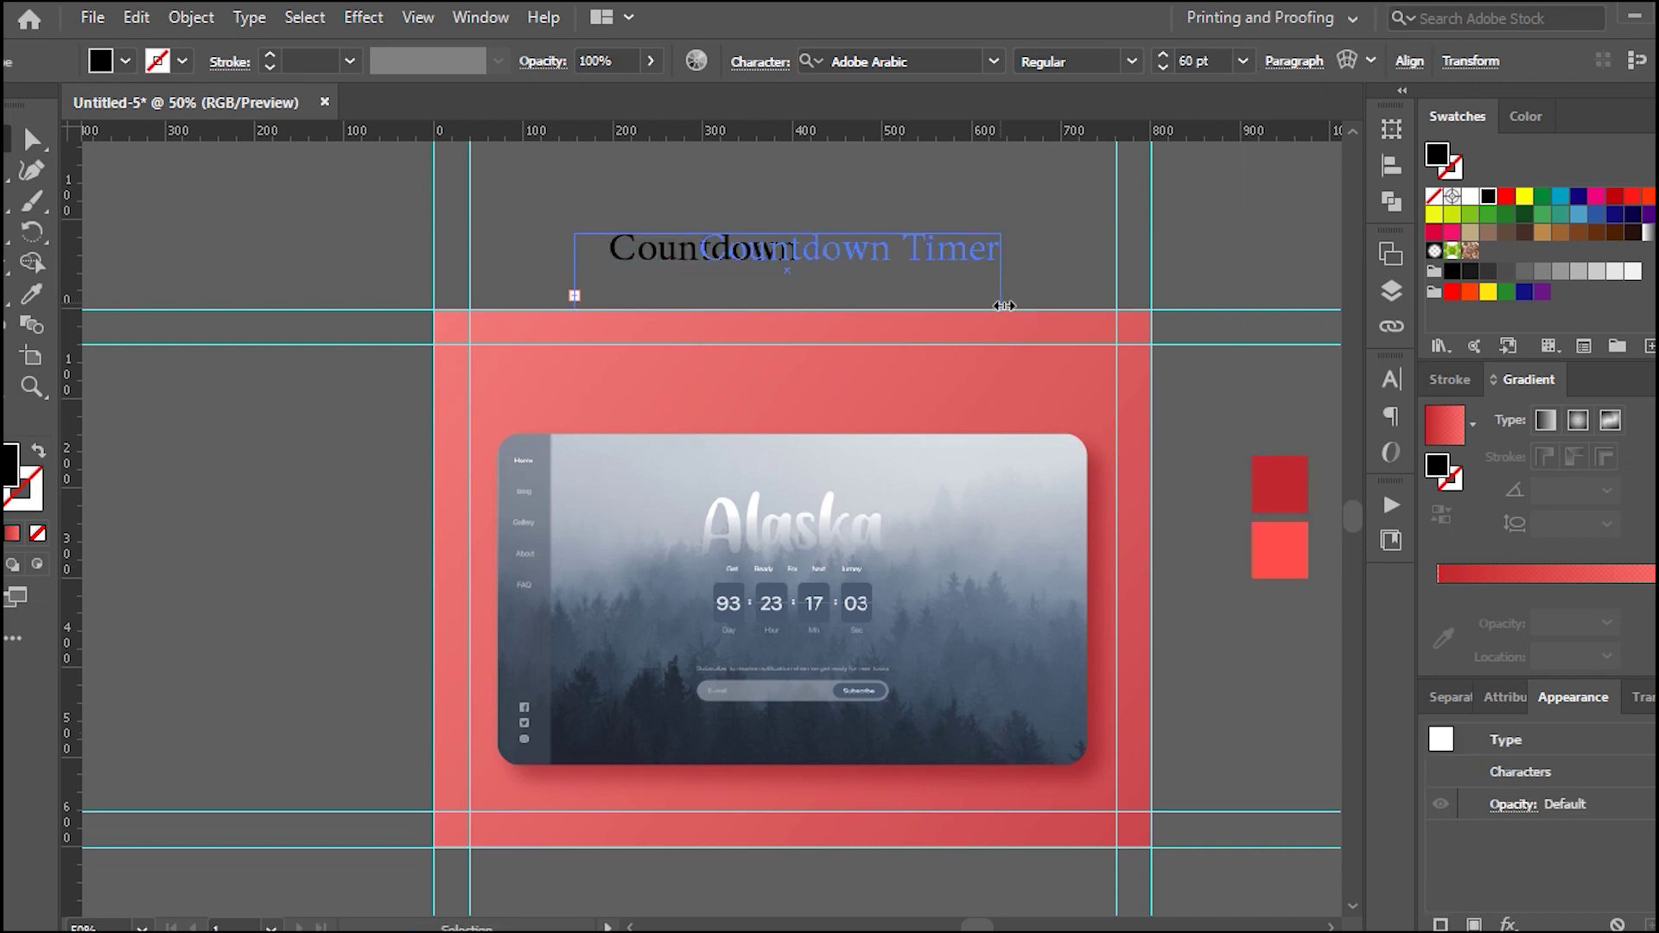
pyautogui.moveTo(801, 270); pyautogui.dragTo(980, 271)
pyautogui.hotkey('ctrl', 'a')
pyautogui.click(994, 61)
pyautogui.click(981, 250)
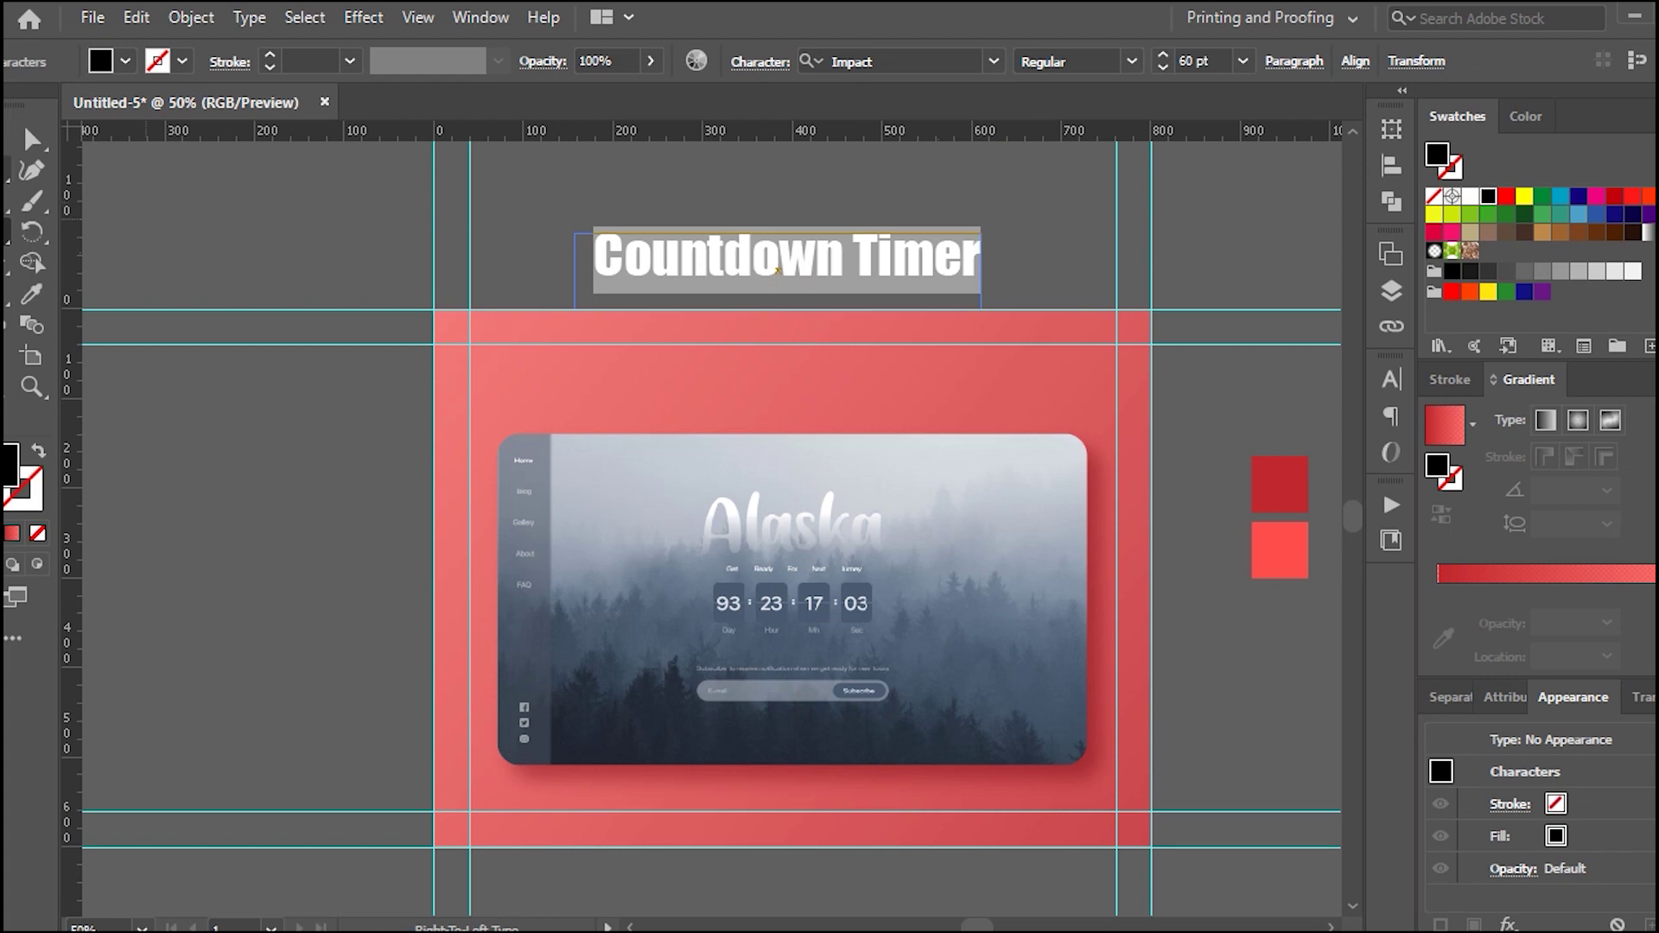
# - Outline the title, place it above the Alaska card, and bring the card in front of it
pyautogui.rightClick(617, 246)
pyautogui.click(741, 429)
pyautogui.moveTo(680, 264); pyautogui.dragTo(555, 433)
pyautogui.moveTo(662, 436); pyautogui.dragTo(659, 446)
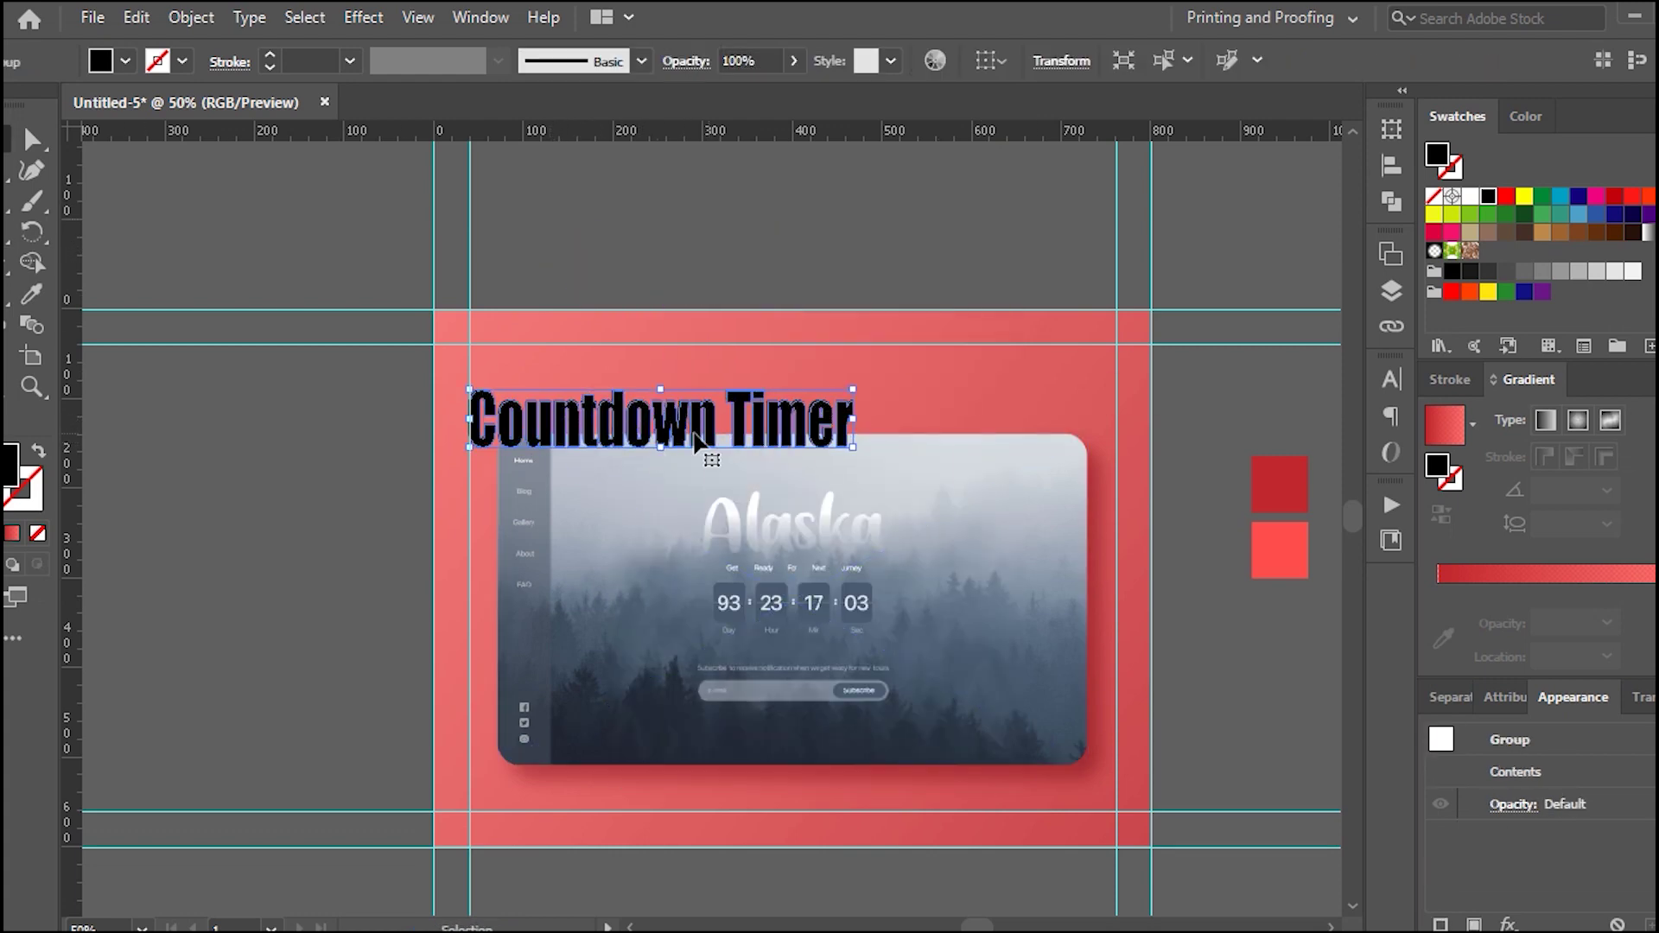
pyautogui.rightClick(843, 553)
pyautogui.click(1227, 408)
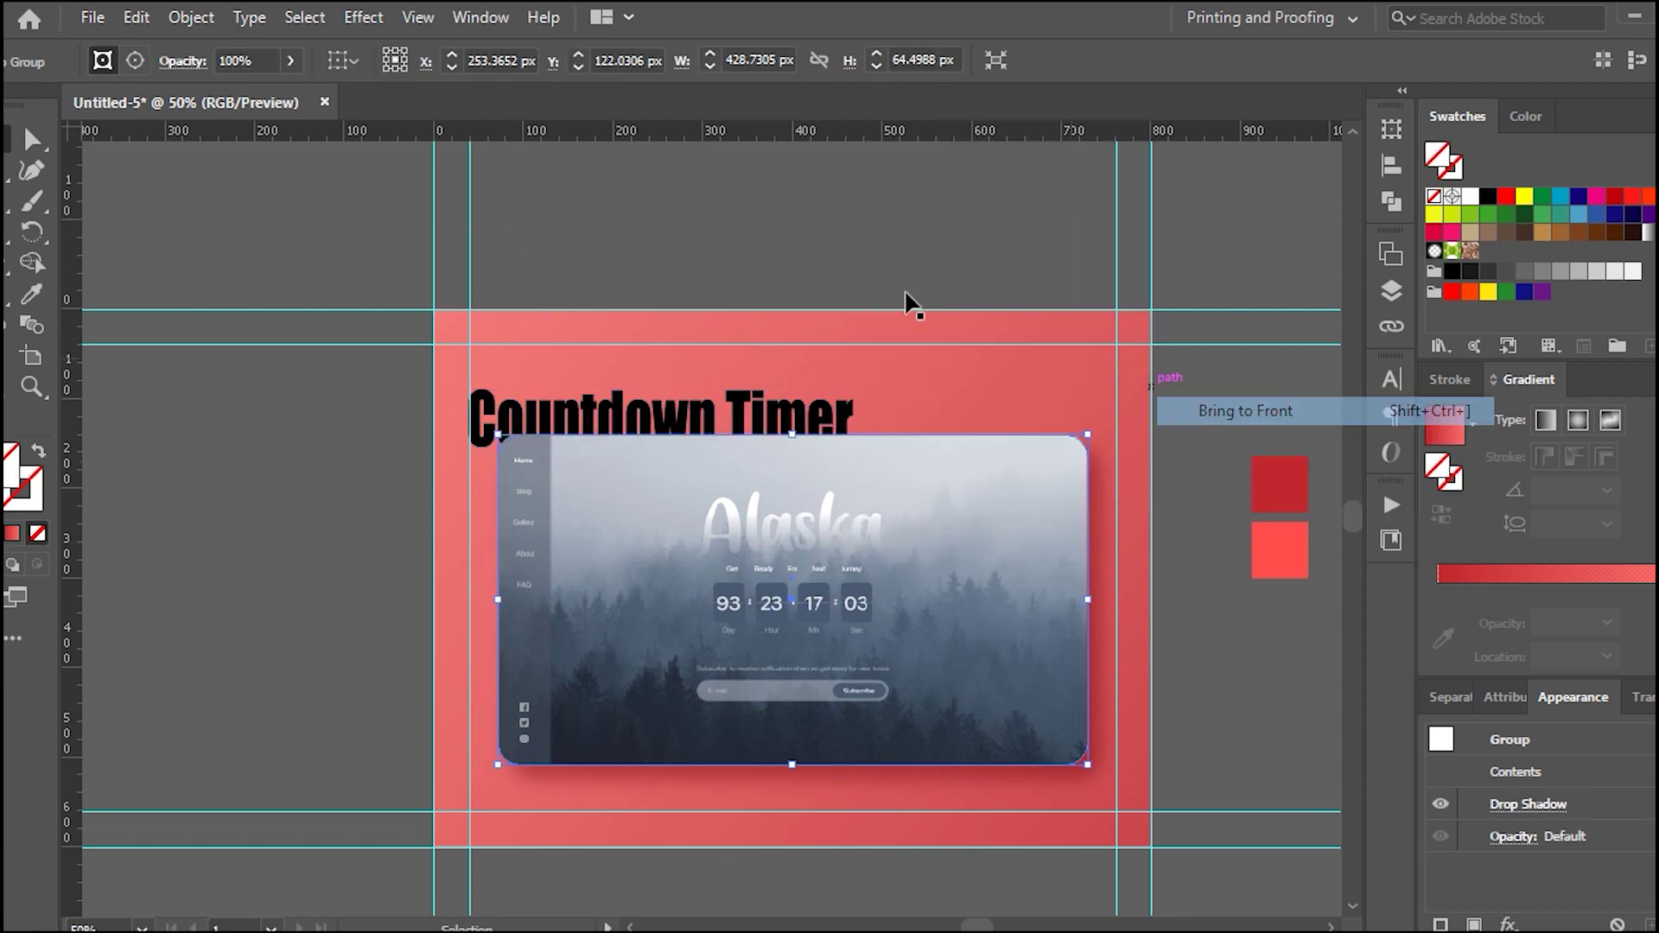
# - Give the title a #f99393 pink fill at 10% opacity
pyautogui.hotkey('ctrl', '+')
pyautogui.click(484, 414)
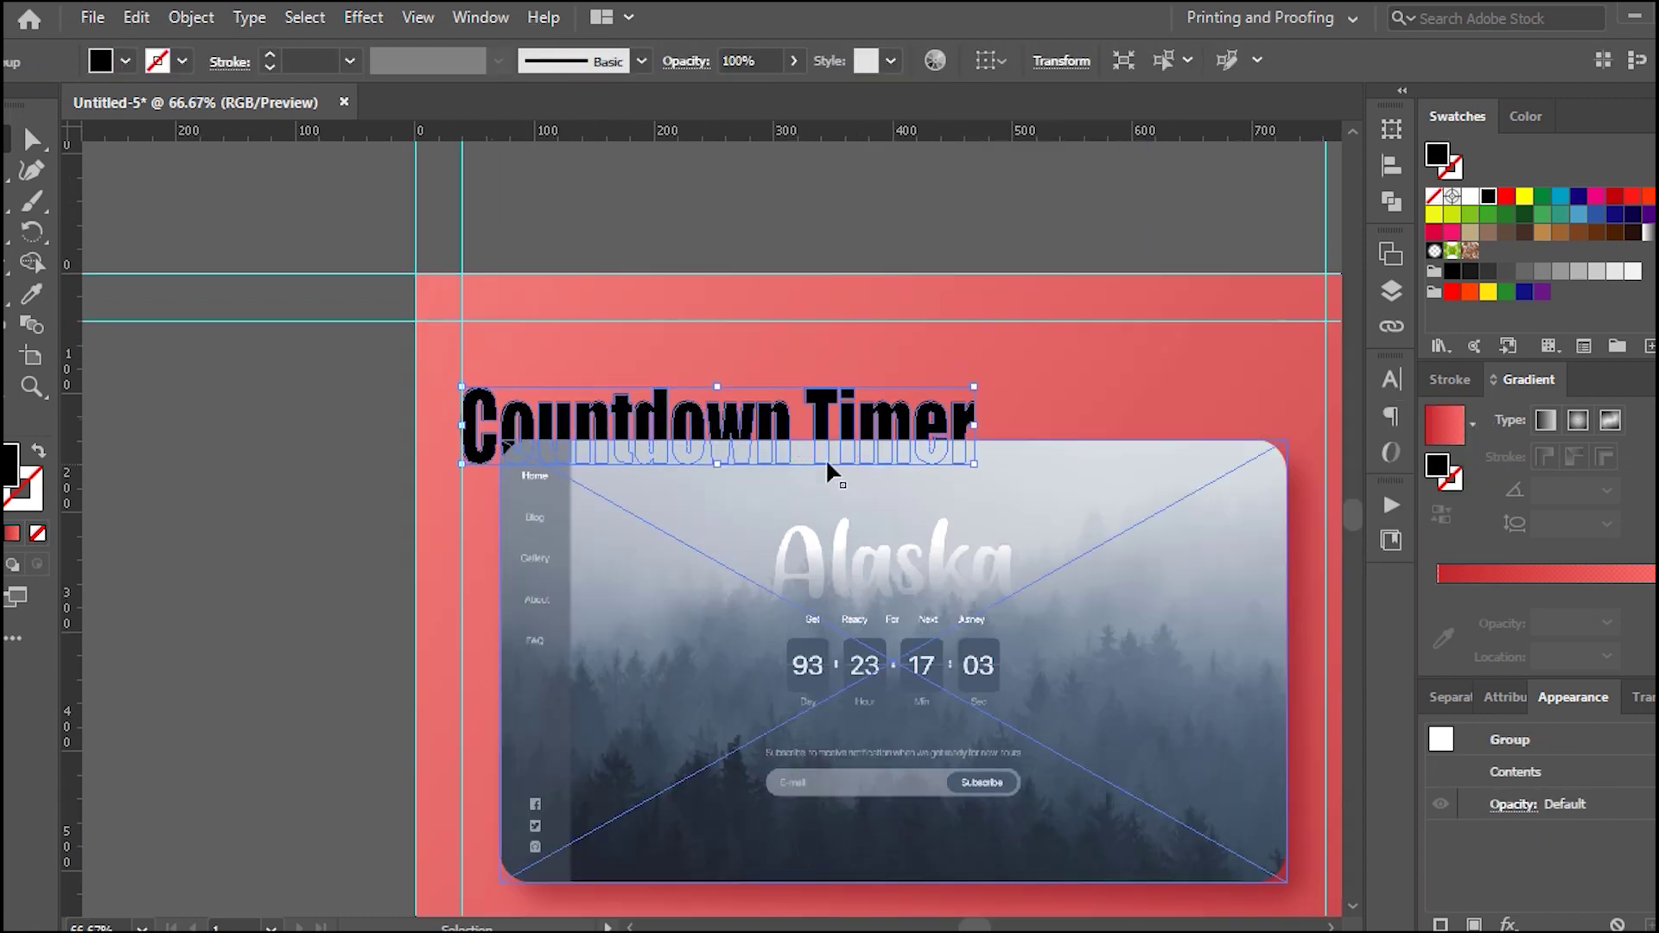
pyautogui.moveTo(774, 439)
pyautogui.mouseDown()
pyautogui.moveTo(710, 436)
pyautogui.moveTo(716, 394)
pyautogui.mouseUp()
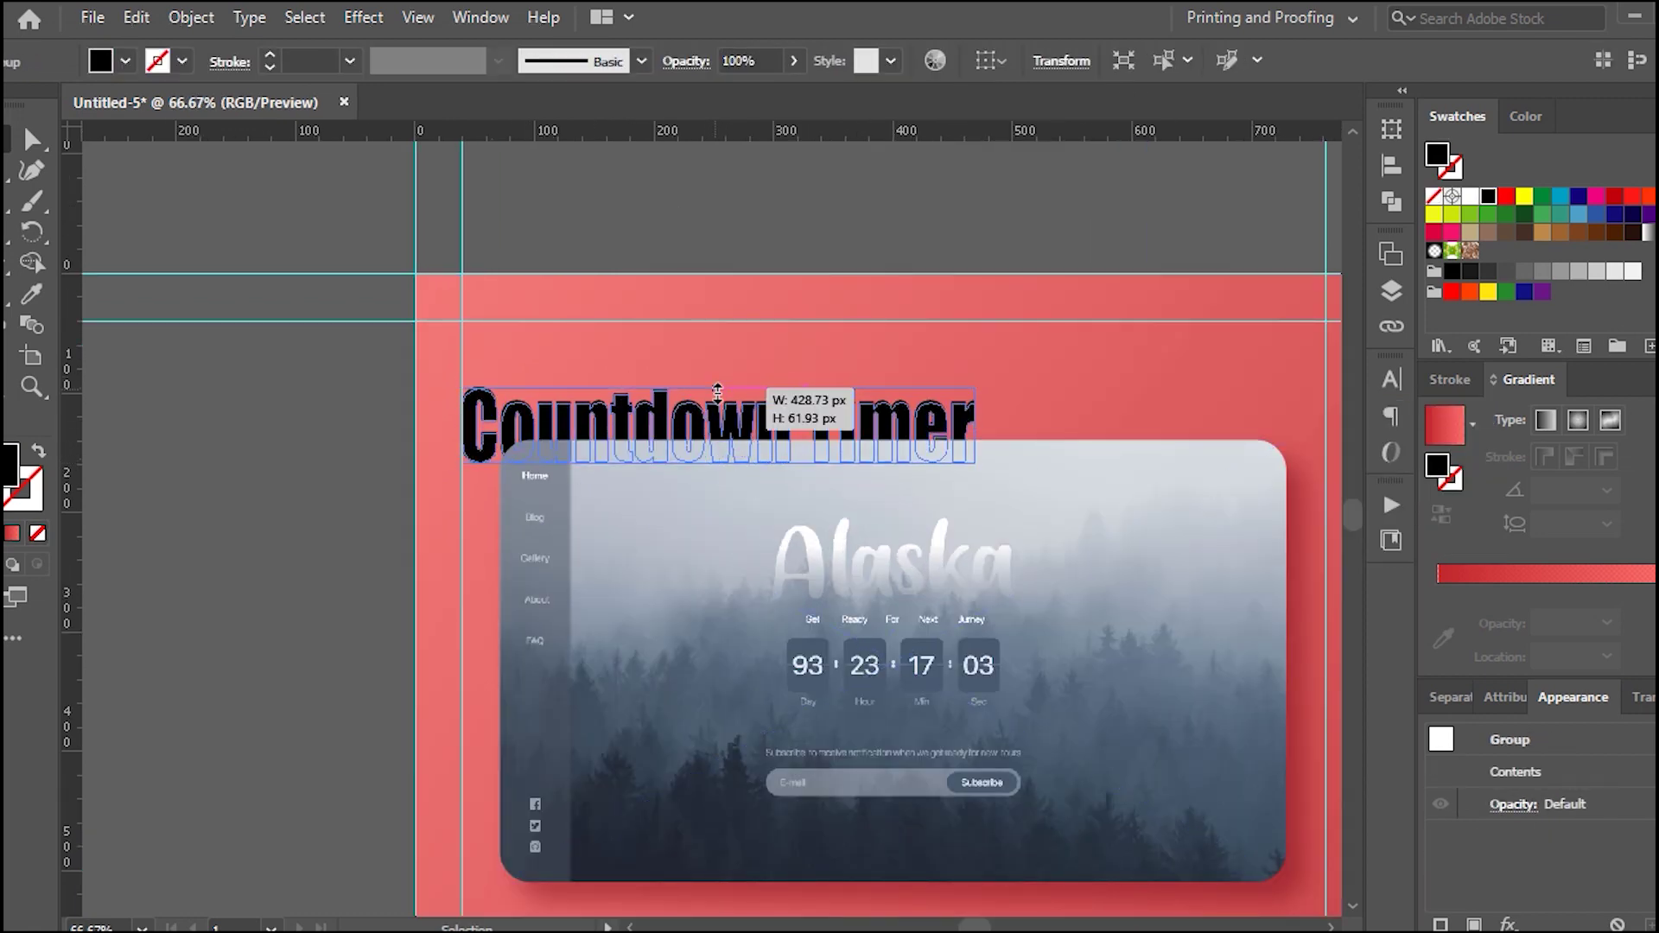
pyautogui.doubleClick(31, 500)
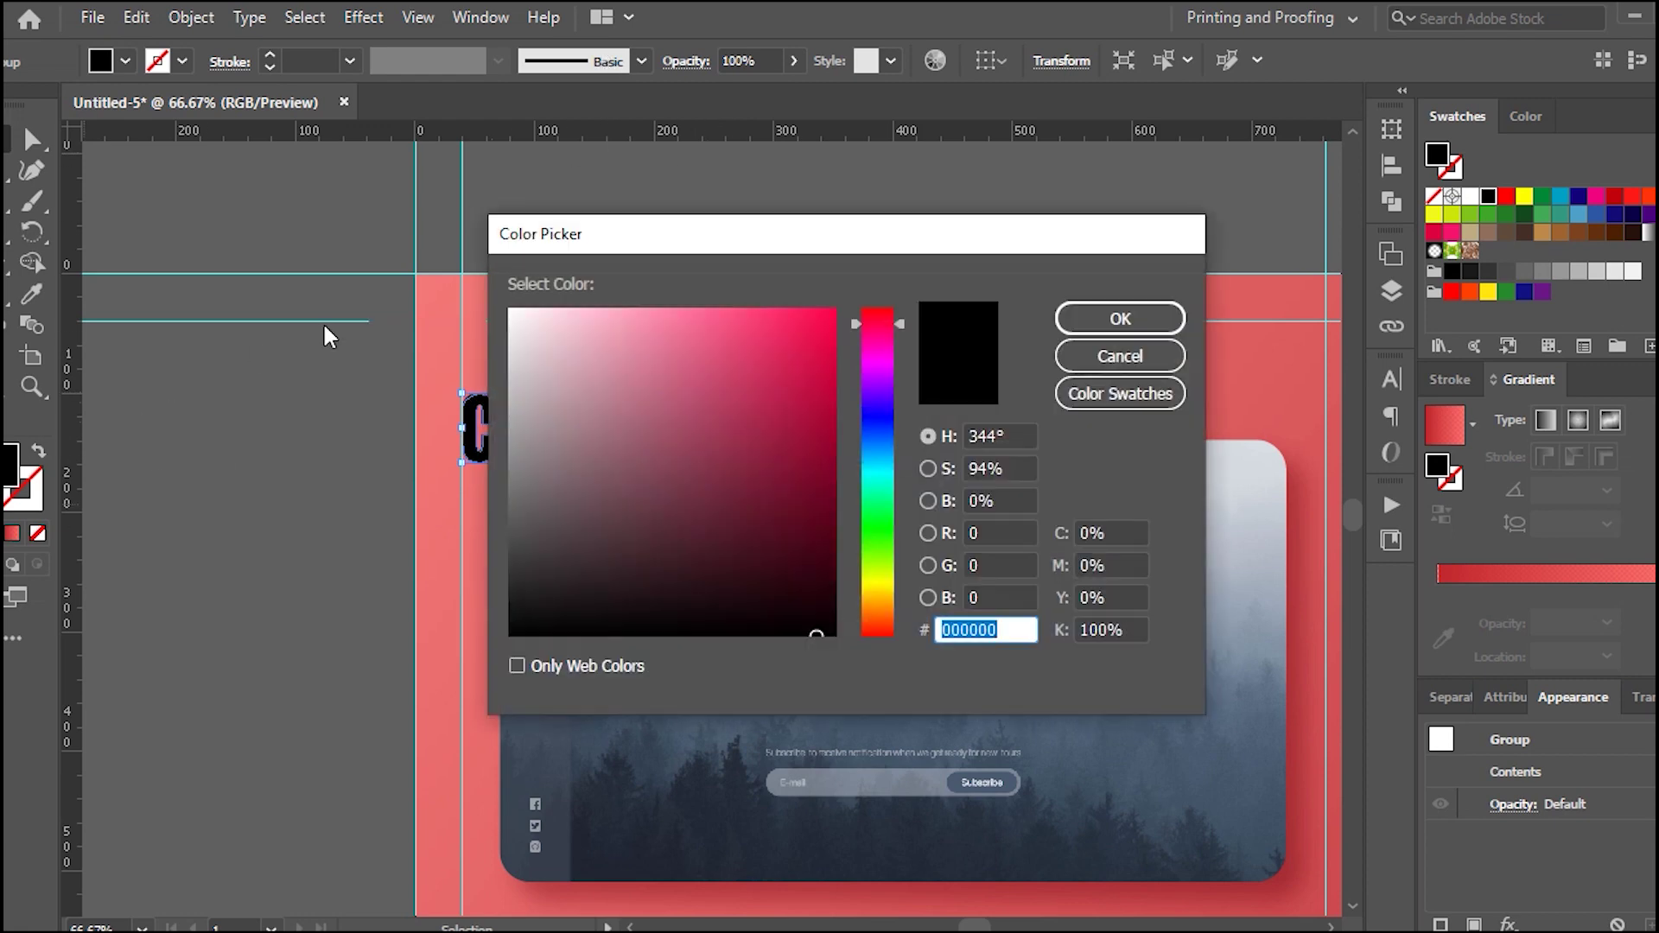
pyautogui.write('f99393')
pyautogui.press('Return')
pyautogui.click(752, 61)
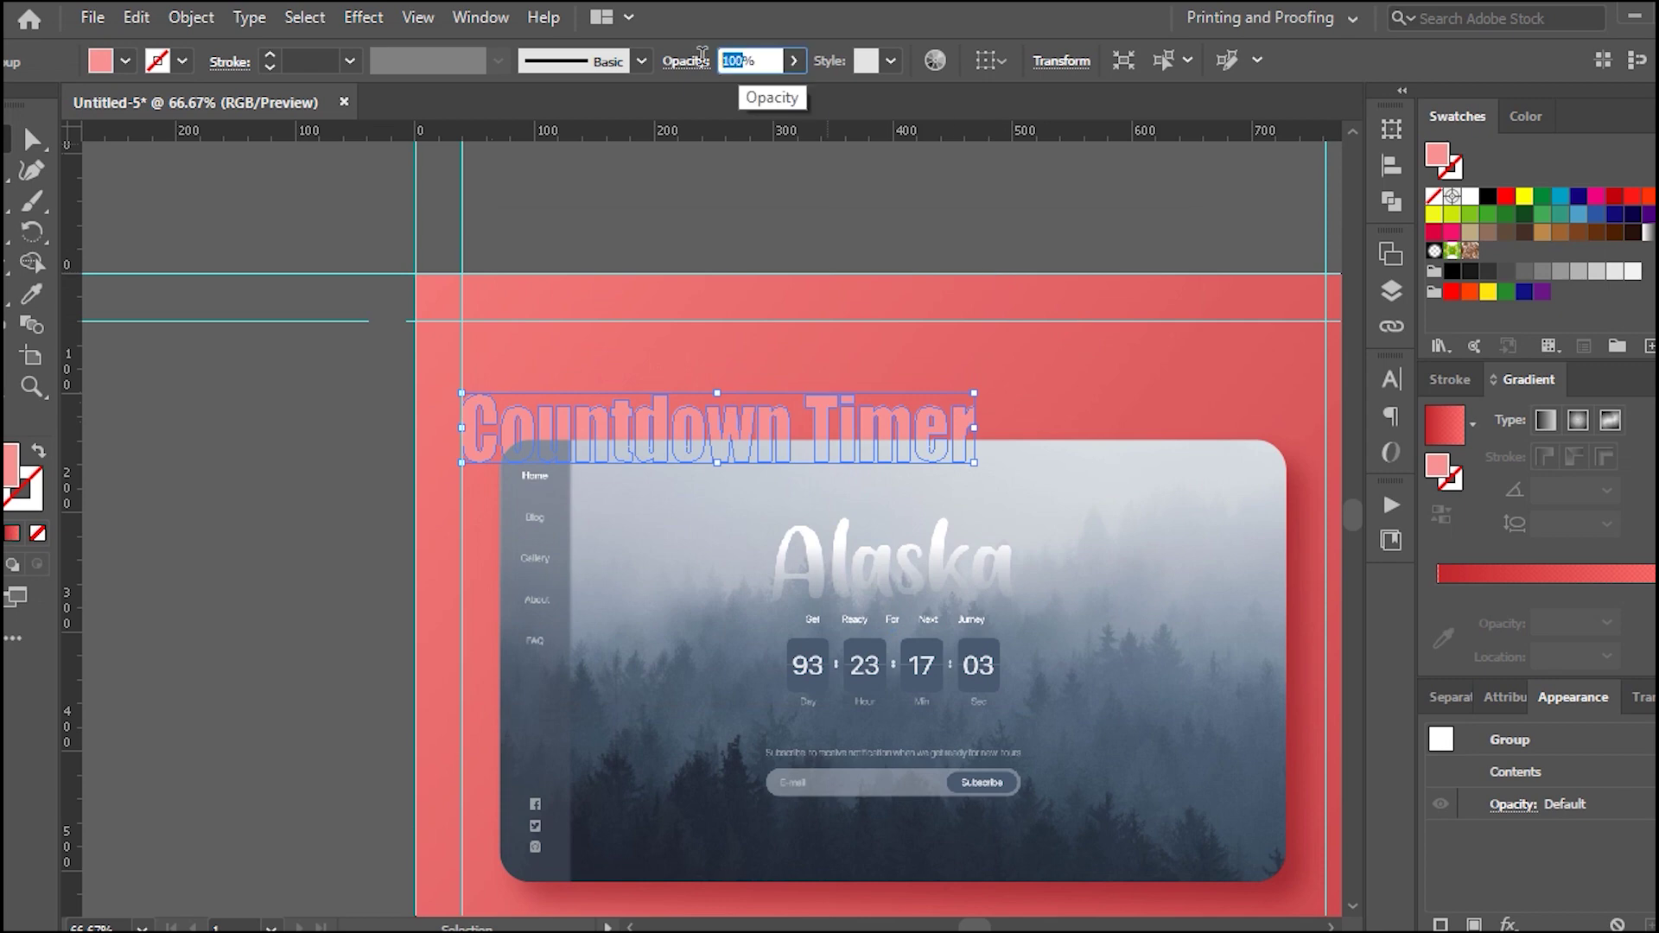
pyautogui.write('10')
pyautogui.click(795, 207)
pyautogui.scroll(-2, 855, 302)
pyautogui.keyDown('alt'); pyautogui.scroll(-1, 851, 304); pyautogui.keyUp('alt')
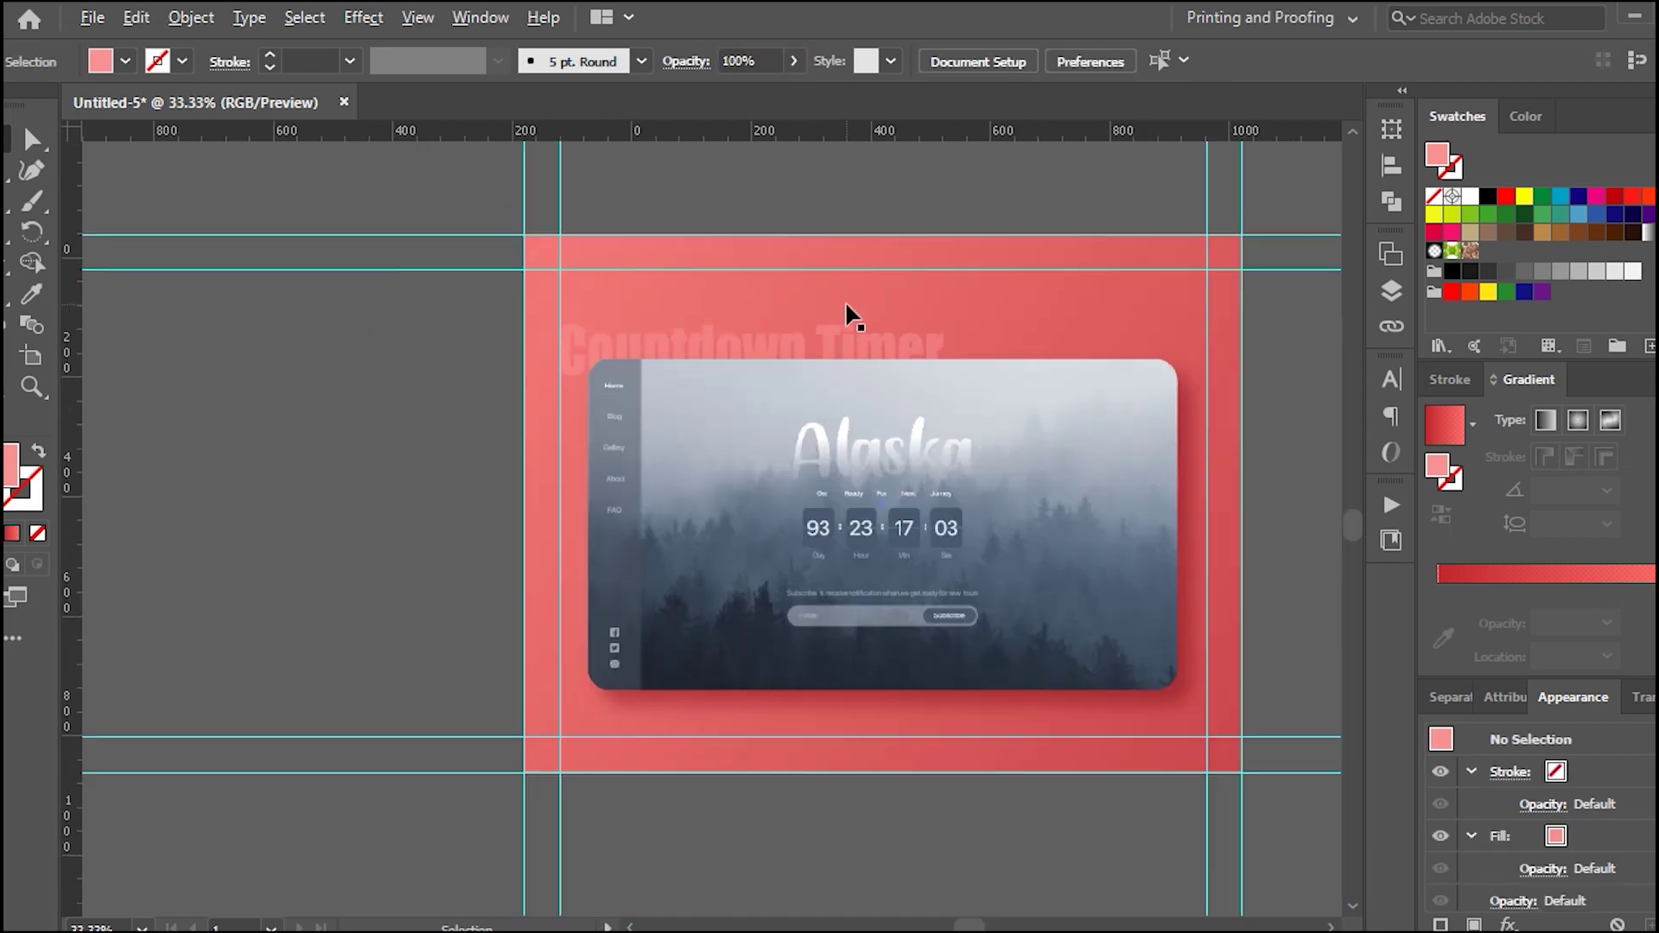
pyautogui.keyDown('alt'); pyautogui.scroll(-1, 844, 314); pyautogui.keyUp('alt')
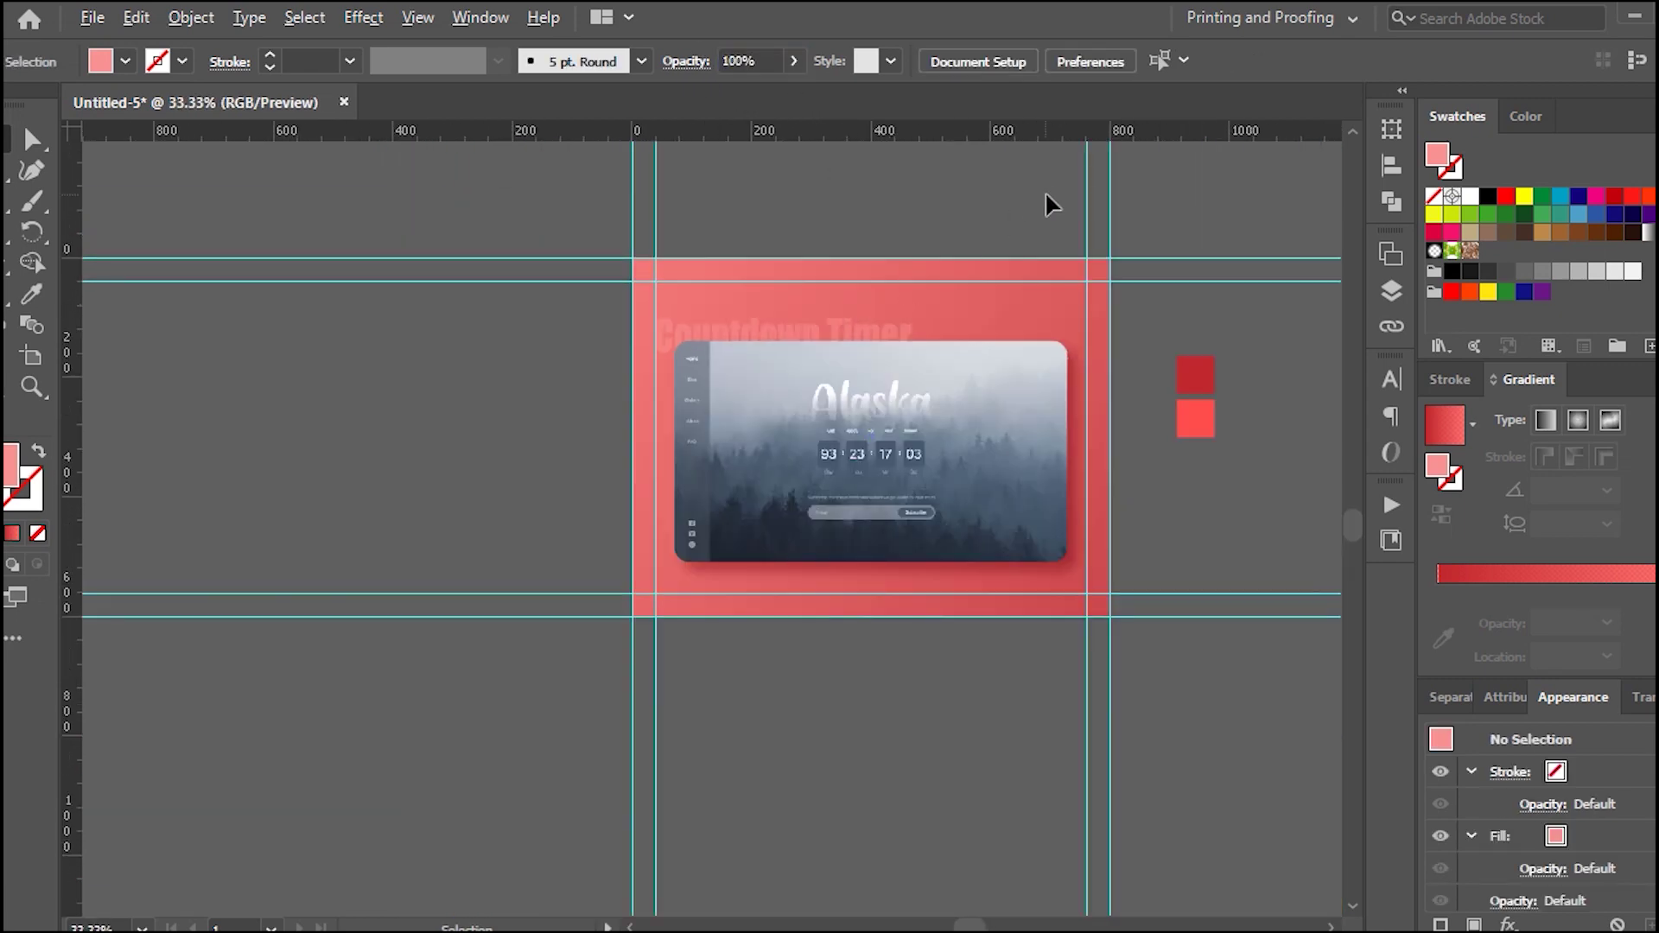
pyautogui.keyDown('alt'); pyautogui.scroll(1, 1100, 244); pyautogui.keyUp('alt')
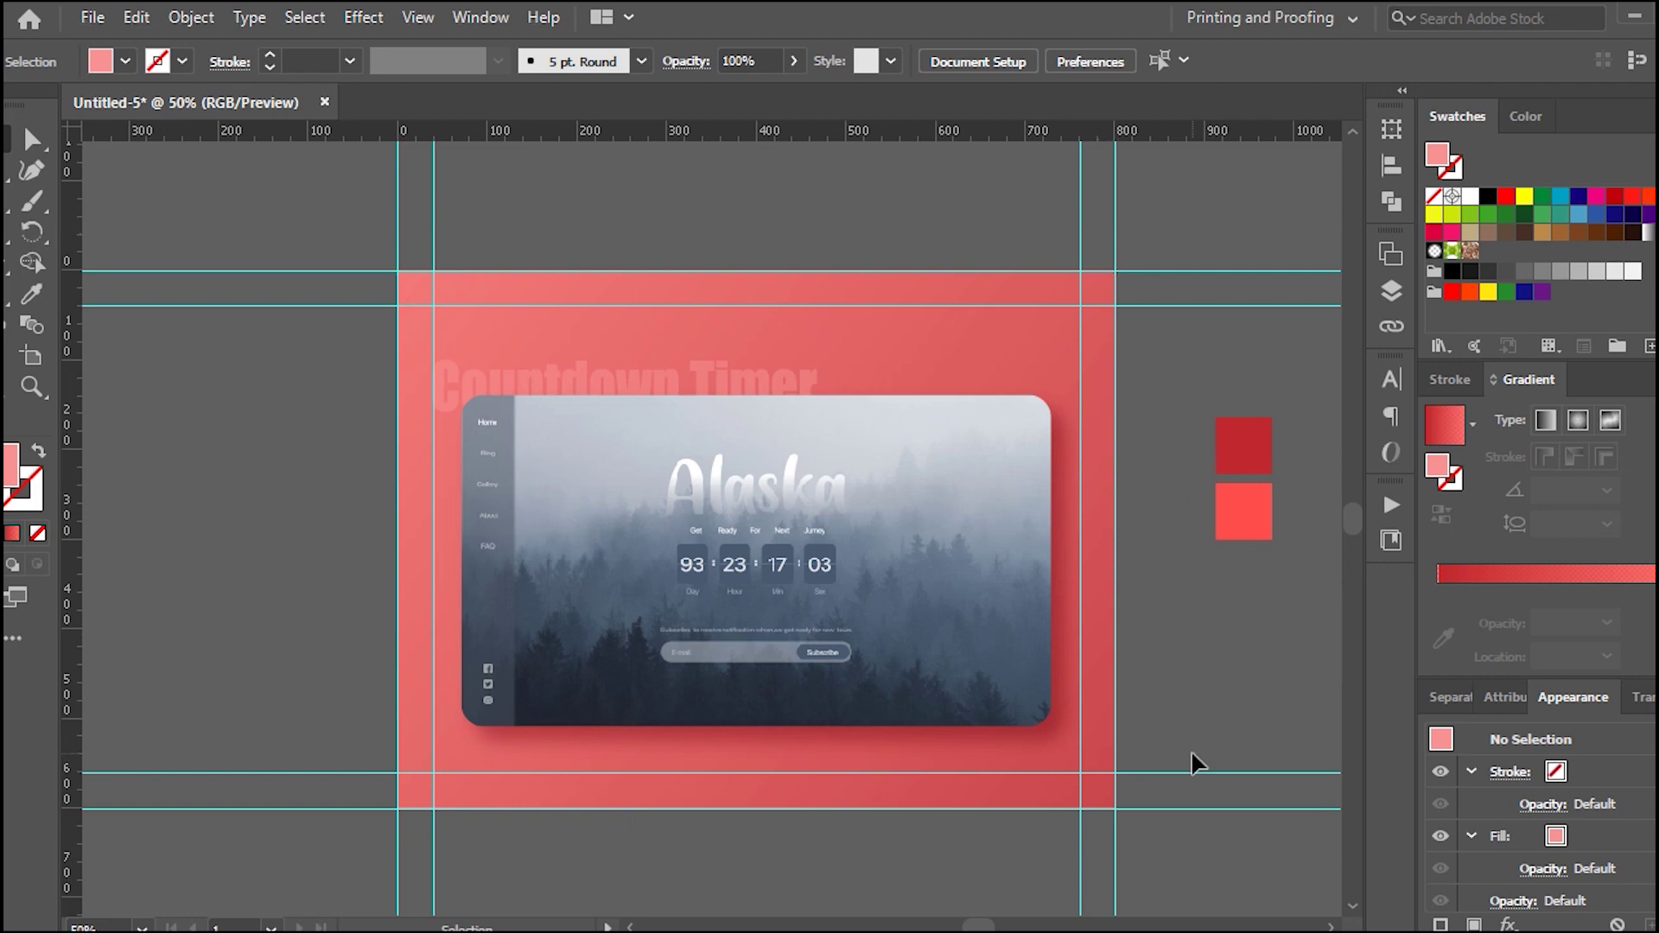